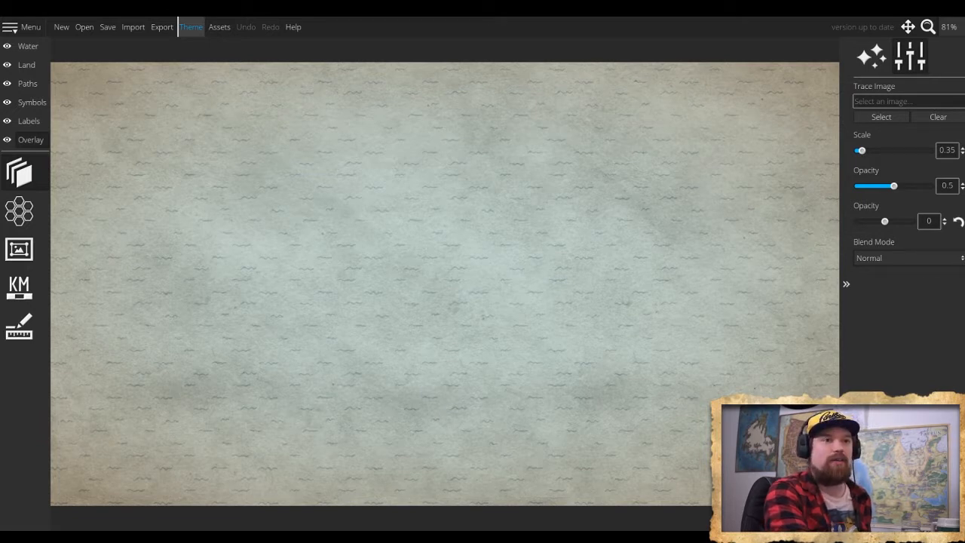
- Load map for overlay.jpg as the trace image and switch to the land-painting brush on the Land layer
{"action": "left_click", "coordinate": [884, 120]}
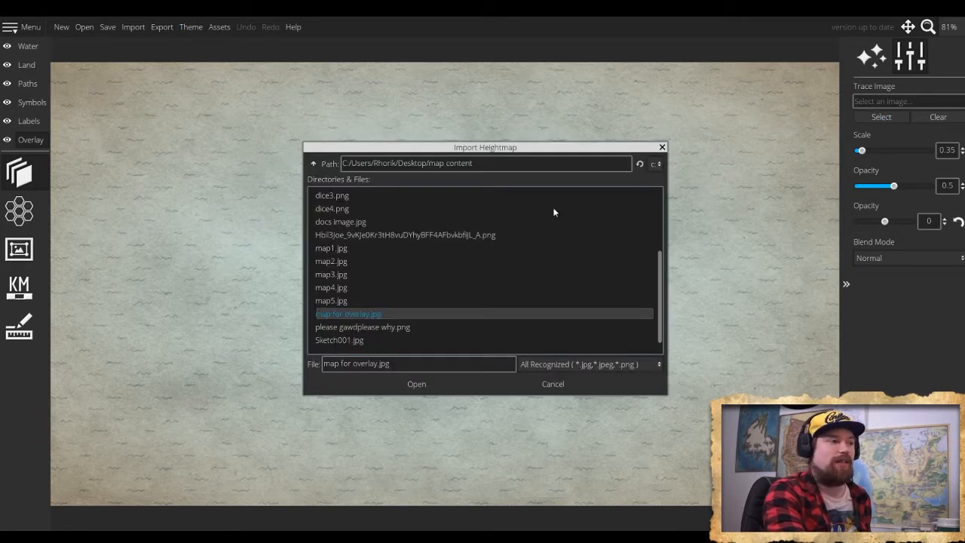
{"action": "double_click", "coordinate": [386, 314]}
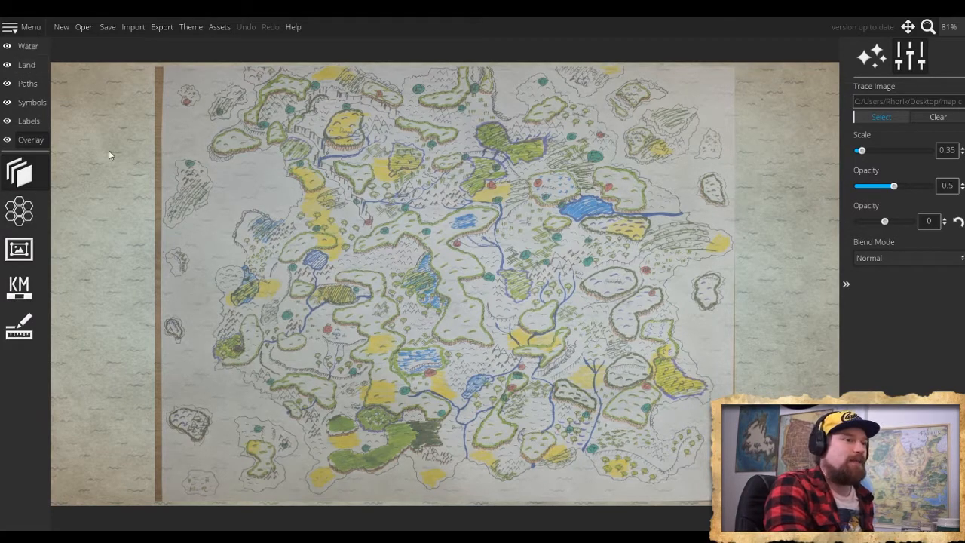
{"action": "left_click", "coordinate": [28, 67]}
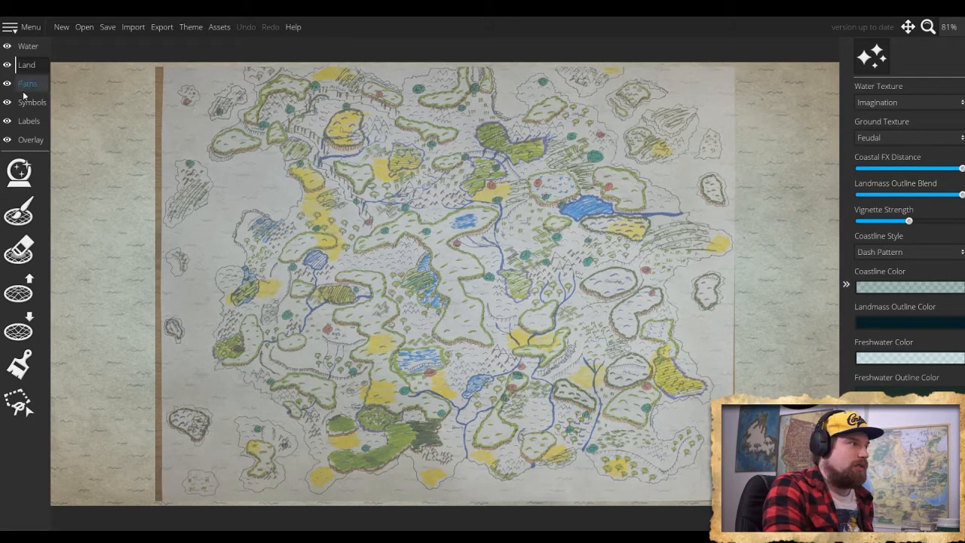
{"action": "left_click", "coordinate": [19, 213]}
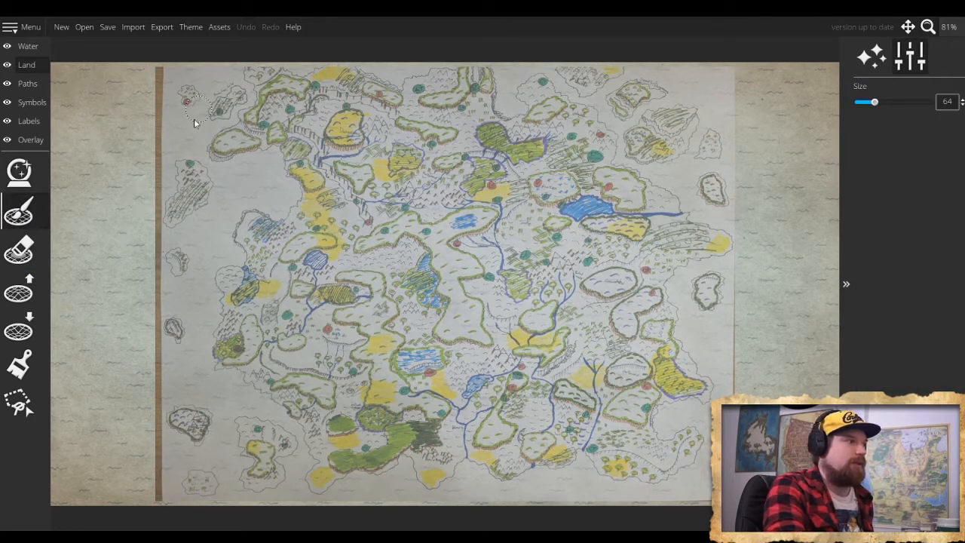
- Paint a test patch of land in the open water west of the sketch and erase it
{"action": "mouse_move", "coordinate": [117, 232]}
{"action": "left_mouse_down"}
{"action": "mouse_move", "coordinate": [131, 260]}
{"action": "mouse_move", "coordinate": [118, 244]}
{"action": "left_mouse_up"}
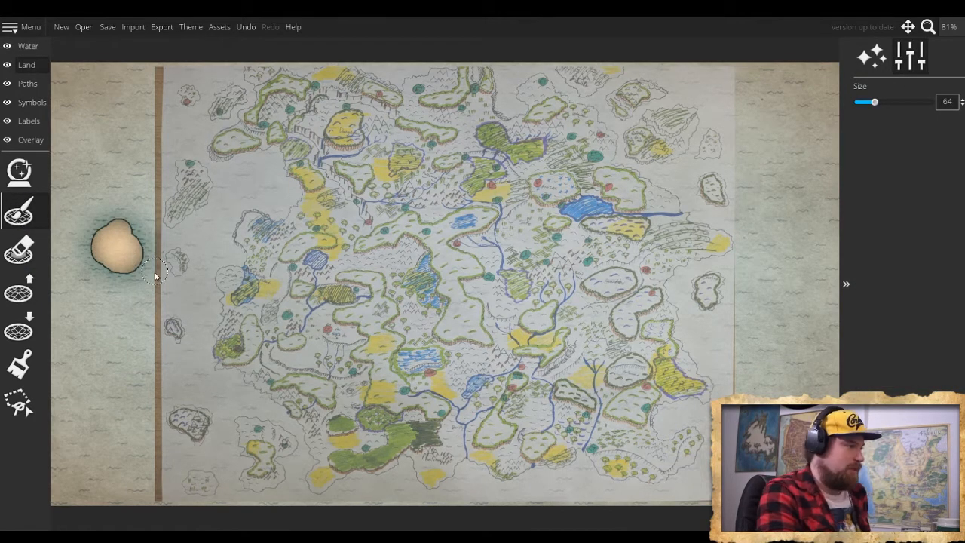
{"action": "key", "text": "ctrl+z"}
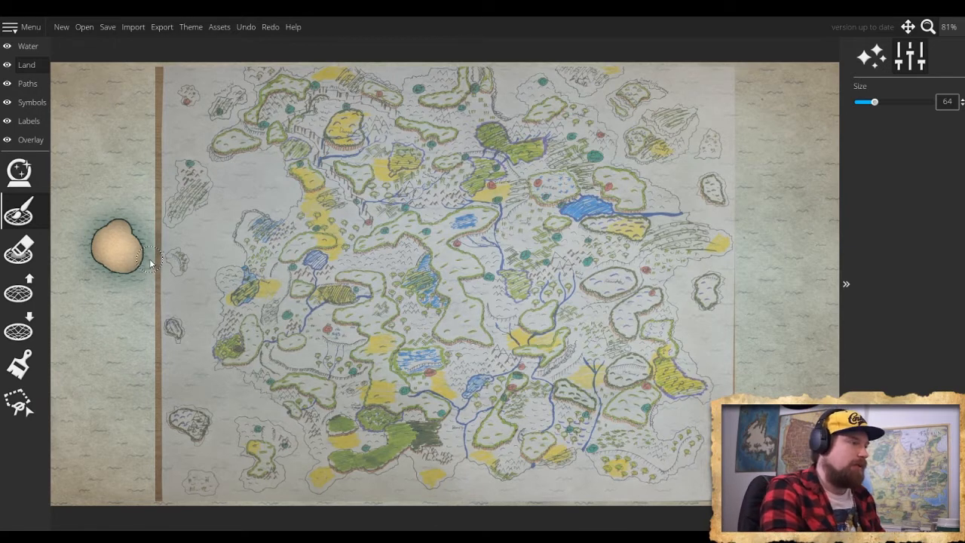
{"action": "left_click", "coordinate": [23, 247]}
{"action": "mouse_move", "coordinate": [135, 240]}
{"action": "left_mouse_down"}
{"action": "mouse_move", "coordinate": [94, 242]}
{"action": "mouse_move", "coordinate": [109, 223]}
{"action": "mouse_move", "coordinate": [112, 272]}
{"action": "mouse_move", "coordinate": [132, 266]}
{"action": "mouse_move", "coordinate": [106, 249]}
{"action": "mouse_move", "coordinate": [125, 262]}
{"action": "left_mouse_up"}
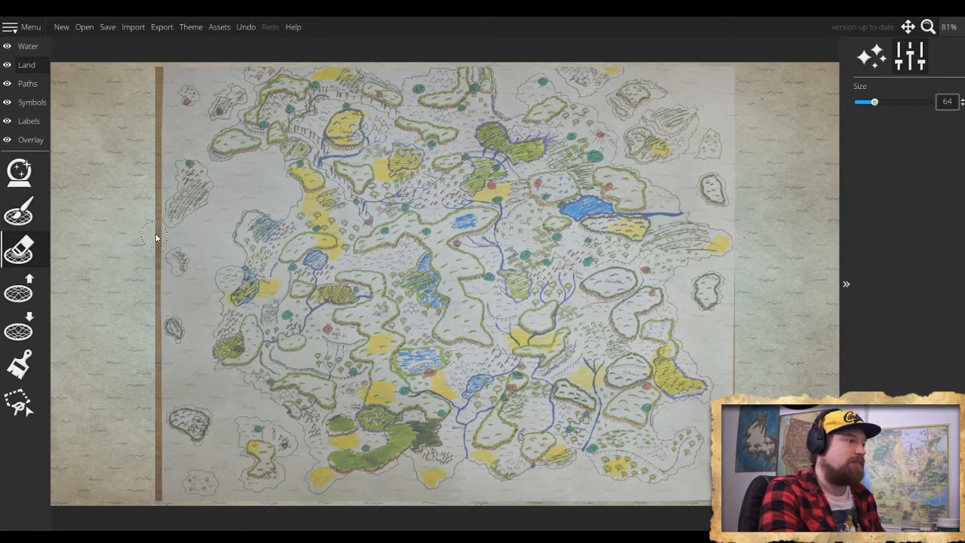
- Set the land brush size to 28 and paint the two small islands at the sketch's northwest corner
{"action": "left_click", "coordinate": [19, 211]}
{"action": "scroll", "coordinate": [189, 129], "scroll_direction": "up", "scroll_amount": 2}
{"action": "scroll", "coordinate": [188, 122], "scroll_direction": "down", "scroll_amount": 3}
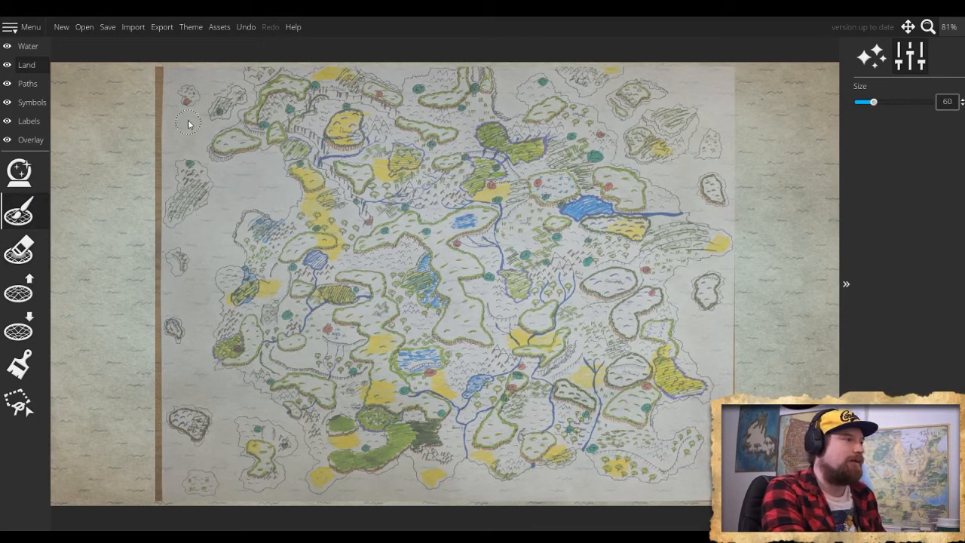
{"action": "scroll", "coordinate": [188, 121], "scroll_direction": "up", "scroll_amount": 2}
{"action": "scroll", "coordinate": [183, 148], "scroll_direction": "down", "scroll_amount": 4}
{"action": "scroll", "coordinate": [183, 147], "scroll_direction": "down", "scroll_amount": 5}
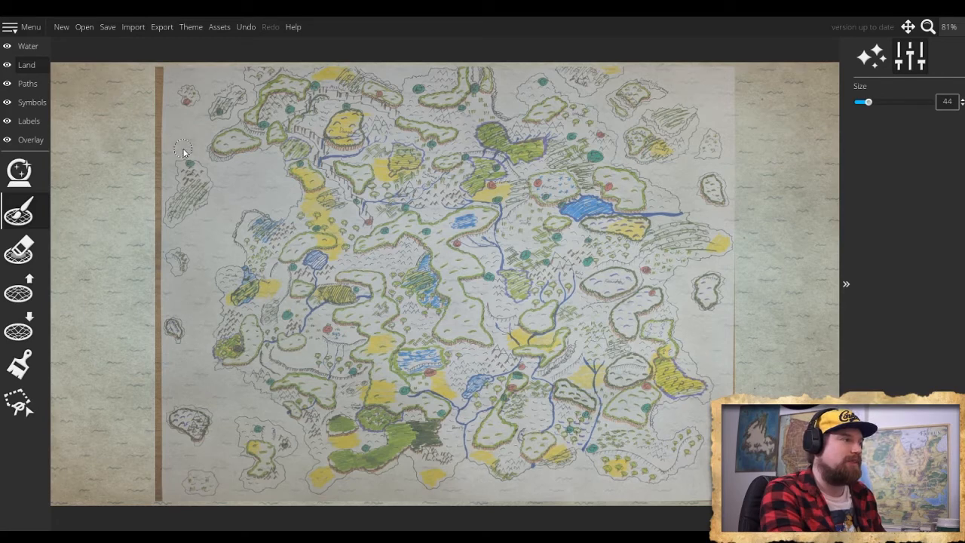
{"action": "scroll", "coordinate": [185, 150], "scroll_direction": "up", "scroll_amount": 4}
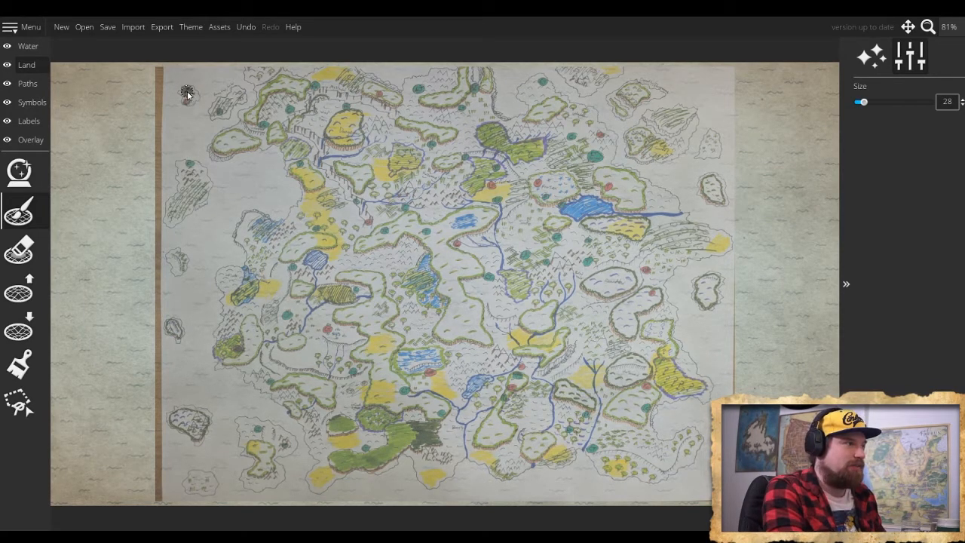
{"action": "mouse_move", "coordinate": [188, 94]}
{"action": "left_mouse_down"}
{"action": "mouse_move", "coordinate": [219, 116]}
{"action": "mouse_move", "coordinate": [237, 92]}
{"action": "mouse_move", "coordinate": [224, 100]}
{"action": "left_mouse_up"}
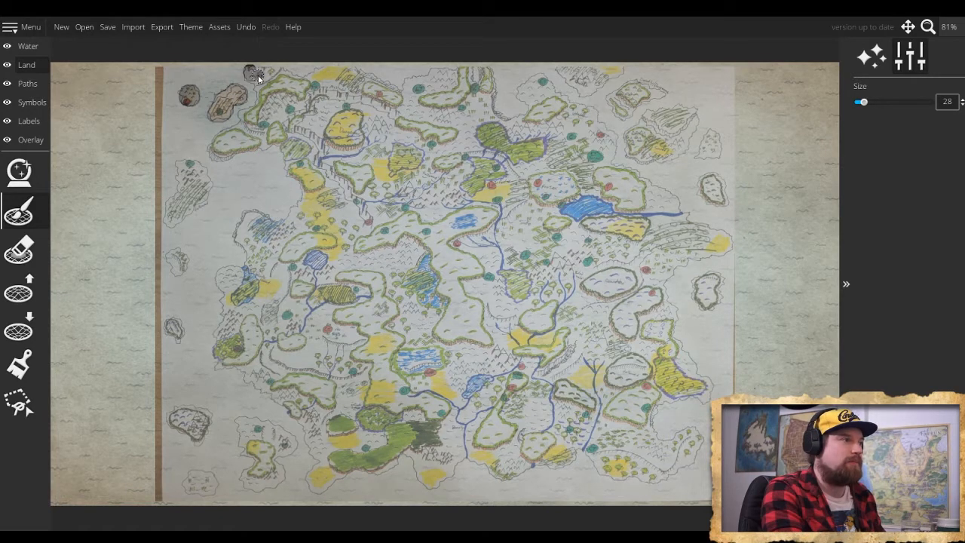
- Trace the mainland's northern coastline with land from the northwest corner to the rounded northeast peninsula, undoing any stray test stroke
{"action": "mouse_move", "coordinate": [259, 79]}
{"action": "left_mouse_down"}
{"action": "mouse_move", "coordinate": [345, 72]}
{"action": "mouse_move", "coordinate": [400, 99]}
{"action": "mouse_move", "coordinate": [440, 76]}
{"action": "mouse_move", "coordinate": [482, 76]}
{"action": "mouse_move", "coordinate": [478, 86]}
{"action": "mouse_move", "coordinate": [480, 72]}
{"action": "mouse_move", "coordinate": [494, 77]}
{"action": "mouse_move", "coordinate": [492, 86]}
{"action": "mouse_move", "coordinate": [473, 81]}
{"action": "mouse_move", "coordinate": [487, 120]}
{"action": "mouse_move", "coordinate": [486, 89]}
{"action": "mouse_move", "coordinate": [470, 82]}
{"action": "mouse_move", "coordinate": [477, 76]}
{"action": "mouse_move", "coordinate": [465, 112]}
{"action": "left_mouse_up"}
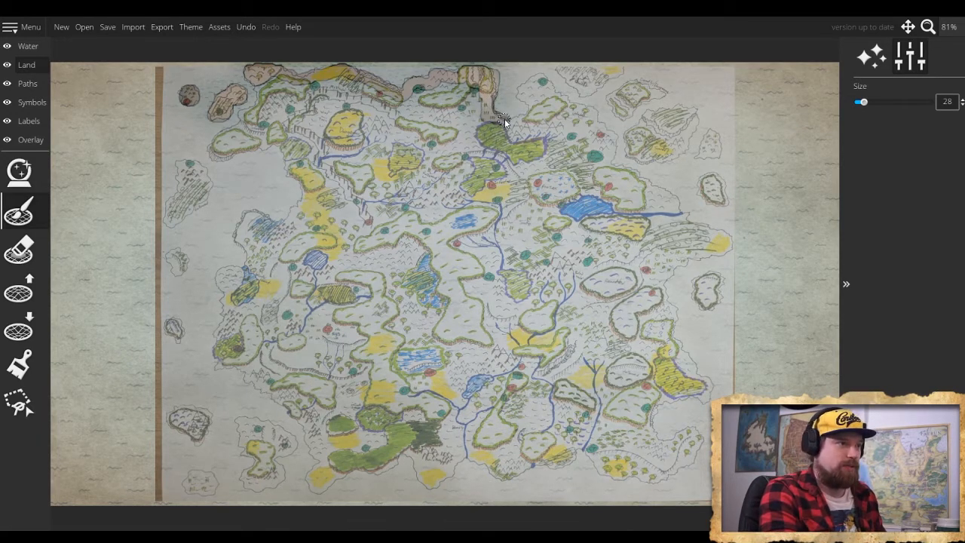
{"action": "left_click_drag", "start_coordinate": [504, 118], "coordinate": [532, 122]}
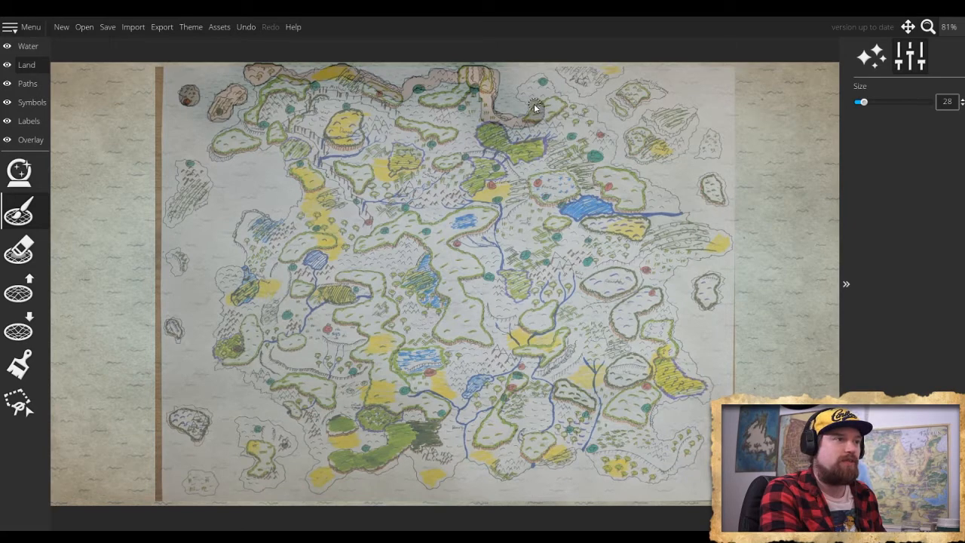
{"action": "left_click_drag", "start_coordinate": [522, 88], "coordinate": [549, 92]}
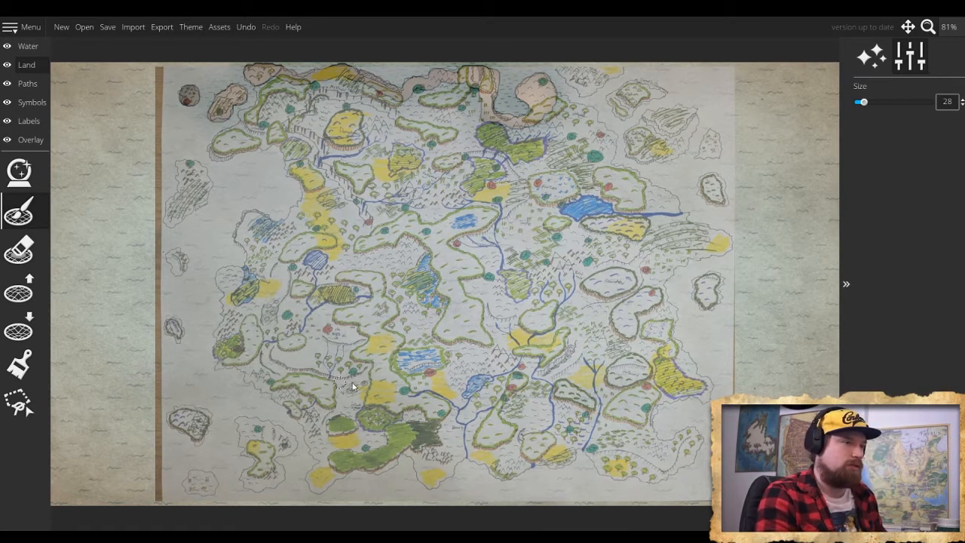
{"action": "mouse_move", "coordinate": [123, 303]}
{"action": "left_mouse_down"}
{"action": "mouse_move", "coordinate": [91, 317]}
{"action": "mouse_move", "coordinate": [120, 368]}
{"action": "left_mouse_up"}
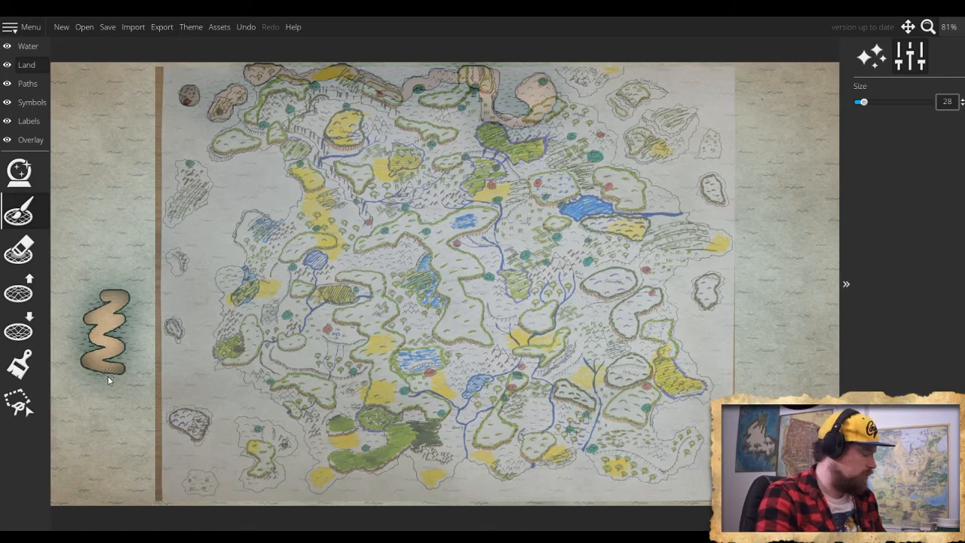
{"action": "key", "text": "ctrl+z"}
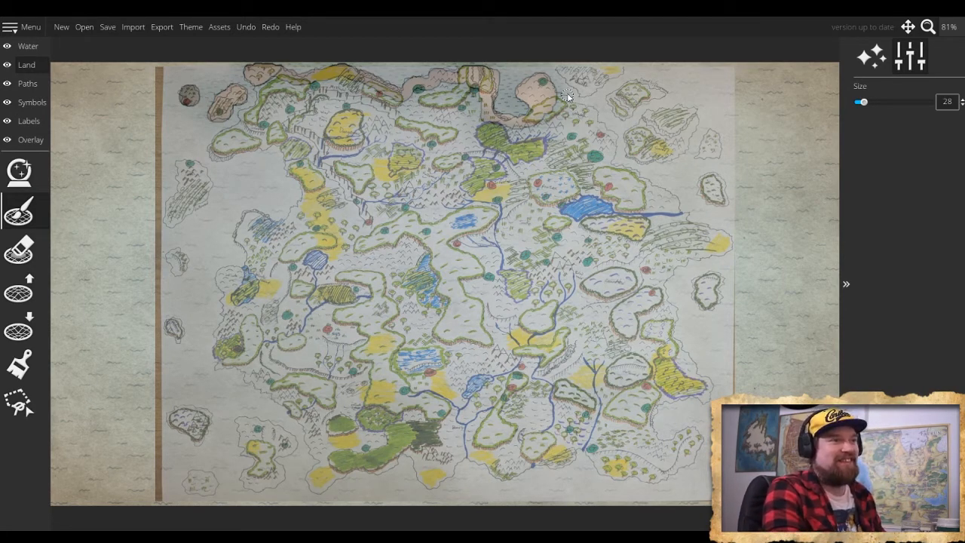
- Outline and fill the four sketched islands off the mainland's northeast coast with land
{"action": "mouse_move", "coordinate": [561, 76]}
{"action": "left_mouse_down"}
{"action": "mouse_move", "coordinate": [618, 73]}
{"action": "mouse_move", "coordinate": [584, 94]}
{"action": "mouse_move", "coordinate": [570, 80]}
{"action": "mouse_move", "coordinate": [605, 78]}
{"action": "mouse_move", "coordinate": [650, 97]}
{"action": "mouse_move", "coordinate": [610, 102]}
{"action": "mouse_move", "coordinate": [622, 116]}
{"action": "mouse_move", "coordinate": [640, 97]}
{"action": "mouse_move", "coordinate": [660, 96]}
{"action": "mouse_move", "coordinate": [625, 93]}
{"action": "mouse_move", "coordinate": [650, 98]}
{"action": "left_mouse_up"}
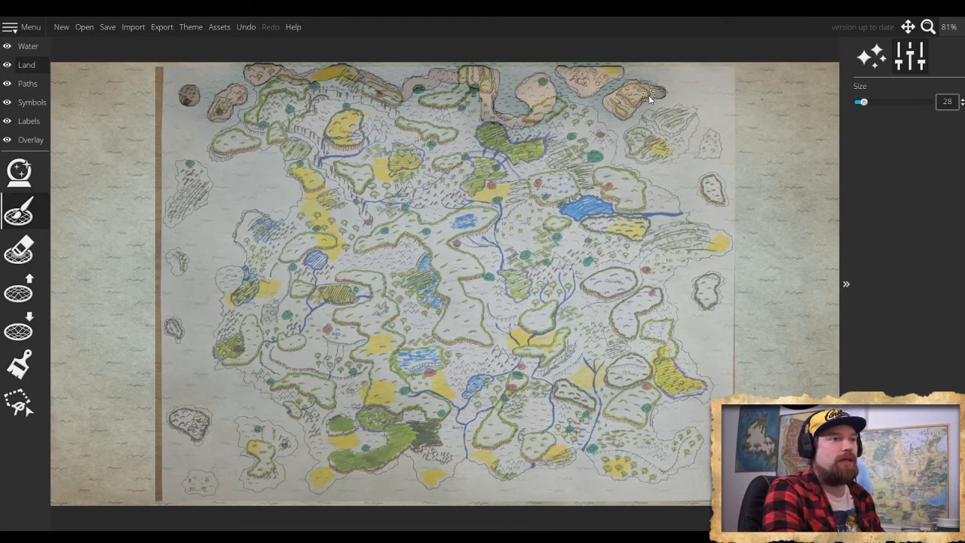
{"action": "mouse_move", "coordinate": [641, 132]}
{"action": "left_mouse_down"}
{"action": "mouse_move", "coordinate": [631, 156]}
{"action": "mouse_move", "coordinate": [661, 160]}
{"action": "mouse_move", "coordinate": [690, 129]}
{"action": "left_mouse_up"}
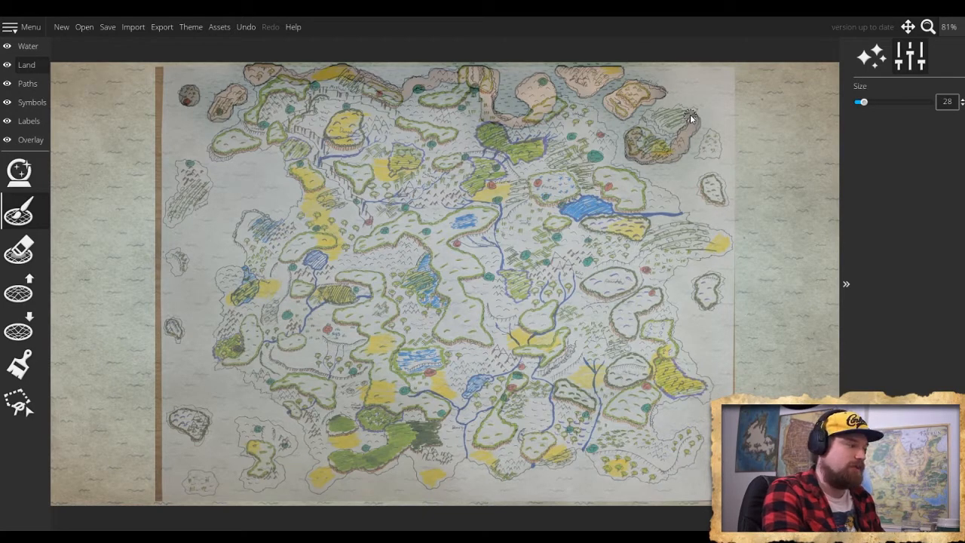
{"action": "mouse_move", "coordinate": [688, 110]}
{"action": "left_mouse_down"}
{"action": "mouse_move", "coordinate": [649, 121]}
{"action": "mouse_move", "coordinate": [642, 146]}
{"action": "mouse_move", "coordinate": [662, 152]}
{"action": "mouse_move", "coordinate": [675, 142]}
{"action": "mouse_move", "coordinate": [682, 129]}
{"action": "mouse_move", "coordinate": [673, 119]}
{"action": "mouse_move", "coordinate": [653, 130]}
{"action": "mouse_move", "coordinate": [683, 130]}
{"action": "mouse_move", "coordinate": [686, 118]}
{"action": "mouse_move", "coordinate": [662, 116]}
{"action": "mouse_move", "coordinate": [694, 112]}
{"action": "left_mouse_up"}
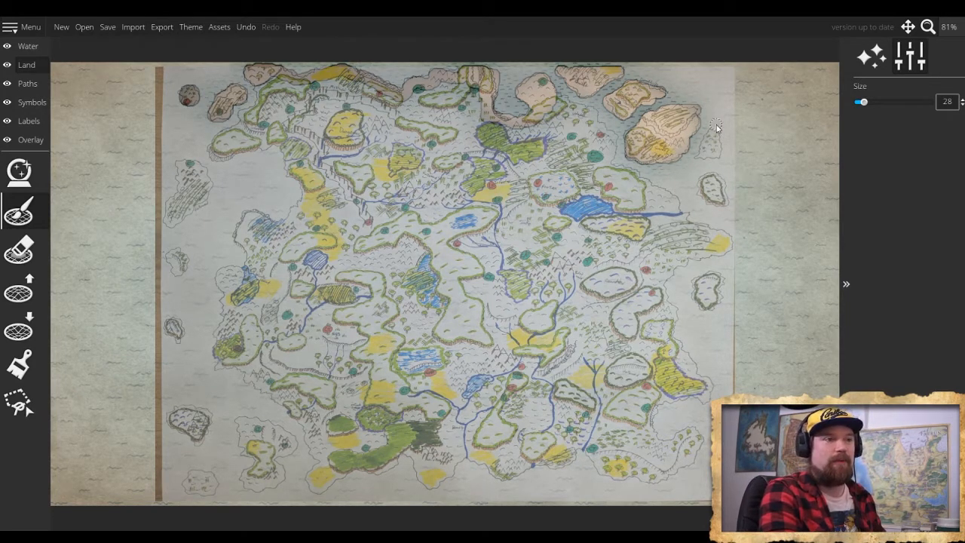
{"action": "left_click_drag", "start_coordinate": [713, 129], "coordinate": [706, 149]}
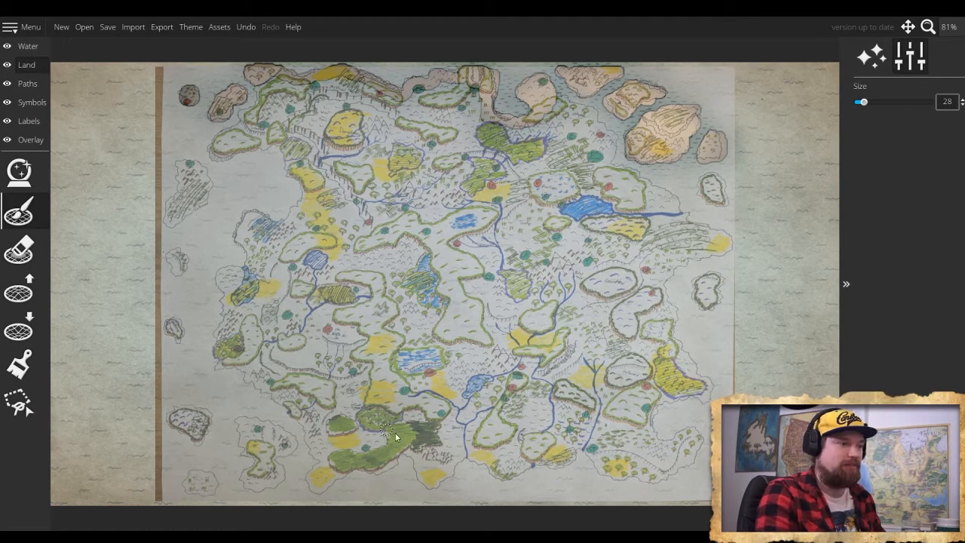
- Paint the two islands off the east coast and trace the mainland's eastern coastline down to the southeast peninsula
{"action": "mouse_move", "coordinate": [724, 202]}
{"action": "left_mouse_down"}
{"action": "mouse_move", "coordinate": [702, 178]}
{"action": "mouse_move", "coordinate": [706, 202]}
{"action": "mouse_move", "coordinate": [725, 202]}
{"action": "mouse_move", "coordinate": [717, 182]}
{"action": "mouse_move", "coordinate": [715, 198]}
{"action": "mouse_move", "coordinate": [700, 195]}
{"action": "left_mouse_up"}
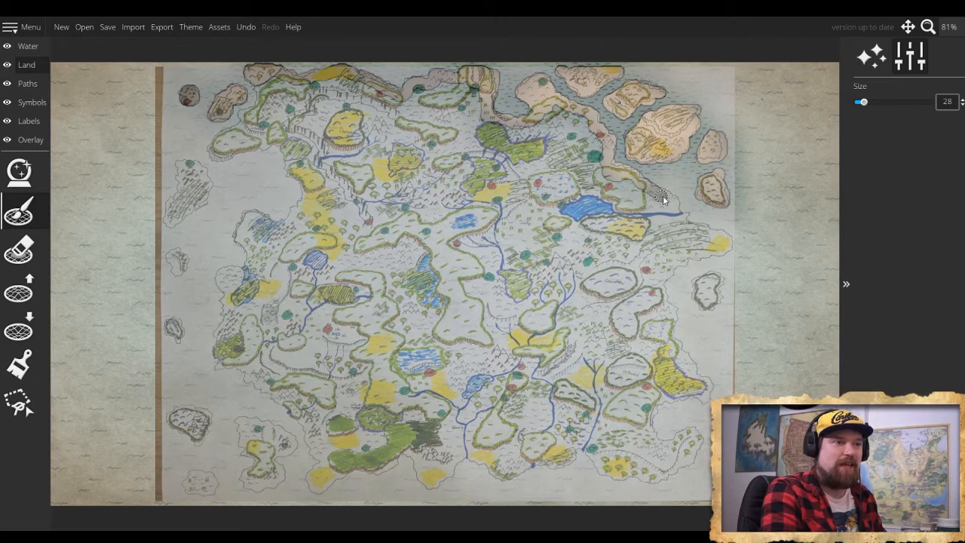
{"action": "mouse_move", "coordinate": [660, 194]}
{"action": "left_mouse_down"}
{"action": "mouse_move", "coordinate": [682, 225]}
{"action": "mouse_move", "coordinate": [728, 241]}
{"action": "mouse_move", "coordinate": [668, 274]}
{"action": "mouse_move", "coordinate": [672, 341]}
{"action": "mouse_move", "coordinate": [707, 388]}
{"action": "mouse_move", "coordinate": [649, 414]}
{"action": "mouse_move", "coordinate": [653, 438]}
{"action": "mouse_move", "coordinate": [668, 446]}
{"action": "mouse_move", "coordinate": [698, 442]}
{"action": "mouse_move", "coordinate": [669, 470]}
{"action": "mouse_move", "coordinate": [693, 459]}
{"action": "mouse_move", "coordinate": [652, 458]}
{"action": "left_mouse_up"}
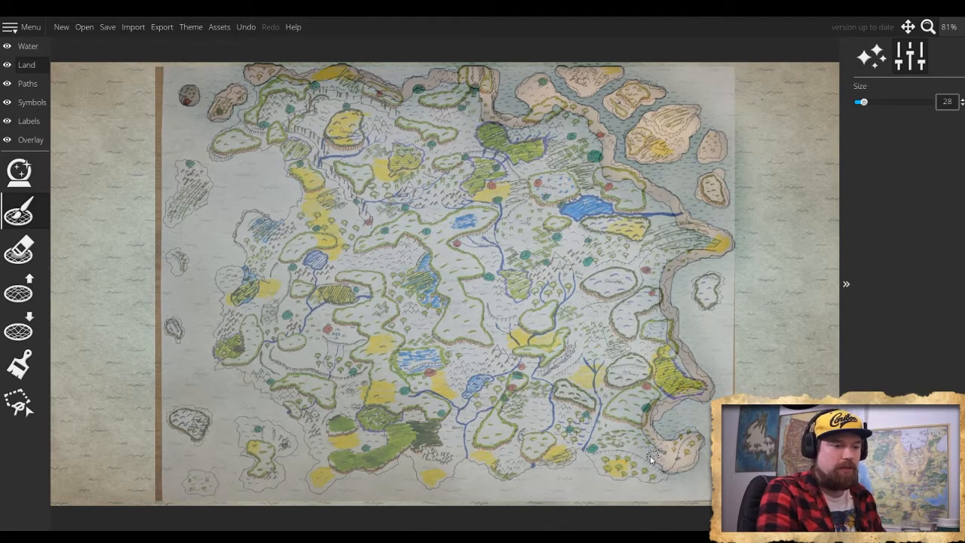
{"action": "mouse_move", "coordinate": [713, 278]}
{"action": "left_mouse_down"}
{"action": "mouse_move", "coordinate": [700, 308]}
{"action": "mouse_move", "coordinate": [711, 309]}
{"action": "mouse_move", "coordinate": [722, 284]}
{"action": "mouse_move", "coordinate": [715, 278]}
{"action": "mouse_move", "coordinate": [699, 294]}
{"action": "mouse_move", "coordinate": [715, 300]}
{"action": "mouse_move", "coordinate": [707, 295]}
{"action": "mouse_move", "coordinate": [707, 263]}
{"action": "left_mouse_up"}
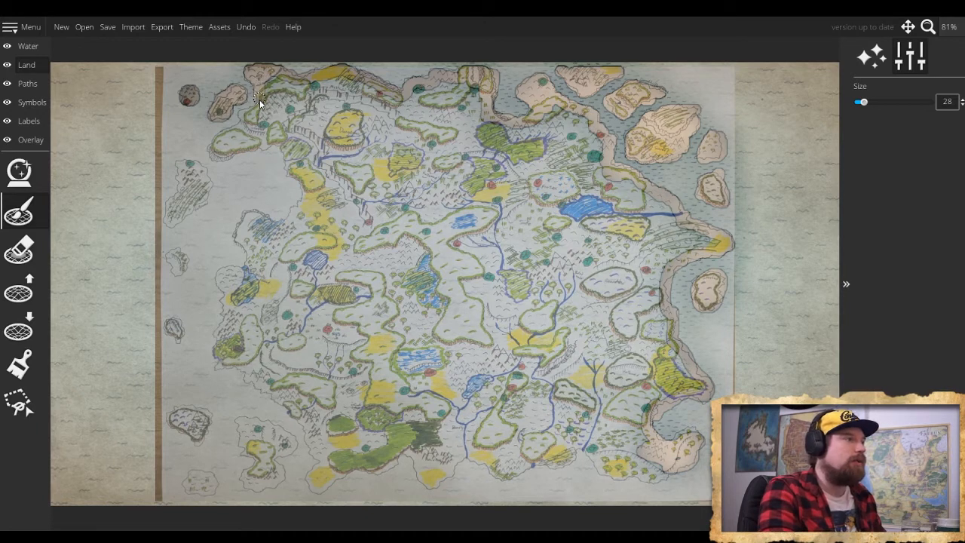
- Trace the mainland's western and southern coastlines to close the outline, filling the southeast corner with land
{"action": "left_click_drag", "start_coordinate": [247, 113], "coordinate": [212, 155]}
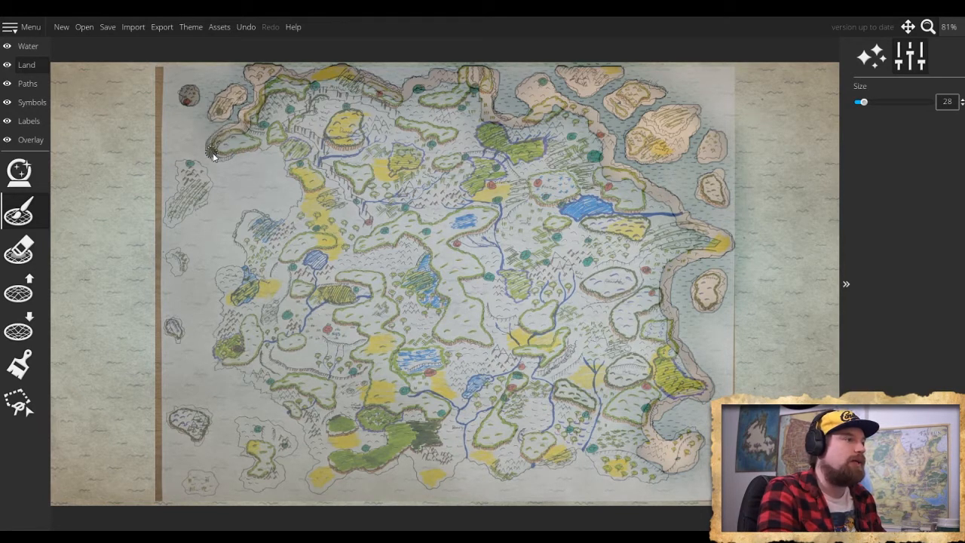
{"action": "mouse_move", "coordinate": [274, 148]}
{"action": "left_mouse_down"}
{"action": "mouse_move", "coordinate": [305, 187]}
{"action": "mouse_move", "coordinate": [303, 210]}
{"action": "mouse_move", "coordinate": [288, 226]}
{"action": "mouse_move", "coordinate": [247, 219]}
{"action": "mouse_move", "coordinate": [241, 242]}
{"action": "mouse_move", "coordinate": [250, 269]}
{"action": "mouse_move", "coordinate": [224, 277]}
{"action": "mouse_move", "coordinate": [229, 310]}
{"action": "mouse_move", "coordinate": [217, 367]}
{"action": "left_mouse_up"}
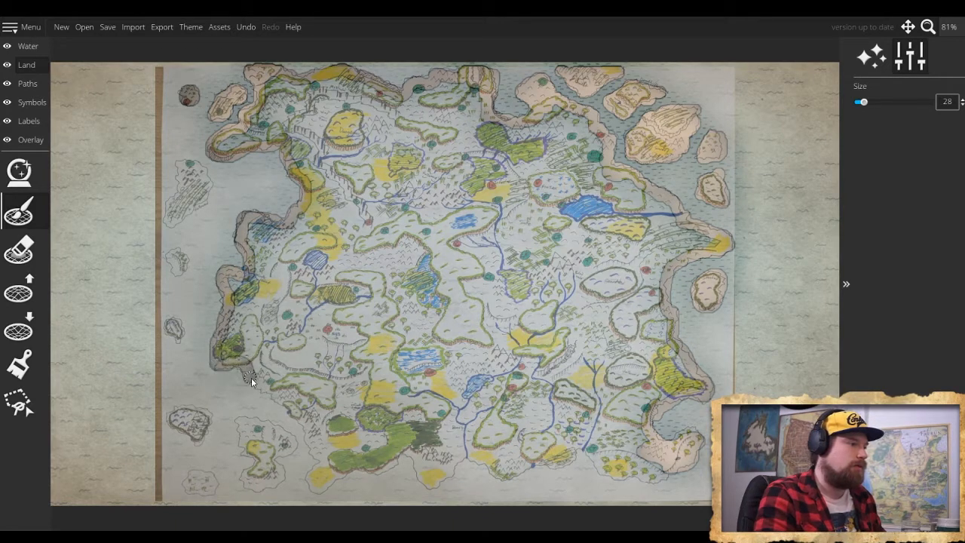
{"action": "left_click_drag", "start_coordinate": [276, 398], "coordinate": [321, 456]}
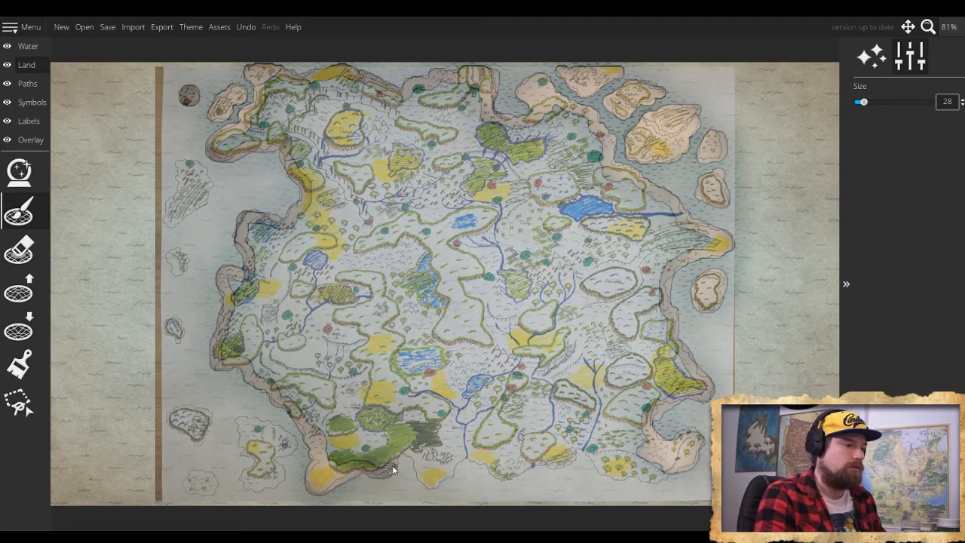
{"action": "mouse_move", "coordinate": [419, 474]}
{"action": "left_mouse_down"}
{"action": "mouse_move", "coordinate": [465, 457]}
{"action": "mouse_move", "coordinate": [519, 478]}
{"action": "mouse_move", "coordinate": [531, 467]}
{"action": "mouse_move", "coordinate": [558, 471]}
{"action": "mouse_move", "coordinate": [582, 452]}
{"action": "mouse_move", "coordinate": [610, 477]}
{"action": "mouse_move", "coordinate": [655, 482]}
{"action": "mouse_move", "coordinate": [668, 472]}
{"action": "mouse_move", "coordinate": [630, 471]}
{"action": "mouse_move", "coordinate": [602, 455]}
{"action": "mouse_move", "coordinate": [623, 469]}
{"action": "mouse_move", "coordinate": [588, 438]}
{"action": "mouse_move", "coordinate": [595, 449]}
{"action": "mouse_move", "coordinate": [570, 441]}
{"action": "mouse_move", "coordinate": [583, 440]}
{"action": "mouse_move", "coordinate": [569, 429]}
{"action": "mouse_move", "coordinate": [611, 434]}
{"action": "mouse_move", "coordinate": [642, 456]}
{"action": "mouse_move", "coordinate": [633, 459]}
{"action": "mouse_move", "coordinate": [644, 446]}
{"action": "mouse_move", "coordinate": [635, 438]}
{"action": "mouse_move", "coordinate": [673, 457]}
{"action": "left_mouse_up"}
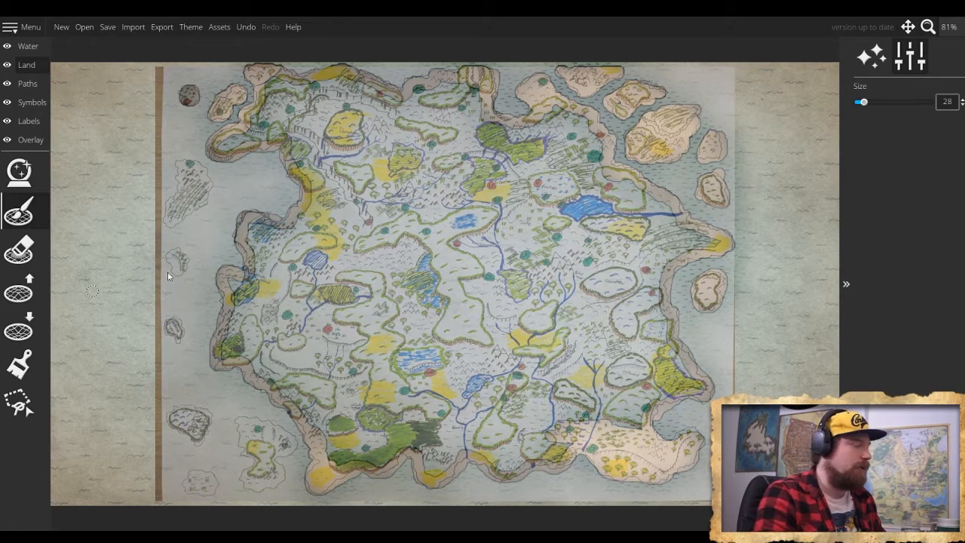
- Set the land brush size to 36 and paint the long island off the northwest coast
{"action": "scroll", "coordinate": [411, 275], "scroll_direction": "up", "scroll_amount": 10}
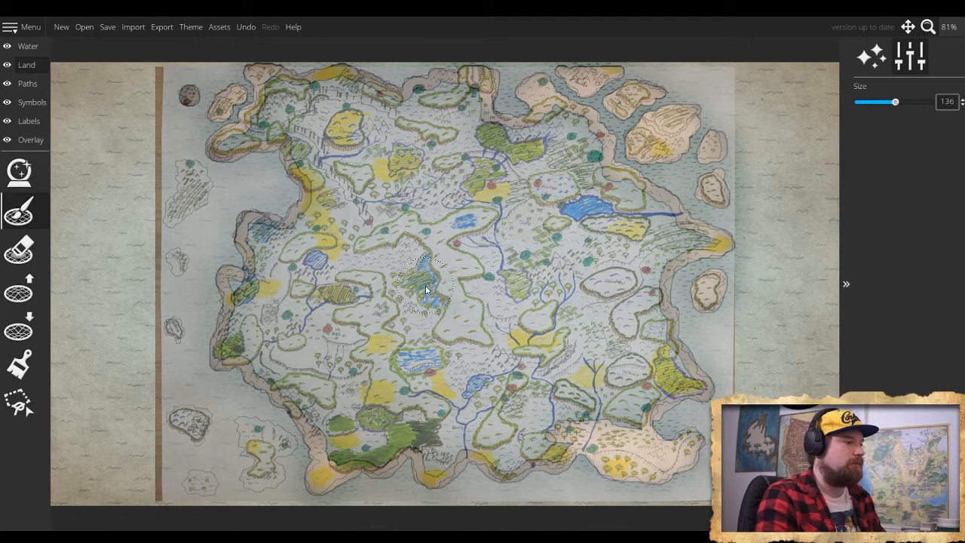
{"action": "scroll", "coordinate": [411, 275], "scroll_direction": "down", "scroll_amount": 5}
{"action": "scroll", "coordinate": [273, 345], "scroll_direction": "down", "scroll_amount": 5}
{"action": "scroll", "coordinate": [199, 163], "scroll_direction": "down", "scroll_amount": 1}
{"action": "mouse_move", "coordinate": [199, 163]}
{"action": "left_mouse_down"}
{"action": "mouse_move", "coordinate": [181, 164]}
{"action": "mouse_move", "coordinate": [195, 167]}
{"action": "left_mouse_up"}
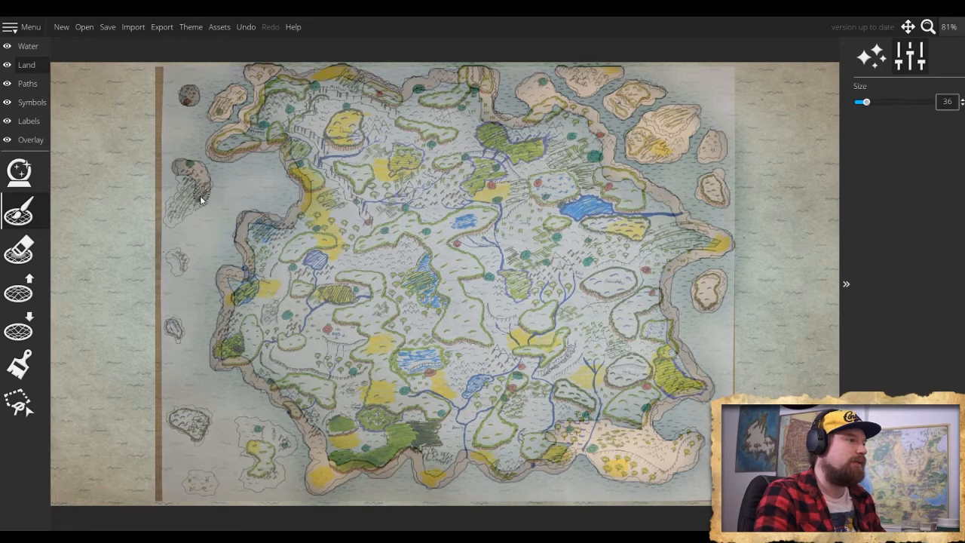
{"action": "left_click_drag", "start_coordinate": [192, 208], "coordinate": [175, 220]}
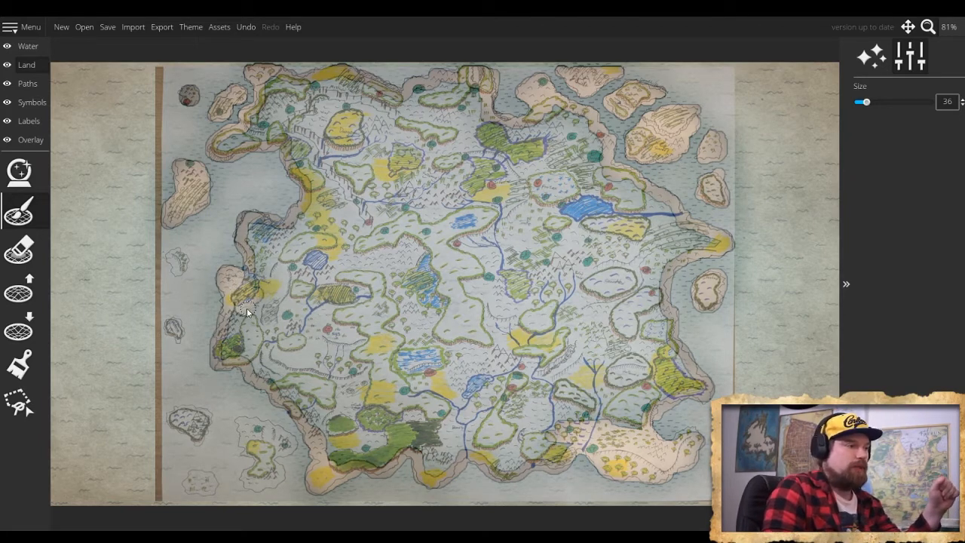
- Fill the mainland's western bulge with land and paint the remaining small islands off the west and southwest coasts
{"action": "mouse_move", "coordinate": [254, 324]}
{"action": "left_mouse_down"}
{"action": "mouse_move", "coordinate": [226, 352]}
{"action": "mouse_move", "coordinate": [281, 365]}
{"action": "mouse_move", "coordinate": [233, 341]}
{"action": "mouse_move", "coordinate": [307, 319]}
{"action": "mouse_move", "coordinate": [260, 312]}
{"action": "left_mouse_up"}
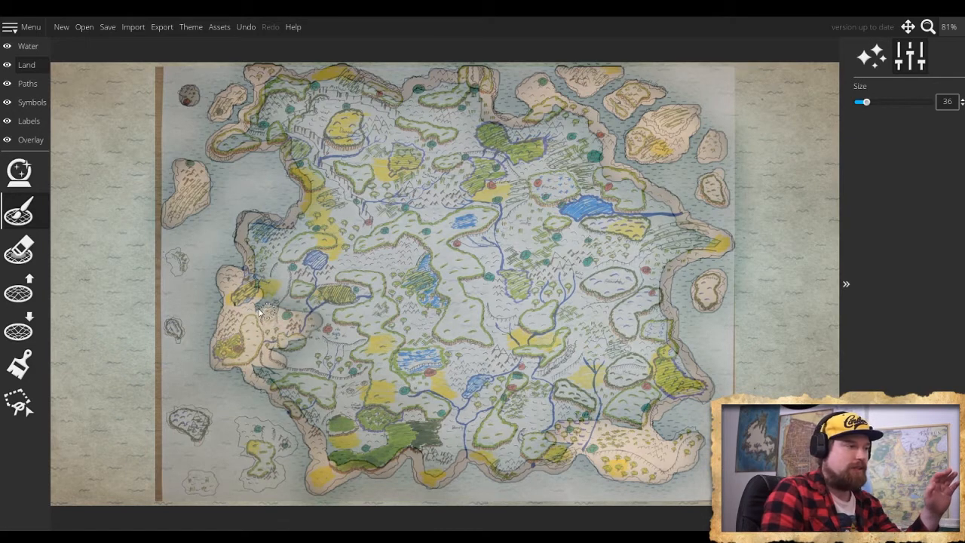
{"action": "left_click_drag", "start_coordinate": [175, 256], "coordinate": [180, 264]}
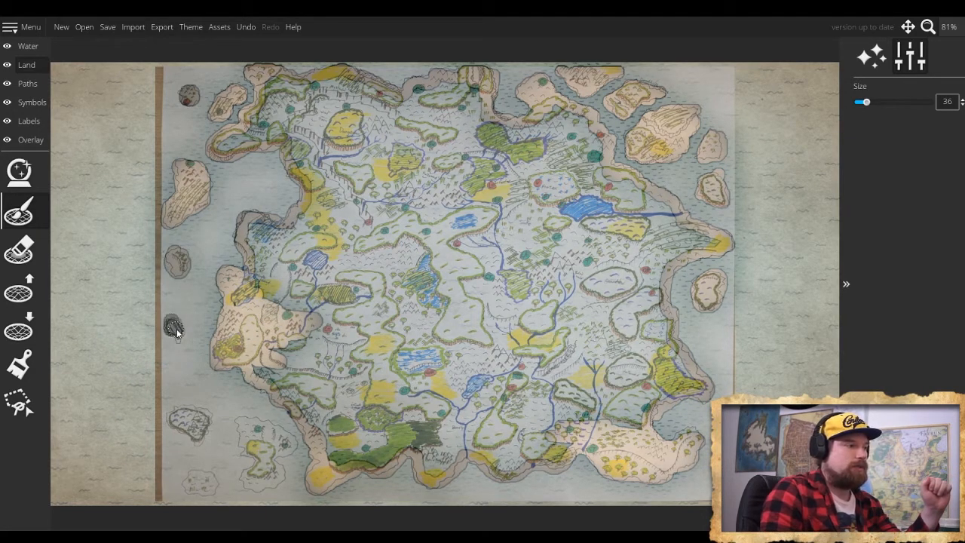
{"action": "mouse_move", "coordinate": [177, 414]}
{"action": "left_mouse_down"}
{"action": "mouse_move", "coordinate": [197, 443]}
{"action": "mouse_move", "coordinate": [205, 414]}
{"action": "mouse_move", "coordinate": [181, 407]}
{"action": "mouse_move", "coordinate": [173, 416]}
{"action": "mouse_move", "coordinate": [197, 434]}
{"action": "mouse_move", "coordinate": [244, 439]}
{"action": "mouse_move", "coordinate": [254, 428]}
{"action": "mouse_move", "coordinate": [239, 426]}
{"action": "mouse_move", "coordinate": [260, 474]}
{"action": "mouse_move", "coordinate": [249, 484]}
{"action": "mouse_move", "coordinate": [281, 475]}
{"action": "left_mouse_up"}
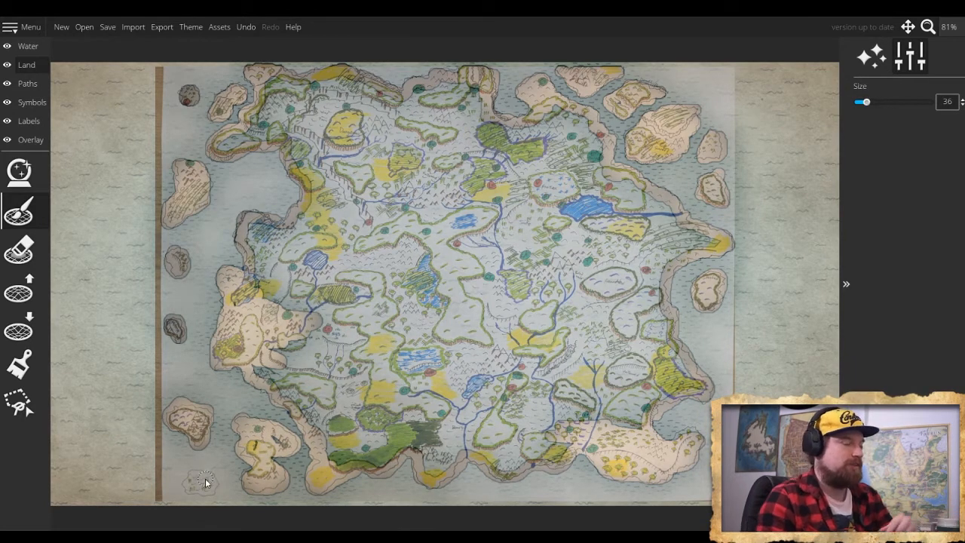
{"action": "left_click_drag", "start_coordinate": [190, 480], "coordinate": [198, 479]}
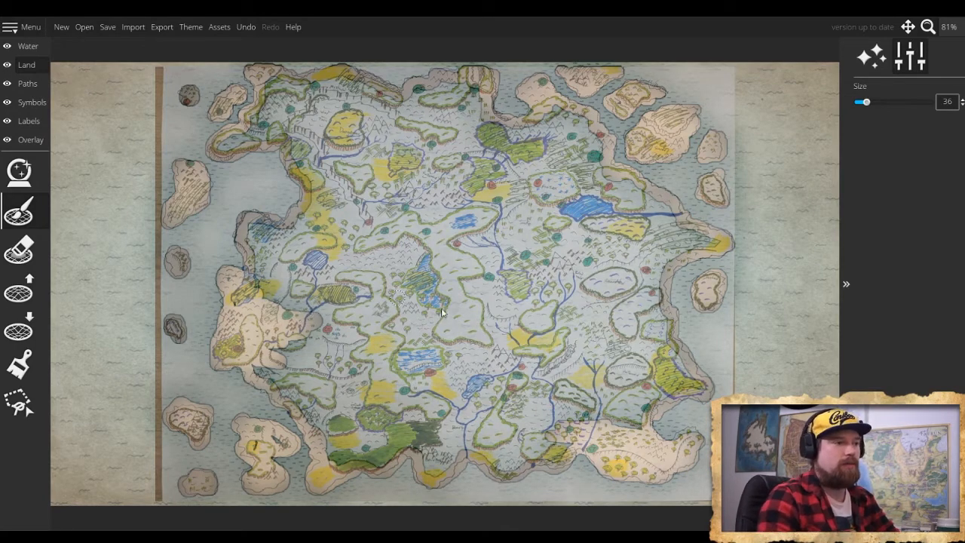
- Set the land brush size to 120 and fill the mainland's centre, northeast and east with land
{"action": "scroll", "coordinate": [476, 326], "scroll_direction": "up", "scroll_amount": 8}
{"action": "scroll", "coordinate": [476, 329], "scroll_direction": "up", "scroll_amount": 2}
{"action": "mouse_move", "coordinate": [497, 343]}
{"action": "left_mouse_down"}
{"action": "mouse_move", "coordinate": [594, 405]}
{"action": "mouse_move", "coordinate": [514, 286]}
{"action": "mouse_move", "coordinate": [433, 247]}
{"action": "mouse_move", "coordinate": [484, 214]}
{"action": "mouse_move", "coordinate": [547, 200]}
{"action": "left_mouse_up"}
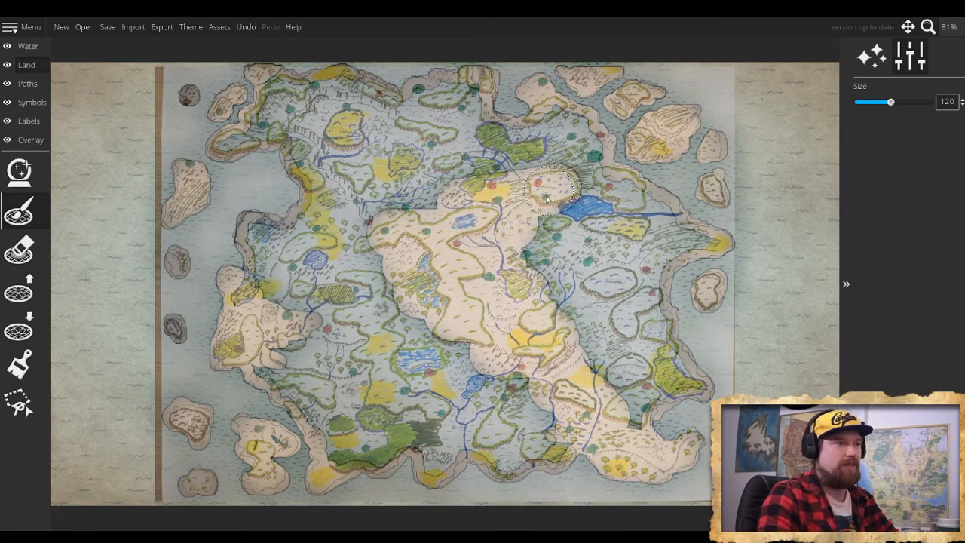
{"action": "mouse_move", "coordinate": [530, 151]}
{"action": "left_mouse_down"}
{"action": "mouse_move", "coordinate": [483, 154]}
{"action": "mouse_move", "coordinate": [540, 154]}
{"action": "mouse_move", "coordinate": [555, 132]}
{"action": "mouse_move", "coordinate": [566, 134]}
{"action": "mouse_move", "coordinate": [578, 164]}
{"action": "mouse_move", "coordinate": [581, 154]}
{"action": "mouse_move", "coordinate": [588, 197]}
{"action": "mouse_move", "coordinate": [621, 202]}
{"action": "mouse_move", "coordinate": [673, 241]}
{"action": "mouse_move", "coordinate": [645, 252]}
{"action": "mouse_move", "coordinate": [640, 264]}
{"action": "mouse_move", "coordinate": [660, 371]}
{"action": "left_mouse_up"}
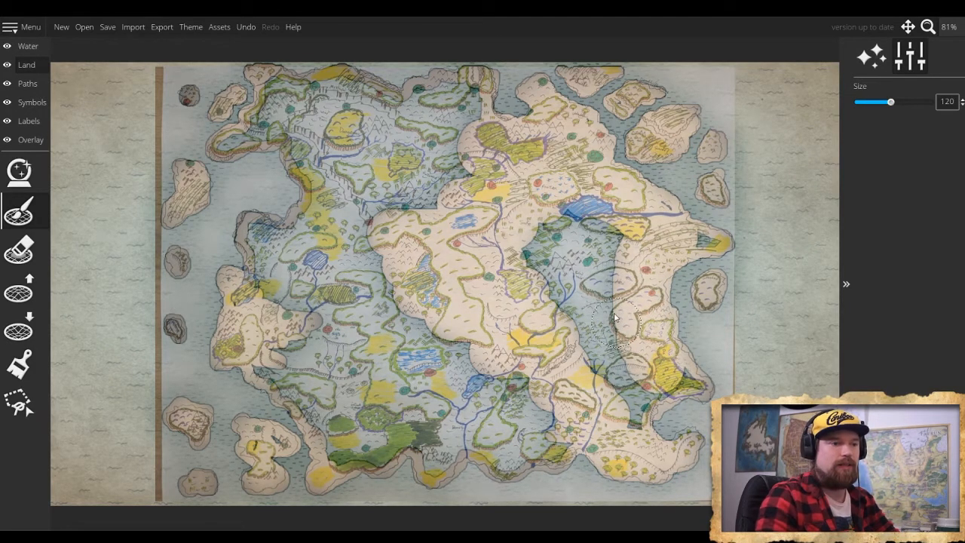
- Set the land brush size to 64, fill the remaining gap in the mainland's east, and extend the fill through the northern headland
{"action": "scroll", "coordinate": [687, 245], "scroll_direction": "up", "scroll_amount": 5}
{"action": "scroll", "coordinate": [700, 239], "scroll_direction": "down", "scroll_amount": 6}
{"action": "scroll", "coordinate": [700, 240], "scroll_direction": "down", "scroll_amount": 8}
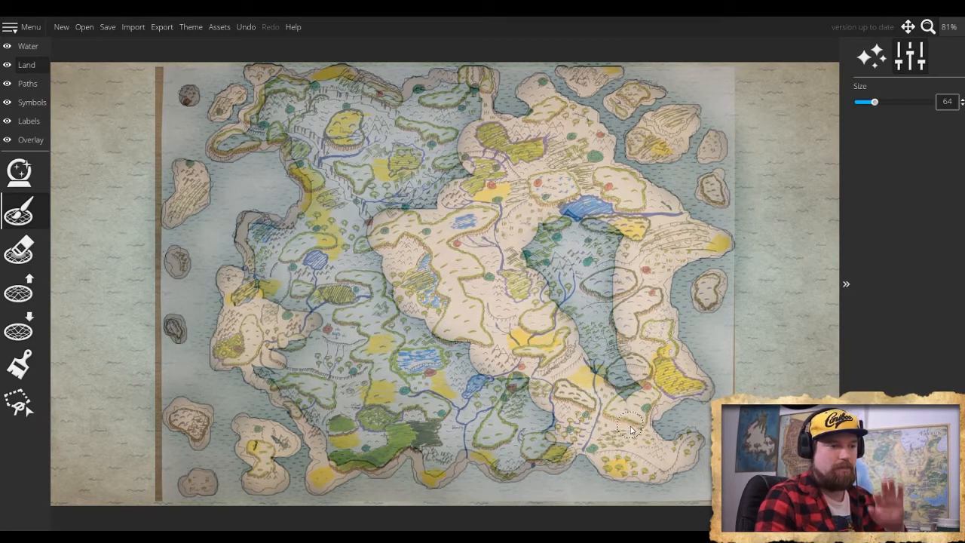
{"action": "mouse_move", "coordinate": [624, 394]}
{"action": "left_mouse_down"}
{"action": "mouse_move", "coordinate": [603, 339]}
{"action": "mouse_move", "coordinate": [607, 297]}
{"action": "mouse_move", "coordinate": [594, 314]}
{"action": "mouse_move", "coordinate": [611, 286]}
{"action": "mouse_move", "coordinate": [590, 273]}
{"action": "mouse_move", "coordinate": [547, 282]}
{"action": "mouse_move", "coordinate": [565, 287]}
{"action": "mouse_move", "coordinate": [567, 235]}
{"action": "mouse_move", "coordinate": [587, 263]}
{"action": "mouse_move", "coordinate": [584, 277]}
{"action": "mouse_move", "coordinate": [600, 282]}
{"action": "mouse_move", "coordinate": [574, 219]}
{"action": "mouse_move", "coordinate": [600, 211]}
{"action": "mouse_move", "coordinate": [633, 225]}
{"action": "left_mouse_up"}
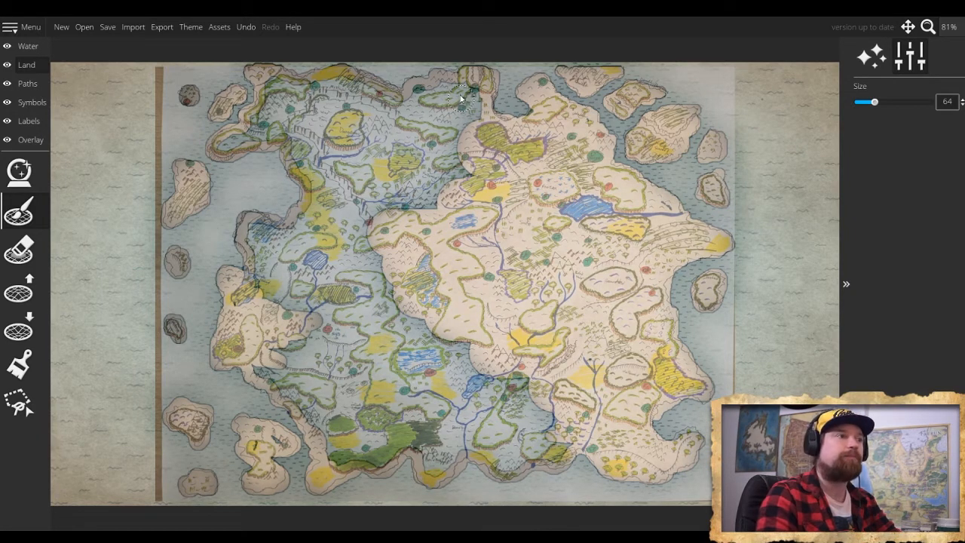
{"action": "mouse_move", "coordinate": [469, 91]}
{"action": "left_mouse_down"}
{"action": "mouse_move", "coordinate": [477, 121]}
{"action": "mouse_move", "coordinate": [459, 180]}
{"action": "left_mouse_up"}
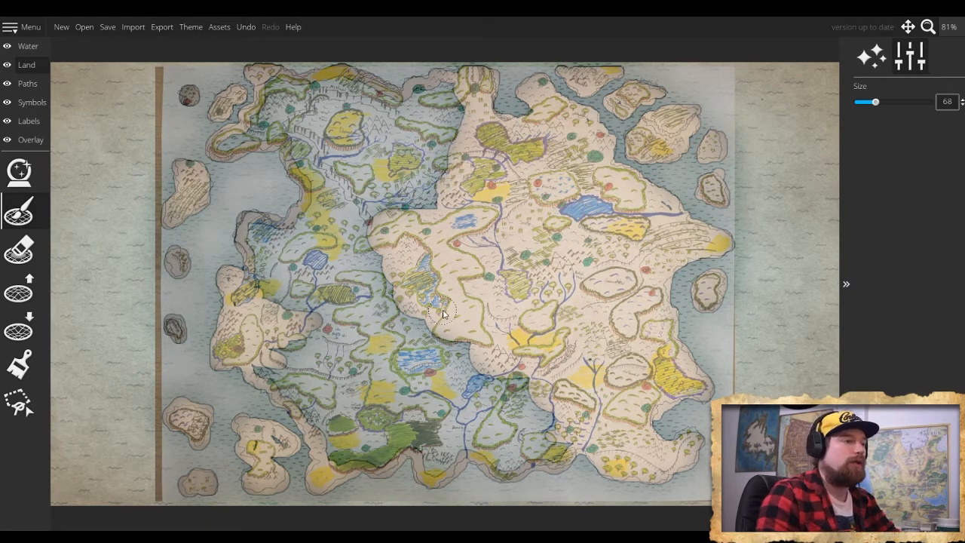
- Set the land brush size to 208 and fill most of the mainland's western half with land
{"action": "key", "text": "bracketright"}
{"action": "key", "text": "bracketright"}
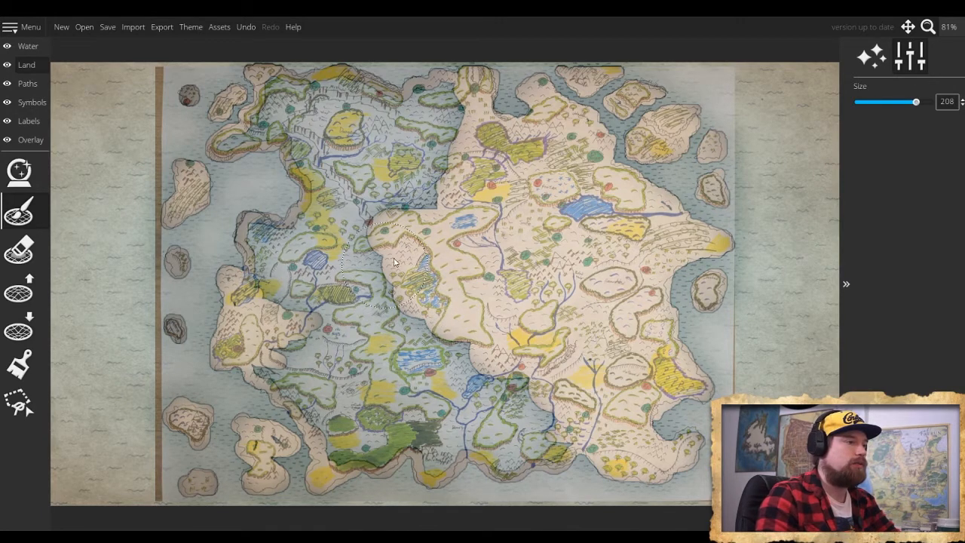
{"action": "left_click", "coordinate": [441, 127]}
{"action": "left_click_drag", "start_coordinate": [441, 127], "coordinate": [345, 126]}
{"action": "mouse_move", "coordinate": [338, 120]}
{"action": "left_mouse_down"}
{"action": "mouse_move", "coordinate": [365, 158]}
{"action": "mouse_move", "coordinate": [346, 194]}
{"action": "mouse_move", "coordinate": [408, 207]}
{"action": "mouse_move", "coordinate": [410, 230]}
{"action": "mouse_move", "coordinate": [426, 233]}
{"action": "mouse_move", "coordinate": [357, 235]}
{"action": "mouse_move", "coordinate": [306, 270]}
{"action": "mouse_move", "coordinate": [291, 265]}
{"action": "mouse_move", "coordinate": [308, 290]}
{"action": "mouse_move", "coordinate": [292, 303]}
{"action": "mouse_move", "coordinate": [282, 345]}
{"action": "mouse_move", "coordinate": [310, 360]}
{"action": "mouse_move", "coordinate": [338, 400]}
{"action": "mouse_move", "coordinate": [384, 310]}
{"action": "mouse_move", "coordinate": [424, 319]}
{"action": "mouse_move", "coordinate": [407, 358]}
{"action": "mouse_move", "coordinate": [436, 377]}
{"action": "mouse_move", "coordinate": [483, 367]}
{"action": "mouse_move", "coordinate": [541, 384]}
{"action": "mouse_move", "coordinate": [528, 410]}
{"action": "mouse_move", "coordinate": [543, 420]}
{"action": "mouse_move", "coordinate": [510, 434]}
{"action": "mouse_move", "coordinate": [468, 410]}
{"action": "mouse_move", "coordinate": [399, 408]}
{"action": "mouse_move", "coordinate": [443, 380]}
{"action": "mouse_move", "coordinate": [449, 388]}
{"action": "mouse_move", "coordinate": [406, 393]}
{"action": "mouse_move", "coordinate": [351, 426]}
{"action": "left_mouse_up"}
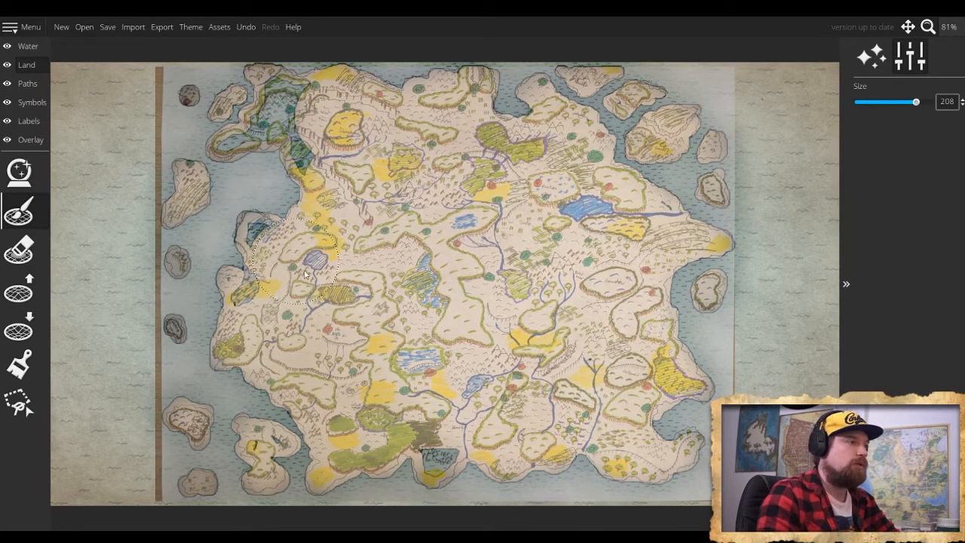
- Reduce the land brush to size 124 and then 112, filling the gaps in the southern headland and the small western headland
{"action": "scroll", "coordinate": [418, 369], "scroll_direction": "down", "scroll_amount": 2}
{"action": "scroll", "coordinate": [447, 445], "scroll_direction": "down", "scroll_amount": 3}
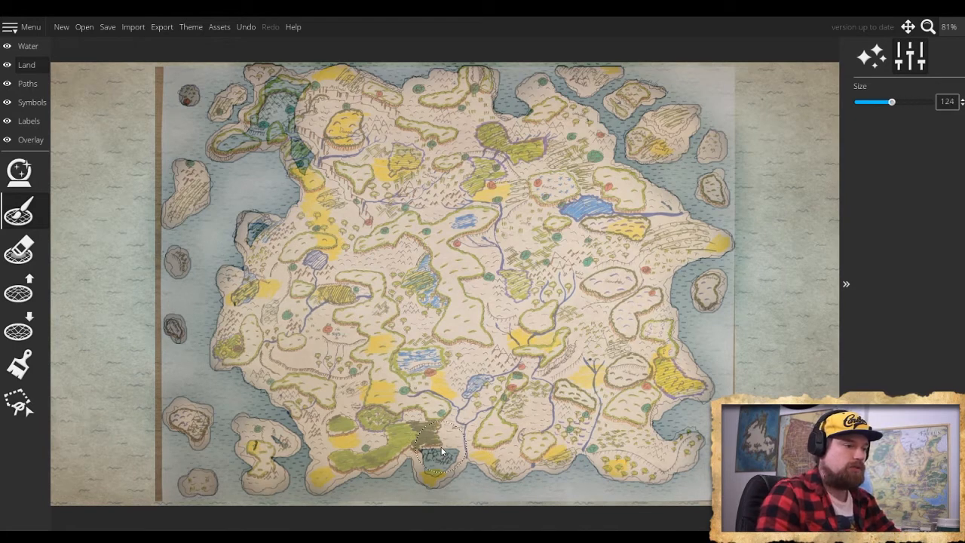
{"action": "mouse_move", "coordinate": [447, 444]}
{"action": "left_mouse_down"}
{"action": "mouse_move", "coordinate": [437, 460]}
{"action": "mouse_move", "coordinate": [420, 452]}
{"action": "left_mouse_up"}
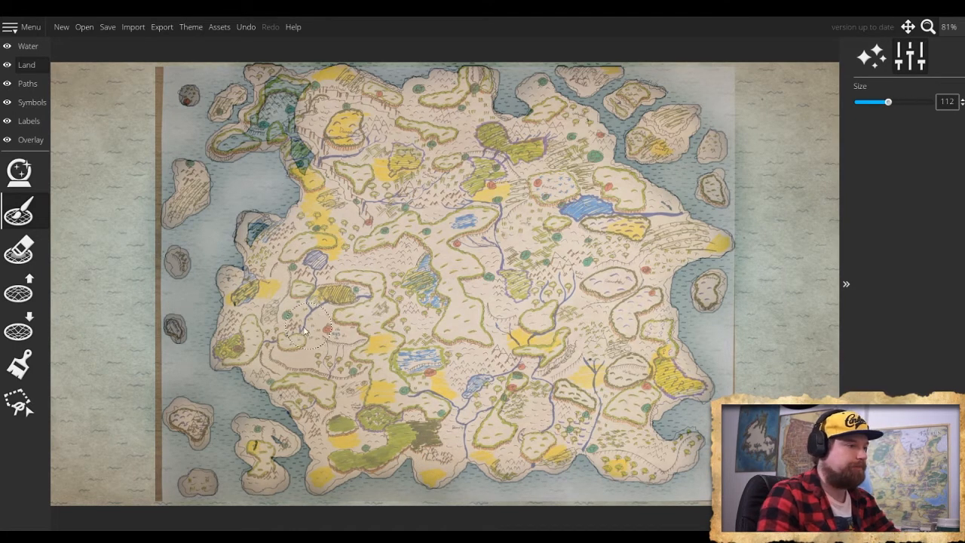
{"action": "left_click", "coordinate": [260, 236]}
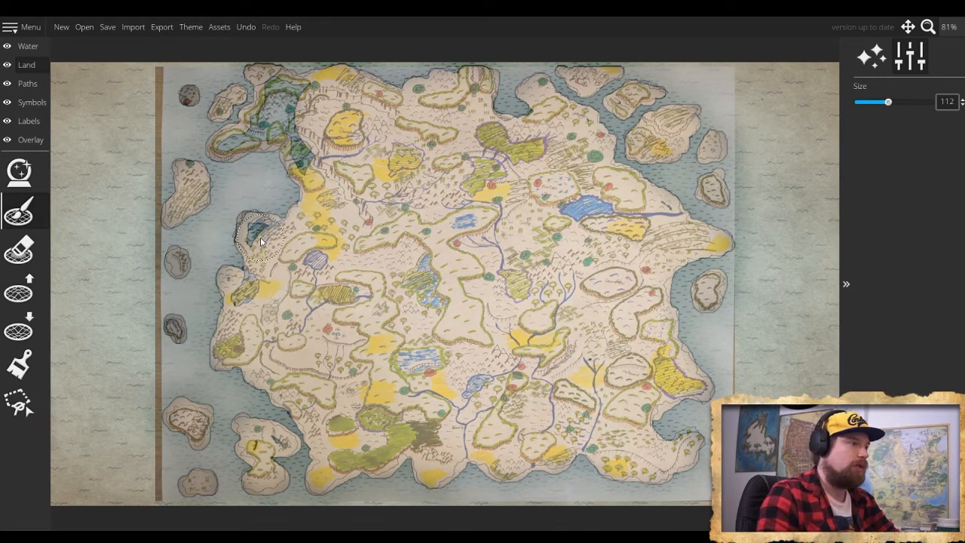
- Fill the mainland's northwest corner and its hooked peninsula with land, reducing the brush size from 112 to 84 and then 40
{"action": "mouse_move", "coordinate": [304, 157]}
{"action": "left_mouse_down"}
{"action": "mouse_move", "coordinate": [318, 163]}
{"action": "mouse_move", "coordinate": [280, 98]}
{"action": "mouse_move", "coordinate": [290, 107]}
{"action": "mouse_move", "coordinate": [292, 149]}
{"action": "left_mouse_up"}
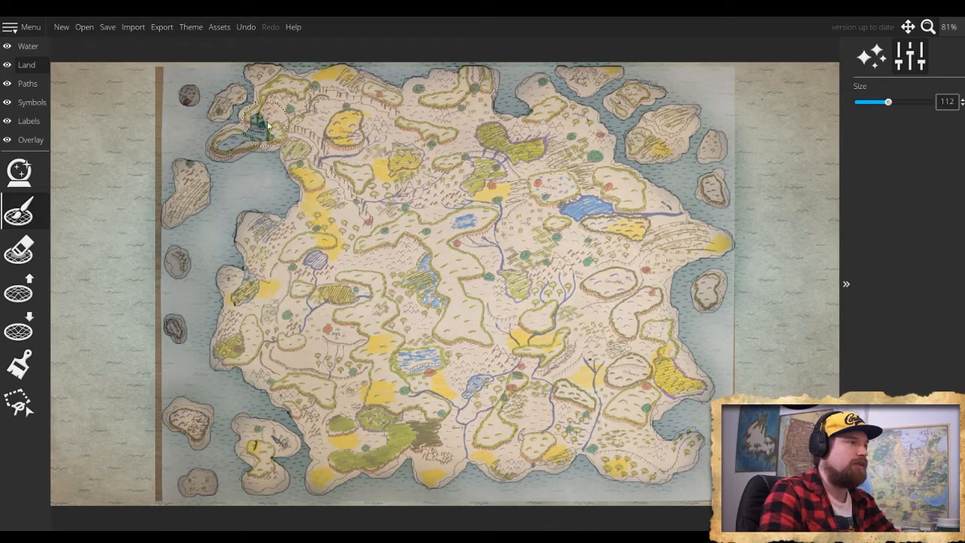
{"action": "scroll", "coordinate": [288, 136], "scroll_direction": "up", "scroll_amount": 4}
{"action": "scroll", "coordinate": [290, 141], "scroll_direction": "down", "scroll_amount": 5}
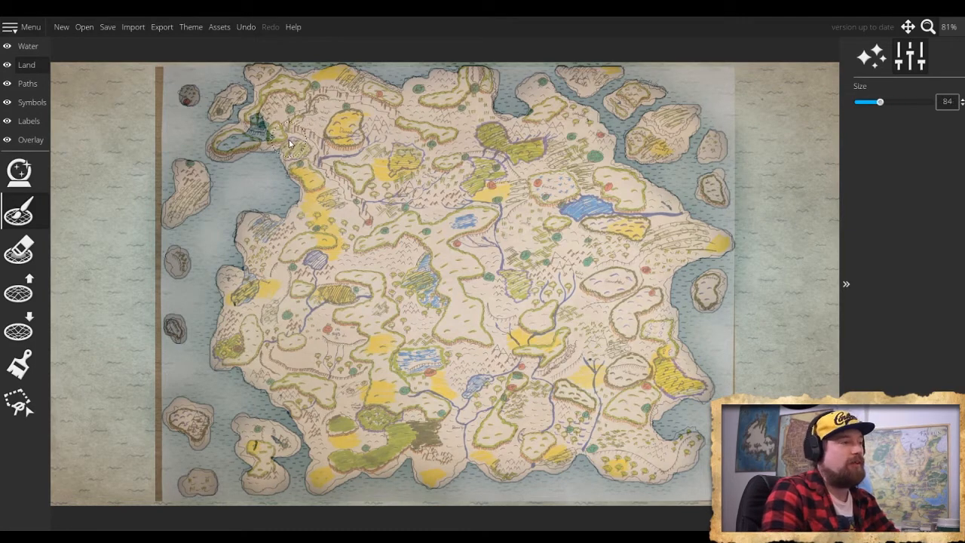
{"action": "mouse_move", "coordinate": [275, 136]}
{"action": "left_mouse_down"}
{"action": "mouse_move", "coordinate": [254, 121]}
{"action": "mouse_move", "coordinate": [270, 133]}
{"action": "mouse_move", "coordinate": [222, 153]}
{"action": "left_mouse_up"}
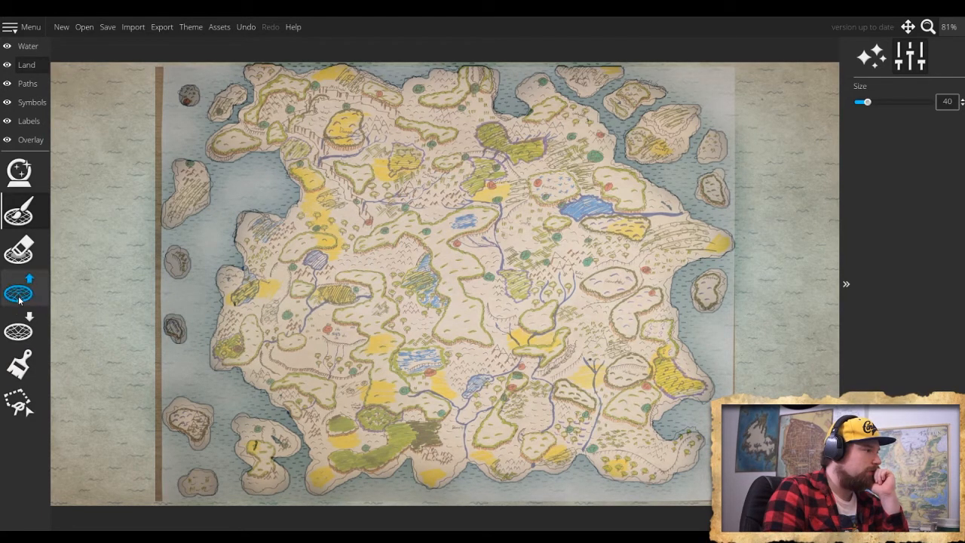
- Roughen the mainland's west coast with the lower-land brush at size 64 and roughness 1, then set the brush size to 36
{"action": "left_click", "coordinate": [18, 332]}
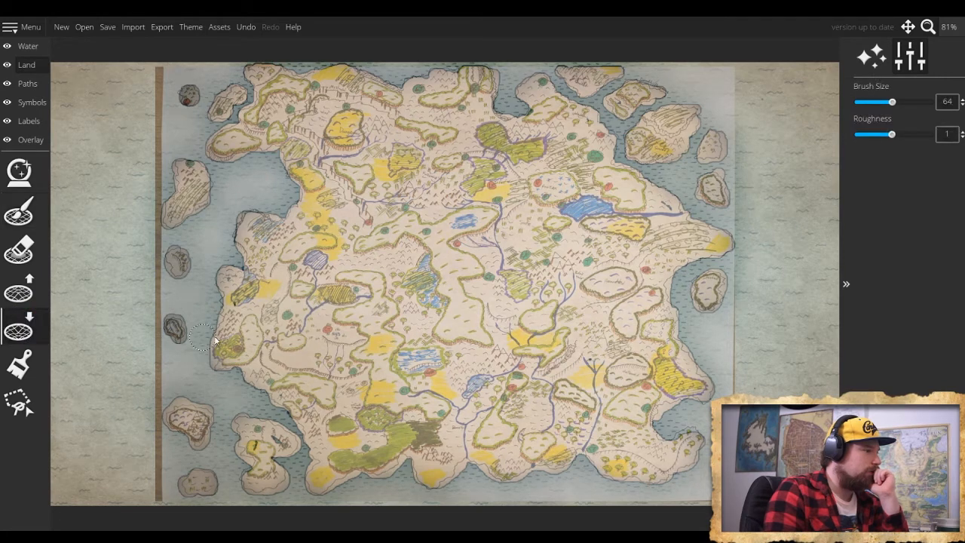
{"action": "mouse_move", "coordinate": [215, 365]}
{"action": "left_mouse_down"}
{"action": "mouse_move", "coordinate": [222, 303]}
{"action": "mouse_move", "coordinate": [231, 270]}
{"action": "left_mouse_up"}
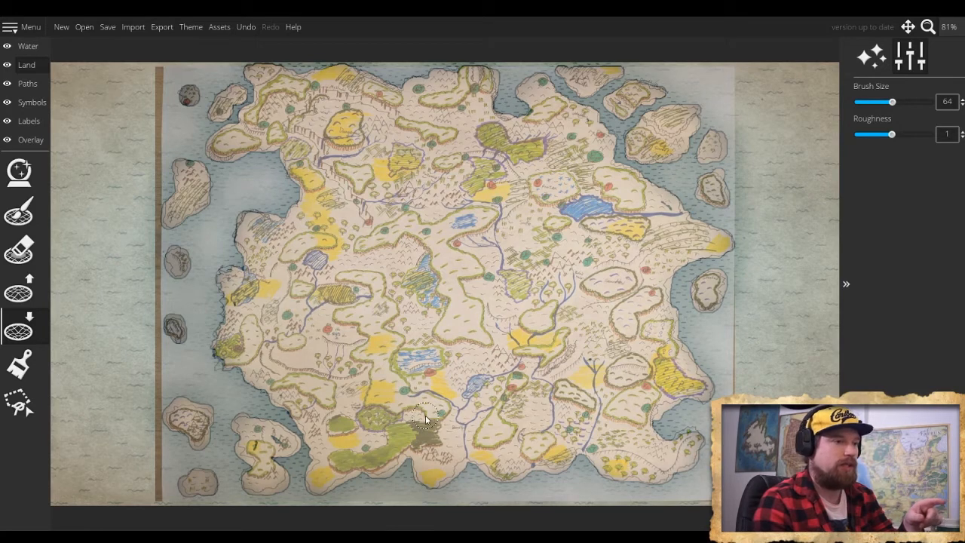
{"action": "key", "text": "bracketright"}
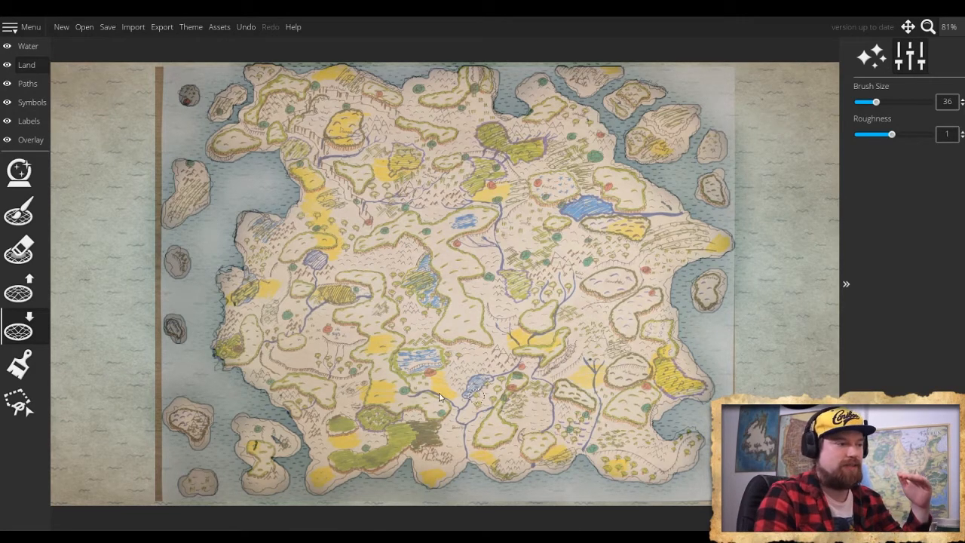
- Lower the vignette strength slightly and open the overlay's trace image settings
{"action": "left_click", "coordinate": [29, 141]}
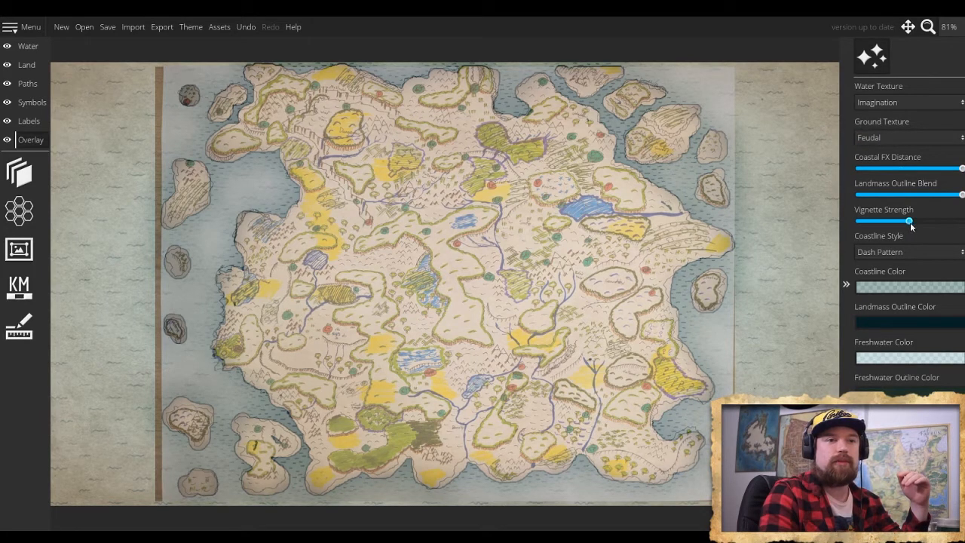
{"action": "mouse_move", "coordinate": [909, 221]}
{"action": "left_mouse_down"}
{"action": "mouse_move", "coordinate": [959, 220]}
{"action": "mouse_move", "coordinate": [899, 221]}
{"action": "left_mouse_up"}
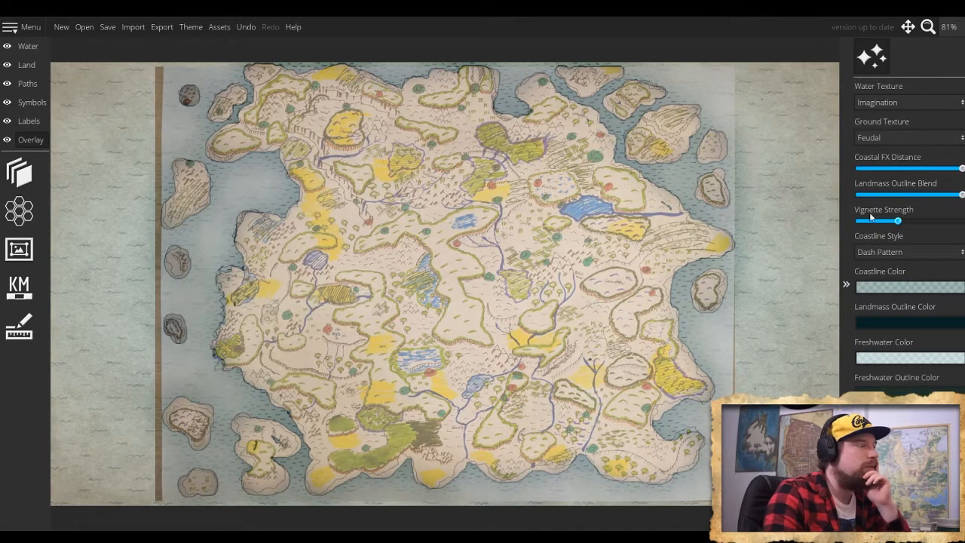
{"action": "left_click", "coordinate": [17, 172]}
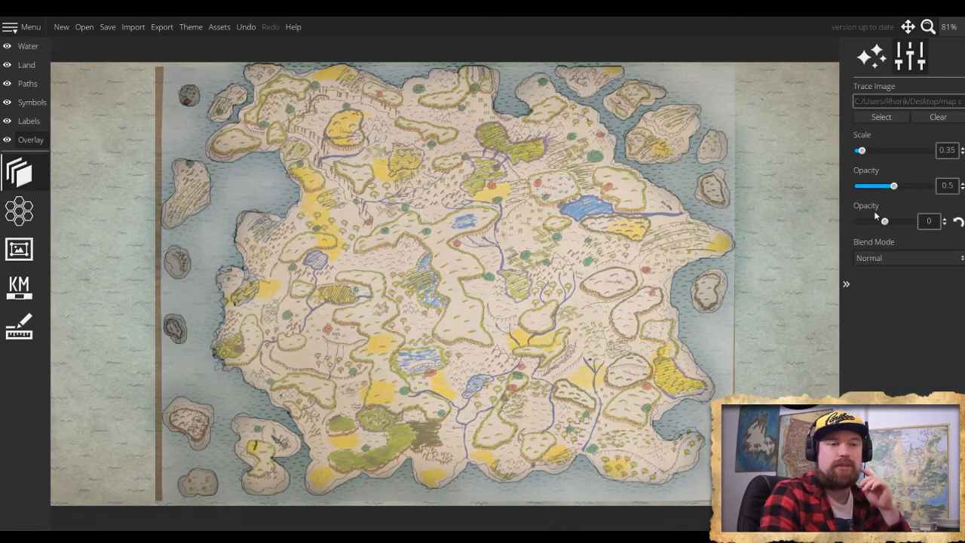
{"action": "left_click_drag", "start_coordinate": [887, 224], "coordinate": [906, 227]}
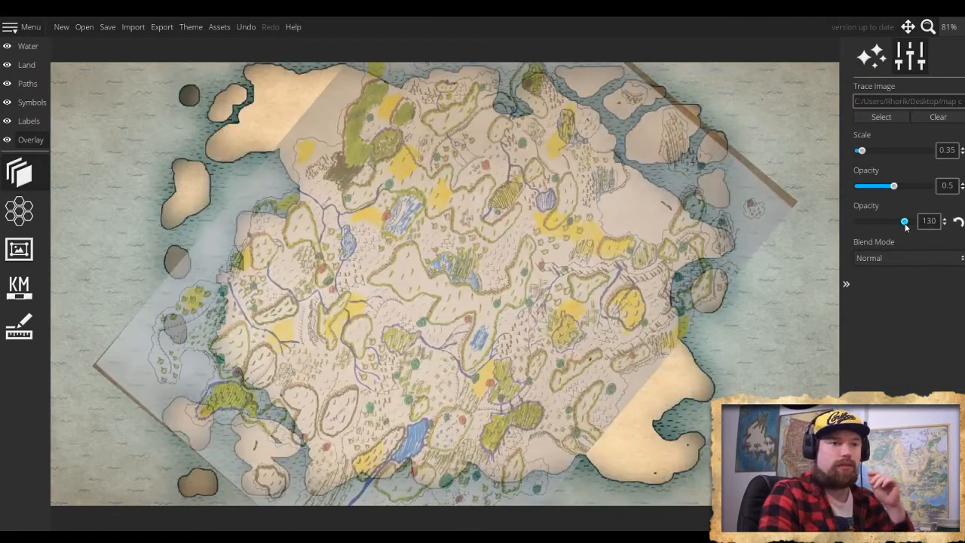
{"action": "key", "text": "ctrl+z"}
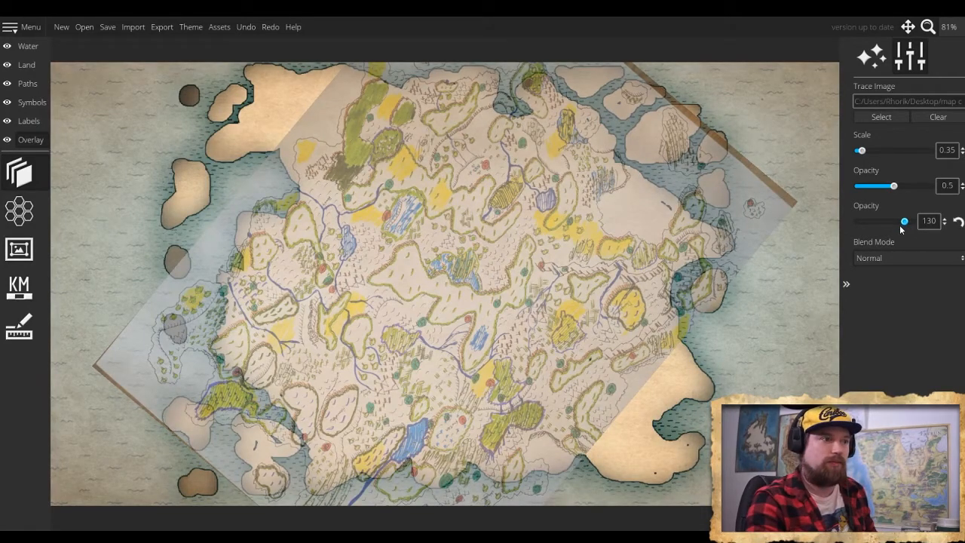
{"action": "left_click_drag", "start_coordinate": [904, 220], "coordinate": [886, 223]}
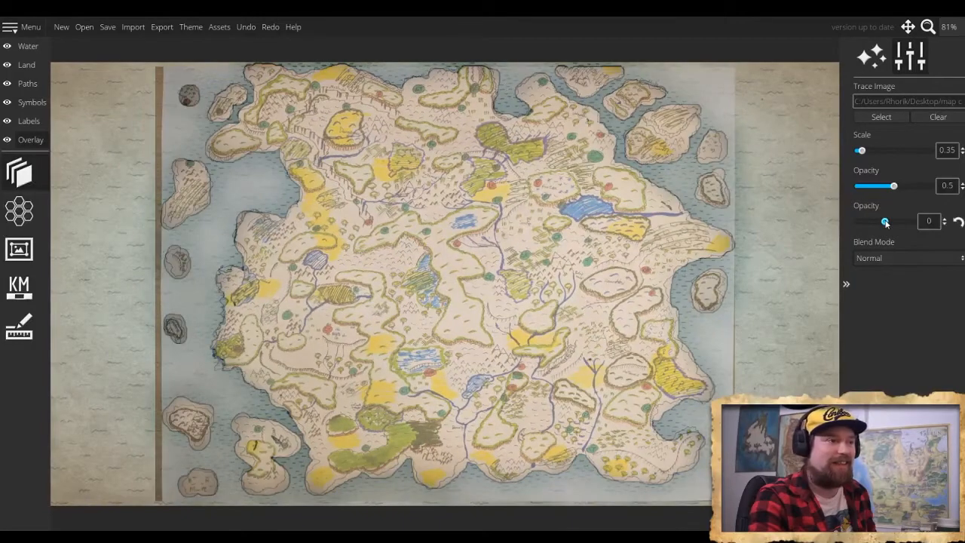
- Set the trace image's opacity to 0 and roughen the southwest mainland coast and adjacent island's north shore with the size 36 lower-land brush
{"action": "left_click_drag", "start_coordinate": [892, 188], "coordinate": [834, 192]}
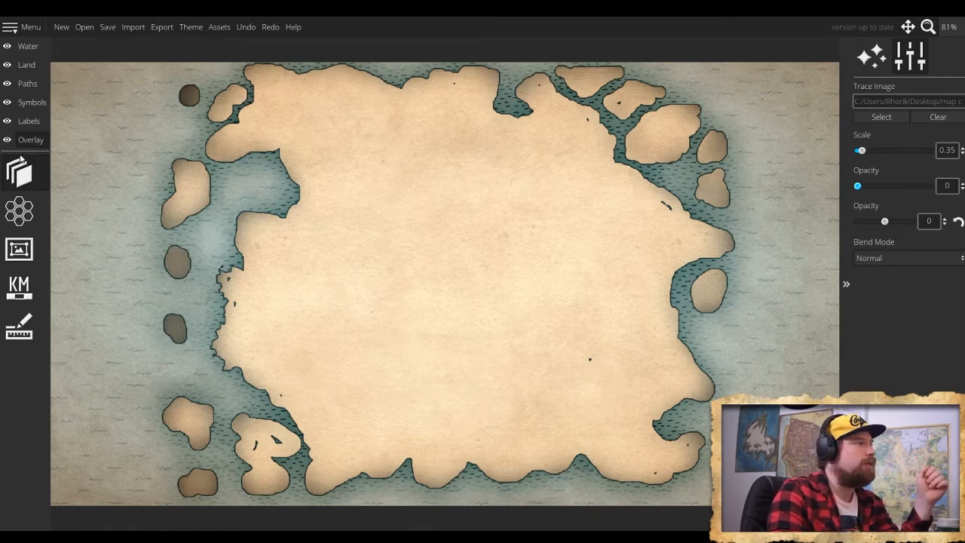
{"action": "left_click", "coordinate": [26, 66]}
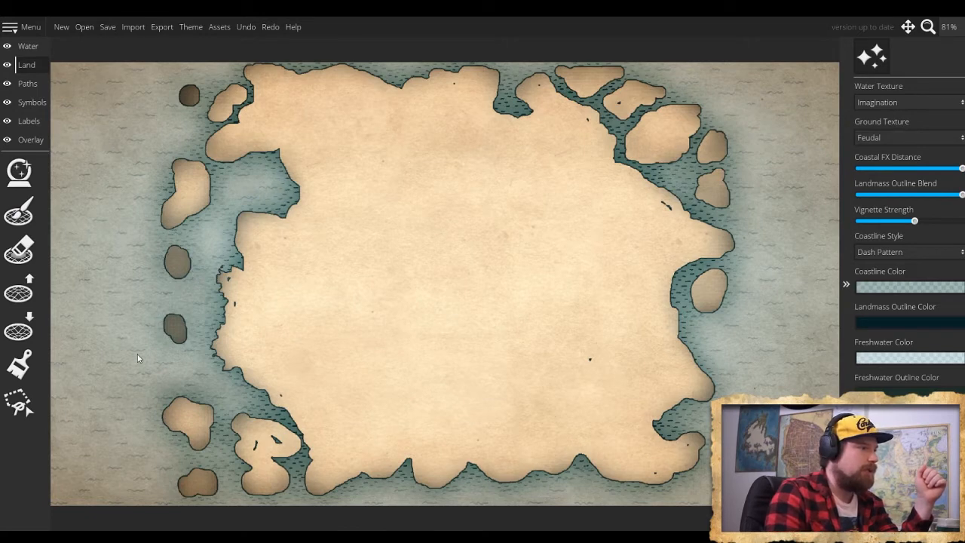
{"action": "left_click", "coordinate": [19, 330]}
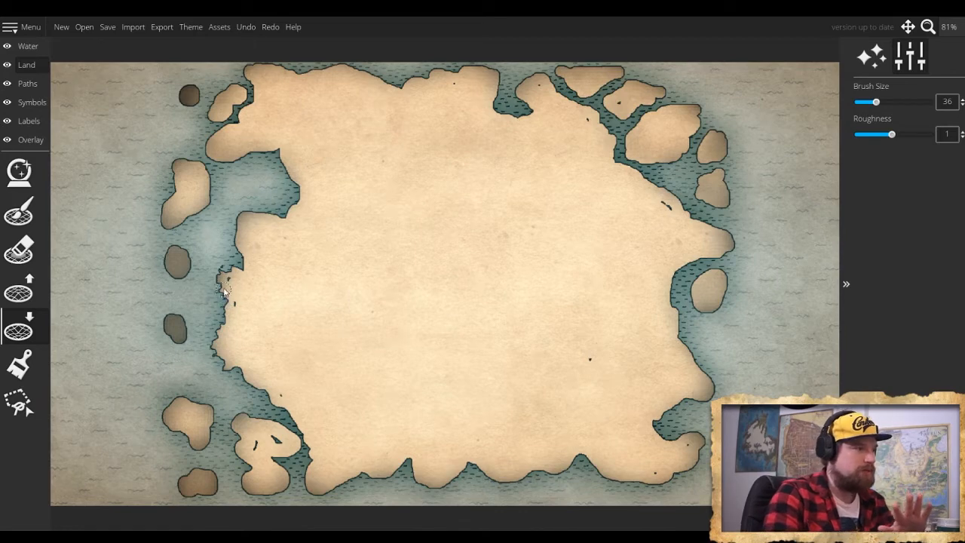
{"action": "mouse_move", "coordinate": [223, 365]}
{"action": "left_mouse_down"}
{"action": "mouse_move", "coordinate": [285, 410]}
{"action": "mouse_move", "coordinate": [259, 389]}
{"action": "mouse_move", "coordinate": [281, 457]}
{"action": "mouse_move", "coordinate": [298, 450]}
{"action": "mouse_move", "coordinate": [296, 419]}
{"action": "mouse_move", "coordinate": [328, 498]}
{"action": "left_mouse_up"}
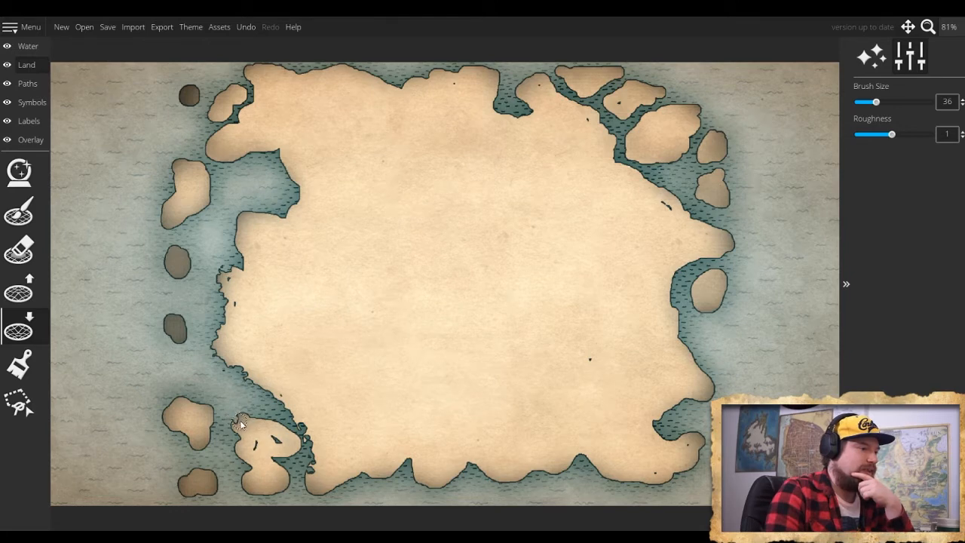
{"action": "left_click_drag", "start_coordinate": [248, 417], "coordinate": [279, 427]}
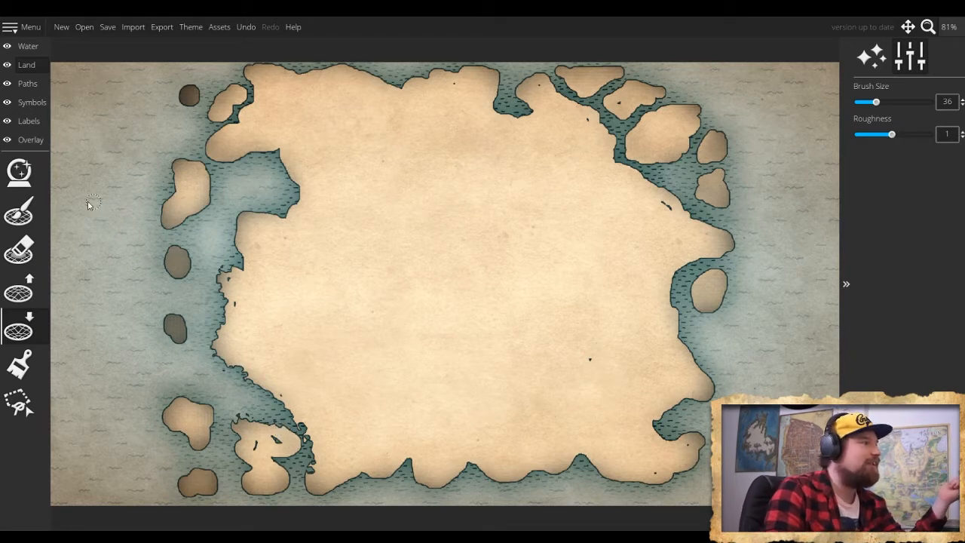
{"action": "left_click", "coordinate": [19, 211]}
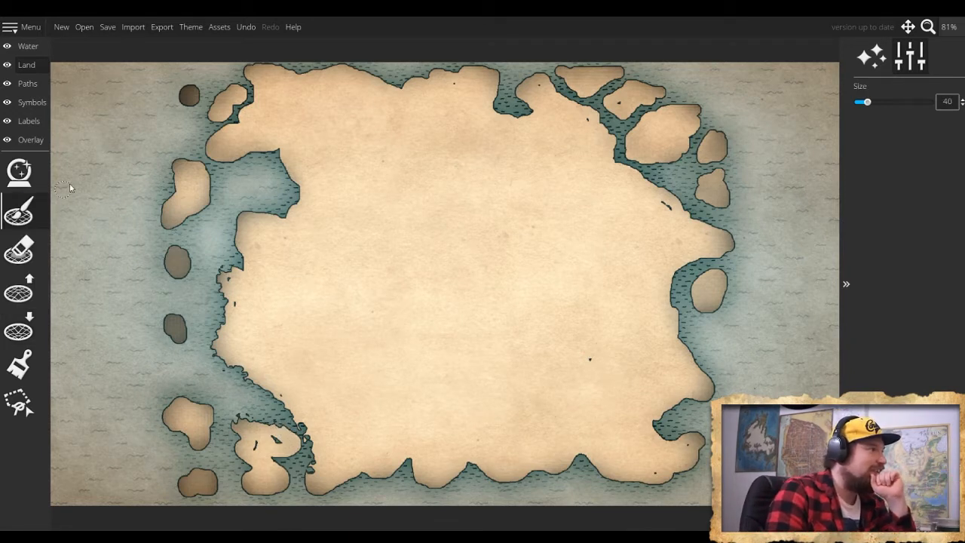
{"action": "left_click", "coordinate": [28, 46]}
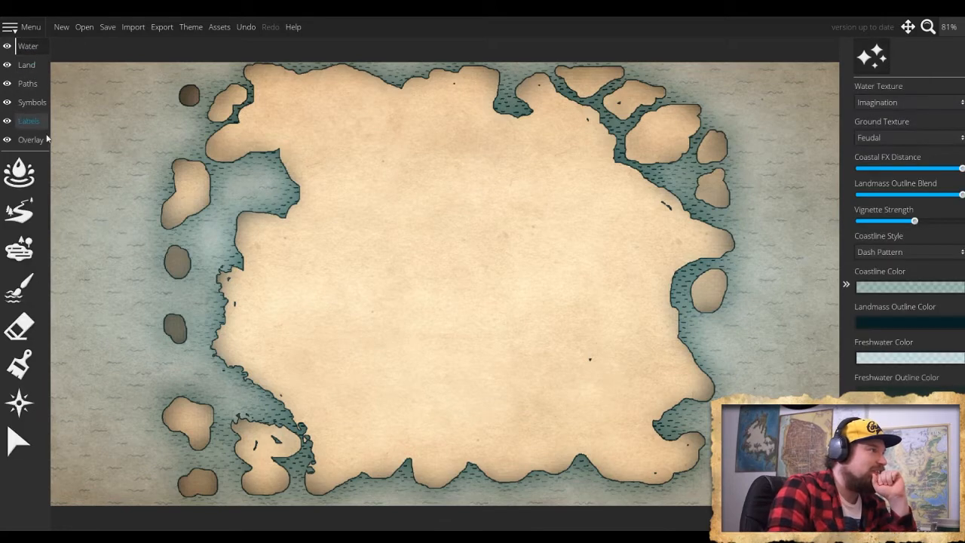
{"action": "left_click", "coordinate": [18, 172]}
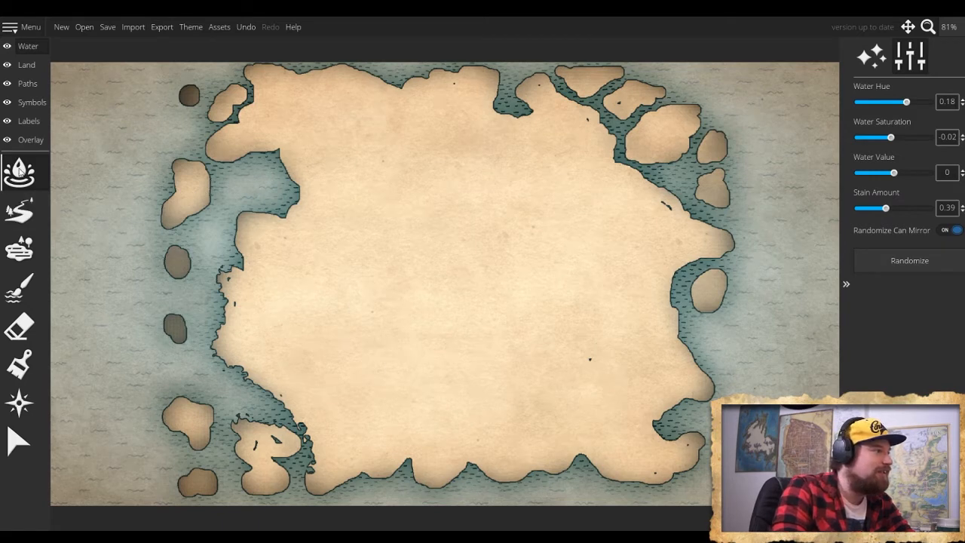
{"action": "left_click", "coordinate": [18, 286]}
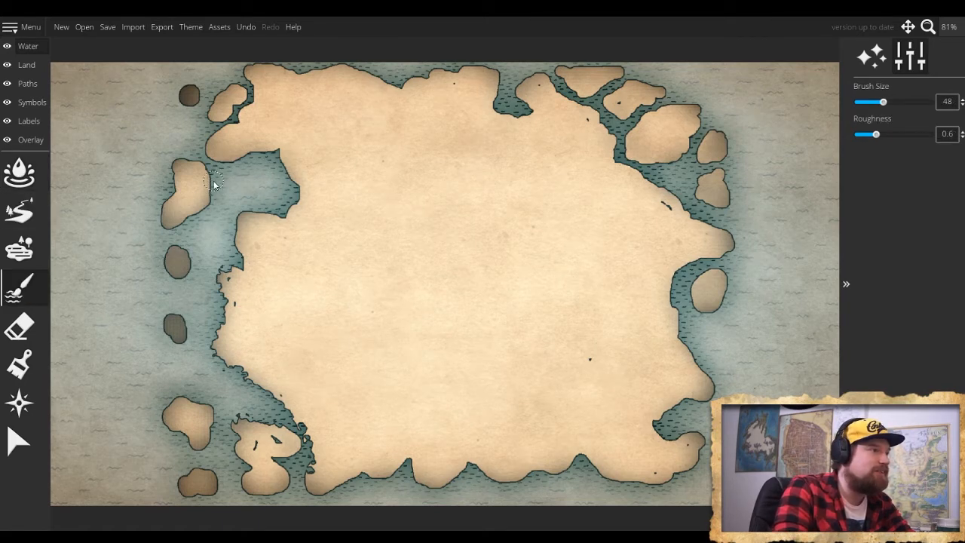
{"action": "scroll", "coordinate": [219, 188], "scroll_direction": "up", "scroll_amount": 3}
{"action": "scroll", "coordinate": [220, 189], "scroll_direction": "down", "scroll_amount": 18}
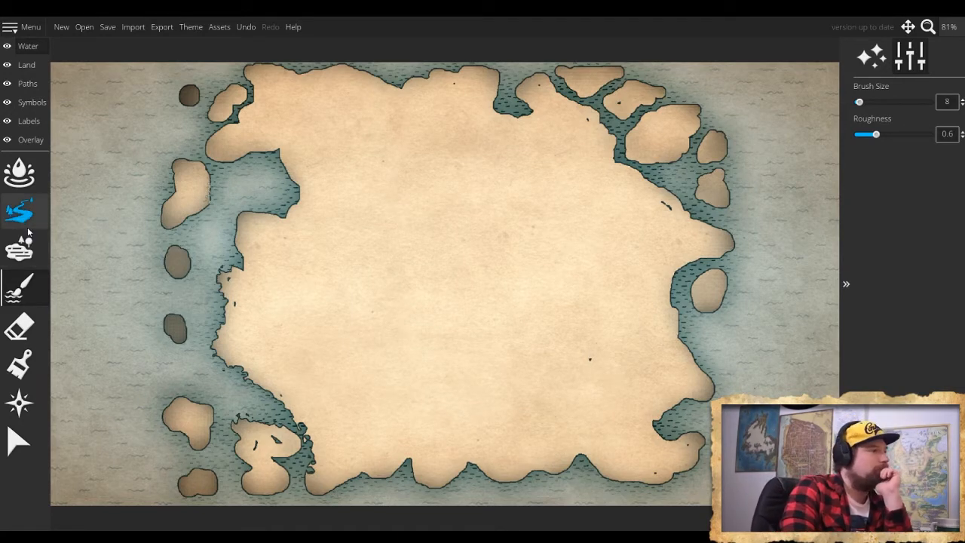
{"action": "left_click", "coordinate": [21, 174]}
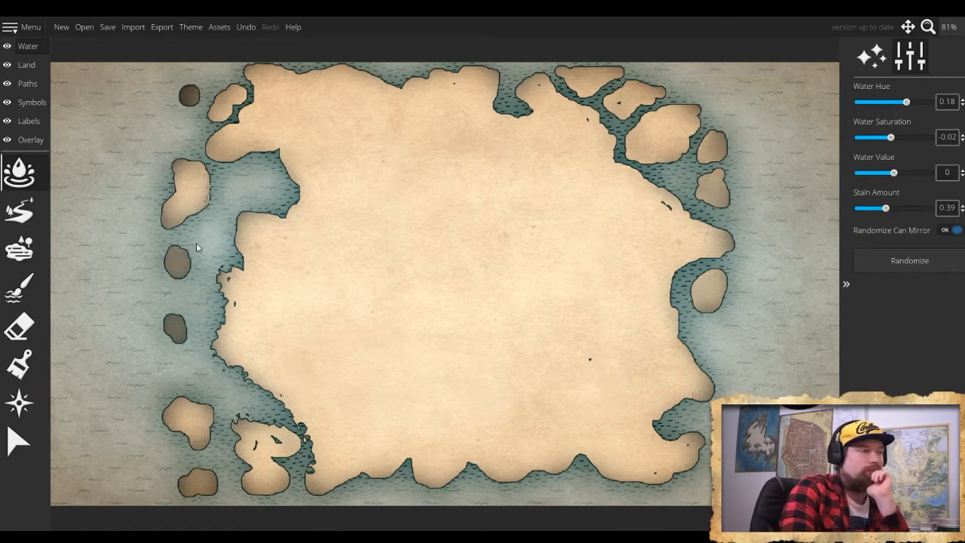
{"action": "left_click", "coordinate": [19, 325]}
- Set the land eraser to size 8 and carve small notches into the east shore of the long island off the northwest coast
{"action": "left_click", "coordinate": [27, 64]}
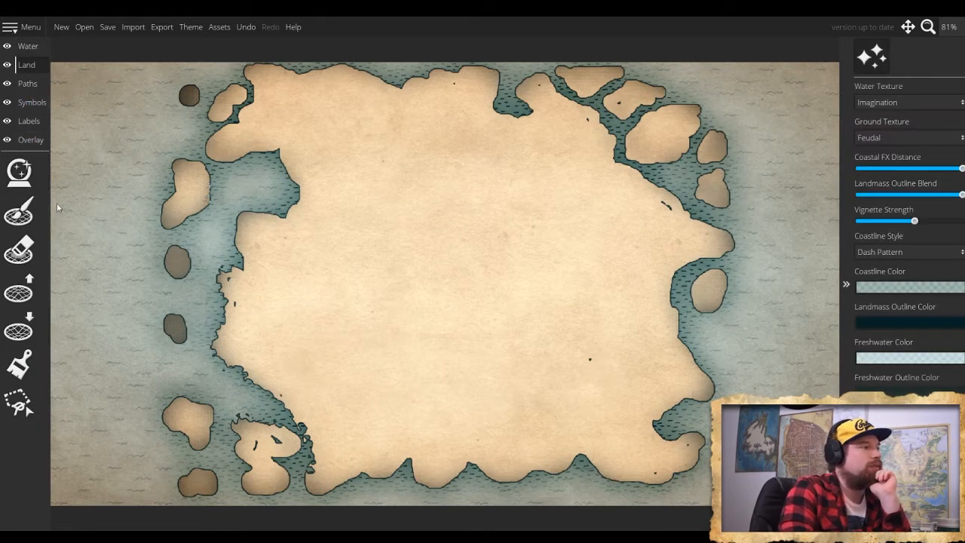
{"action": "left_click", "coordinate": [19, 248]}
{"action": "key", "text": "bracketleft"}
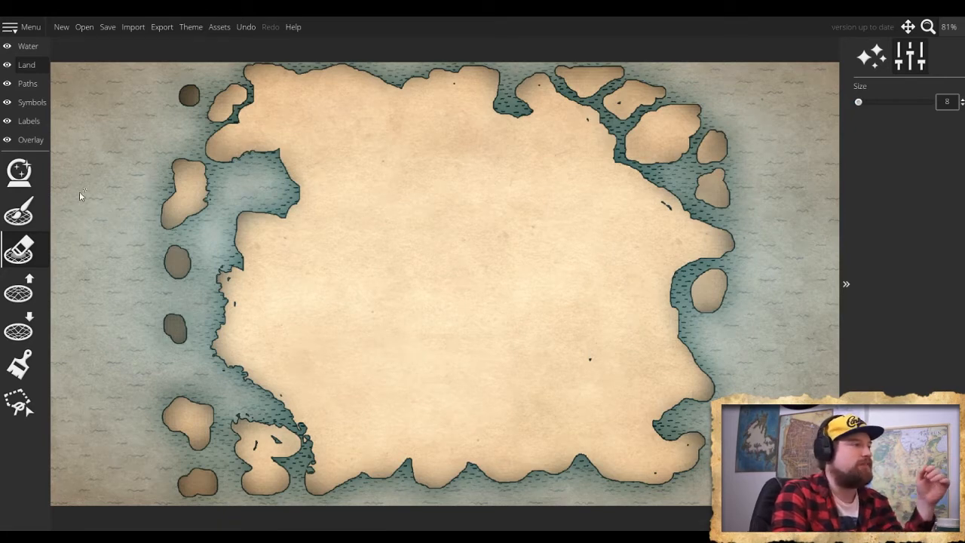
- Roughen the mainland's northwest peninsula and the north shore of the bay below it with the lower-land brush at size 36
{"action": "left_click", "coordinate": [27, 336]}
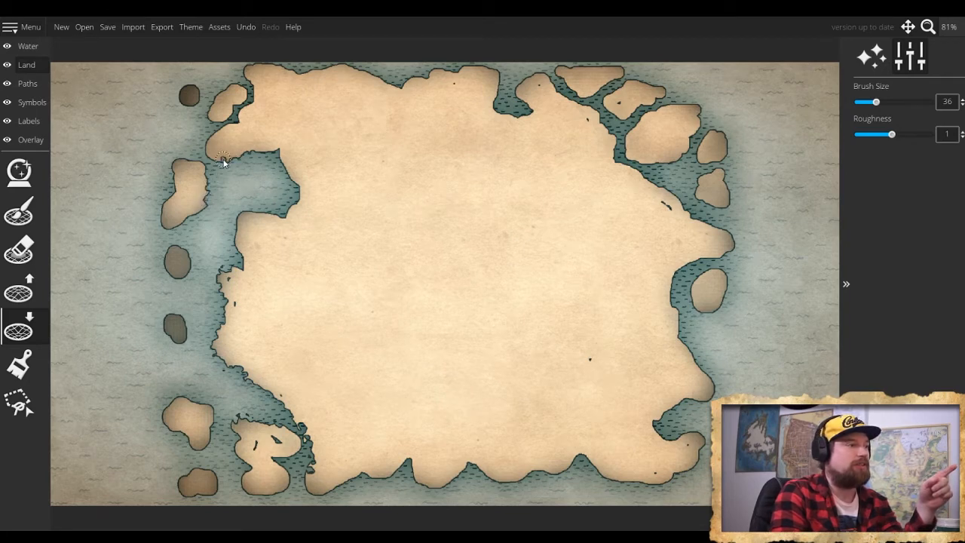
{"action": "left_click_drag", "start_coordinate": [208, 148], "coordinate": [219, 135]}
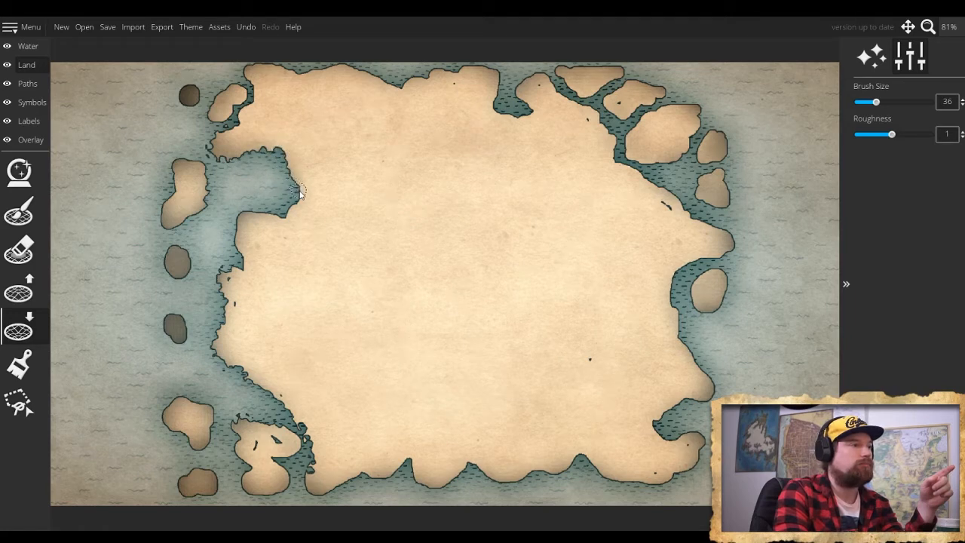
- Try carving a pond and a long inlet into the southern mainland with the lower-land brush at size 128, and undo it
{"action": "scroll", "coordinate": [319, 207], "scroll_direction": "up", "scroll_amount": 20}
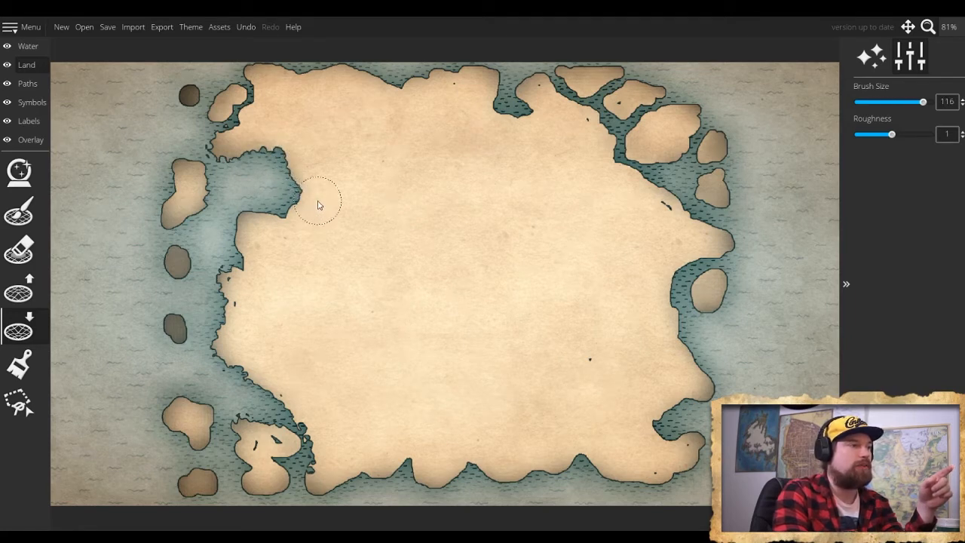
{"action": "left_click", "coordinate": [514, 411]}
{"action": "mouse_move", "coordinate": [552, 426]}
{"action": "left_mouse_down"}
{"action": "mouse_move", "coordinate": [555, 456]}
{"action": "mouse_move", "coordinate": [531, 474]}
{"action": "mouse_move", "coordinate": [551, 446]}
{"action": "mouse_move", "coordinate": [552, 410]}
{"action": "mouse_move", "coordinate": [544, 417]}
{"action": "mouse_move", "coordinate": [547, 396]}
{"action": "mouse_move", "coordinate": [532, 372]}
{"action": "mouse_move", "coordinate": [526, 368]}
{"action": "left_mouse_up"}
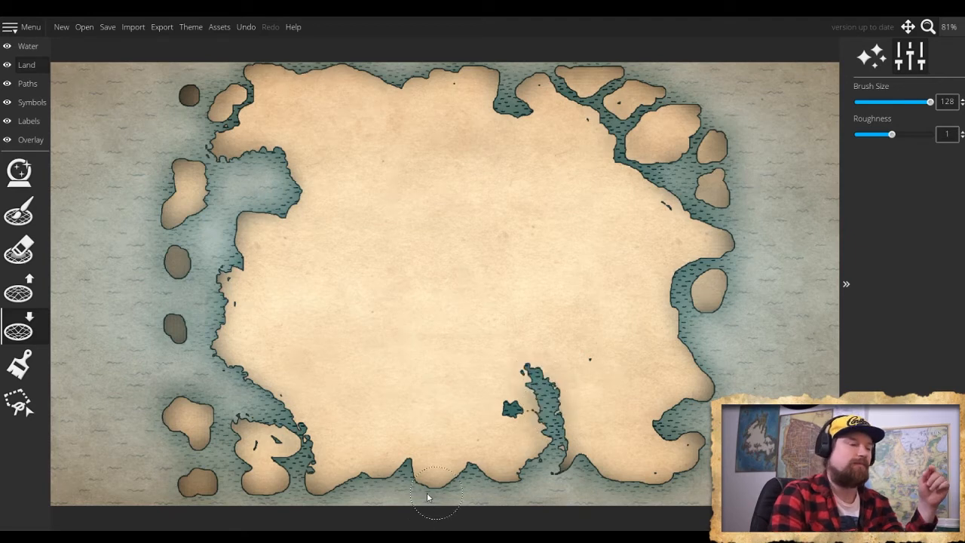
{"action": "key", "text": "ctrl+z"}
{"action": "key", "text": "ctrl+z"}
{"action": "key", "text": "ctrl+z"}
{"action": "key", "text": "ctrl+z"}
{"action": "key", "text": "ctrl+z"}
{"action": "key", "text": "ctrl+z"}
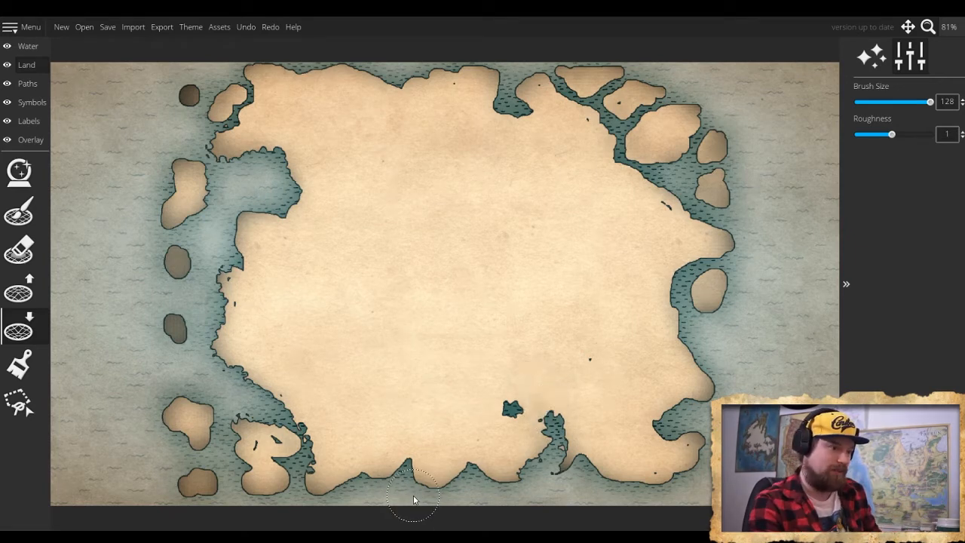
{"action": "key", "text": "ctrl+z"}
{"action": "key", "text": "ctrl+z"}
{"action": "key", "text": "ctrl+z"}
{"action": "key", "text": "ctrl+z"}
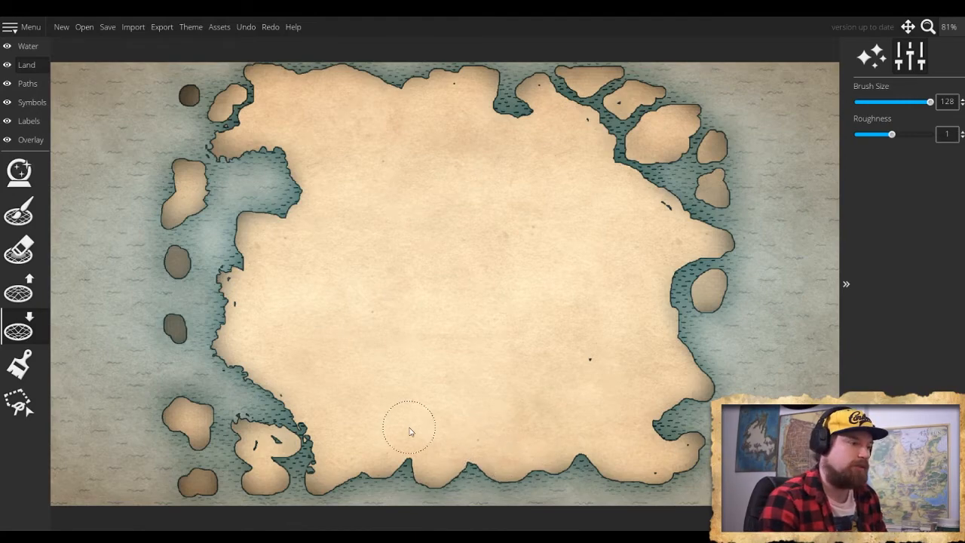
{"action": "scroll", "coordinate": [407, 428], "scroll_direction": "up", "scroll_amount": 10}
{"action": "scroll", "coordinate": [401, 428], "scroll_direction": "down", "scroll_amount": 15}
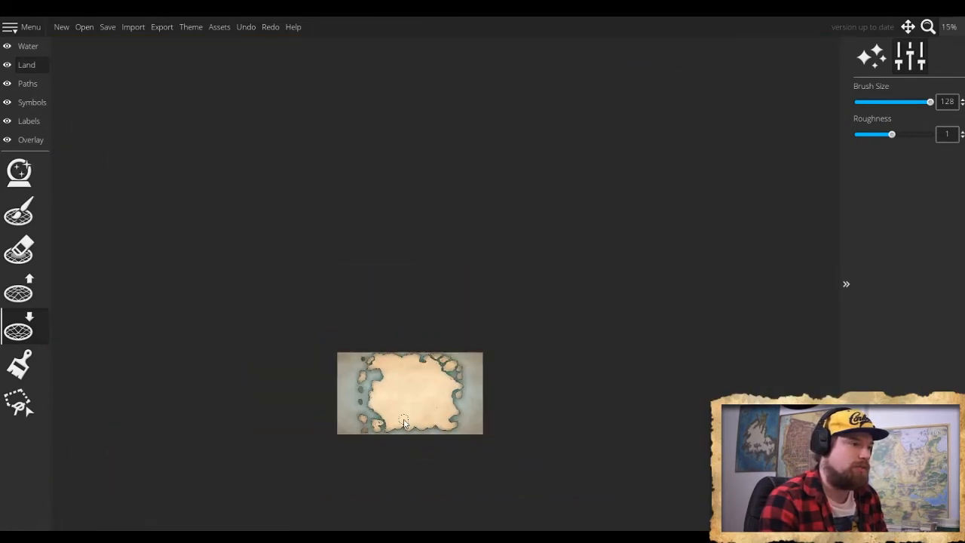
{"action": "scroll", "coordinate": [405, 420], "scroll_direction": "up", "scroll_amount": 6}
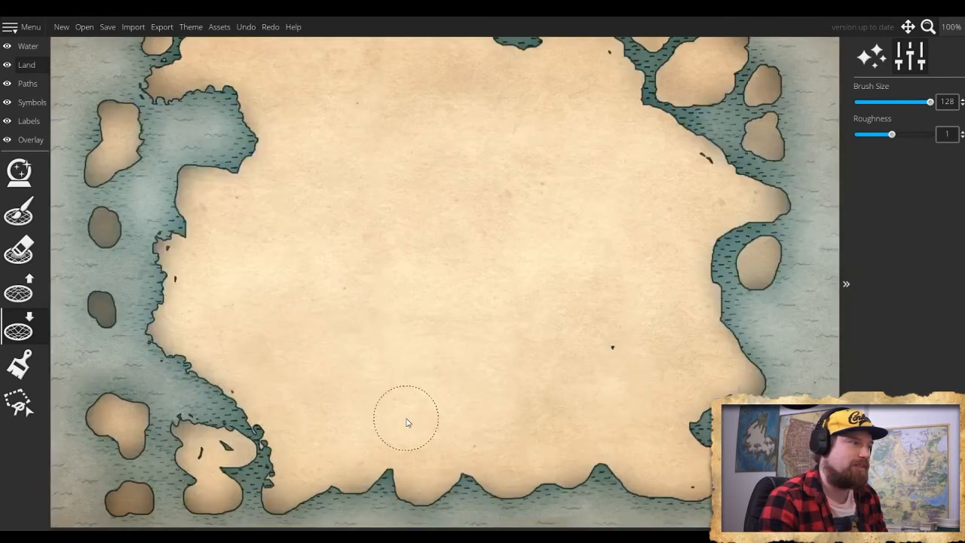
{"action": "scroll", "coordinate": [406, 419], "scroll_direction": "down", "scroll_amount": 1}
{"action": "scroll", "coordinate": [407, 420], "scroll_direction": "up", "scroll_amount": 2}
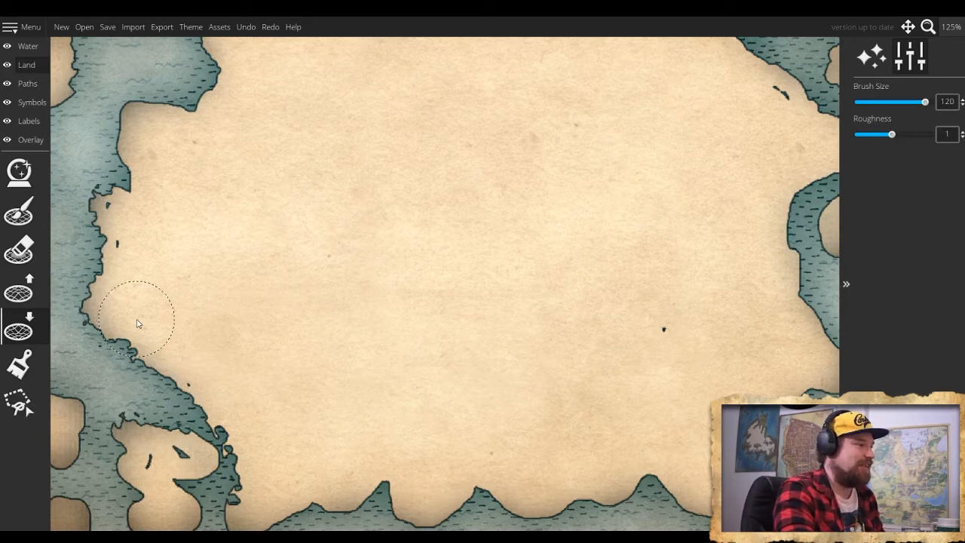
{"action": "scroll", "coordinate": [136, 321], "scroll_direction": "down", "scroll_amount": 2}
{"action": "scroll", "coordinate": [125, 278], "scroll_direction": "up", "scroll_amount": 3}
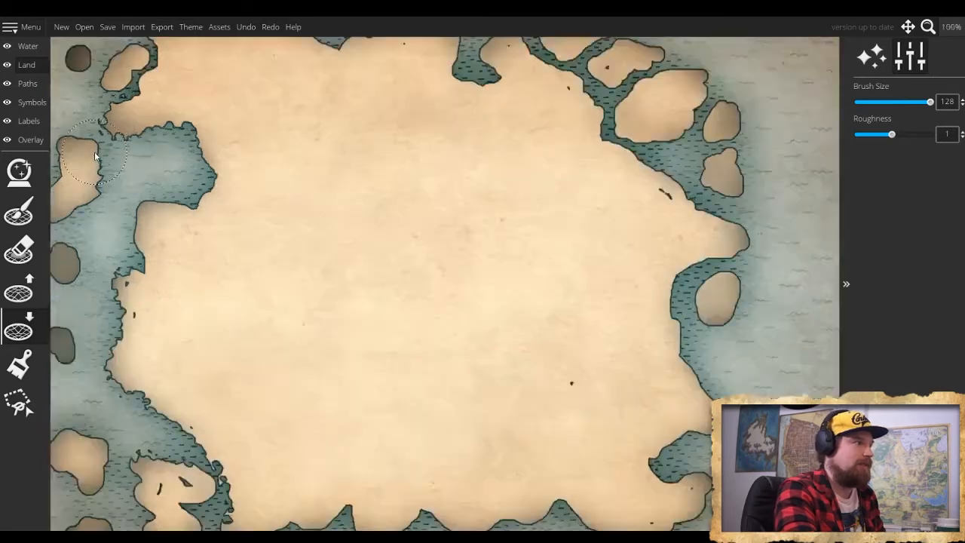
{"action": "scroll", "coordinate": [121, 169], "scroll_direction": "down", "scroll_amount": 4}
{"action": "scroll", "coordinate": [131, 196], "scroll_direction": "up", "scroll_amount": 1}
{"action": "scroll", "coordinate": [132, 197], "scroll_direction": "up", "scroll_amount": 1}
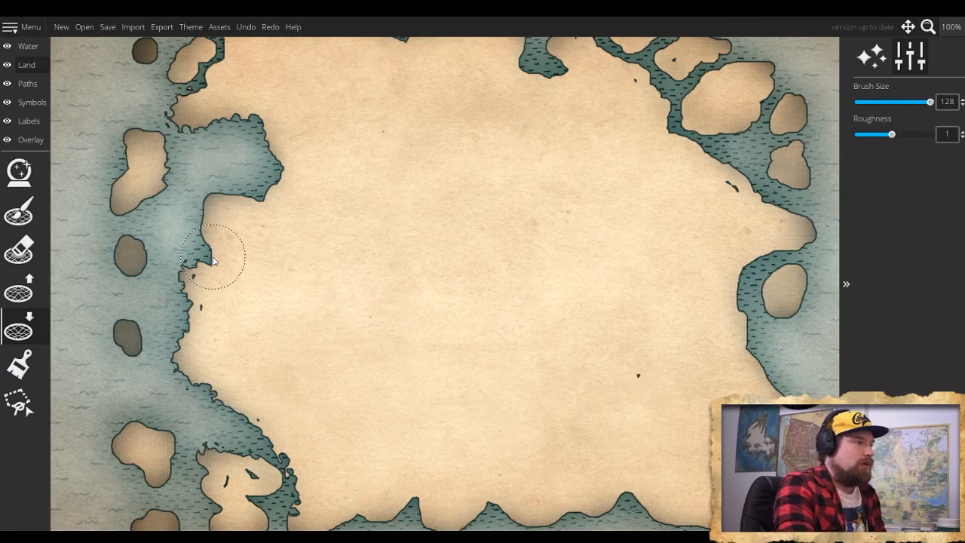
- Set the lower-land brush size to 56 and roughen the west coast around the large northwest bay
{"action": "key", "text": "bracketleft"}
{"action": "key", "text": "bracketleft"}
{"action": "key", "text": "bracketleft"}
{"action": "key", "text": "bracketleft"}
{"action": "key", "text": "bracketleft"}
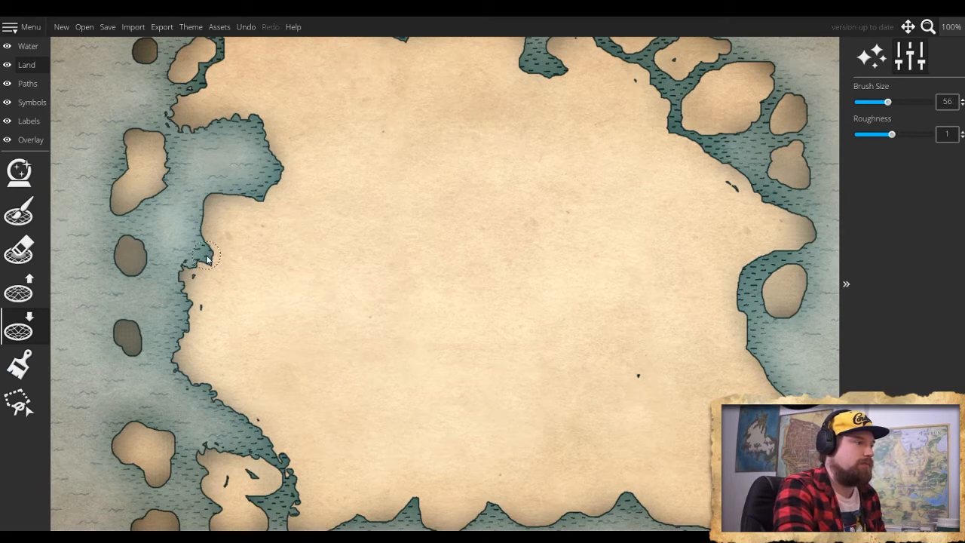
{"action": "left_click", "coordinate": [205, 262]}
{"action": "mouse_move", "coordinate": [204, 240]}
{"action": "left_mouse_down"}
{"action": "mouse_move", "coordinate": [203, 209]}
{"action": "mouse_move", "coordinate": [216, 196]}
{"action": "mouse_move", "coordinate": [255, 200]}
{"action": "mouse_move", "coordinate": [272, 189]}
{"action": "mouse_move", "coordinate": [266, 198]}
{"action": "left_mouse_up"}
{"action": "mouse_move", "coordinate": [272, 162]}
{"action": "left_mouse_down"}
{"action": "mouse_move", "coordinate": [279, 167]}
{"action": "mouse_move", "coordinate": [276, 143]}
{"action": "left_mouse_up"}
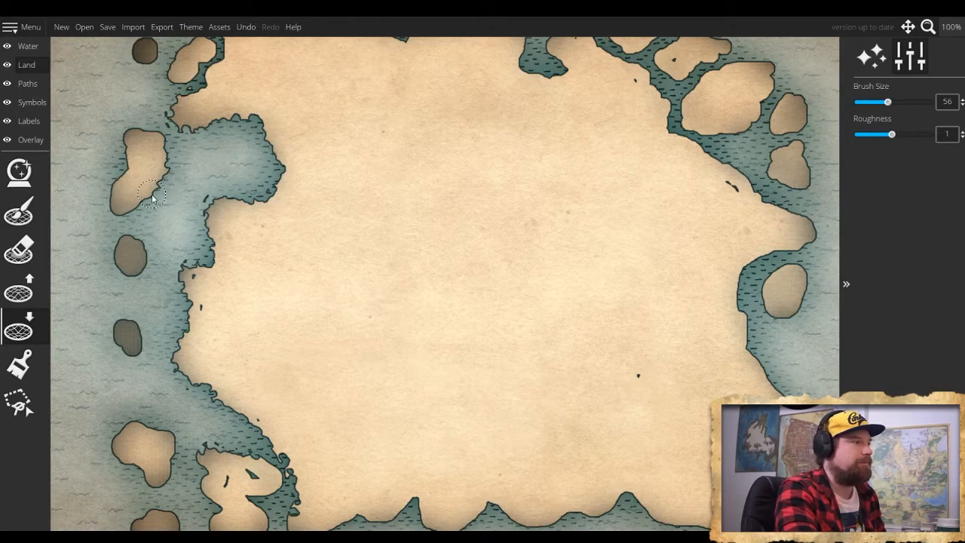
- Roughen the shores of the long northwest island and the two small dark islands south of it with the size 56 brush
{"action": "left_click_drag", "start_coordinate": [151, 196], "coordinate": [125, 217]}
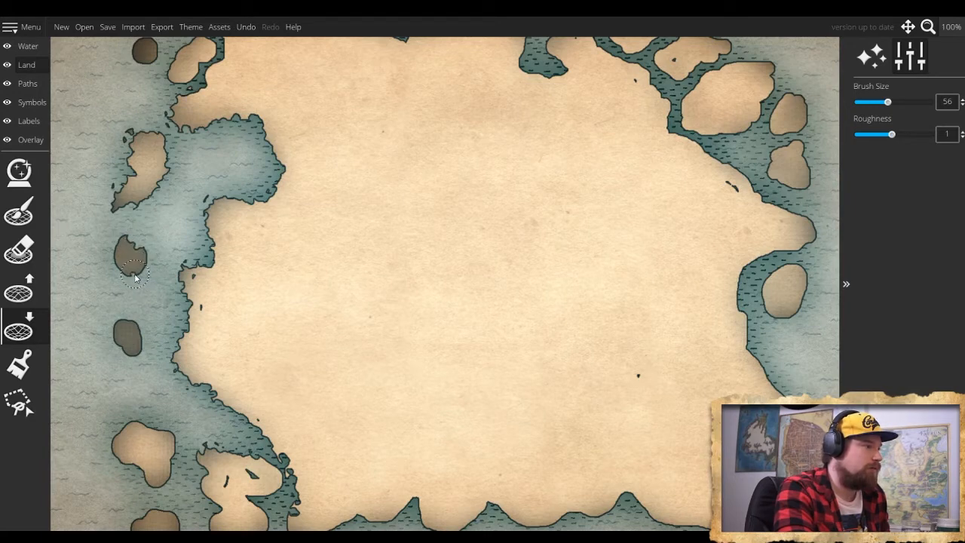
{"action": "left_click_drag", "start_coordinate": [135, 278], "coordinate": [119, 276]}
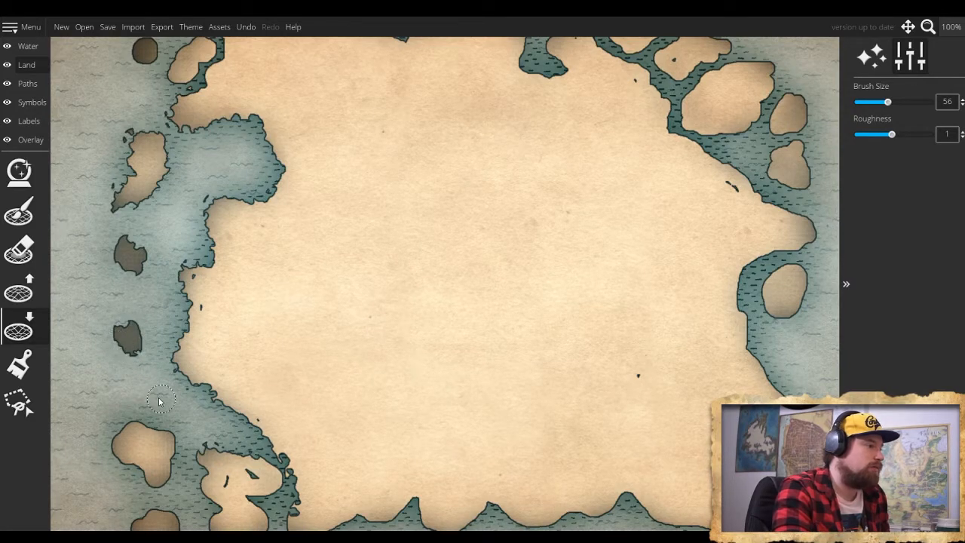
- Set the lower-land brush size to 40 and roughen the outline of the larger island off the southwest coast
{"action": "scroll", "coordinate": [172, 404], "scroll_direction": "up", "scroll_amount": 2}
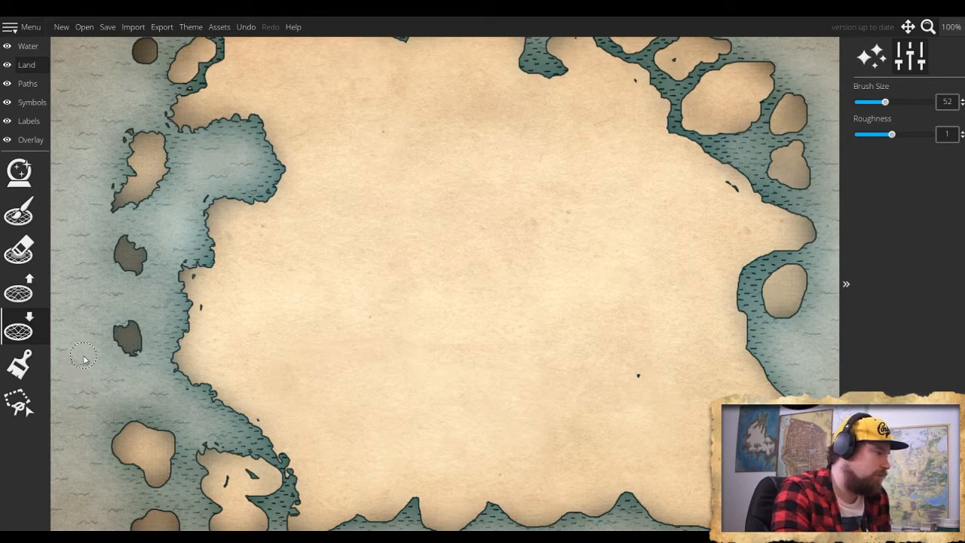
{"action": "scroll", "coordinate": [77, 401], "scroll_direction": "down", "scroll_amount": 6}
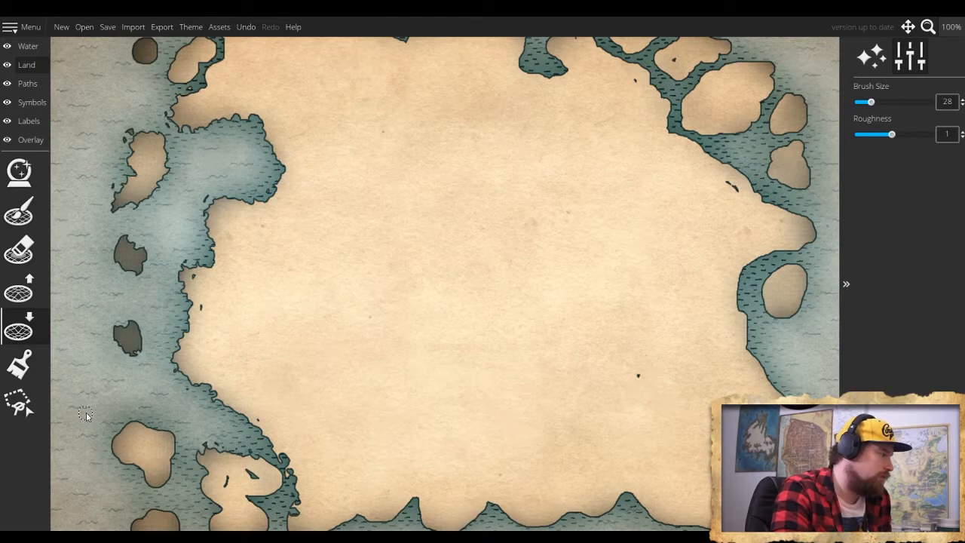
{"action": "left_click_drag", "start_coordinate": [86, 412], "coordinate": [220, 355]}
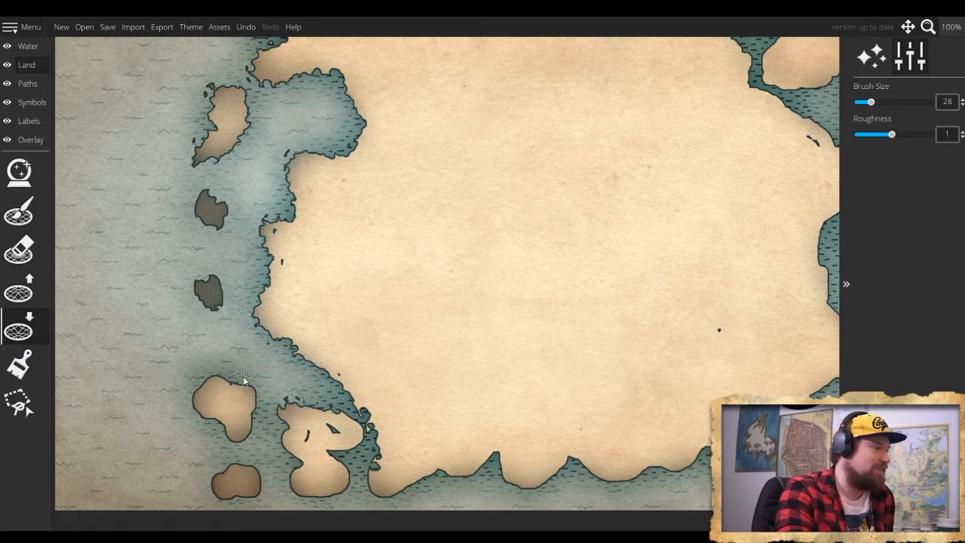
{"action": "scroll", "coordinate": [244, 380], "scroll_direction": "down", "scroll_amount": 1}
{"action": "scroll", "coordinate": [245, 383], "scroll_direction": "up", "scroll_amount": 3}
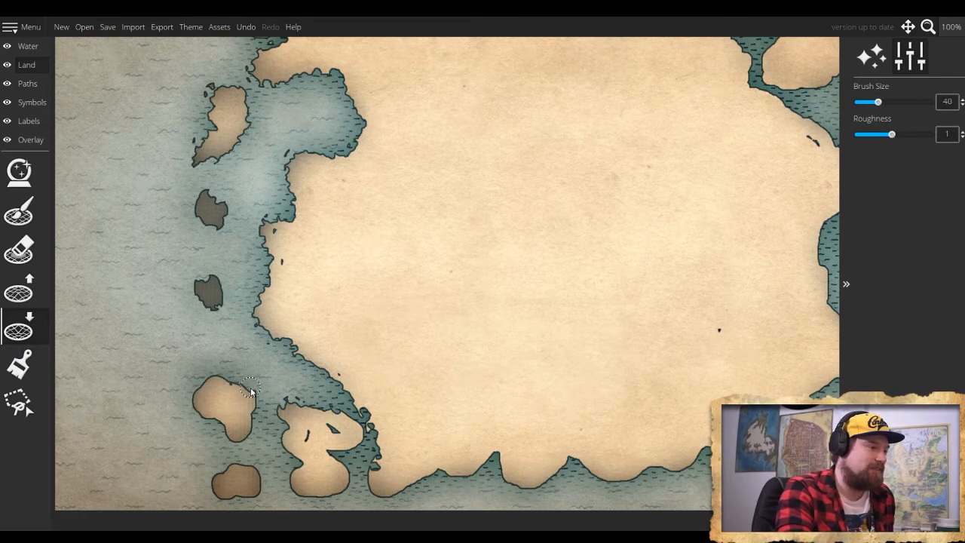
{"action": "mouse_move", "coordinate": [254, 399]}
{"action": "left_mouse_down"}
{"action": "mouse_move", "coordinate": [251, 432]}
{"action": "mouse_move", "coordinate": [222, 433]}
{"action": "mouse_move", "coordinate": [197, 413]}
{"action": "left_mouse_up"}
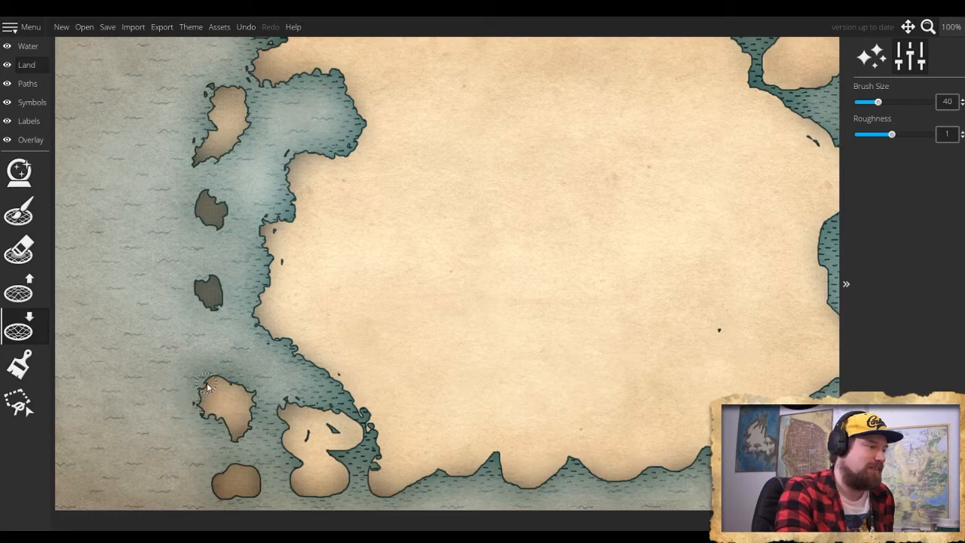
{"action": "left_click_drag", "start_coordinate": [206, 386], "coordinate": [238, 386]}
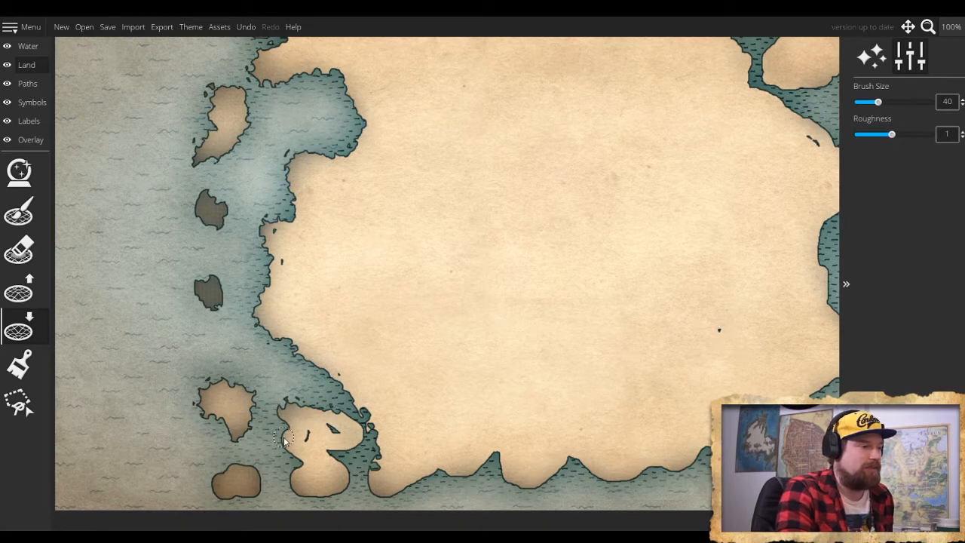
- Try raising a new island in the open western sea with the raise-land brush at size 40, and undo it
{"action": "left_click", "coordinate": [20, 297]}
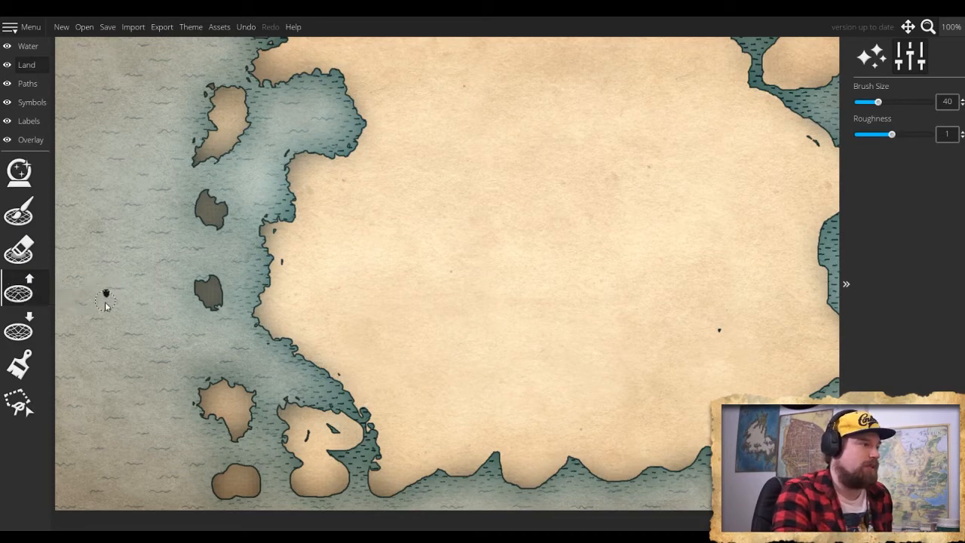
{"action": "mouse_move", "coordinate": [106, 304]}
{"action": "left_mouse_down"}
{"action": "mouse_move", "coordinate": [129, 331]}
{"action": "mouse_move", "coordinate": [115, 337]}
{"action": "mouse_move", "coordinate": [104, 308]}
{"action": "mouse_move", "coordinate": [123, 335]}
{"action": "mouse_move", "coordinate": [130, 291]}
{"action": "mouse_move", "coordinate": [117, 301]}
{"action": "mouse_move", "coordinate": [130, 312]}
{"action": "mouse_move", "coordinate": [122, 297]}
{"action": "mouse_move", "coordinate": [121, 334]}
{"action": "mouse_move", "coordinate": [102, 282]}
{"action": "mouse_move", "coordinate": [127, 330]}
{"action": "left_mouse_up"}
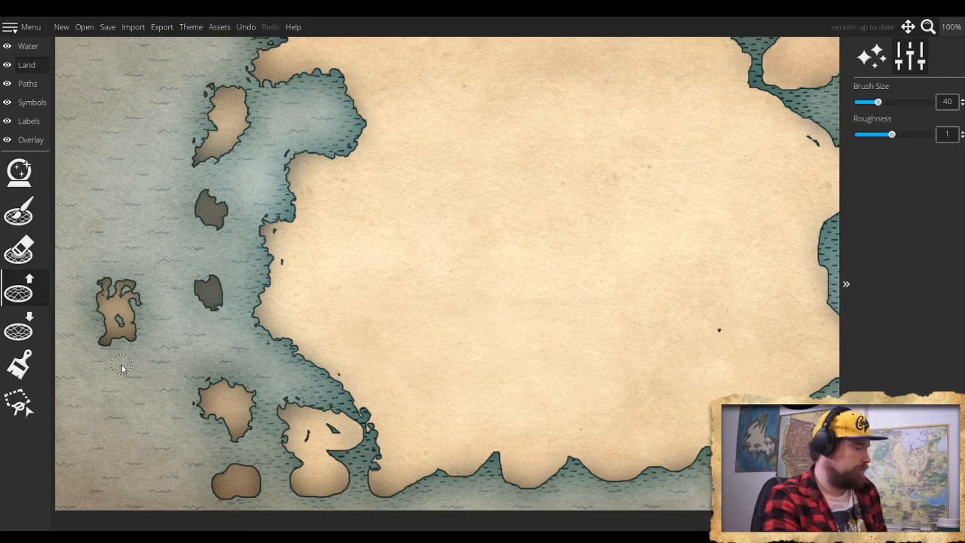
{"action": "key", "text": "ctrl+z"}
{"action": "key", "text": "ctrl+z"}
{"action": "key", "text": "ctrl+z"}
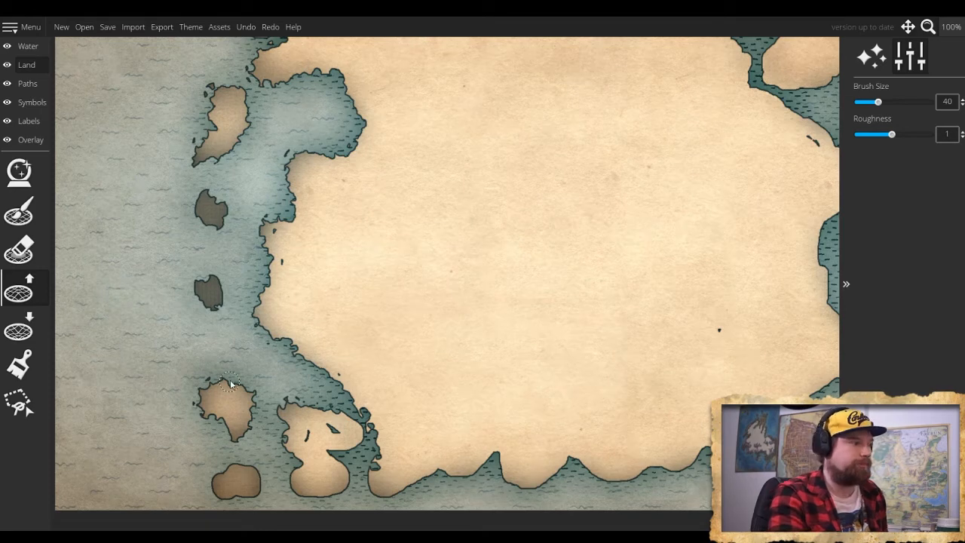
- Fill the small water gaps inside the island nearest the mainland's southwest corner with the land brush at size 40
{"action": "left_click", "coordinate": [20, 332]}
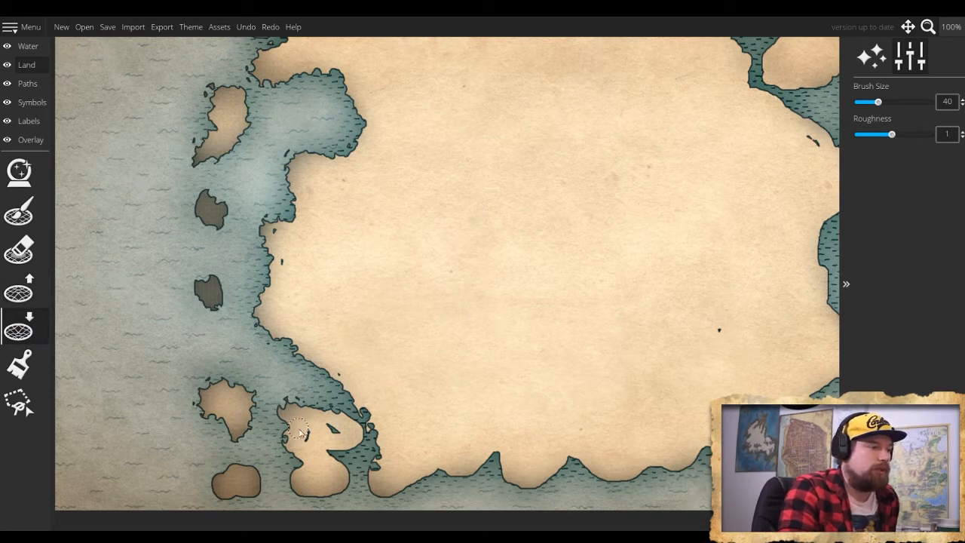
{"action": "left_click", "coordinate": [20, 211]}
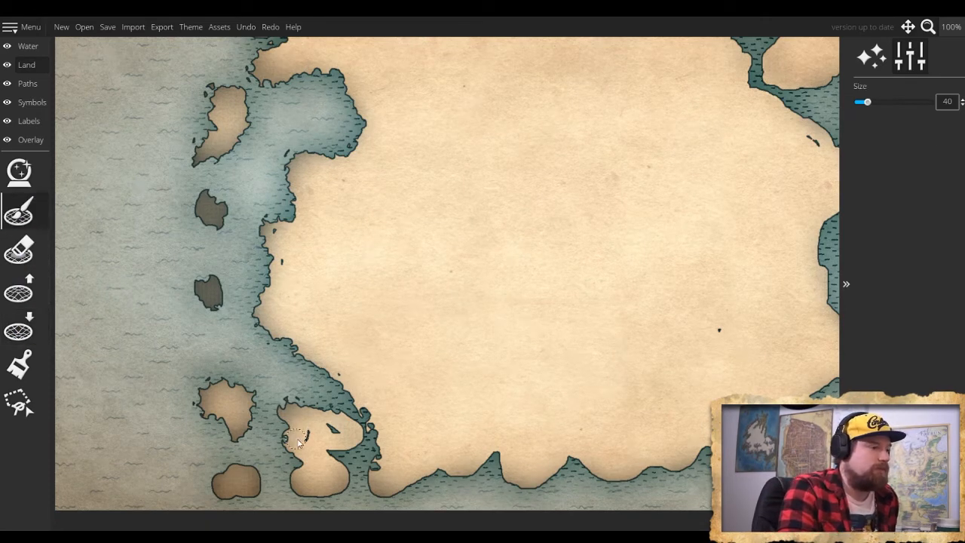
{"action": "left_click_drag", "start_coordinate": [312, 435], "coordinate": [331, 432]}
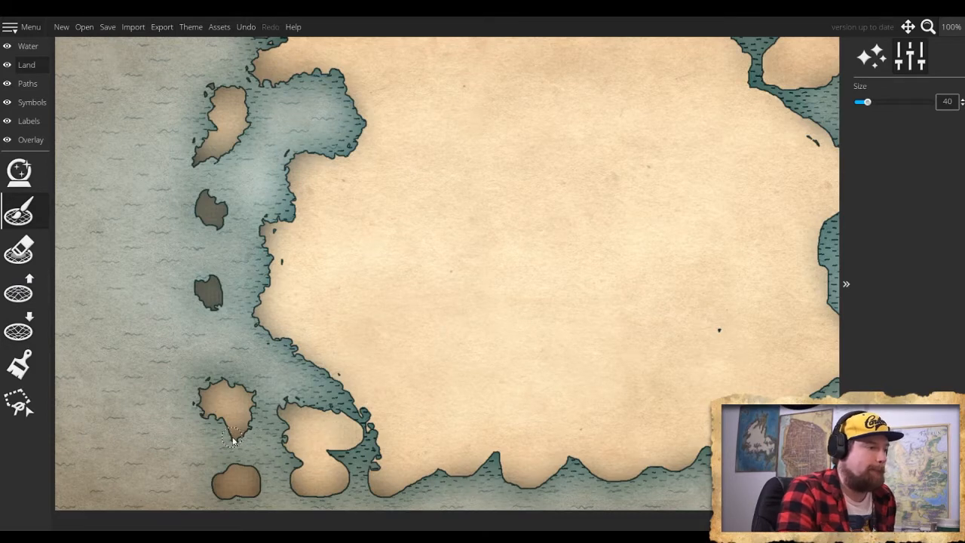
- Roughen the two southernmost western islands and the mainland's scalloped south coast with the lower-land brush at size 40
{"action": "left_click", "coordinate": [20, 332]}
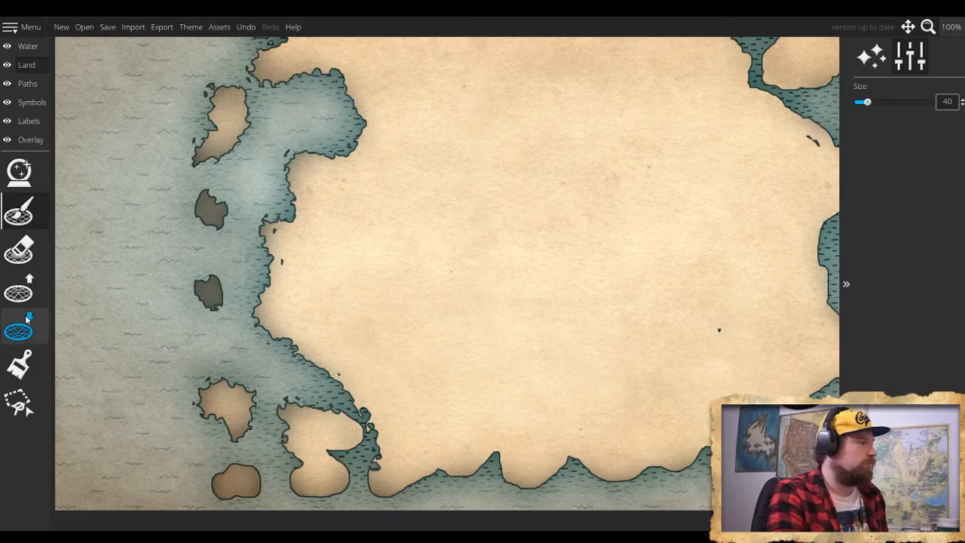
{"action": "mouse_move", "coordinate": [354, 422]}
{"action": "left_mouse_down"}
{"action": "mouse_move", "coordinate": [341, 415]}
{"action": "mouse_move", "coordinate": [362, 441]}
{"action": "mouse_move", "coordinate": [338, 461]}
{"action": "mouse_move", "coordinate": [335, 499]}
{"action": "mouse_move", "coordinate": [302, 503]}
{"action": "left_mouse_up"}
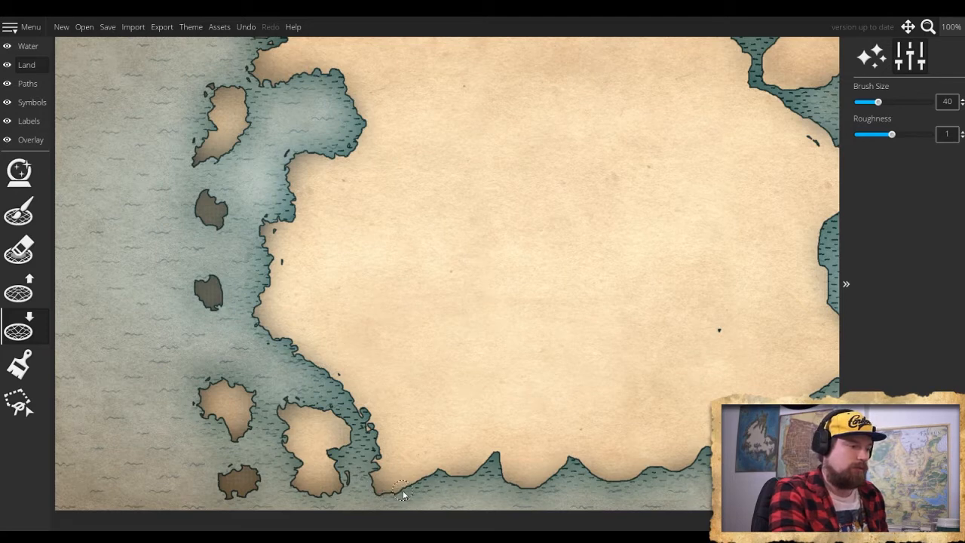
{"action": "mouse_move", "coordinate": [413, 489]}
{"action": "left_mouse_down"}
{"action": "mouse_move", "coordinate": [463, 477]}
{"action": "mouse_move", "coordinate": [497, 452]}
{"action": "mouse_move", "coordinate": [513, 485]}
{"action": "mouse_move", "coordinate": [502, 478]}
{"action": "mouse_move", "coordinate": [518, 488]}
{"action": "mouse_move", "coordinate": [549, 487]}
{"action": "mouse_move", "coordinate": [574, 459]}
{"action": "mouse_move", "coordinate": [602, 480]}
{"action": "mouse_move", "coordinate": [647, 473]}
{"action": "left_mouse_up"}
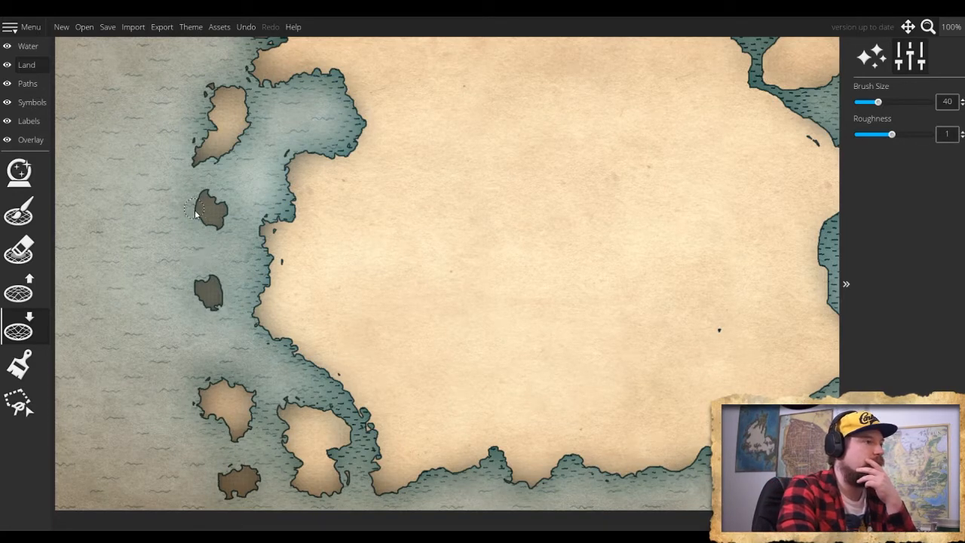
- Roughen the mainland's southeast corner and bay, its east coast up to the pointed cape, and the oval island offshore
{"action": "left_click_drag", "start_coordinate": [479, 362], "coordinate": [204, 296]}
{"action": "left_click_drag", "start_coordinate": [494, 336], "coordinate": [443, 355]}
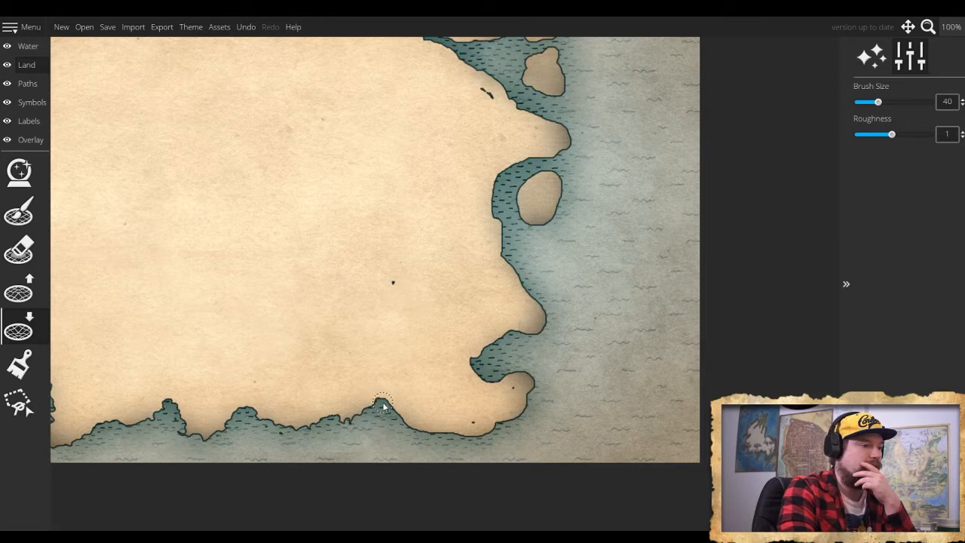
{"action": "mouse_move", "coordinate": [382, 407]}
{"action": "left_mouse_down"}
{"action": "mouse_move", "coordinate": [429, 434]}
{"action": "mouse_move", "coordinate": [479, 438]}
{"action": "mouse_move", "coordinate": [509, 428]}
{"action": "mouse_move", "coordinate": [524, 394]}
{"action": "mouse_move", "coordinate": [538, 401]}
{"action": "mouse_move", "coordinate": [528, 409]}
{"action": "mouse_move", "coordinate": [524, 375]}
{"action": "mouse_move", "coordinate": [494, 383]}
{"action": "mouse_move", "coordinate": [479, 376]}
{"action": "mouse_move", "coordinate": [491, 387]}
{"action": "mouse_move", "coordinate": [462, 372]}
{"action": "mouse_move", "coordinate": [476, 360]}
{"action": "mouse_move", "coordinate": [511, 372]}
{"action": "mouse_move", "coordinate": [481, 359]}
{"action": "mouse_move", "coordinate": [519, 336]}
{"action": "left_mouse_up"}
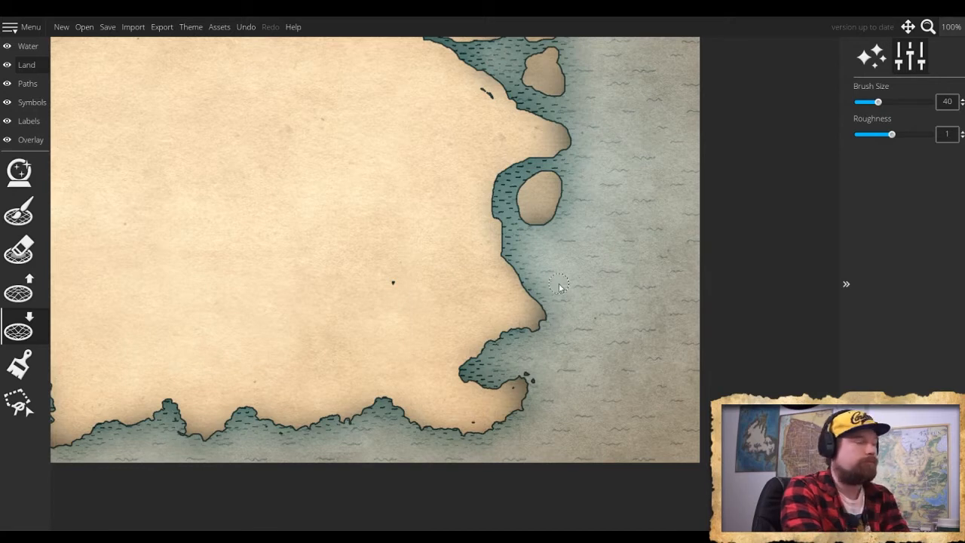
{"action": "mouse_move", "coordinate": [500, 226]}
{"action": "left_mouse_down"}
{"action": "mouse_move", "coordinate": [503, 264]}
{"action": "mouse_move", "coordinate": [519, 265]}
{"action": "mouse_move", "coordinate": [529, 296]}
{"action": "left_mouse_up"}
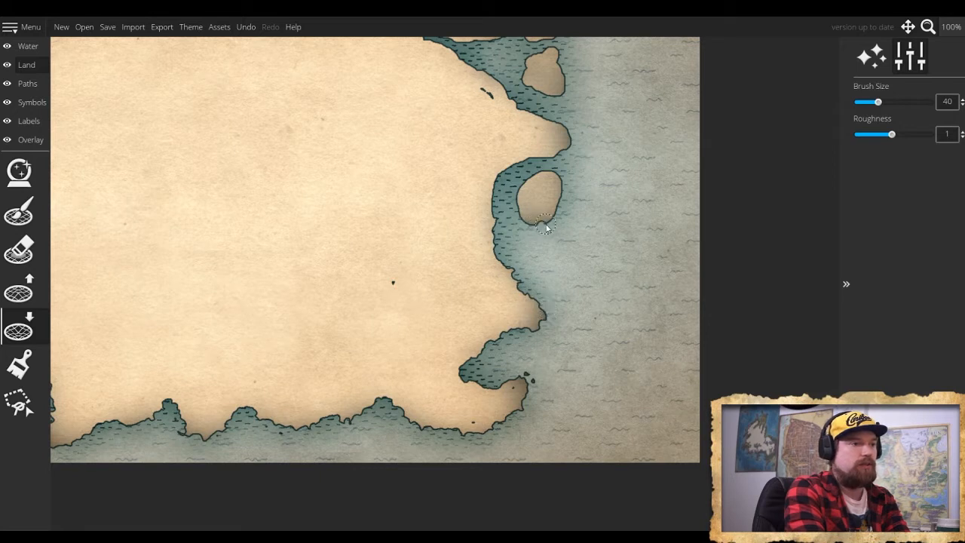
{"action": "mouse_move", "coordinate": [557, 208]}
{"action": "left_mouse_down"}
{"action": "mouse_move", "coordinate": [562, 178]}
{"action": "mouse_move", "coordinate": [536, 174]}
{"action": "mouse_move", "coordinate": [544, 175]}
{"action": "mouse_move", "coordinate": [515, 202]}
{"action": "mouse_move", "coordinate": [518, 221]}
{"action": "mouse_move", "coordinate": [495, 216]}
{"action": "mouse_move", "coordinate": [492, 230]}
{"action": "mouse_move", "coordinate": [496, 180]}
{"action": "mouse_move", "coordinate": [521, 159]}
{"action": "mouse_move", "coordinate": [570, 158]}
{"action": "mouse_move", "coordinate": [560, 152]}
{"action": "mouse_move", "coordinate": [552, 122]}
{"action": "left_mouse_up"}
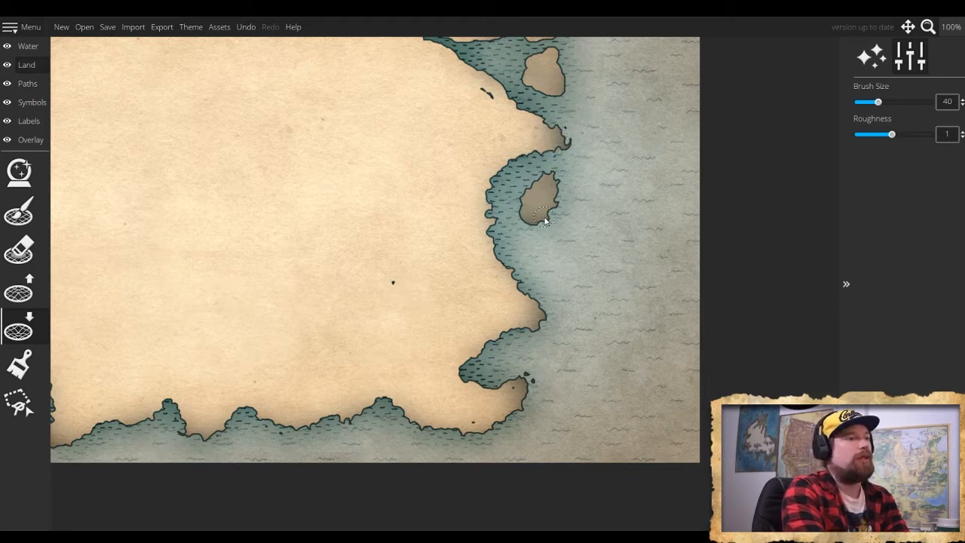
- Roughen the mainland's northeast coast along the island channel down to the pointed cape with the lower-land brush at size 48
{"action": "scroll", "coordinate": [546, 218], "scroll_direction": "down", "scroll_amount": 1}
{"action": "scroll", "coordinate": [562, 220], "scroll_direction": "up", "scroll_amount": 3}
{"action": "mouse_move", "coordinate": [559, 180]}
{"action": "left_mouse_down"}
{"action": "mouse_move", "coordinate": [481, 342]}
{"action": "mouse_move", "coordinate": [506, 402]}
{"action": "left_mouse_up"}
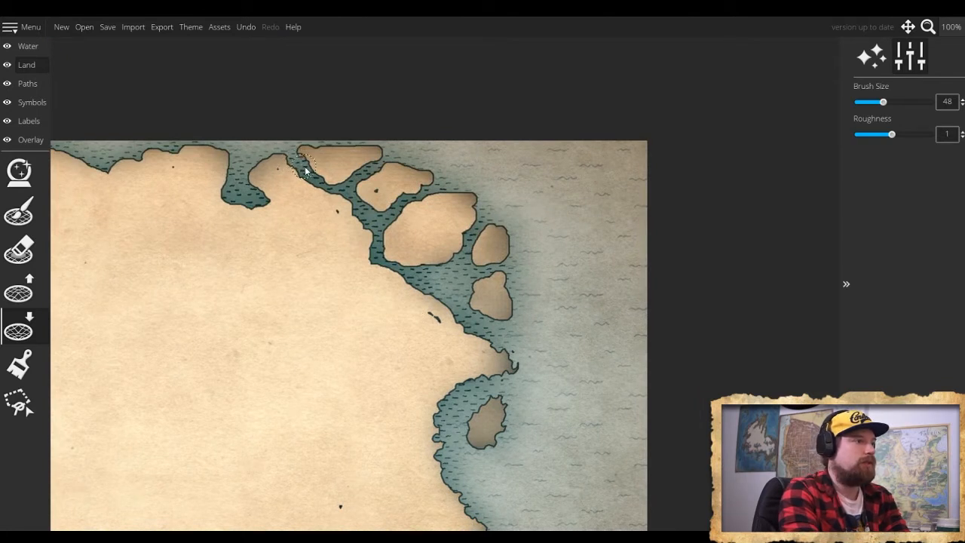
{"action": "mouse_move", "coordinate": [305, 172]}
{"action": "left_mouse_down"}
{"action": "mouse_move", "coordinate": [349, 203]}
{"action": "mouse_move", "coordinate": [386, 277]}
{"action": "mouse_move", "coordinate": [440, 296]}
{"action": "left_mouse_up"}
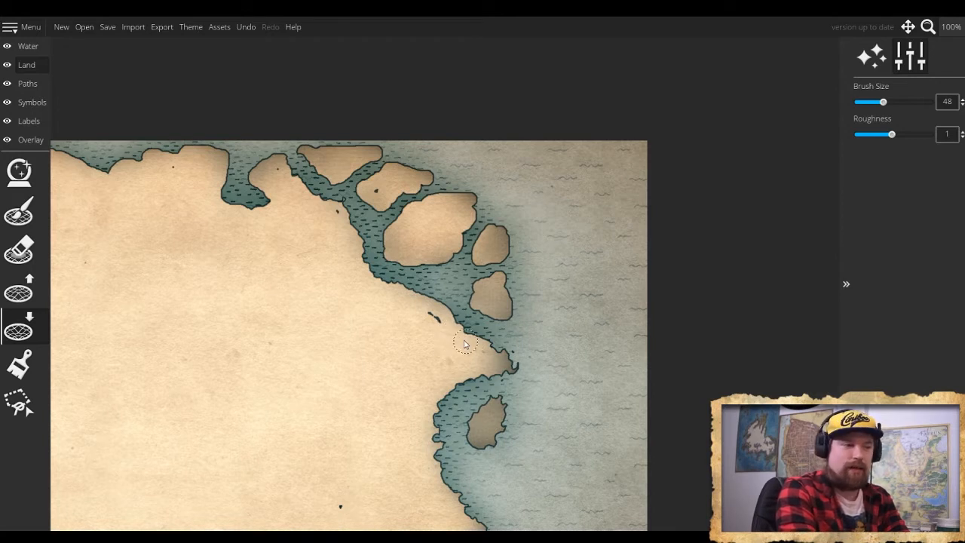
{"action": "mouse_move", "coordinate": [434, 299]}
{"action": "left_mouse_down"}
{"action": "mouse_move", "coordinate": [473, 339]}
{"action": "mouse_move", "coordinate": [508, 345]}
{"action": "left_mouse_up"}
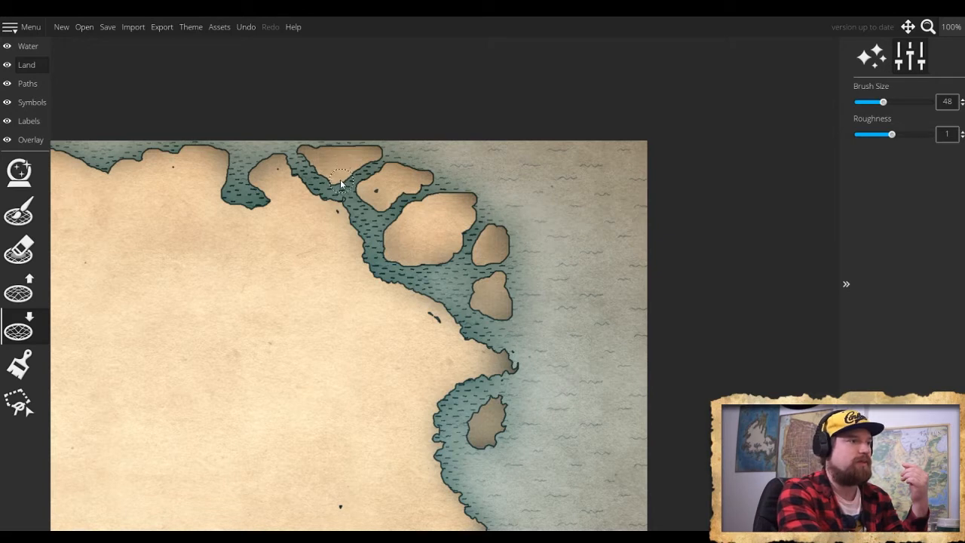
- Roughen the shores of the island chain off the mainland's northeast coast with the lower-land brush at size 48
{"action": "mouse_move", "coordinate": [365, 202]}
{"action": "left_mouse_down"}
{"action": "mouse_move", "coordinate": [384, 214]}
{"action": "mouse_move", "coordinate": [430, 198]}
{"action": "mouse_move", "coordinate": [387, 225]}
{"action": "mouse_move", "coordinate": [384, 247]}
{"action": "mouse_move", "coordinate": [398, 264]}
{"action": "mouse_move", "coordinate": [461, 251]}
{"action": "mouse_move", "coordinate": [473, 204]}
{"action": "mouse_move", "coordinate": [461, 188]}
{"action": "mouse_move", "coordinate": [445, 195]}
{"action": "left_mouse_up"}
{"action": "mouse_move", "coordinate": [491, 228]}
{"action": "left_mouse_down"}
{"action": "mouse_move", "coordinate": [506, 235]}
{"action": "mouse_move", "coordinate": [510, 252]}
{"action": "mouse_move", "coordinate": [496, 273]}
{"action": "mouse_move", "coordinate": [513, 300]}
{"action": "mouse_move", "coordinate": [470, 292]}
{"action": "mouse_move", "coordinate": [480, 317]}
{"action": "left_mouse_up"}
{"action": "left_click_drag", "start_coordinate": [486, 260], "coordinate": [473, 265]}
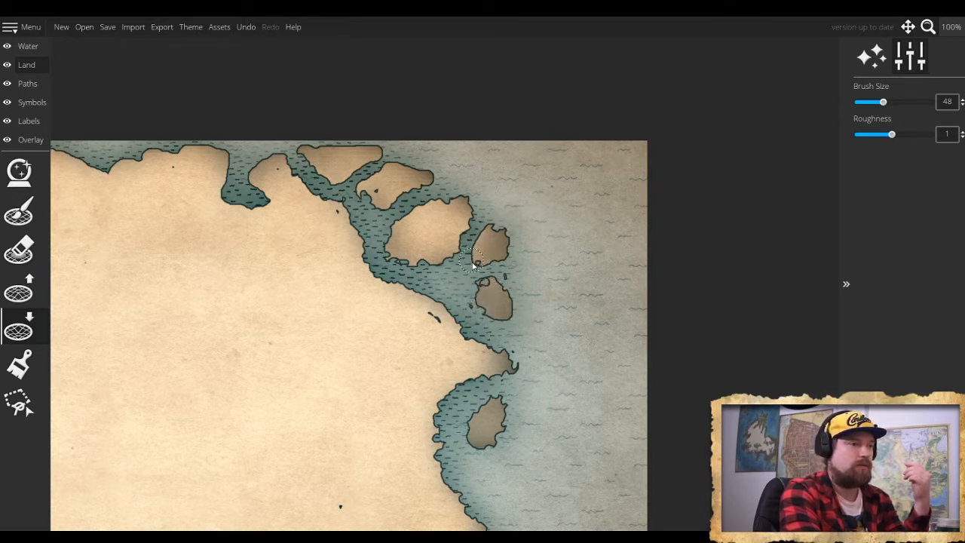
{"action": "left_click", "coordinate": [480, 237]}
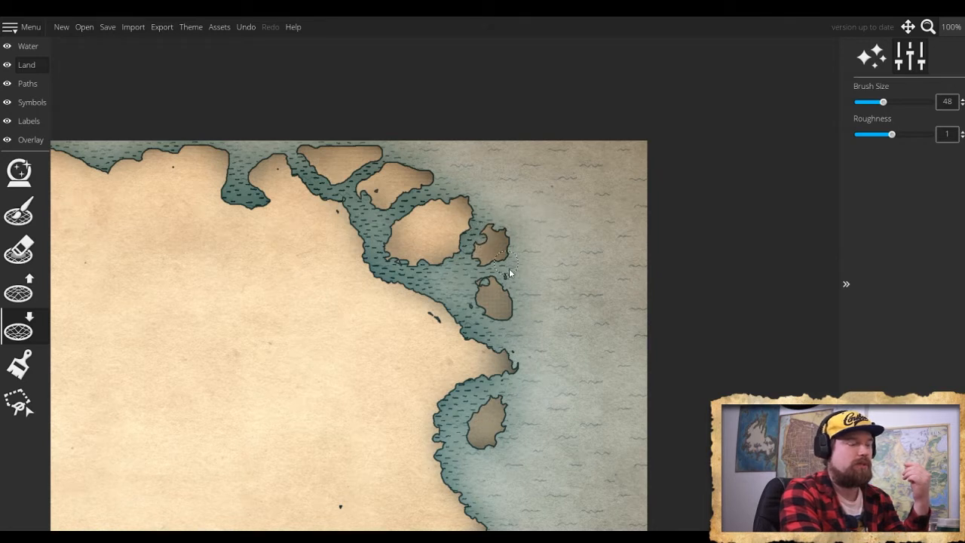
{"action": "left_click_drag", "start_coordinate": [518, 351], "coordinate": [529, 378]}
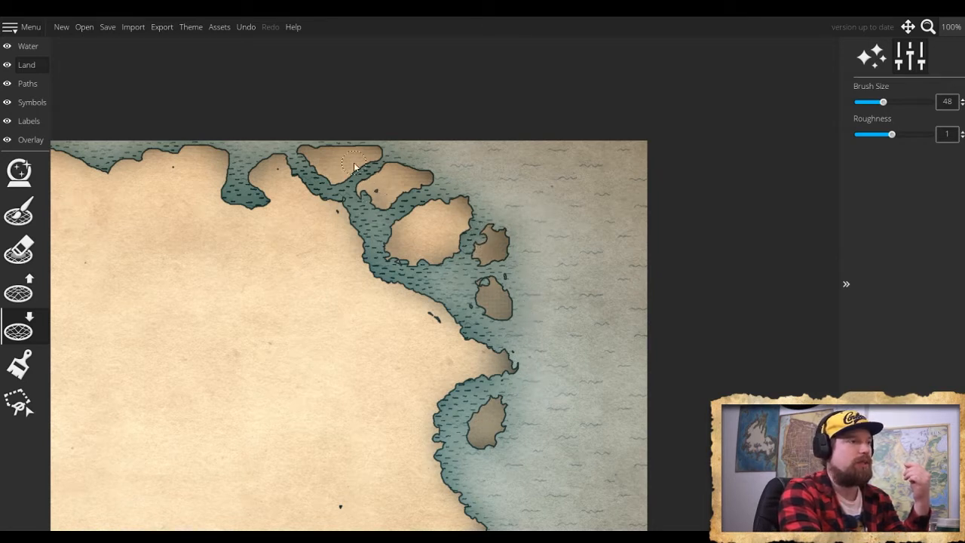
{"action": "left_click_drag", "start_coordinate": [310, 146], "coordinate": [379, 158]}
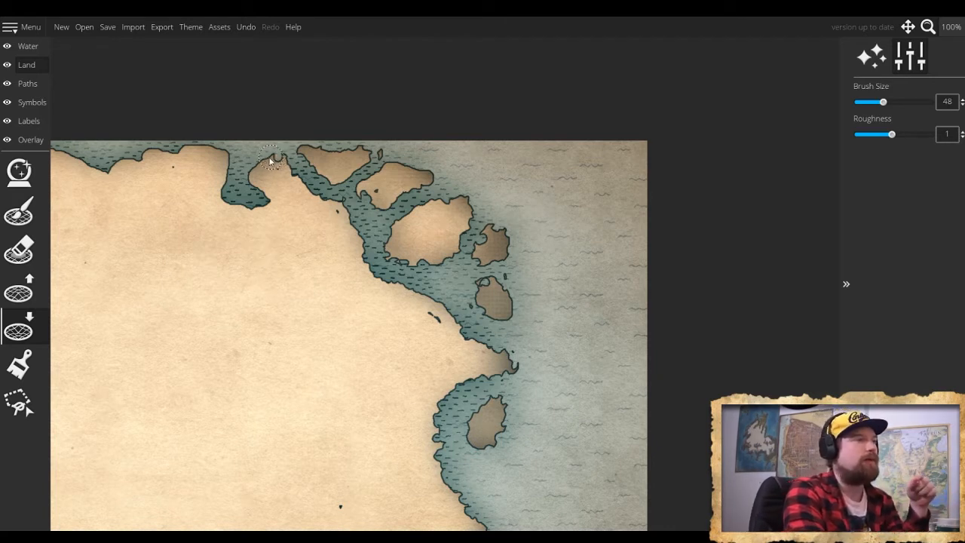
- Roughen the mainland's north coast from the deep inlet to the northwest corner and the two islands offshore, ending at brush size 36
{"action": "mouse_move", "coordinate": [271, 160]}
{"action": "left_mouse_down"}
{"action": "mouse_move", "coordinate": [253, 179]}
{"action": "mouse_move", "coordinate": [264, 207]}
{"action": "mouse_move", "coordinate": [223, 203]}
{"action": "left_mouse_up"}
{"action": "scroll", "coordinate": [183, 219], "scroll_direction": "down", "scroll_amount": 2}
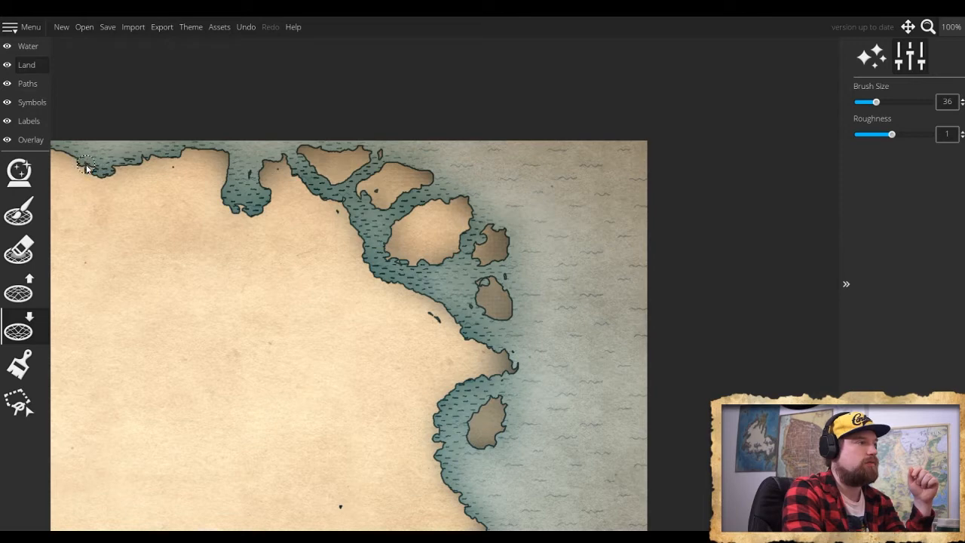
{"action": "left_click_drag", "start_coordinate": [253, 331], "coordinate": [591, 362]}
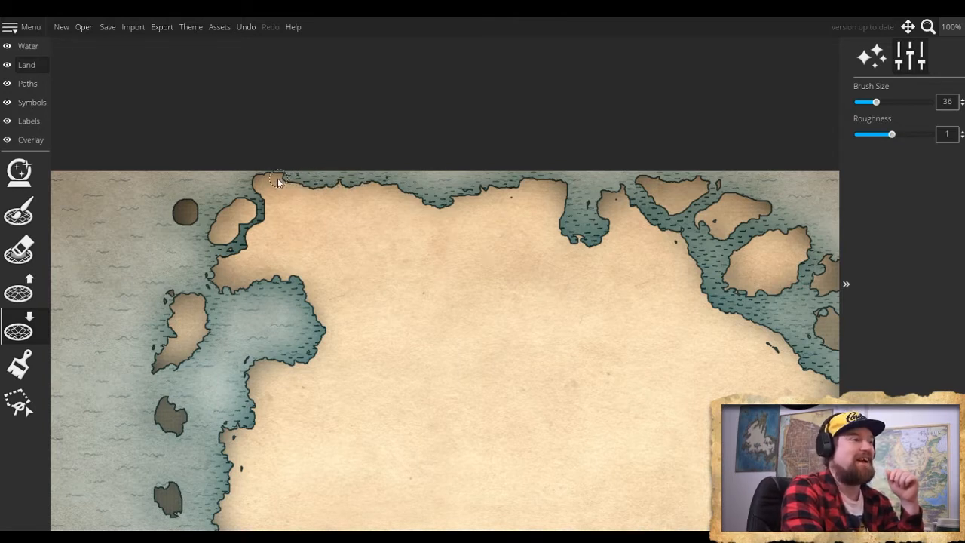
{"action": "left_click_drag", "start_coordinate": [278, 181], "coordinate": [252, 178]}
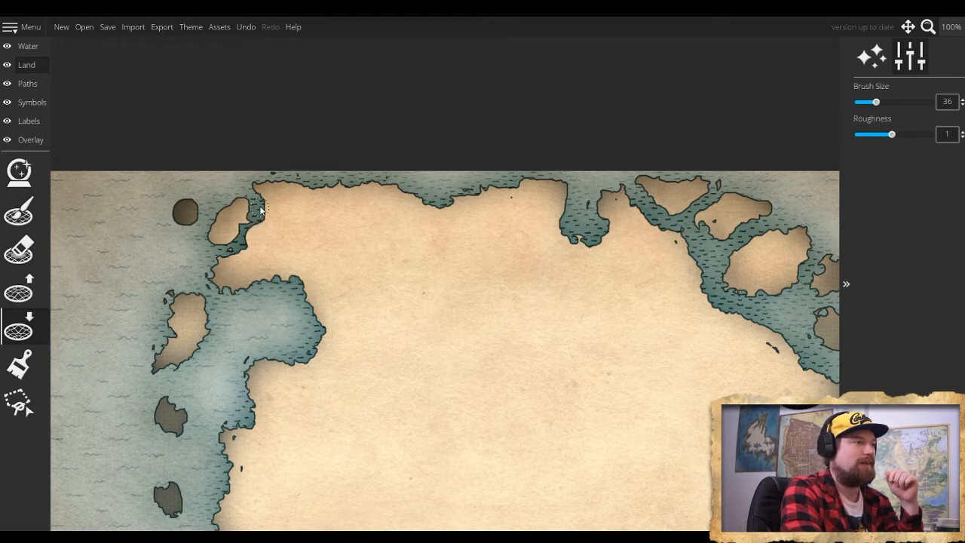
{"action": "left_click_drag", "start_coordinate": [263, 221], "coordinate": [251, 236]}
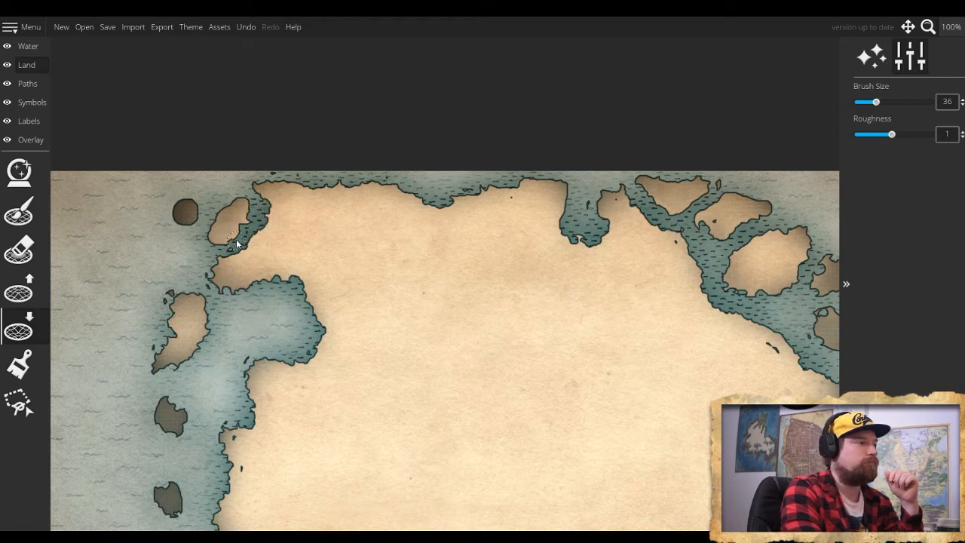
{"action": "left_click_drag", "start_coordinate": [249, 224], "coordinate": [251, 216]}
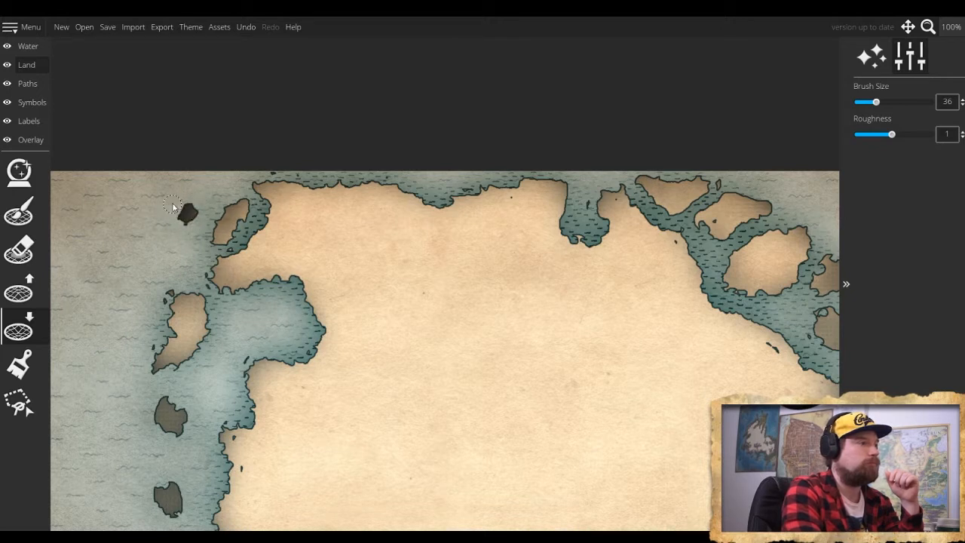
{"action": "key", "text": "bracketleft"}
{"action": "key", "text": "bracketleft"}
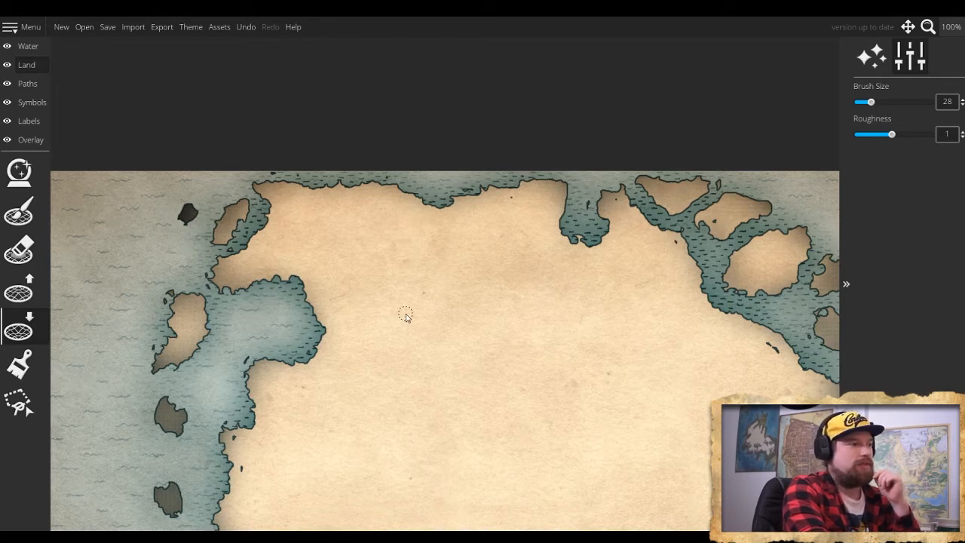
{"action": "scroll", "coordinate": [408, 318], "scroll_direction": "down", "scroll_amount": 1}
{"action": "scroll", "coordinate": [407, 318], "scroll_direction": "down", "scroll_amount": 3}
{"action": "scroll", "coordinate": [407, 375], "scroll_direction": "up", "scroll_amount": 8}
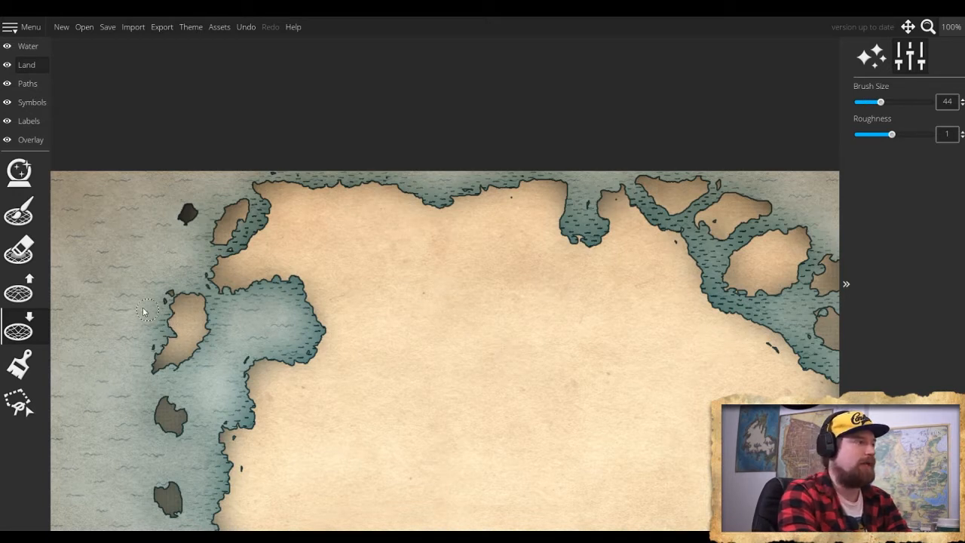
{"action": "scroll", "coordinate": [130, 346], "scroll_direction": "down", "scroll_amount": 3}
{"action": "scroll", "coordinate": [130, 347], "scroll_direction": "up", "scroll_amount": 3}
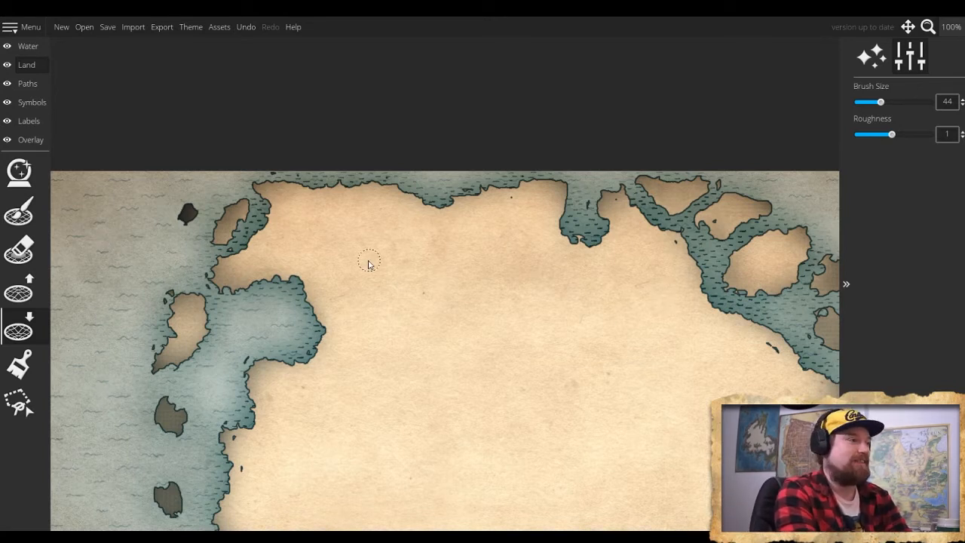
- Fill the stray water specks inside the mainland near its west and east coasts with the land brush, starting at size 40
{"action": "left_click_drag", "start_coordinate": [247, 355], "coordinate": [216, 183]}
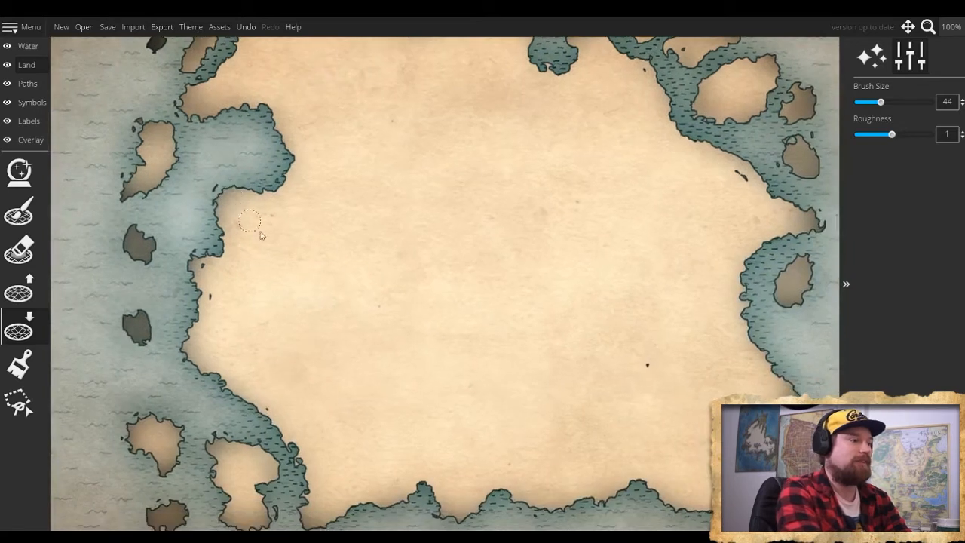
{"action": "key", "text": "e"}
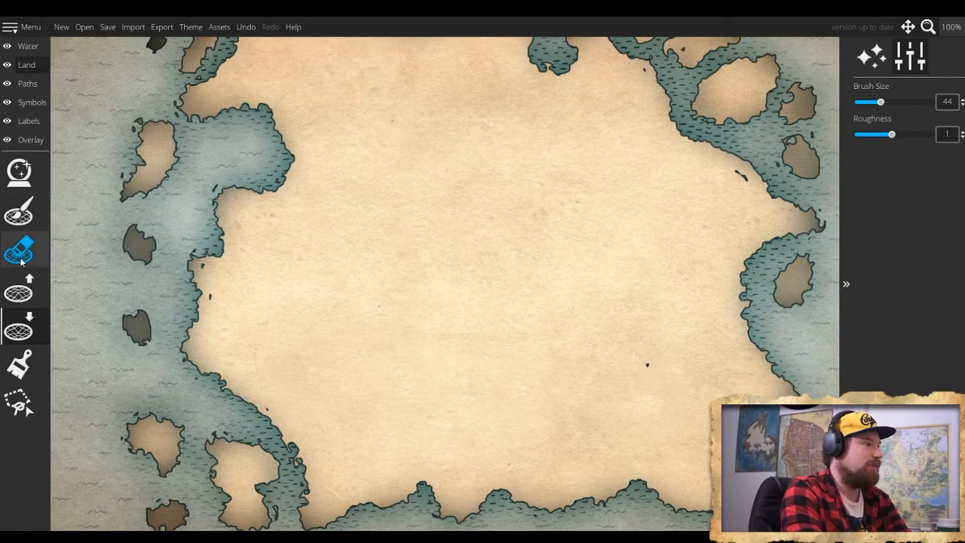
{"action": "left_click", "coordinate": [19, 212]}
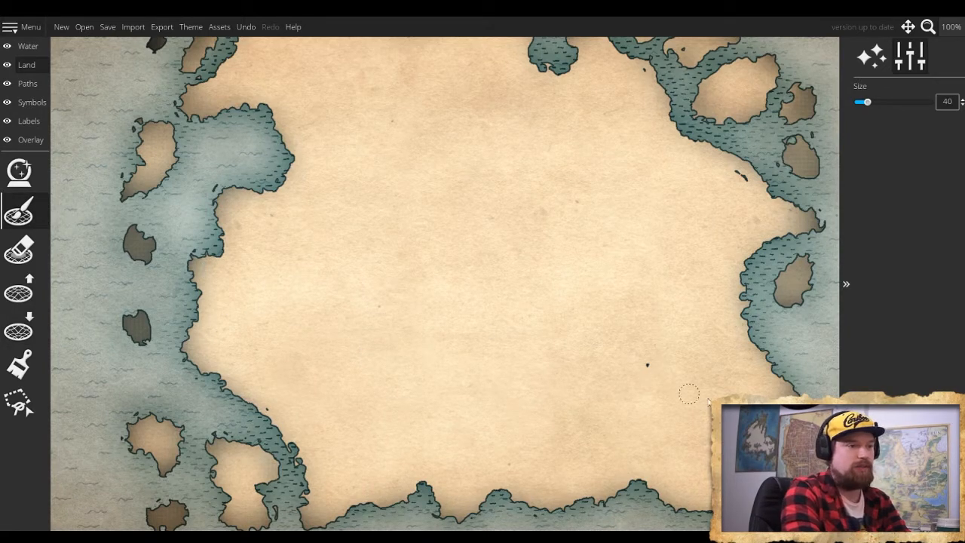
{"action": "left_click", "coordinate": [738, 179]}
{"action": "scroll", "coordinate": [605, 185], "scroll_direction": "up", "scroll_amount": 2}
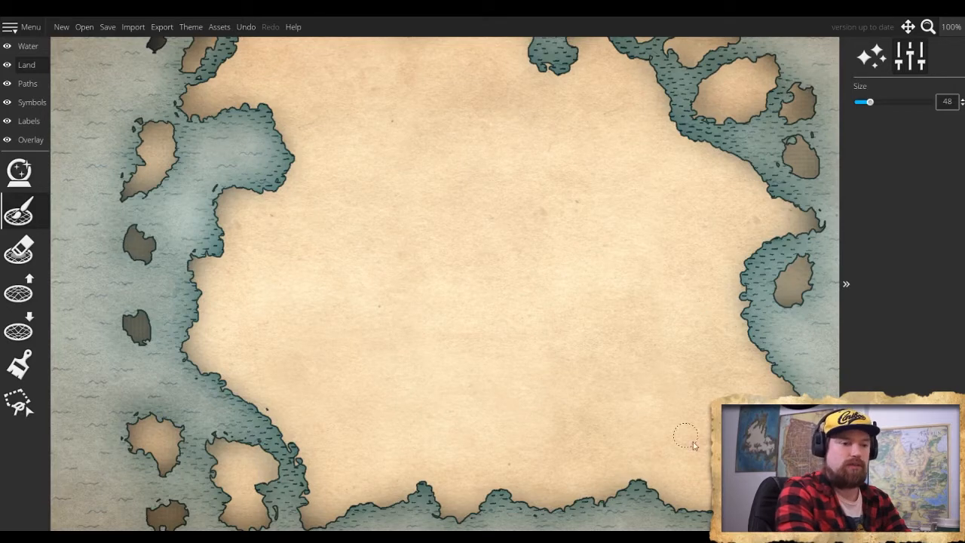
{"action": "left_click_drag", "start_coordinate": [870, 102], "coordinate": [863, 102]}
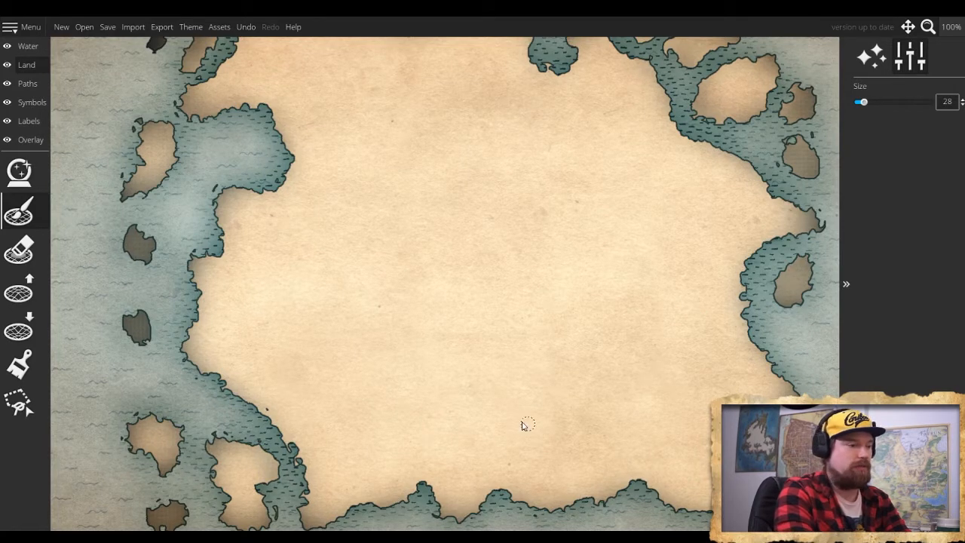
{"action": "mouse_move", "coordinate": [208, 358]}
{"action": "left_mouse_down"}
{"action": "mouse_move", "coordinate": [224, 304]}
{"action": "mouse_move", "coordinate": [177, 332]}
{"action": "mouse_move", "coordinate": [205, 404]}
{"action": "mouse_move", "coordinate": [175, 407]}
{"action": "mouse_move", "coordinate": [198, 367]}
{"action": "left_mouse_up"}
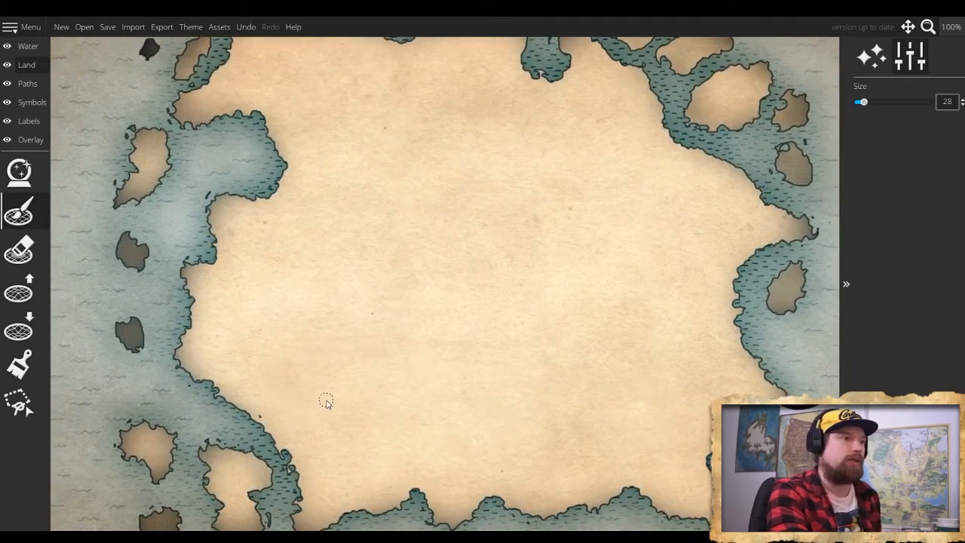
{"action": "scroll", "coordinate": [321, 399], "scroll_direction": "down", "scroll_amount": 1}
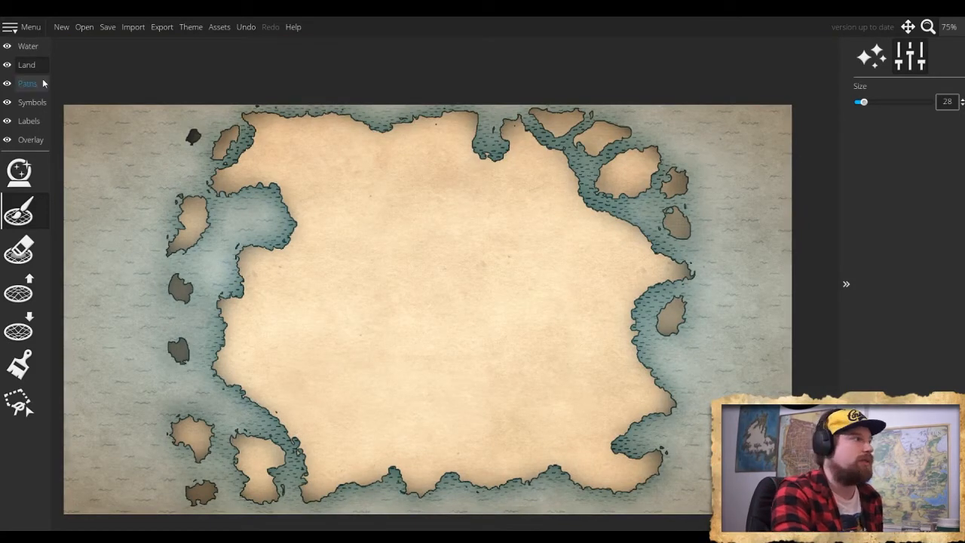
- Show the hand-drawn trace image over the map again by setting its overlay opacity to 0.44
{"action": "left_click", "coordinate": [23, 145]}
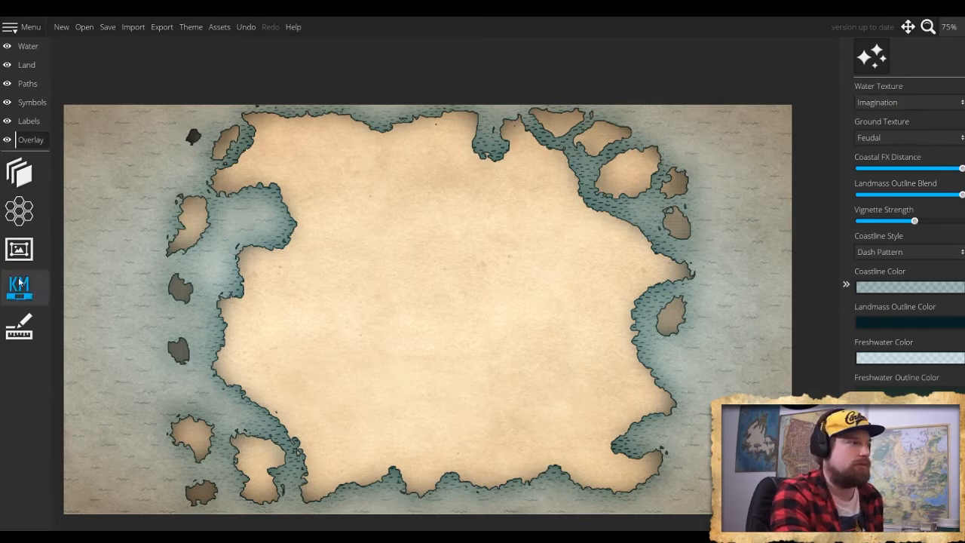
{"action": "left_click", "coordinate": [19, 172]}
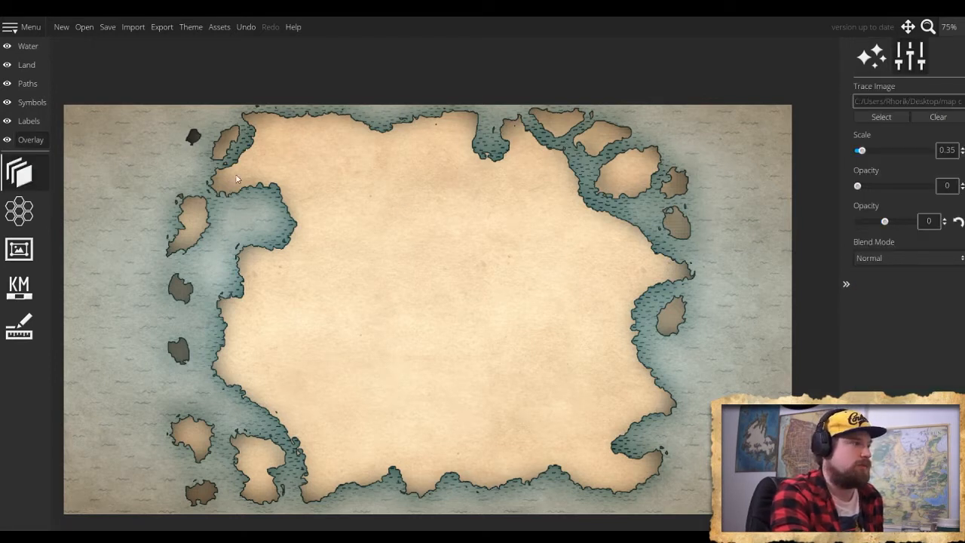
{"action": "left_click", "coordinate": [881, 116]}
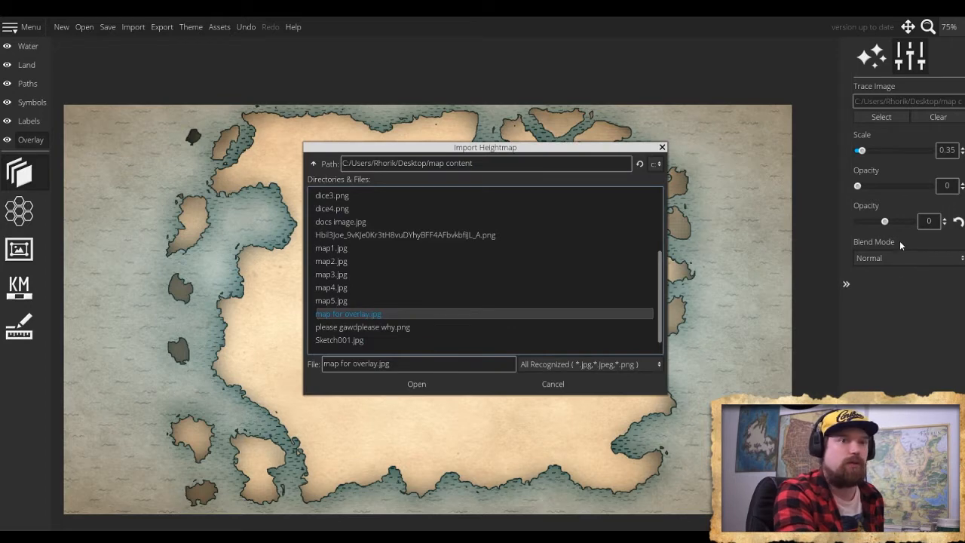
{"action": "left_click", "coordinate": [662, 148]}
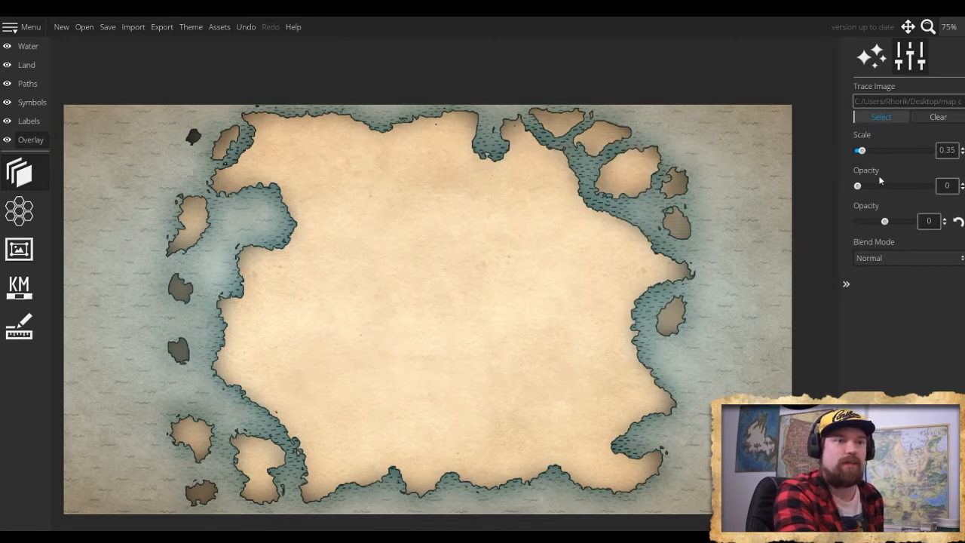
{"action": "left_click_drag", "start_coordinate": [858, 186], "coordinate": [890, 189]}
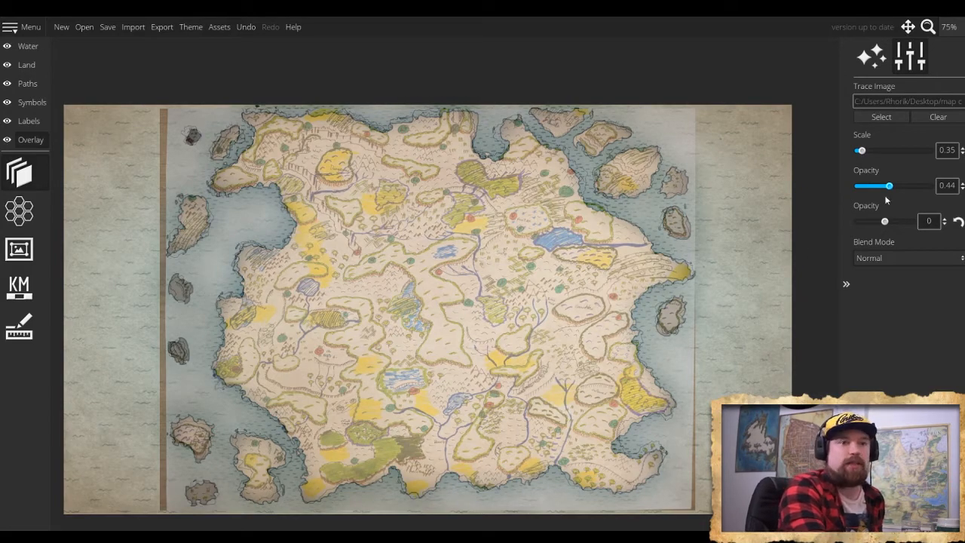
{"action": "mouse_move", "coordinate": [889, 186]}
{"action": "left_mouse_down"}
{"action": "mouse_move", "coordinate": [948, 186]}
{"action": "mouse_move", "coordinate": [835, 182]}
{"action": "mouse_move", "coordinate": [904, 186]}
{"action": "mouse_move", "coordinate": [890, 186]}
{"action": "left_mouse_up"}
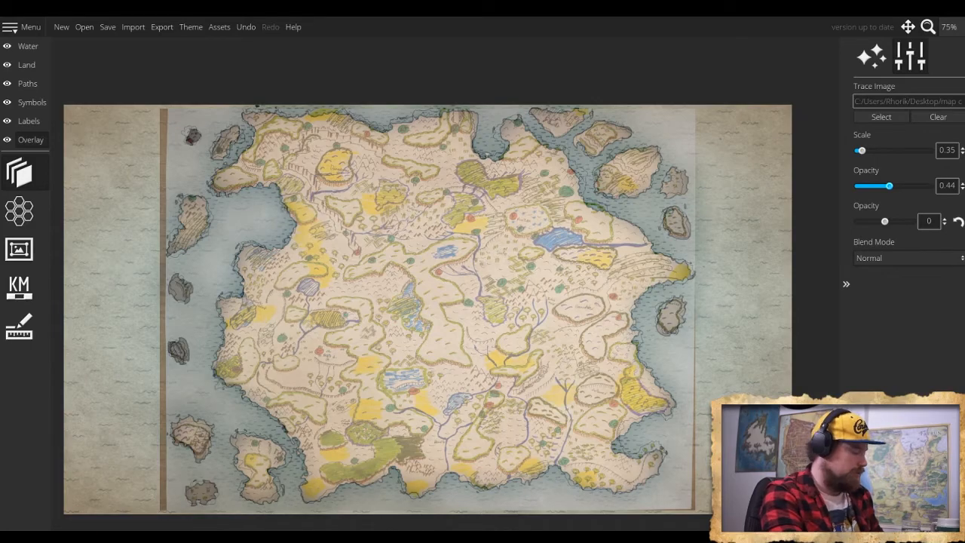
- Activate the mountain symbol brush for work on the islands off the mainland's southwest coast
{"action": "scroll", "coordinate": [208, 498], "scroll_direction": "up", "scroll_amount": 1}
{"action": "scroll", "coordinate": [356, 400], "scroll_direction": "up", "scroll_amount": 2}
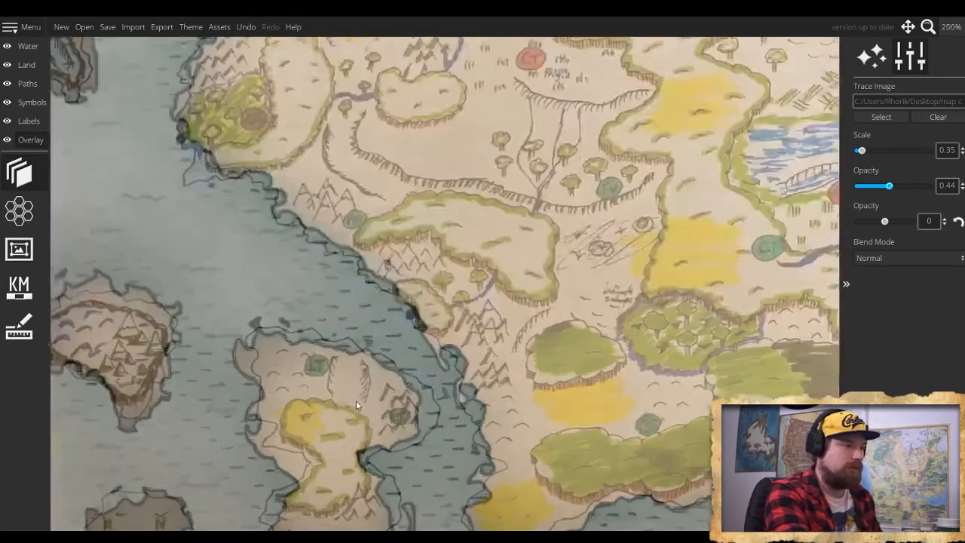
{"action": "scroll", "coordinate": [356, 400], "scroll_direction": "up", "scroll_amount": 4}
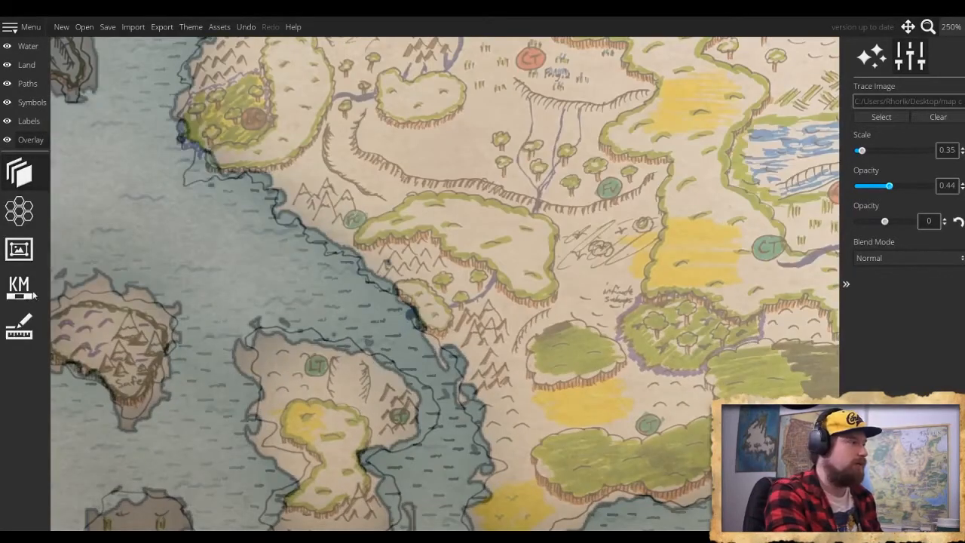
{"action": "left_click_drag", "start_coordinate": [244, 349], "coordinate": [366, 254]}
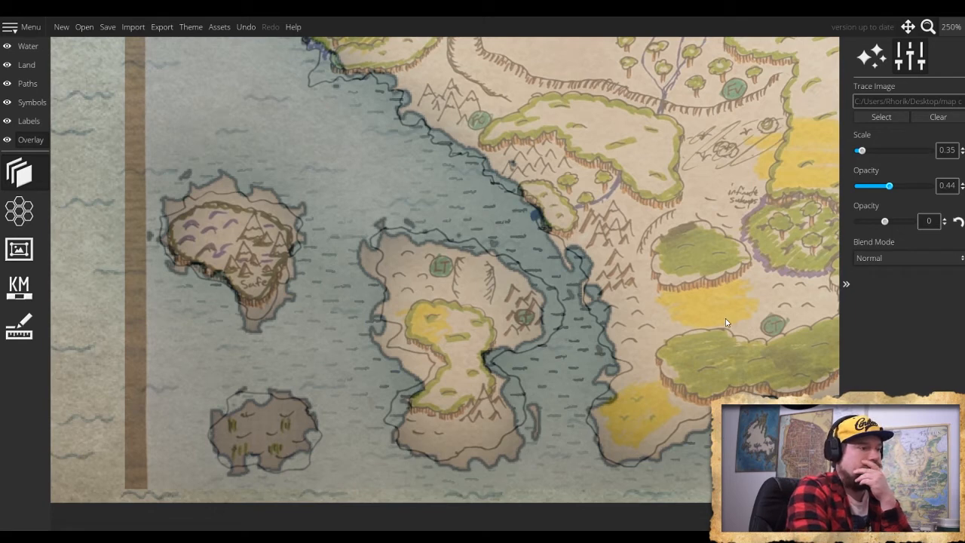
{"action": "left_click", "coordinate": [30, 102]}
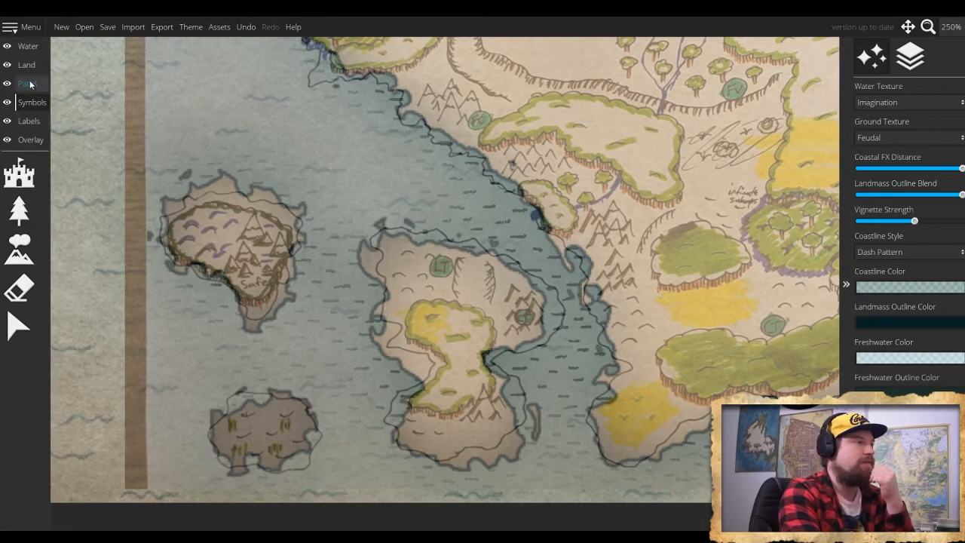
{"action": "left_click", "coordinate": [28, 84]}
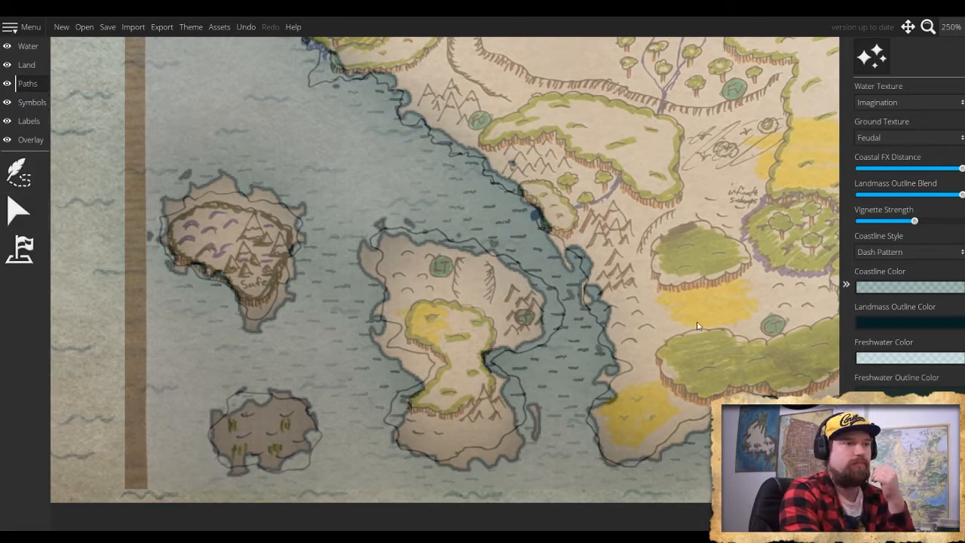
{"action": "left_click", "coordinate": [25, 46]}
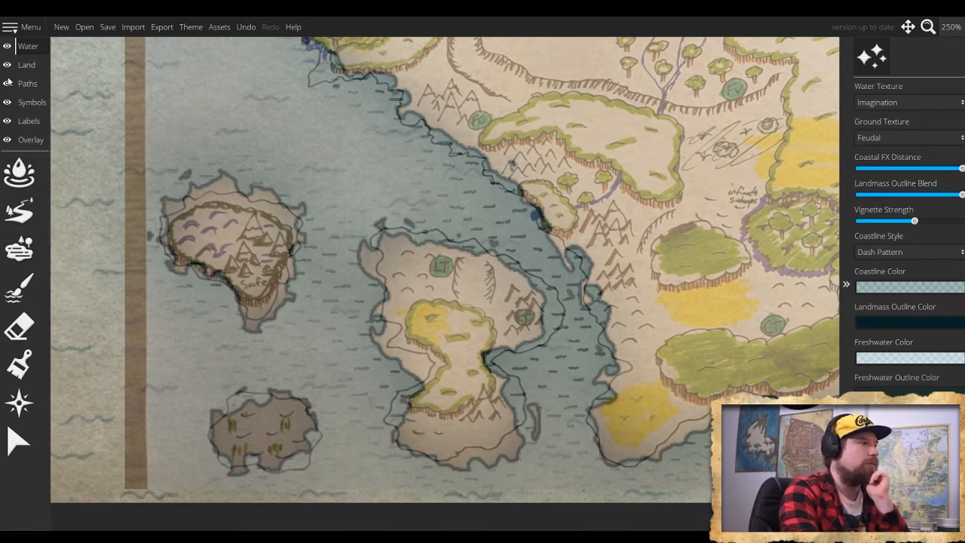
{"action": "left_click", "coordinate": [25, 107]}
{"action": "left_click", "coordinate": [20, 211]}
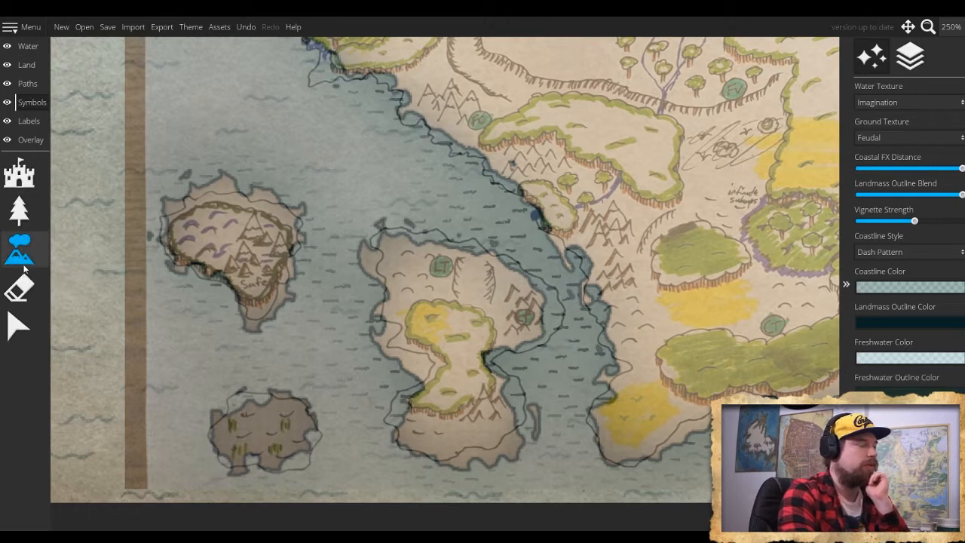
{"action": "left_click", "coordinate": [23, 260]}
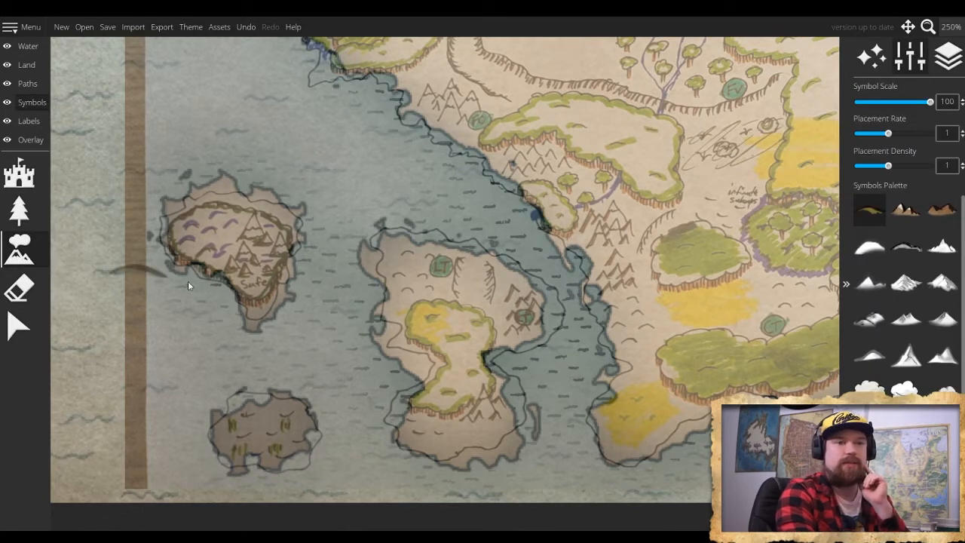
- Paint a cluster of pointed mountains on the east side of the largest southwest island at symbol scale 20
{"action": "left_click", "coordinate": [919, 361]}
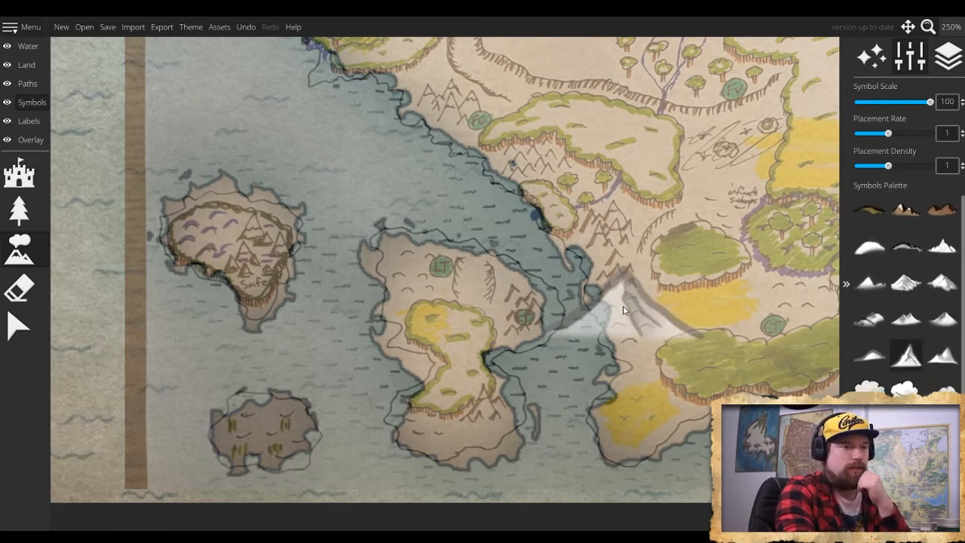
{"action": "scroll", "coordinate": [487, 273], "scroll_direction": "down", "scroll_amount": 12}
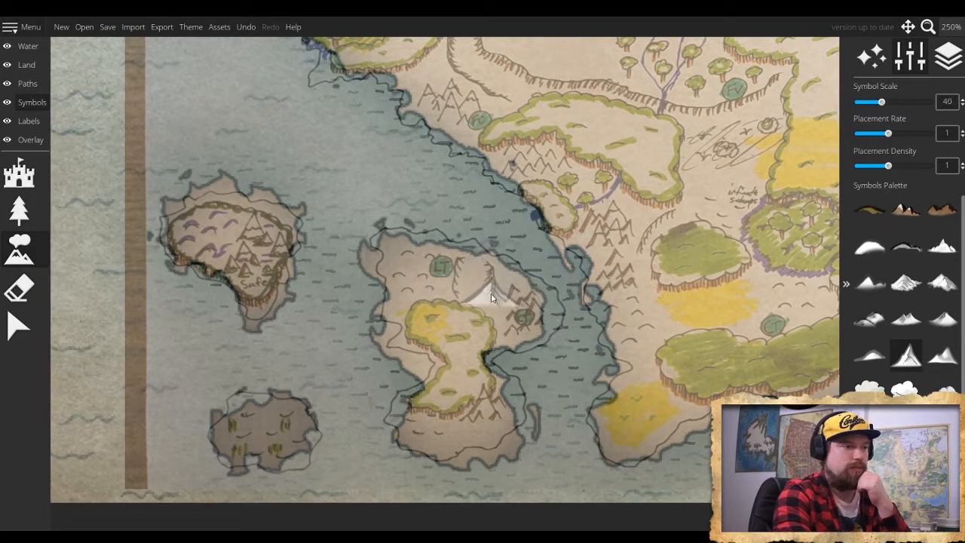
{"action": "scroll", "coordinate": [501, 296], "scroll_direction": "down", "scroll_amount": 1}
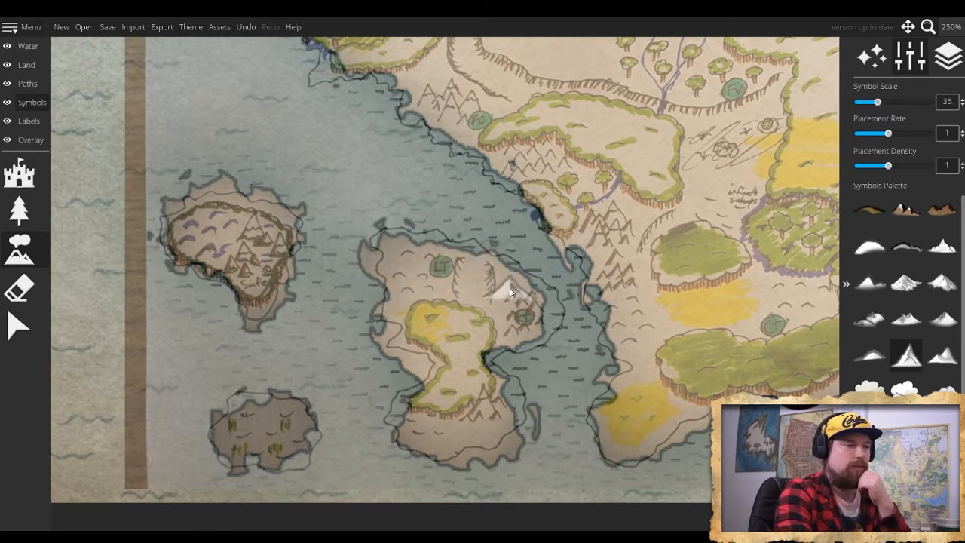
{"action": "scroll", "coordinate": [509, 293], "scroll_direction": "down", "scroll_amount": 4}
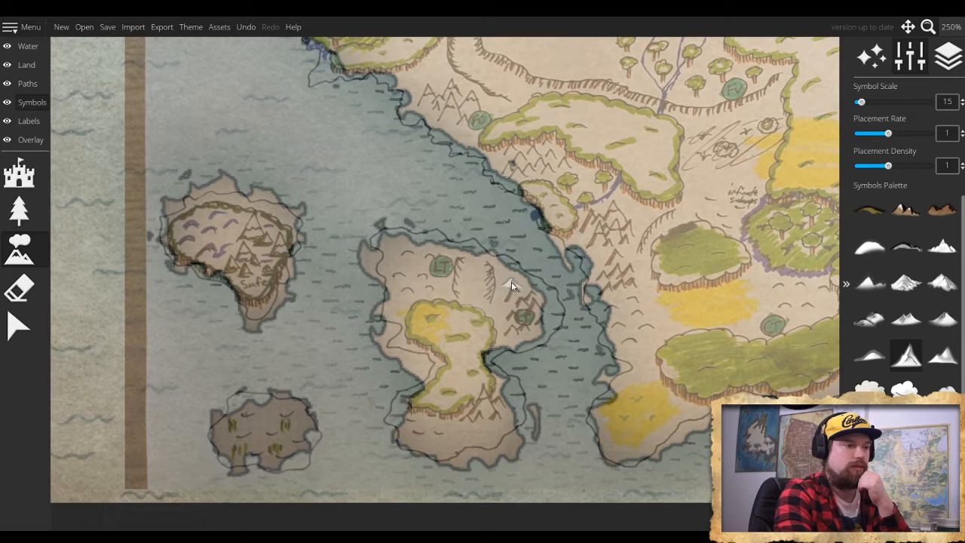
{"action": "scroll", "coordinate": [512, 285], "scroll_direction": "up", "scroll_amount": 1}
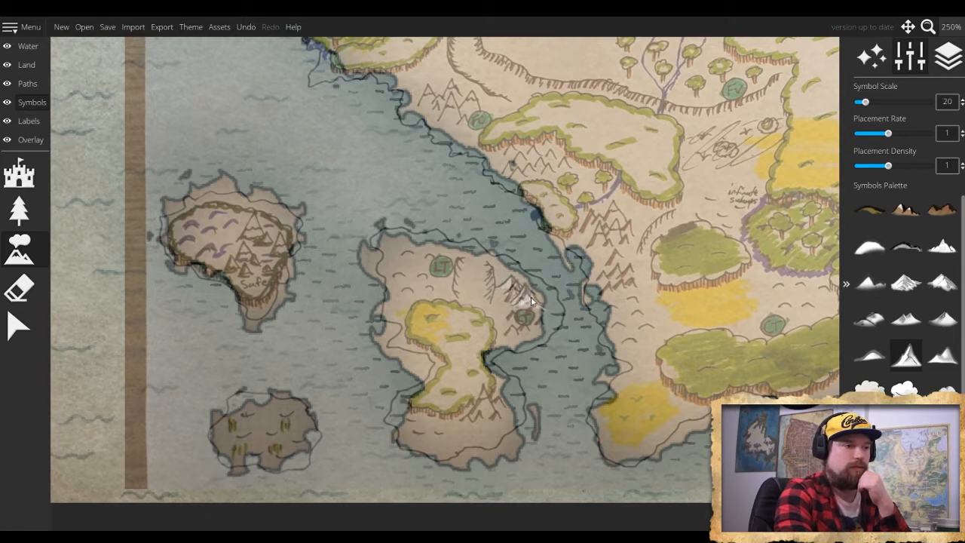
{"action": "left_click_drag", "start_coordinate": [526, 306], "coordinate": [502, 331]}
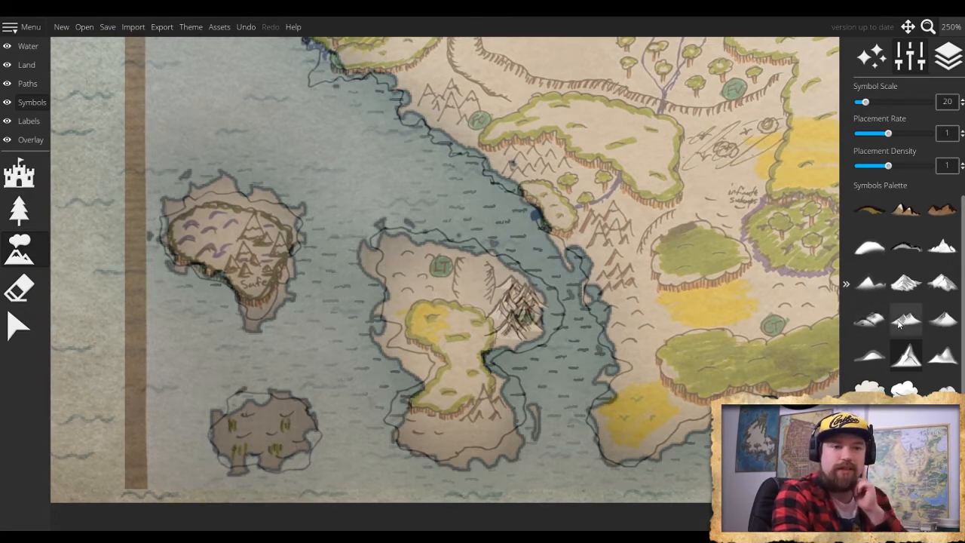
- Scatter low hill symbols over the same island's northwest part, ending at symbol scale 40
{"action": "left_click", "coordinate": [906, 253]}
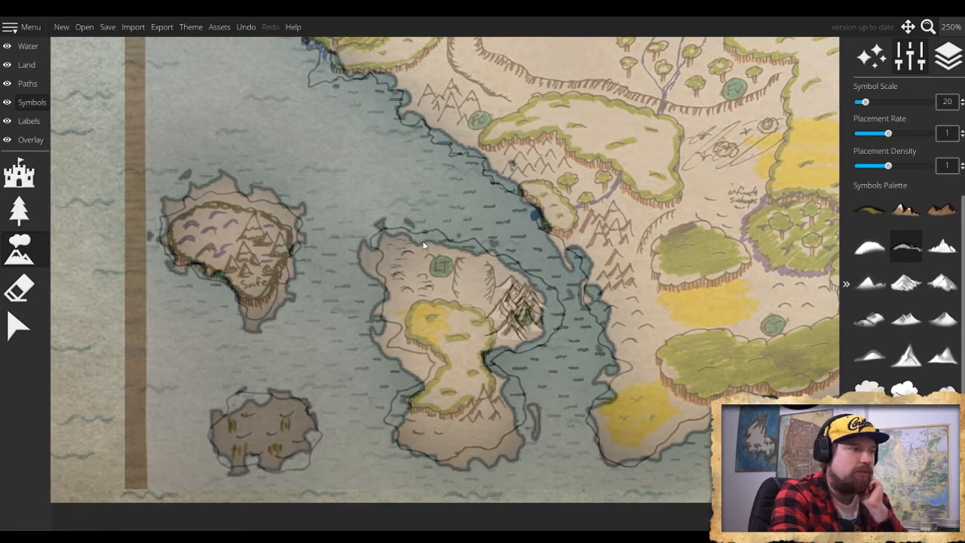
{"action": "scroll", "coordinate": [420, 263], "scroll_direction": "down", "scroll_amount": 2}
{"action": "scroll", "coordinate": [419, 263], "scroll_direction": "up", "scroll_amount": 11}
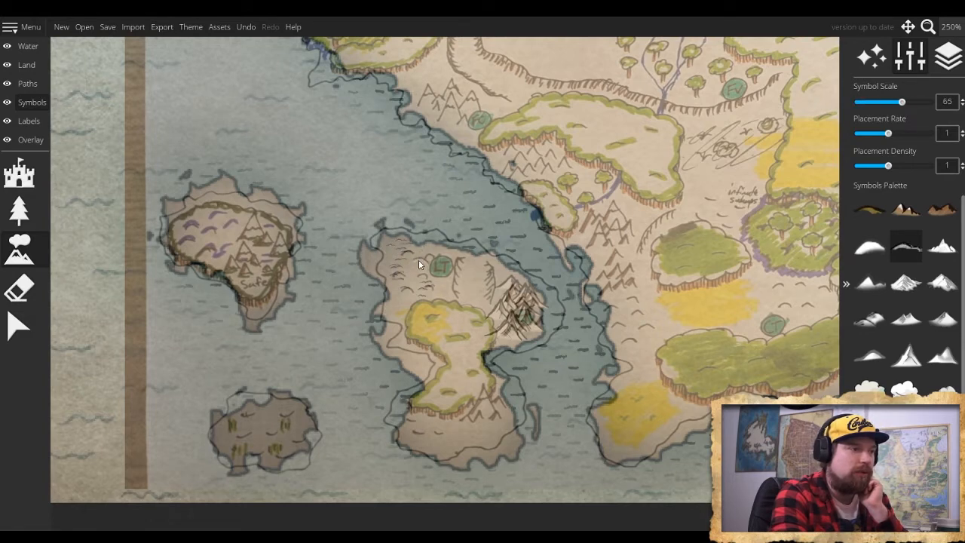
{"action": "scroll", "coordinate": [418, 259], "scroll_direction": "down", "scroll_amount": 4}
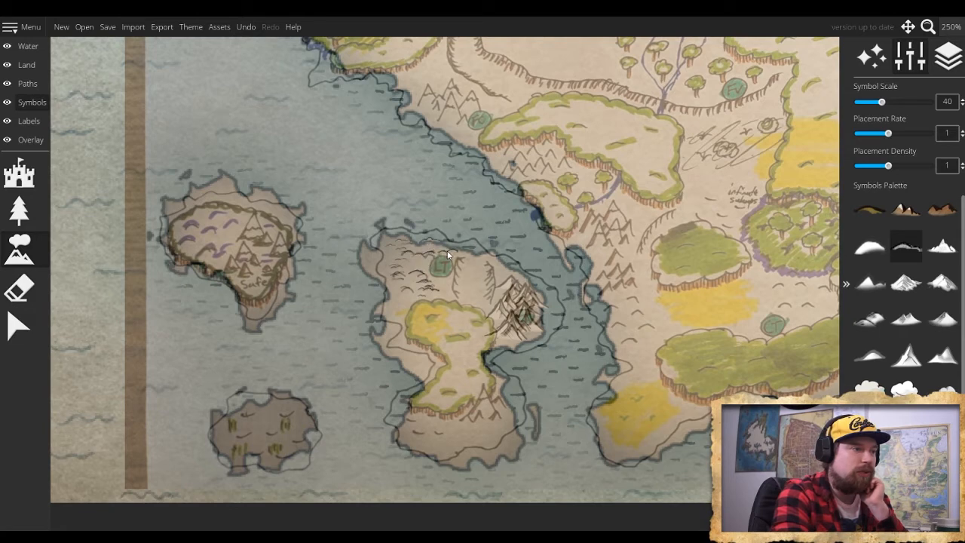
{"action": "left_click", "coordinate": [406, 251]}
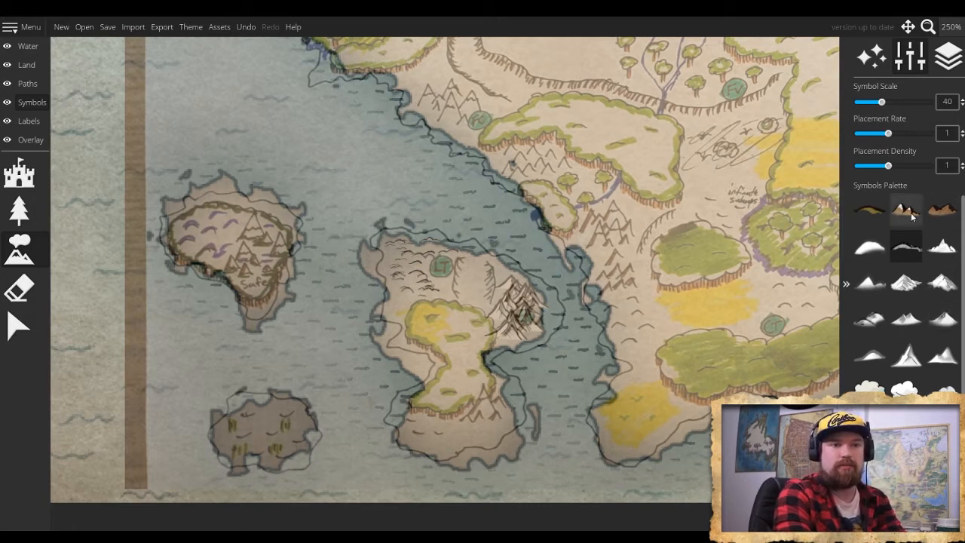
- Place a snow-capped brown mountain near the island's southern end at symbol scale 50
{"action": "scroll", "coordinate": [905, 312], "scroll_direction": "down", "scroll_amount": 3}
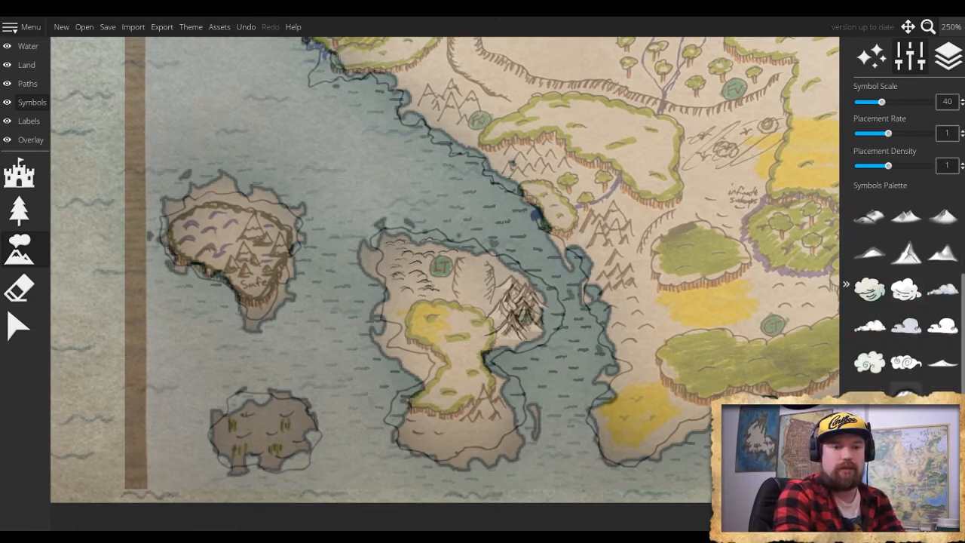
{"action": "scroll", "coordinate": [916, 232], "scroll_direction": "up", "scroll_amount": 3}
{"action": "left_click", "coordinate": [906, 210]}
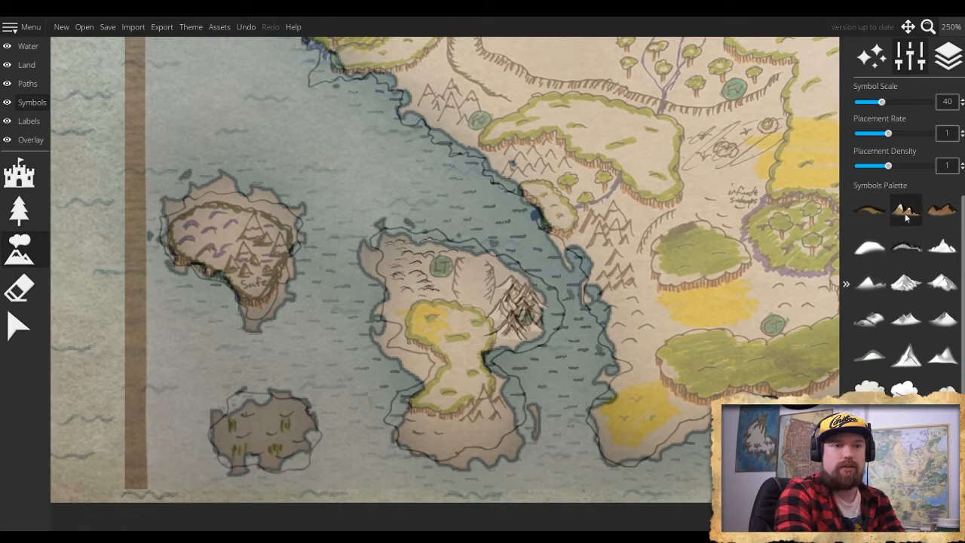
{"action": "key", "text": "bracketright"}
{"action": "key", "text": "bracketright"}
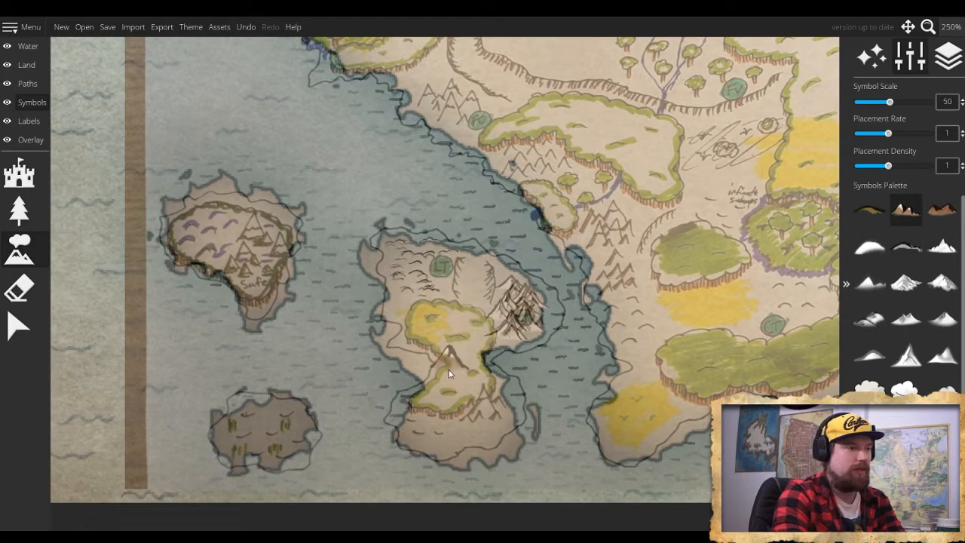
{"action": "left_click", "coordinate": [481, 409]}
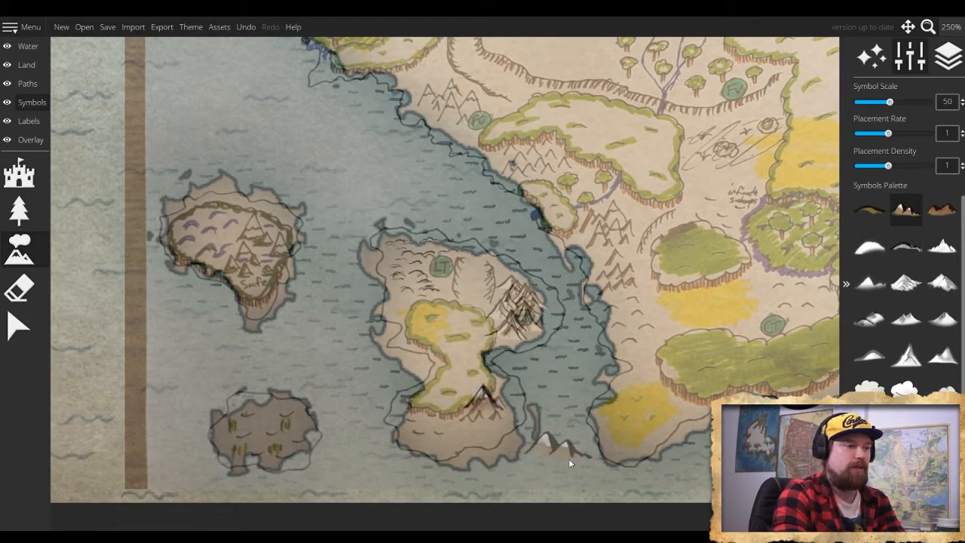
- Fill the island's southern end around the large peak with smaller white mountain symbols
{"action": "left_click", "coordinate": [907, 321]}
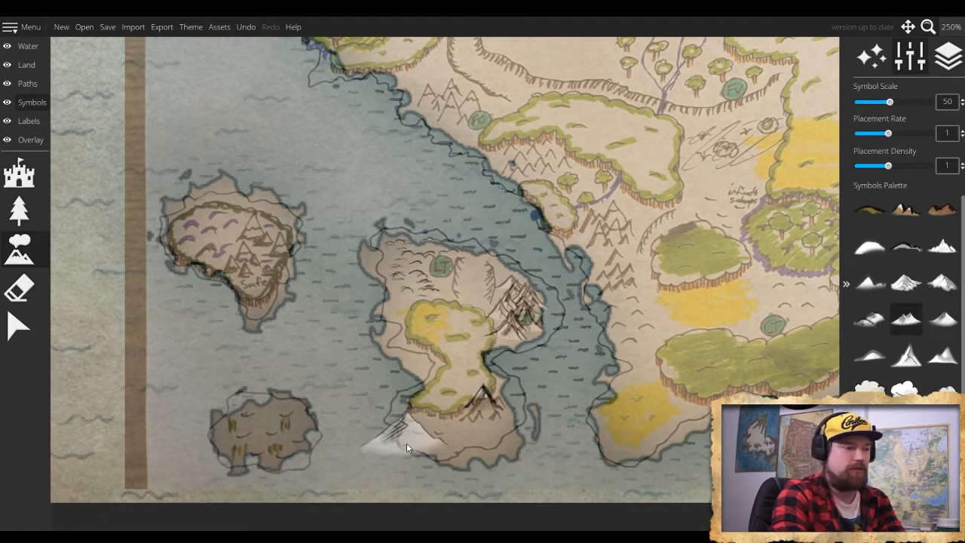
{"action": "key", "text": "bracketleft"}
{"action": "key", "text": "bracketleft"}
{"action": "key", "text": "bracketleft"}
{"action": "key", "text": "bracketleft"}
{"action": "key", "text": "bracketleft"}
{"action": "key", "text": "bracketleft"}
{"action": "key", "text": "bracketleft"}
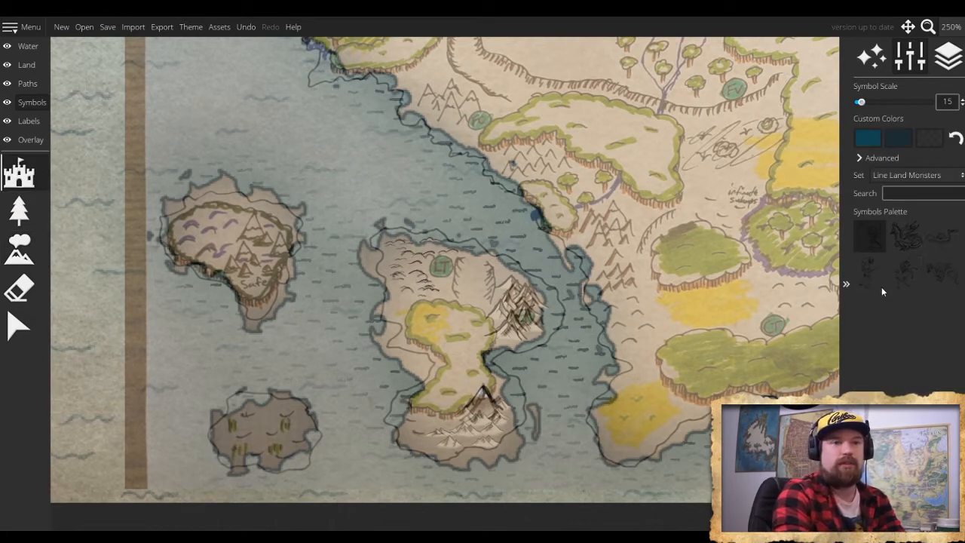
- Switch to the Treeblock symbol set and start a row of elongated tree blocks along the plateau's southern edge at symbol scale 15
{"action": "left_click", "coordinate": [907, 171]}
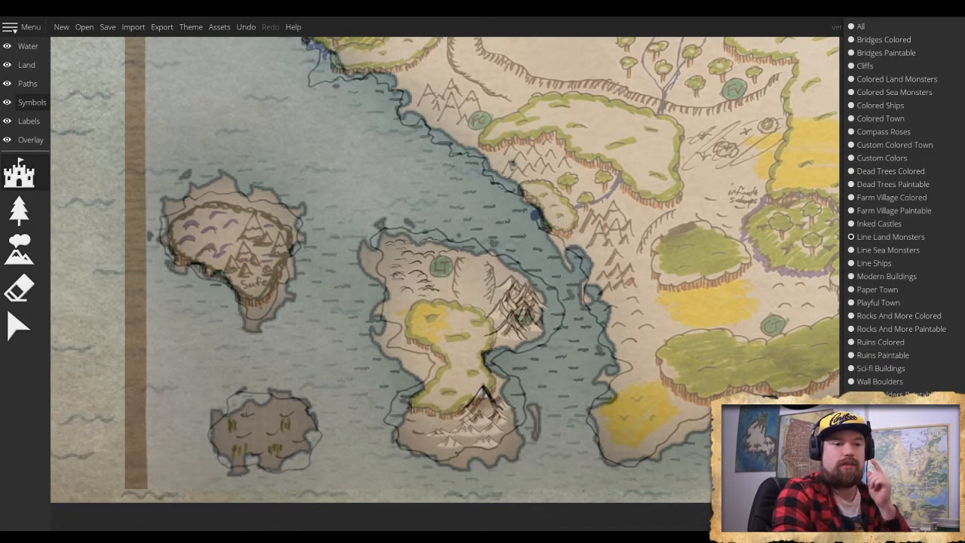
{"action": "scroll", "coordinate": [901, 204], "scroll_direction": "down", "scroll_amount": 10}
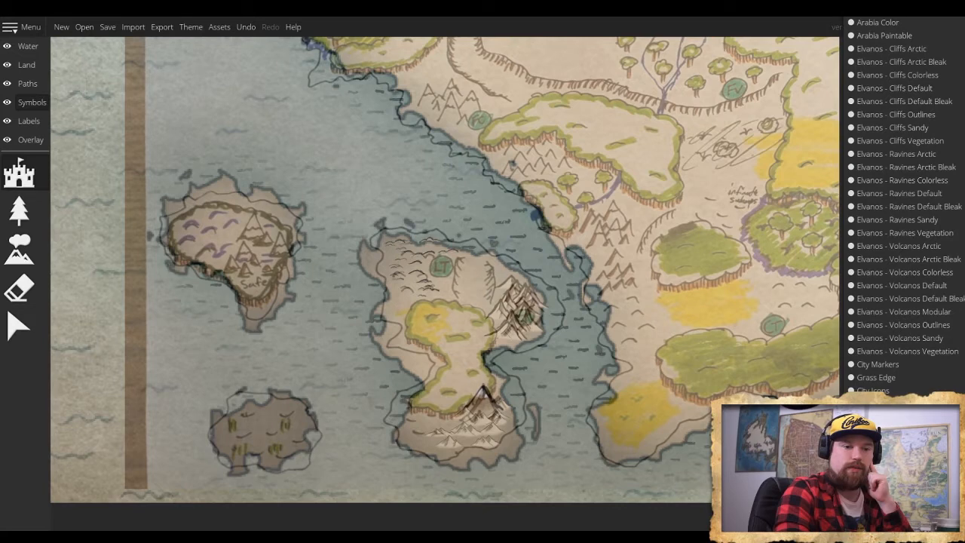
{"action": "left_click", "coordinate": [877, 443]}
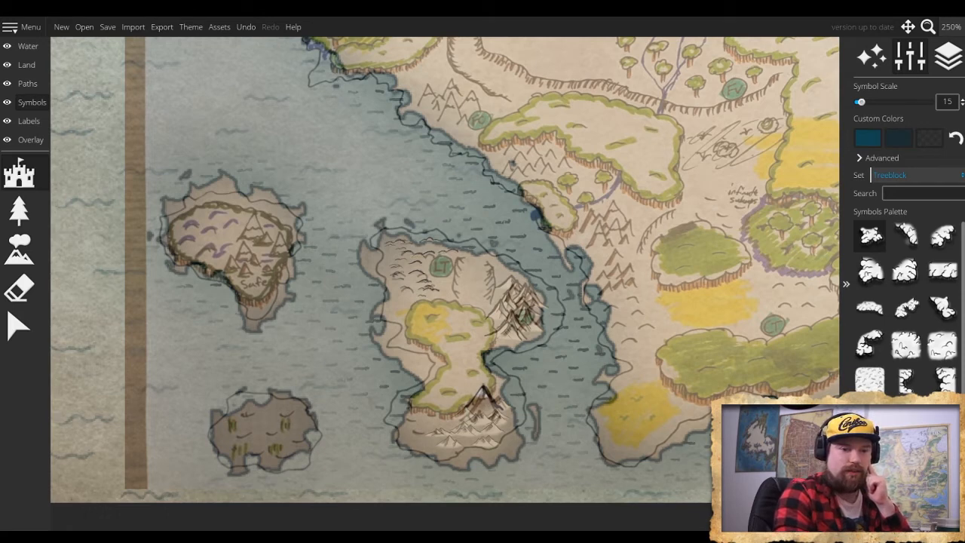
{"action": "left_click", "coordinate": [868, 308]}
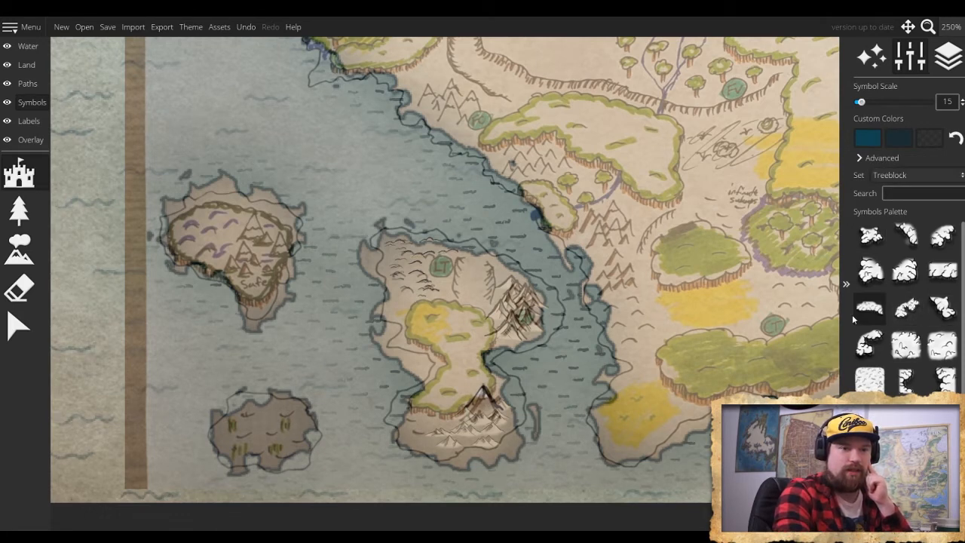
{"action": "left_click", "coordinate": [441, 416]}
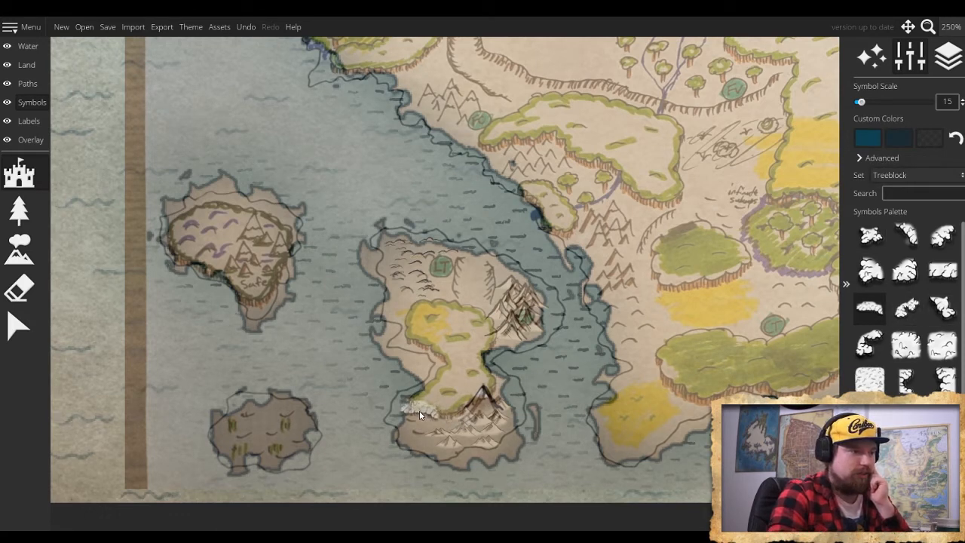
{"action": "left_click", "coordinate": [421, 412]}
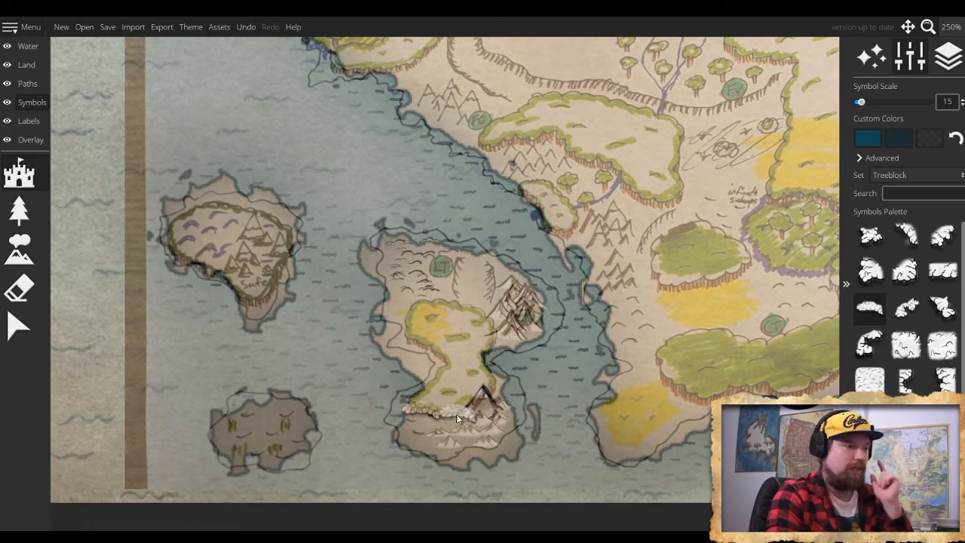
- Continue the row of elongated tree blocks along the plateau's southern edge toward the large peak at symbol scale 15
{"action": "scroll", "coordinate": [491, 421], "scroll_direction": "up", "scroll_amount": 3}
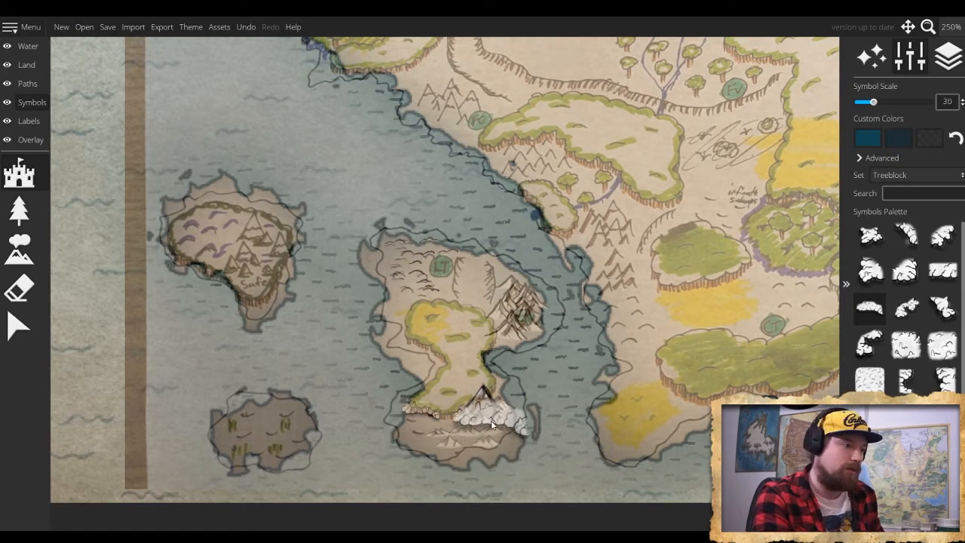
{"action": "scroll", "coordinate": [491, 420], "scroll_direction": "down", "scroll_amount": 4}
{"action": "scroll", "coordinate": [490, 421], "scroll_direction": "up", "scroll_amount": 3}
{"action": "scroll", "coordinate": [464, 420], "scroll_direction": "down", "scroll_amount": 1}
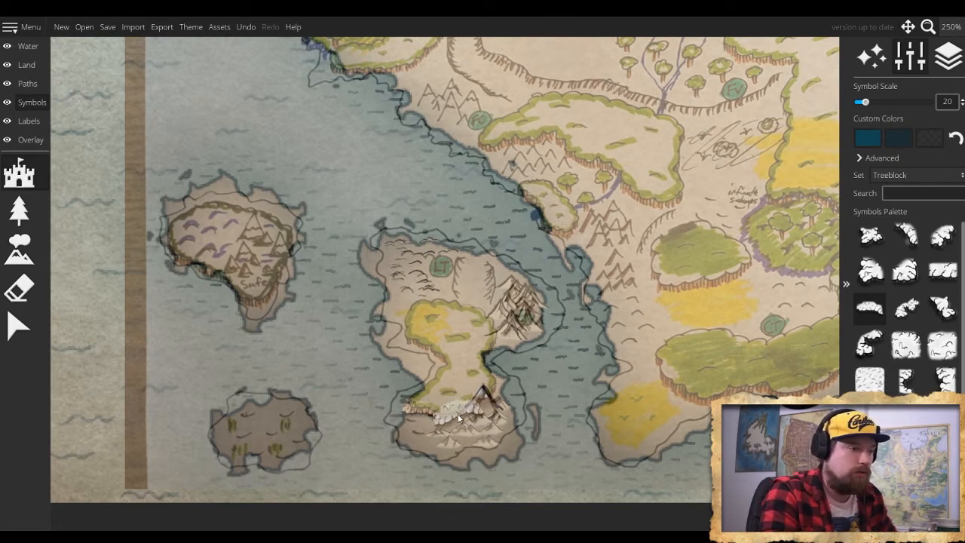
{"action": "scroll", "coordinate": [464, 417], "scroll_direction": "up", "scroll_amount": 3}
{"action": "scroll", "coordinate": [458, 411], "scroll_direction": "down", "scroll_amount": 5}
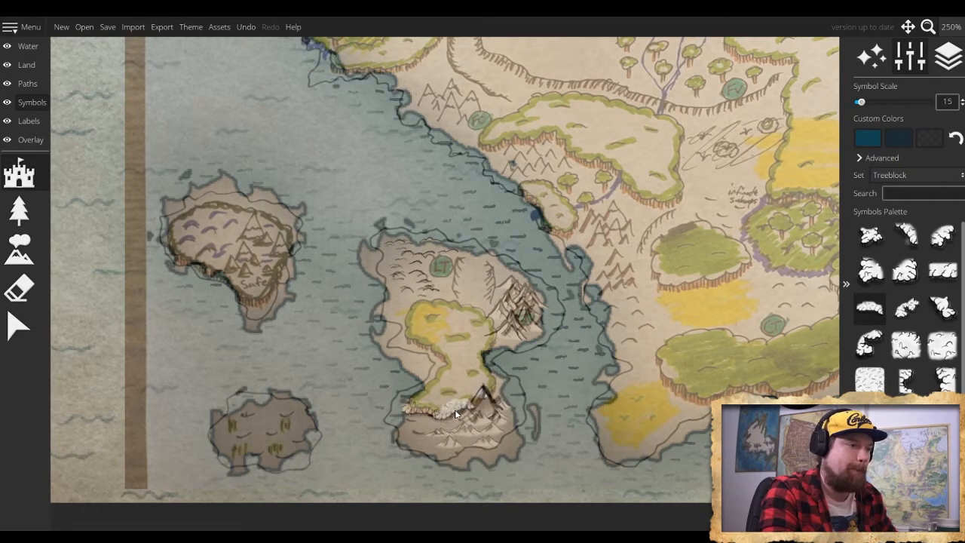
{"action": "left_click", "coordinate": [455, 413]}
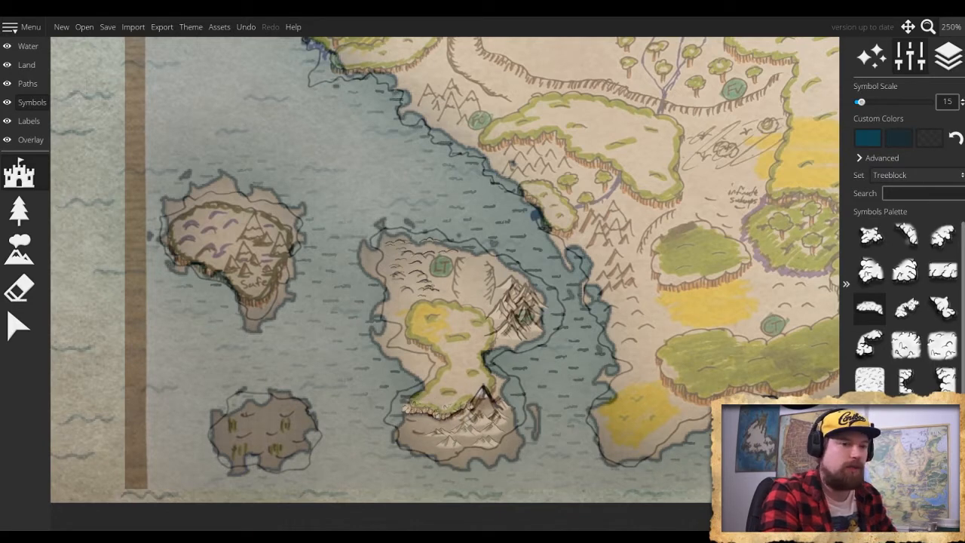
- Place tree blocks around the plateau's southwestern corner, undoing and replacing the first one
{"action": "left_click", "coordinate": [408, 403]}
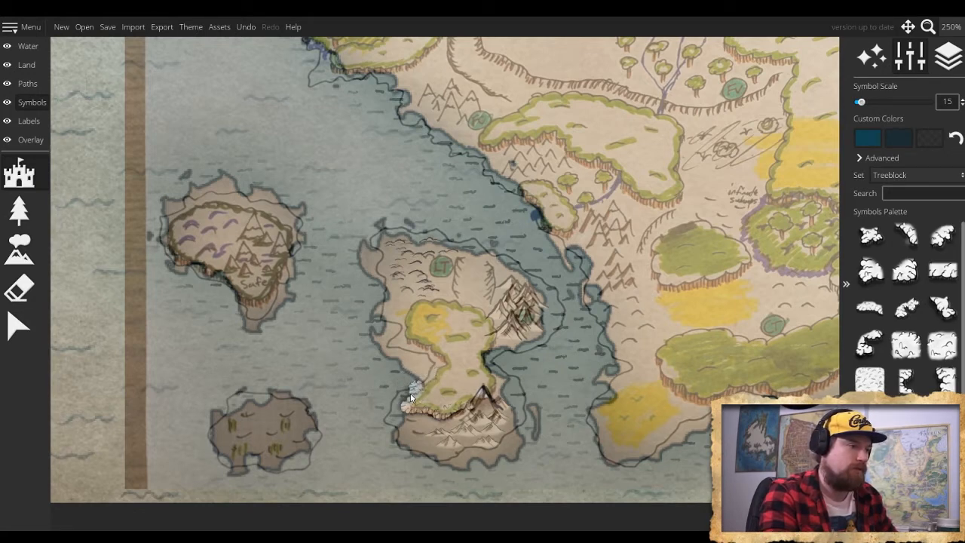
{"action": "key", "text": "ctrl+z"}
{"action": "left_click", "coordinate": [407, 403]}
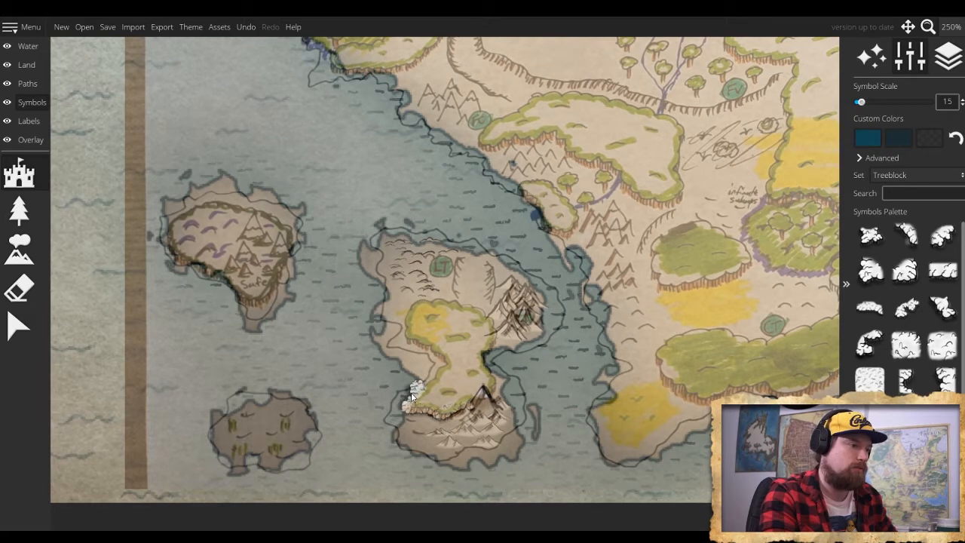
{"action": "left_click", "coordinate": [411, 392]}
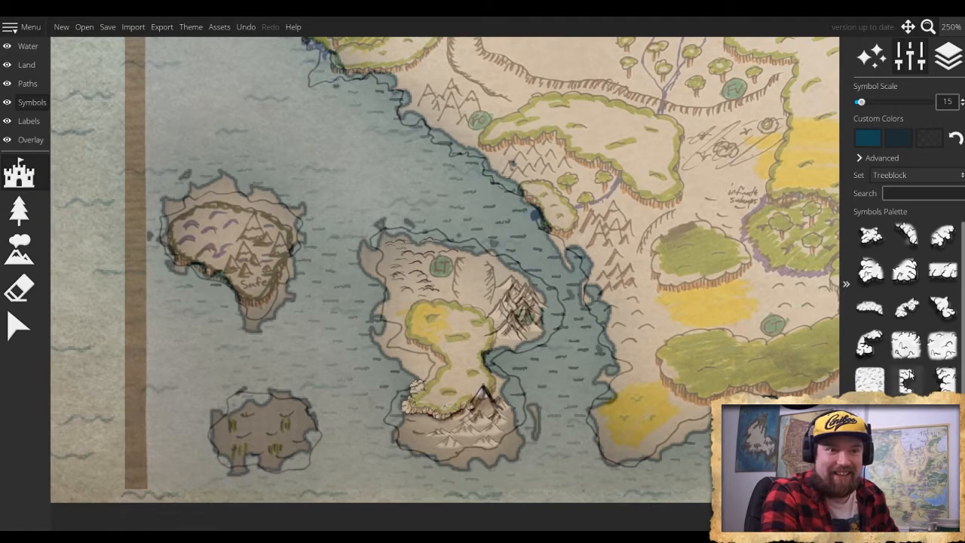
- Line the plateau's eastern, northern and northwestern edges with tree blocks at symbol scale 15, using the narrow vertical blocks for the sides
{"action": "scroll", "coordinate": [913, 347], "scroll_direction": "down", "scroll_amount": 1}
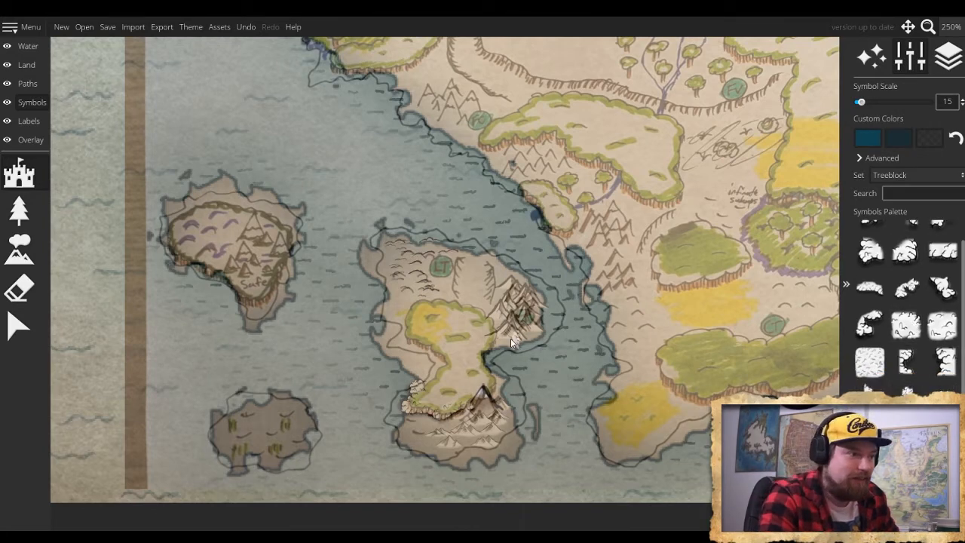
{"action": "left_click", "coordinate": [493, 329]}
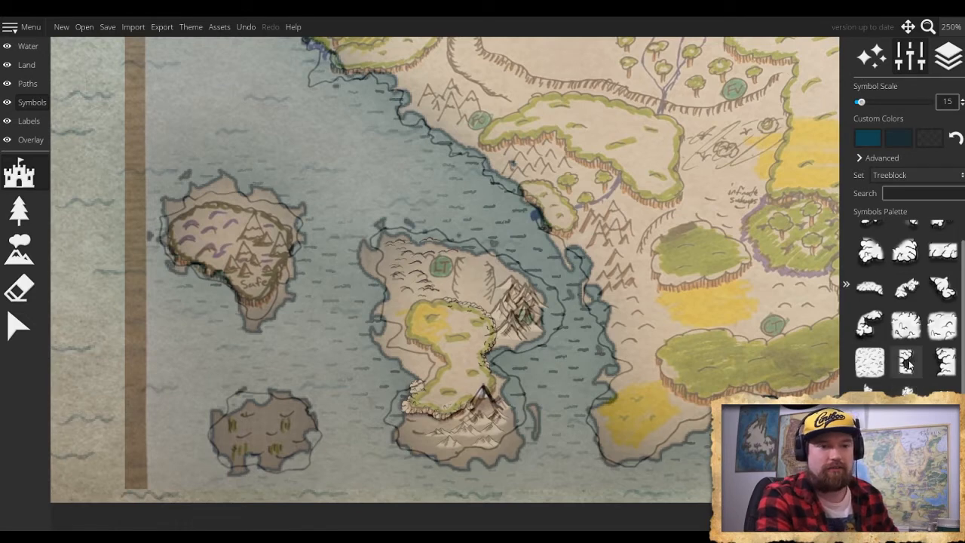
{"action": "left_click", "coordinate": [942, 362]}
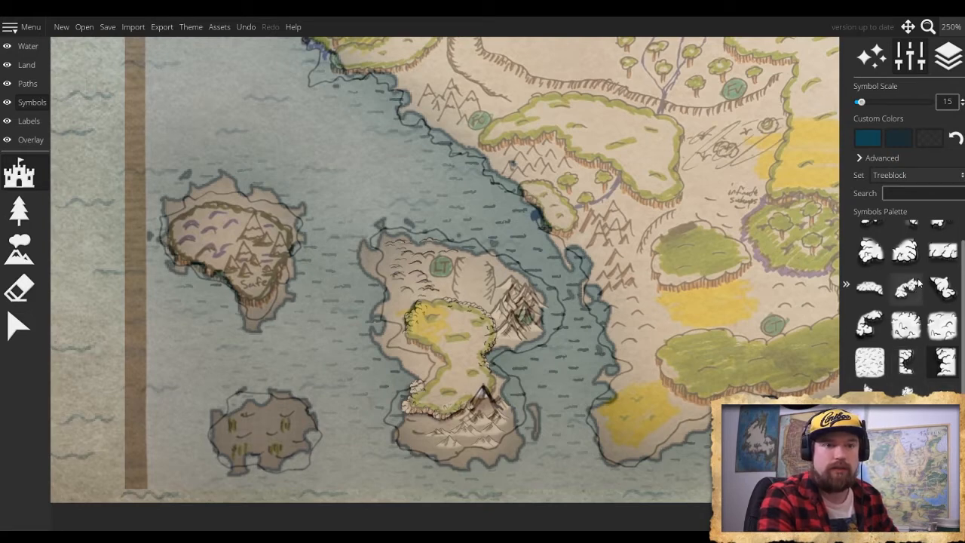
- Close the tree border along the plateau's narrow western waist with elongated and small blocks, reducing the symbol scale to 10
{"action": "left_click", "coordinate": [878, 295]}
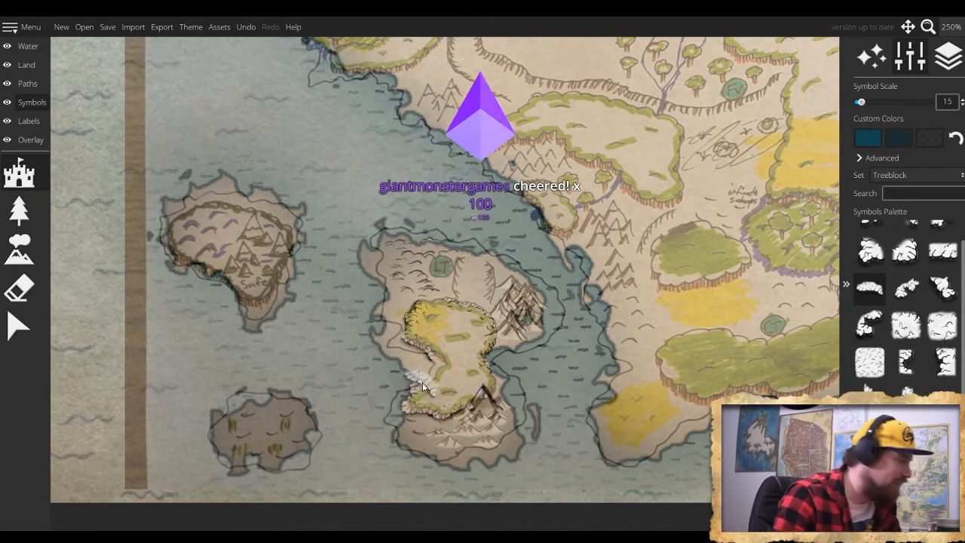
{"action": "left_click_drag", "start_coordinate": [422, 383], "coordinate": [427, 352]}
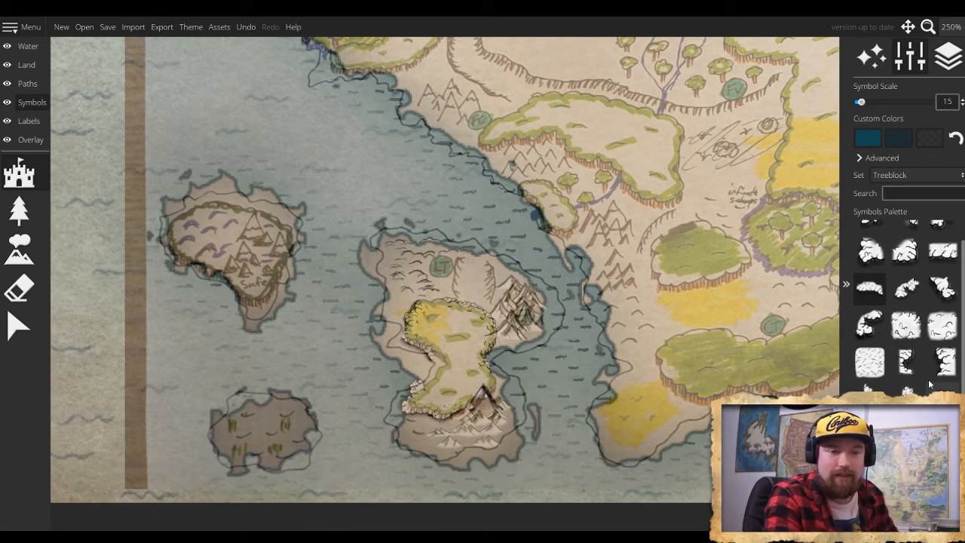
{"action": "left_click", "coordinate": [944, 362]}
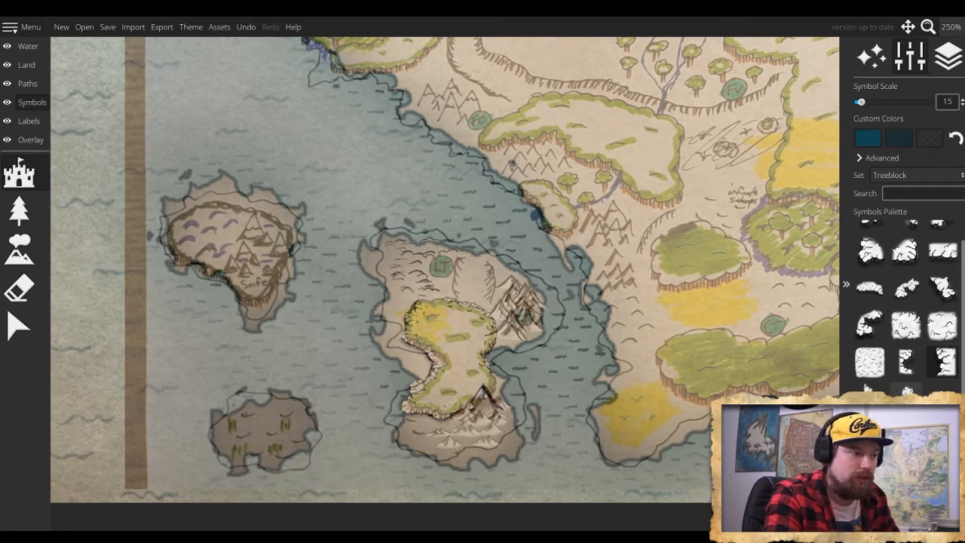
{"action": "left_click", "coordinate": [907, 391]}
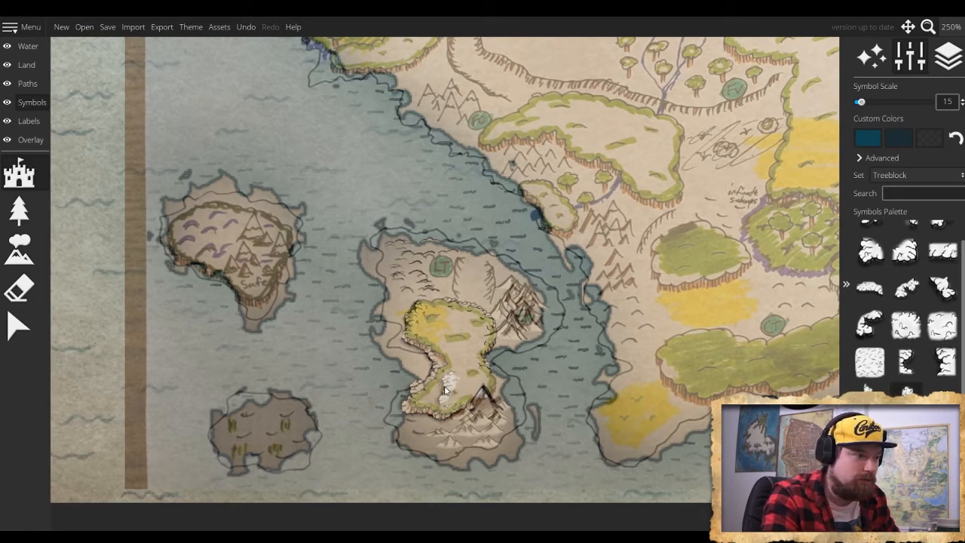
{"action": "scroll", "coordinate": [442, 387], "scroll_direction": "down", "scroll_amount": 1}
{"action": "left_click", "coordinate": [420, 384]}
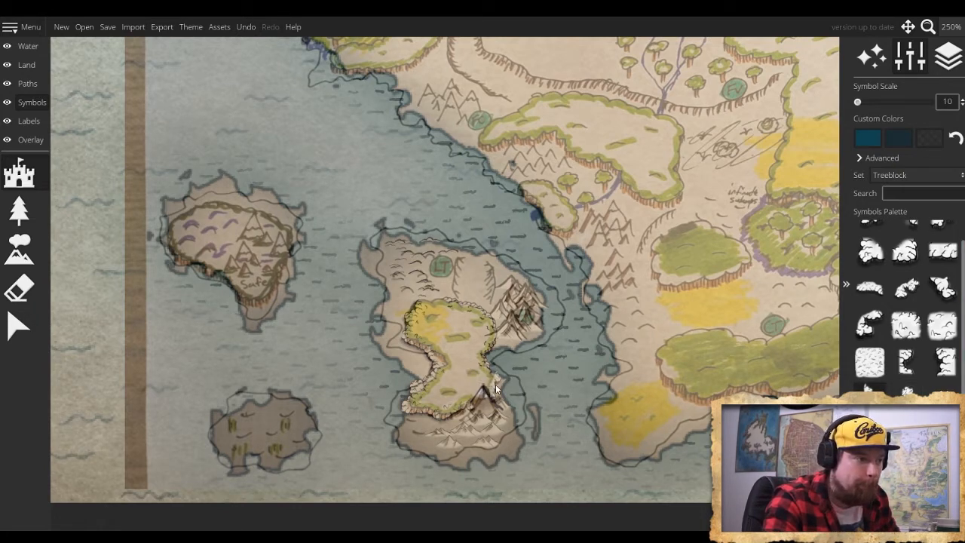
- Extend the tree-block border down the plateau's southeastern edge beside the large peak, ending at symbol scale 10
{"action": "scroll", "coordinate": [496, 388], "scroll_direction": "up", "scroll_amount": 2}
{"action": "scroll", "coordinate": [496, 387], "scroll_direction": "down", "scroll_amount": 2}
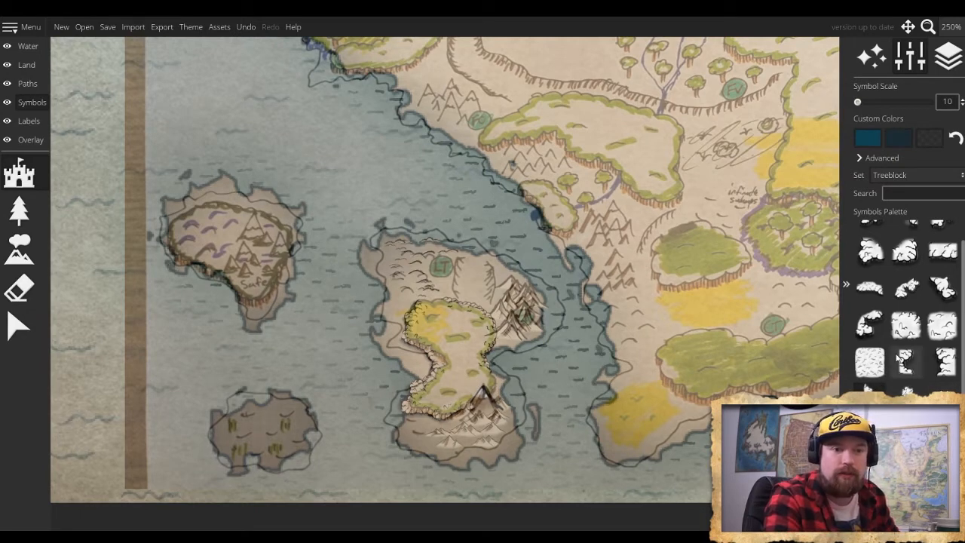
{"action": "left_click", "coordinate": [909, 367]}
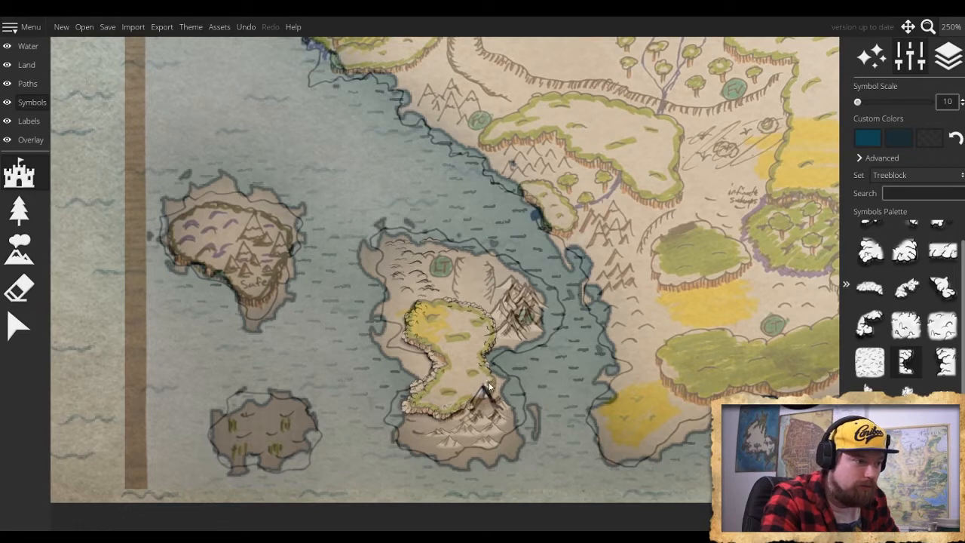
{"action": "scroll", "coordinate": [493, 381], "scroll_direction": "up", "scroll_amount": 2}
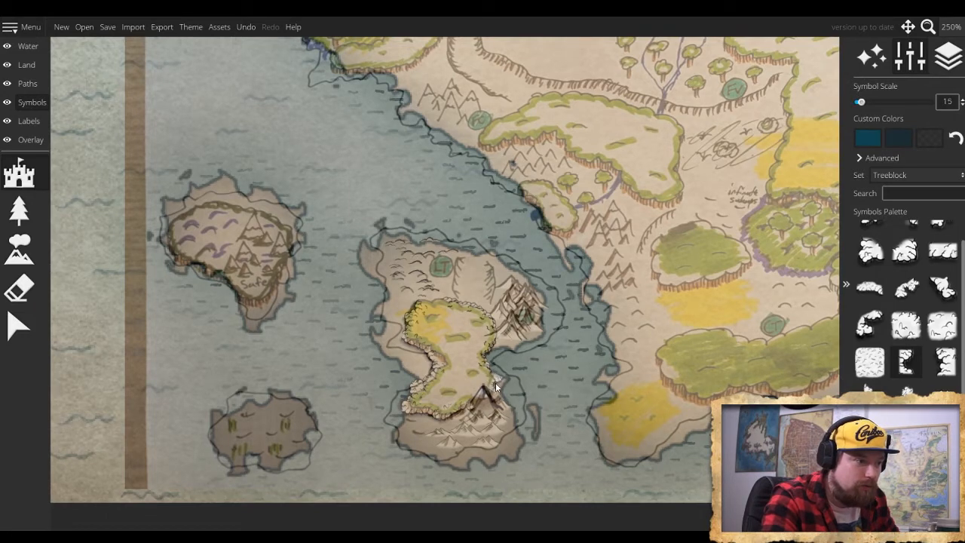
{"action": "scroll", "coordinate": [490, 382], "scroll_direction": "down", "scroll_amount": 1}
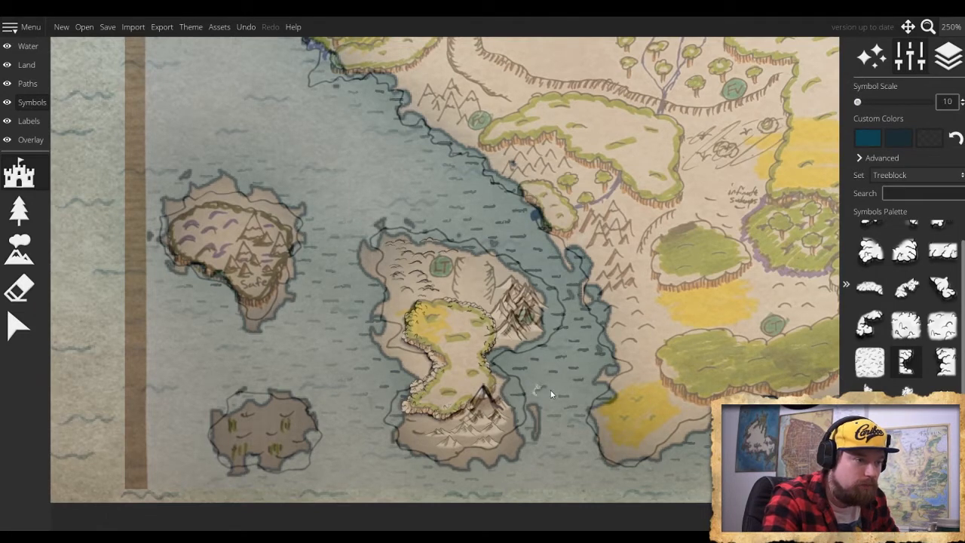
{"action": "scroll", "coordinate": [929, 302], "scroll_direction": "up", "scroll_amount": 1}
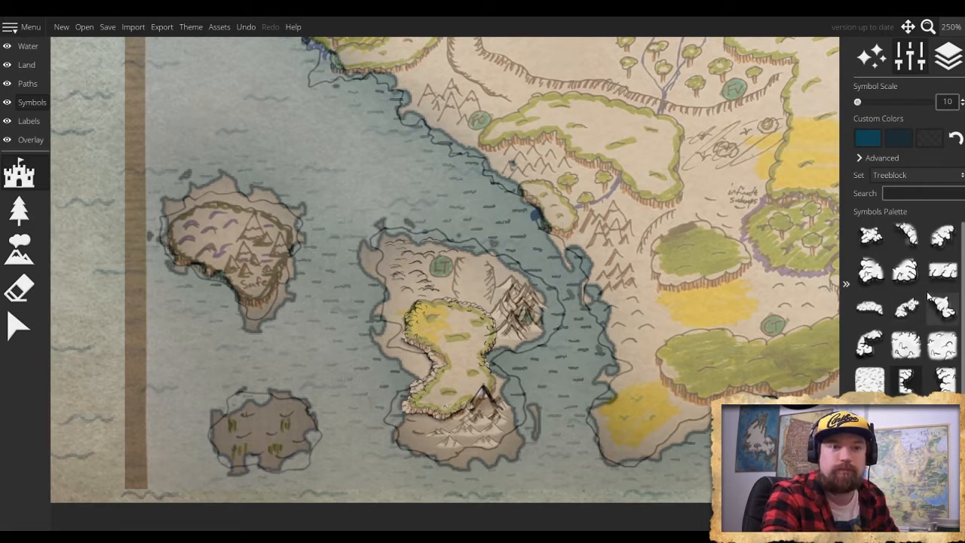
{"action": "left_click", "coordinate": [905, 270]}
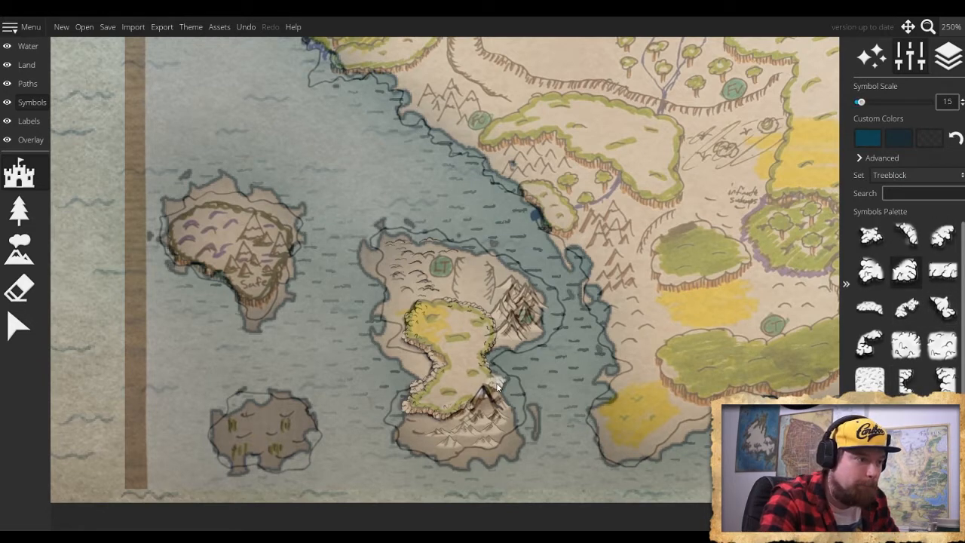
{"action": "scroll", "coordinate": [491, 384], "scroll_direction": "down", "scroll_amount": 1}
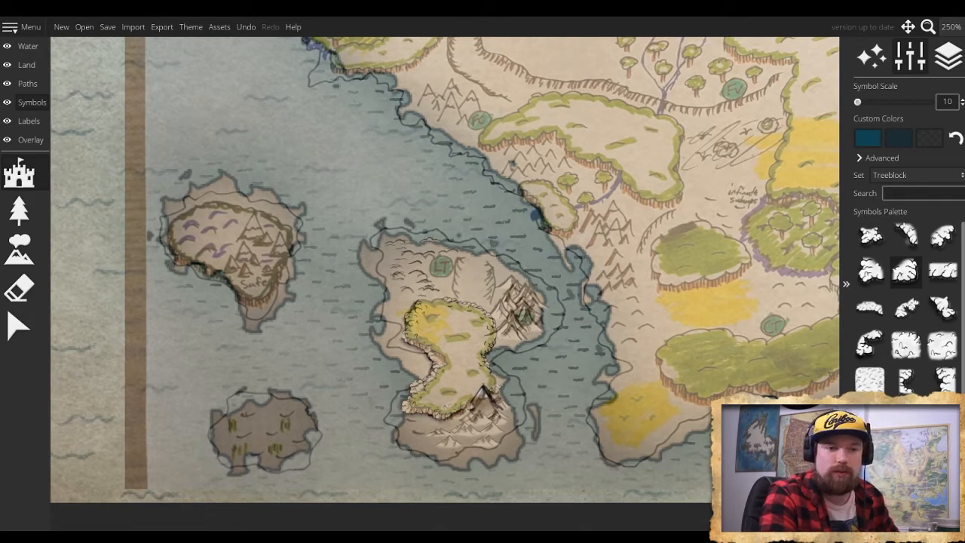
{"action": "scroll", "coordinate": [504, 377], "scroll_direction": "up", "scroll_amount": 3}
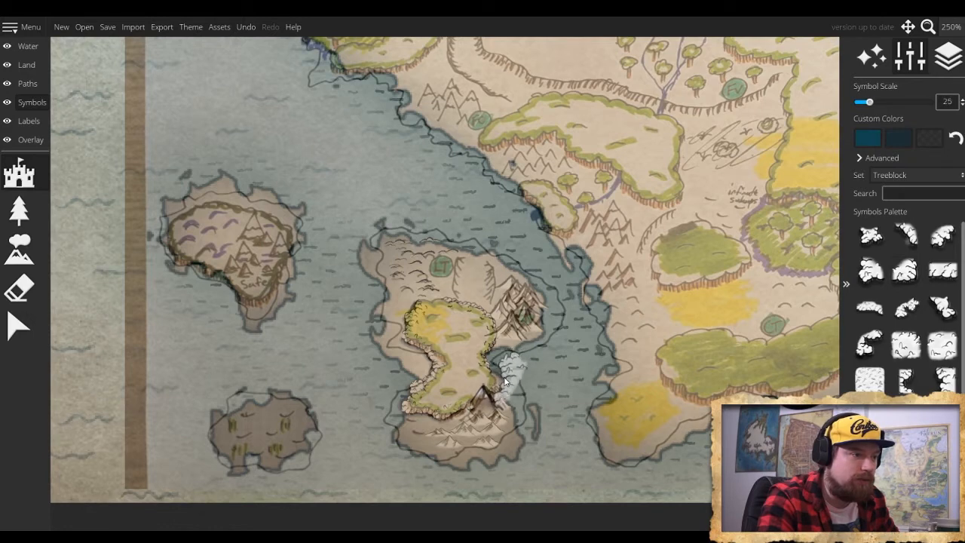
{"action": "scroll", "coordinate": [505, 379], "scroll_direction": "down", "scroll_amount": 3}
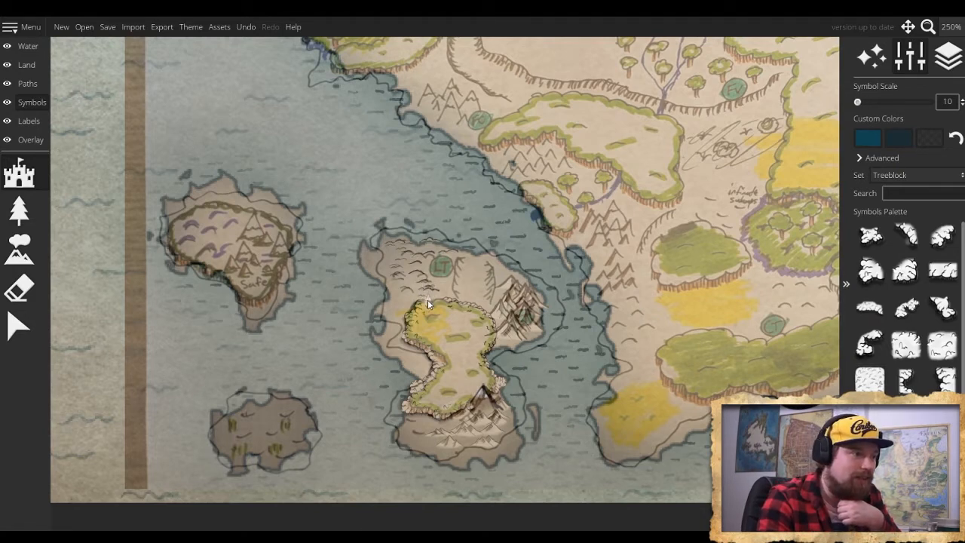
- Fill the plateau's interior with tree-block texture symbols, using symbol scale 15 and finishing at 10
{"action": "scroll", "coordinate": [427, 299], "scroll_direction": "up", "scroll_amount": 4}
{"action": "scroll", "coordinate": [435, 302], "scroll_direction": "down", "scroll_amount": 3}
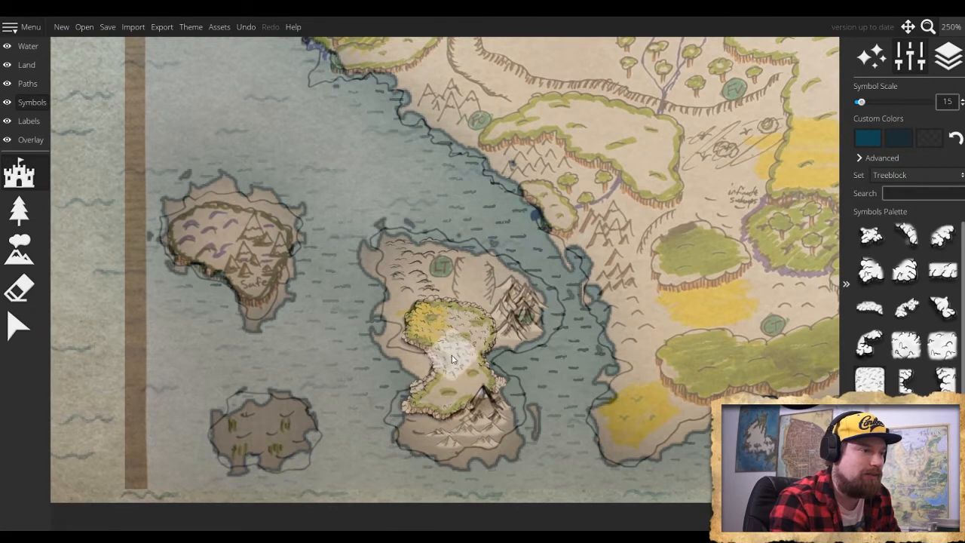
{"action": "scroll", "coordinate": [460, 389], "scroll_direction": "down", "scroll_amount": 1}
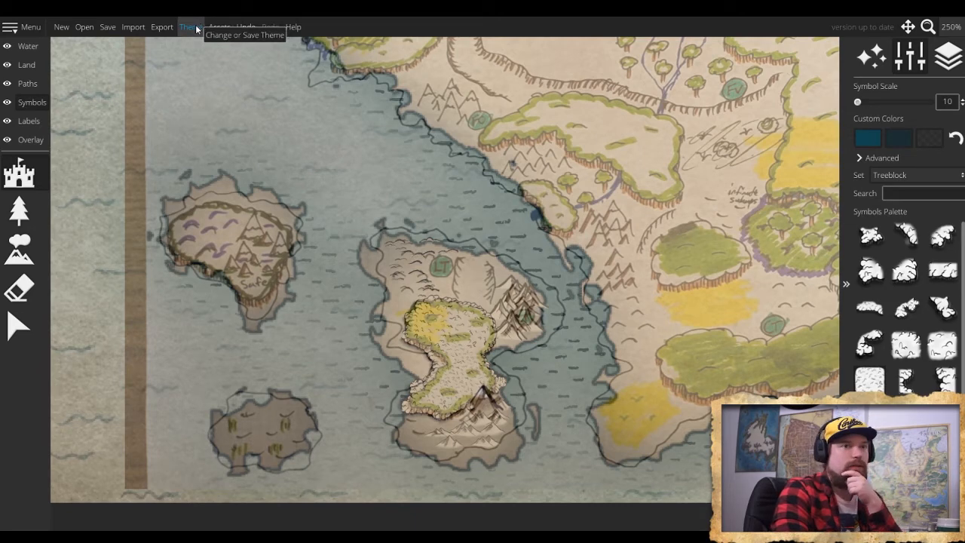
{"action": "left_click", "coordinate": [33, 105]}
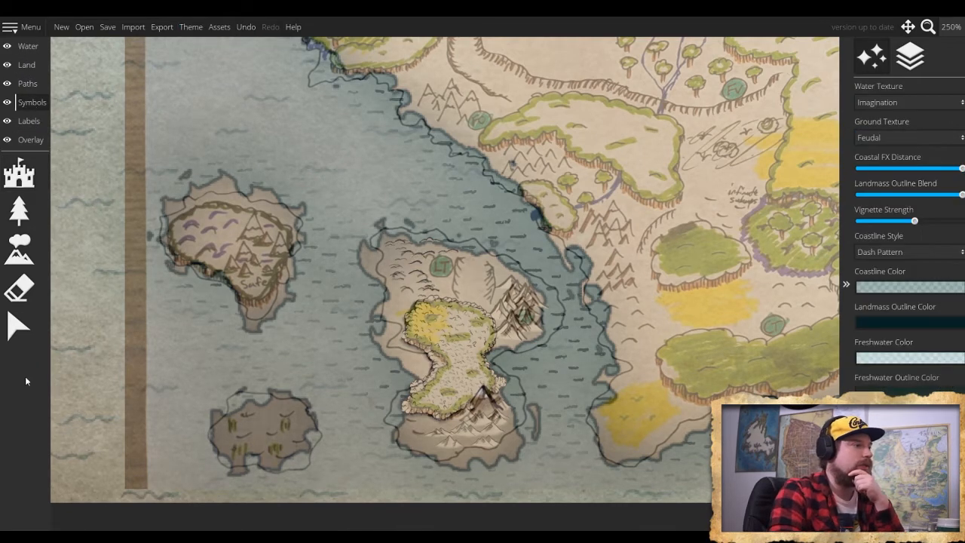
{"action": "left_click", "coordinate": [20, 341]}
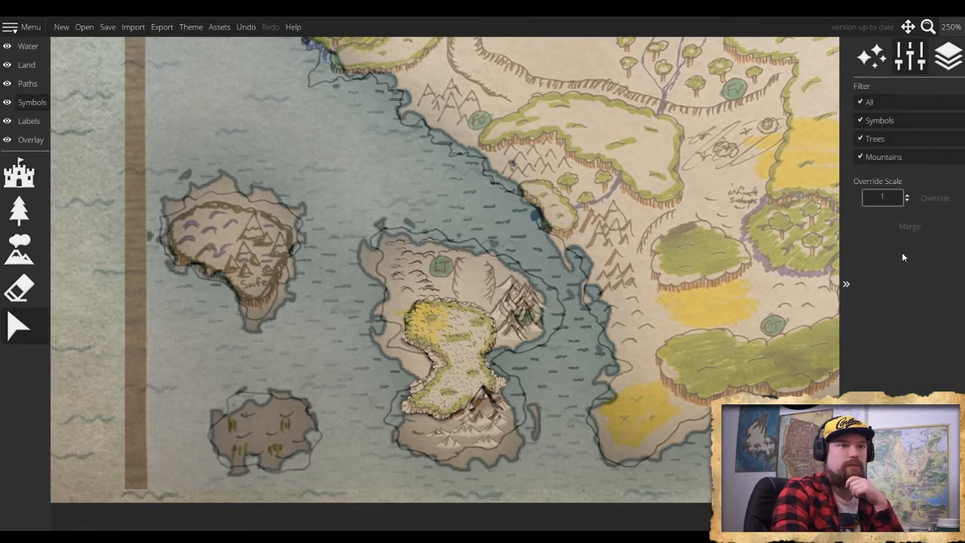
{"action": "left_click", "coordinate": [871, 55]}
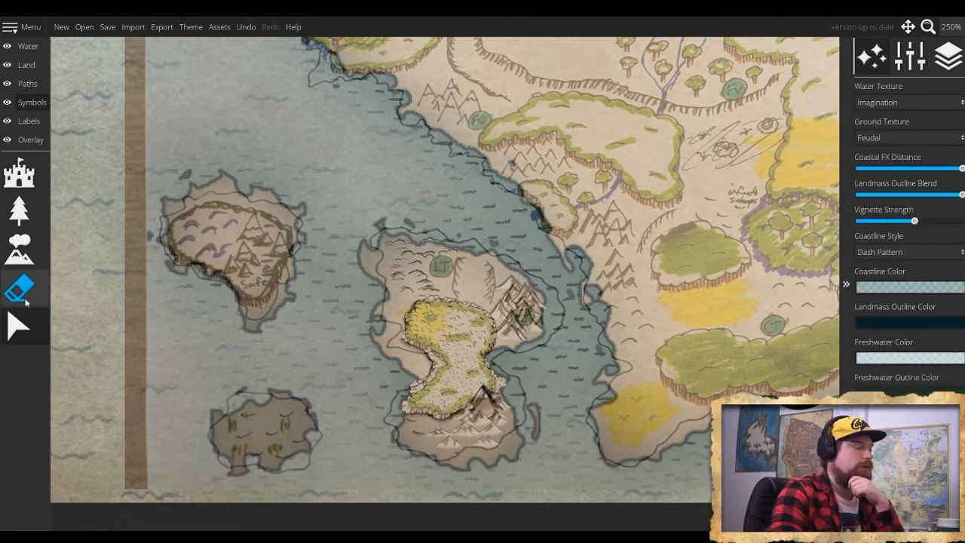
{"action": "left_click", "coordinate": [20, 329]}
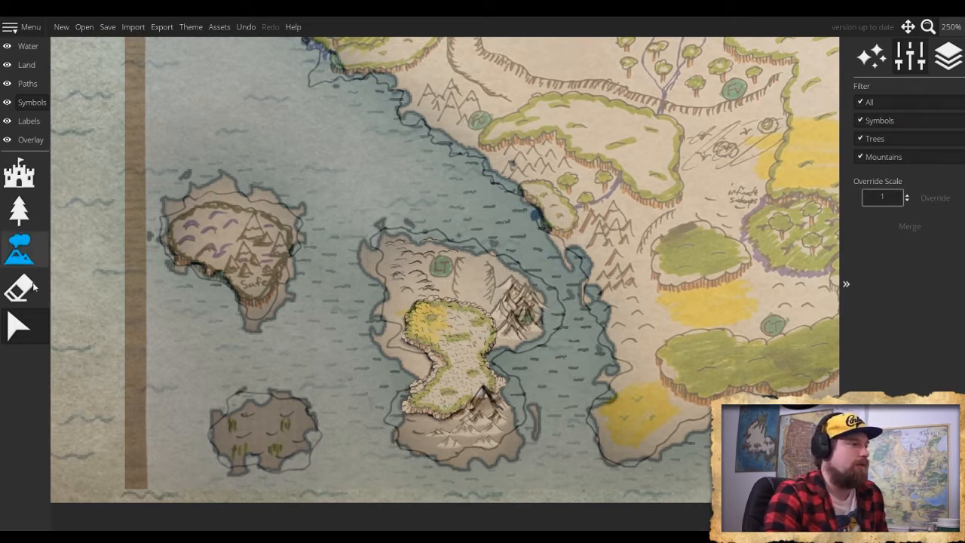
{"action": "left_click", "coordinate": [872, 58]}
{"action": "left_click", "coordinate": [908, 59]}
{"action": "left_click", "coordinate": [939, 60]}
{"action": "left_click", "coordinate": [874, 59]}
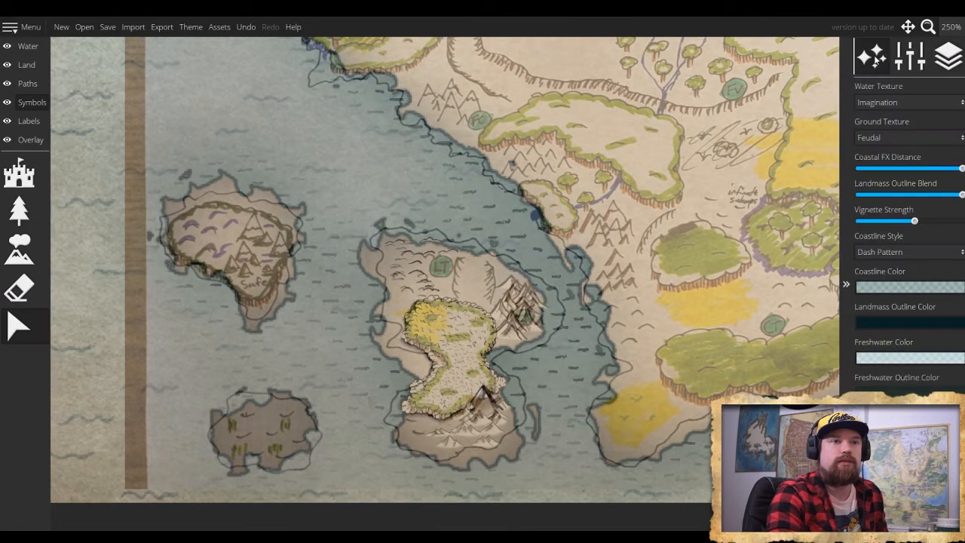
- Paint the northeastern part of the central island's forest dark green with the soft land brush at size 14
{"action": "left_click", "coordinate": [27, 65]}
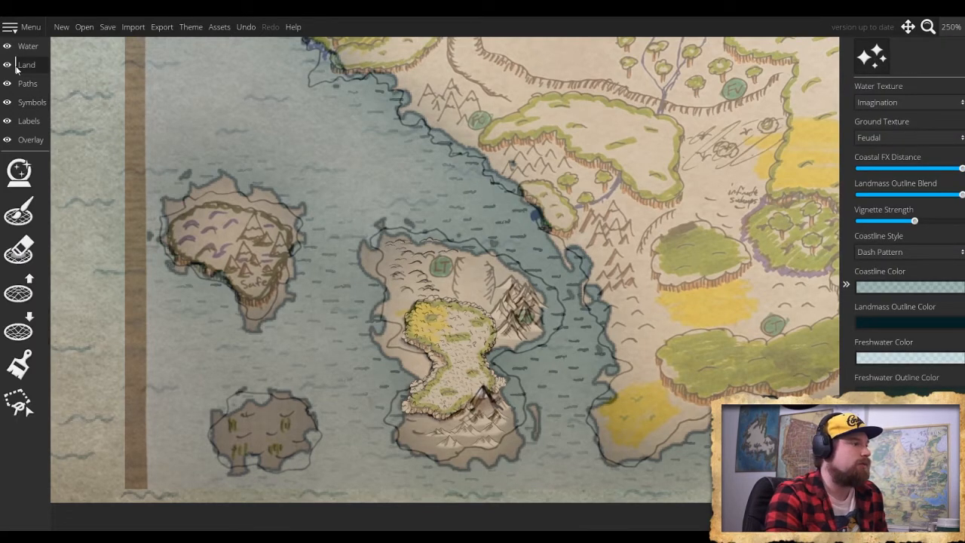
{"action": "left_click", "coordinate": [19, 364]}
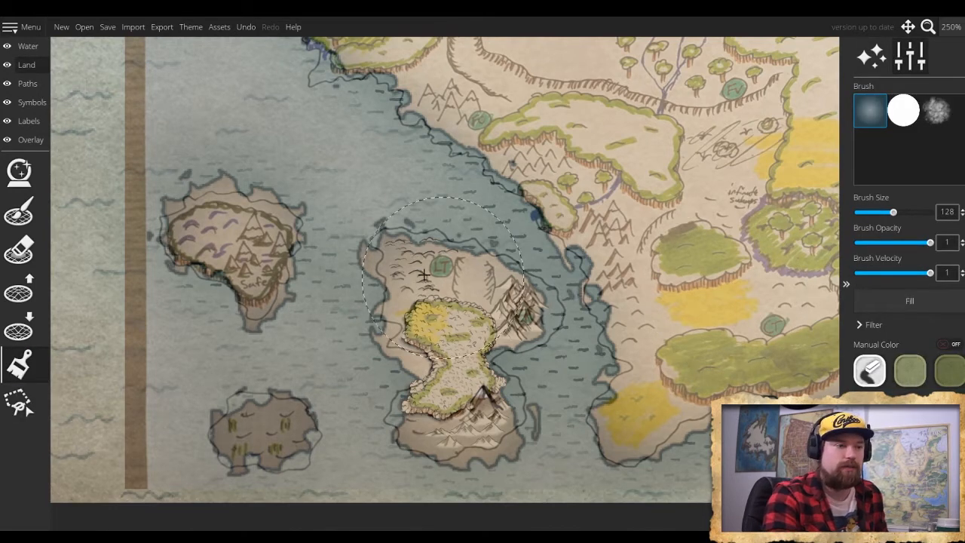
{"action": "scroll", "coordinate": [437, 300], "scroll_direction": "up", "scroll_amount": 1}
{"action": "scroll", "coordinate": [448, 309], "scroll_direction": "down", "scroll_amount": 2}
{"action": "scroll", "coordinate": [447, 310], "scroll_direction": "down", "scroll_amount": 5}
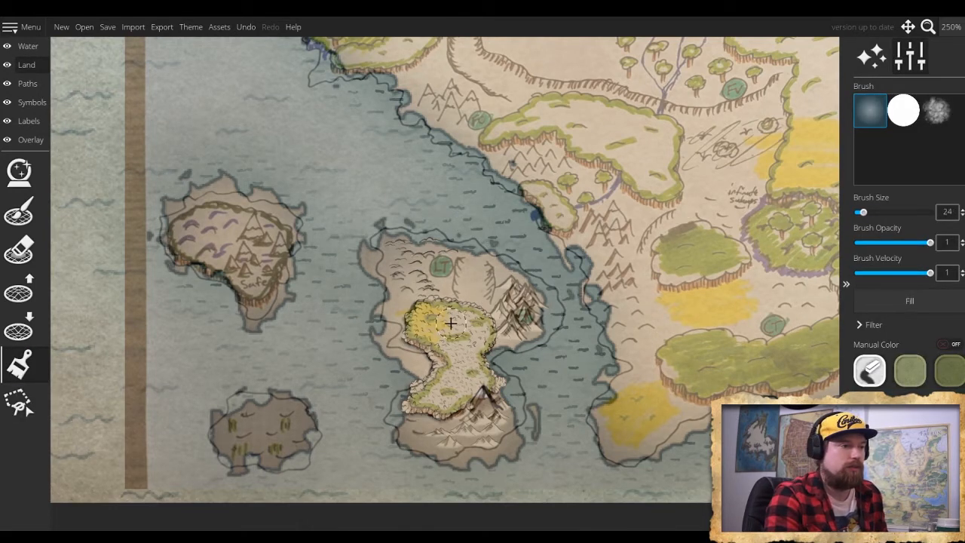
{"action": "scroll", "coordinate": [450, 322], "scroll_direction": "down", "scroll_amount": 2}
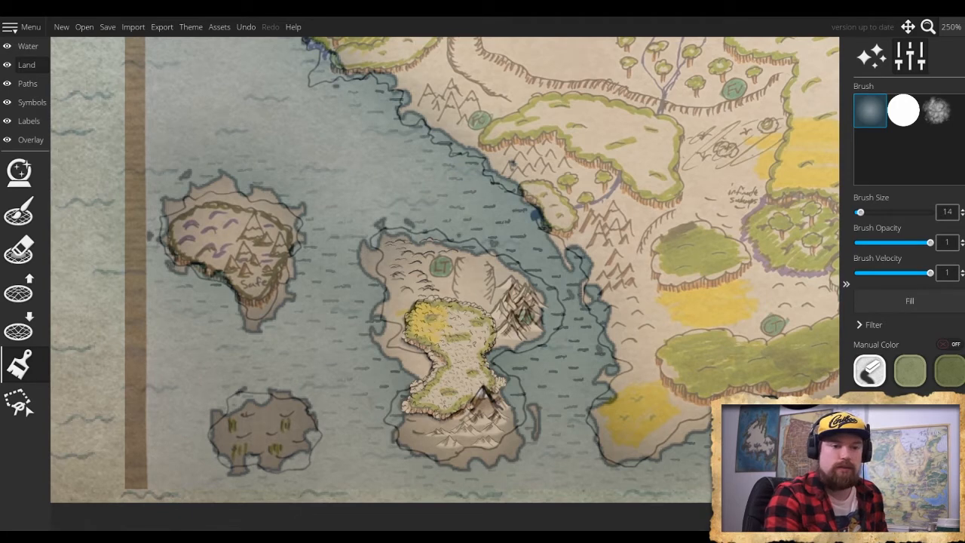
{"action": "mouse_move", "coordinate": [448, 332]}
{"action": "left_mouse_down"}
{"action": "mouse_move", "coordinate": [454, 317]}
{"action": "mouse_move", "coordinate": [474, 324]}
{"action": "mouse_move", "coordinate": [483, 347]}
{"action": "left_mouse_up"}
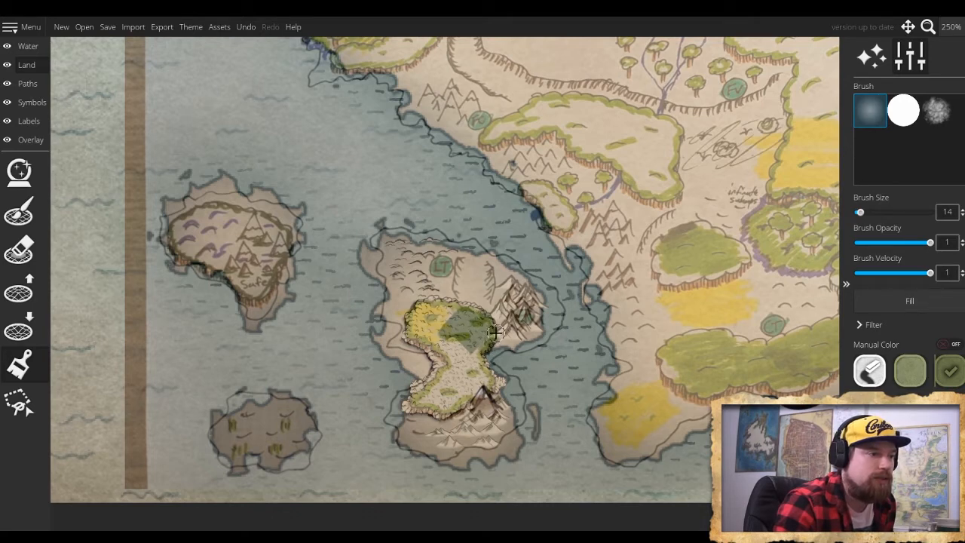
{"action": "left_click_drag", "start_coordinate": [475, 311], "coordinate": [424, 307]}
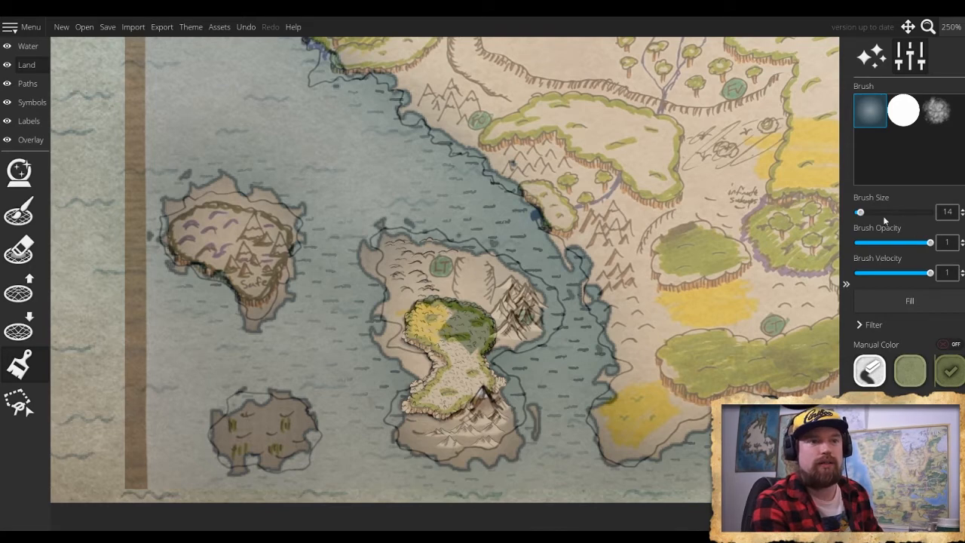
- Set the trace image's opacity to 0
{"action": "left_click", "coordinate": [29, 140]}
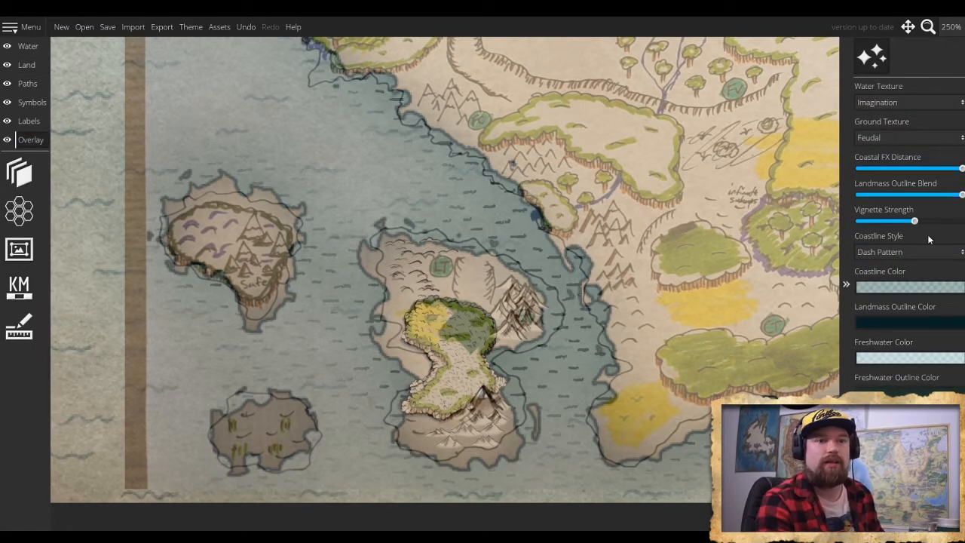
{"action": "left_click", "coordinate": [23, 175]}
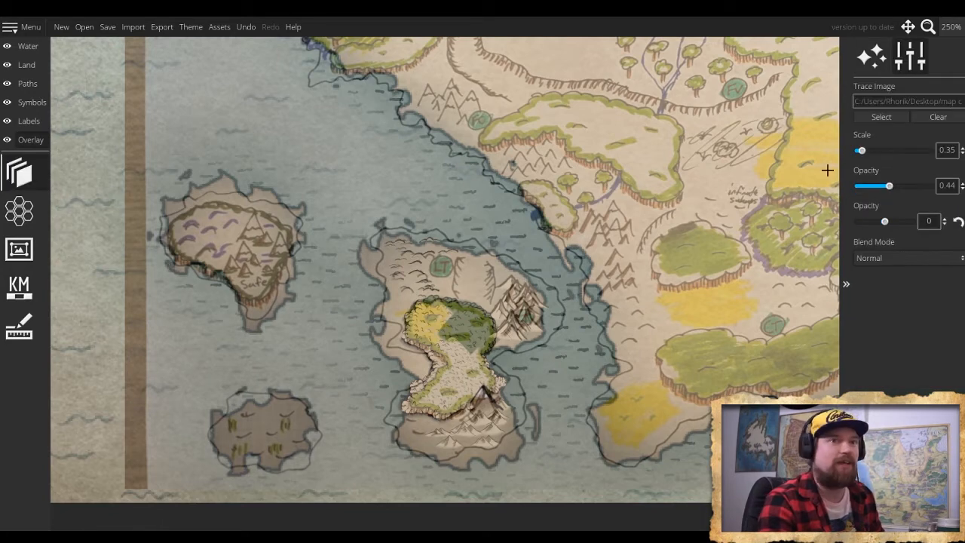
{"action": "left_click_drag", "start_coordinate": [888, 185], "coordinate": [785, 201]}
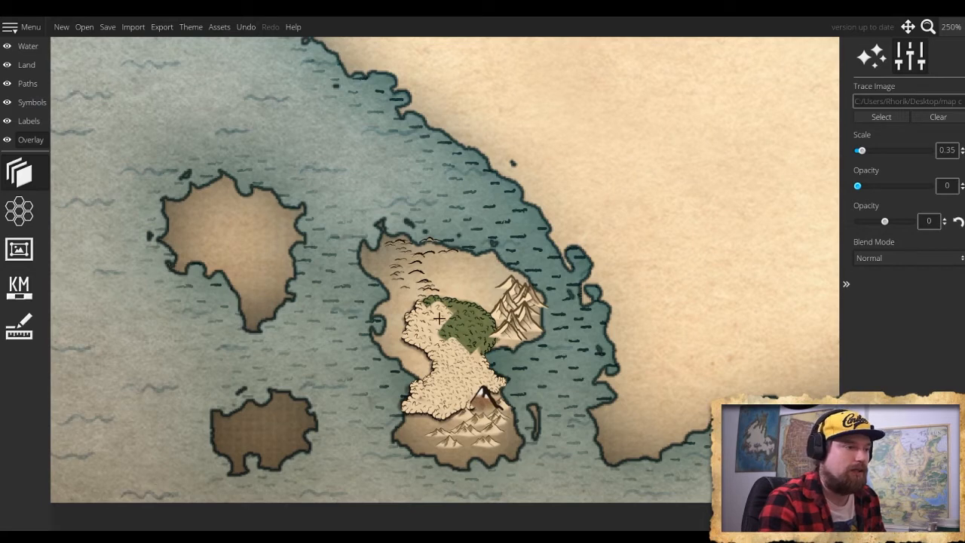
- Paint the rest of the central island's forest dark green, down through the waist to its southwestern end, with brush size 14
{"action": "left_click", "coordinate": [36, 65]}
{"action": "left_click", "coordinate": [19, 364]}
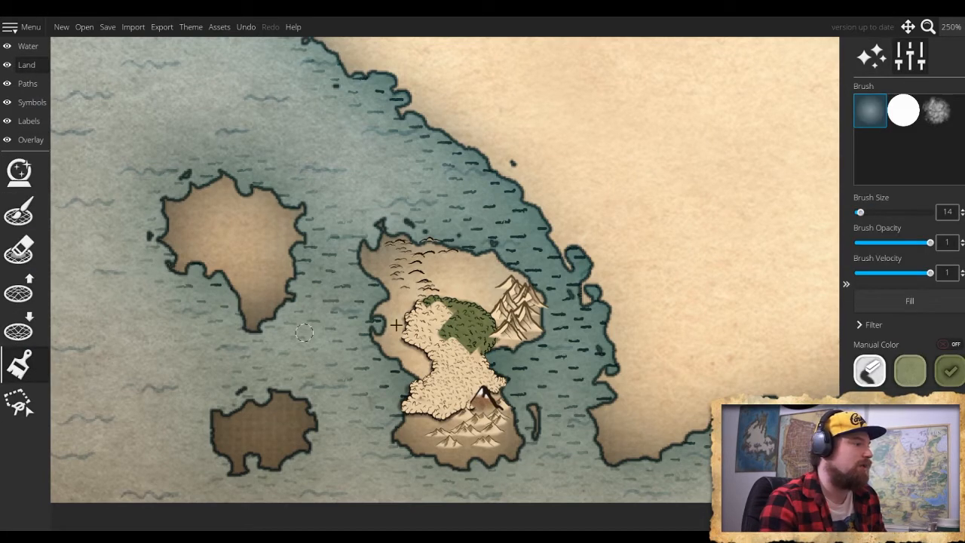
{"action": "mouse_move", "coordinate": [471, 361]}
{"action": "left_mouse_down"}
{"action": "mouse_move", "coordinate": [451, 366]}
{"action": "mouse_move", "coordinate": [482, 342]}
{"action": "mouse_move", "coordinate": [479, 373]}
{"action": "mouse_move", "coordinate": [472, 347]}
{"action": "mouse_move", "coordinate": [471, 373]}
{"action": "mouse_move", "coordinate": [497, 381]}
{"action": "mouse_move", "coordinate": [473, 371]}
{"action": "mouse_move", "coordinate": [461, 345]}
{"action": "mouse_move", "coordinate": [446, 354]}
{"action": "mouse_move", "coordinate": [428, 342]}
{"action": "mouse_move", "coordinate": [422, 309]}
{"action": "mouse_move", "coordinate": [403, 337]}
{"action": "mouse_move", "coordinate": [443, 326]}
{"action": "mouse_move", "coordinate": [424, 318]}
{"action": "mouse_move", "coordinate": [441, 331]}
{"action": "mouse_move", "coordinate": [448, 305]}
{"action": "mouse_move", "coordinate": [486, 337]}
{"action": "left_mouse_up"}
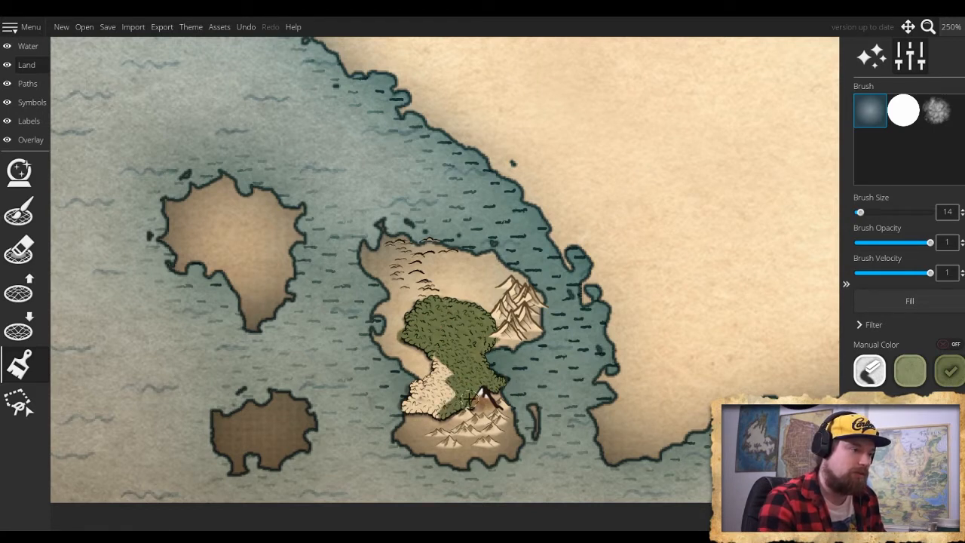
{"action": "mouse_move", "coordinate": [443, 406]}
{"action": "left_mouse_down"}
{"action": "mouse_move", "coordinate": [438, 359]}
{"action": "mouse_move", "coordinate": [438, 384]}
{"action": "mouse_move", "coordinate": [408, 389]}
{"action": "mouse_move", "coordinate": [417, 388]}
{"action": "mouse_move", "coordinate": [412, 413]}
{"action": "left_mouse_up"}
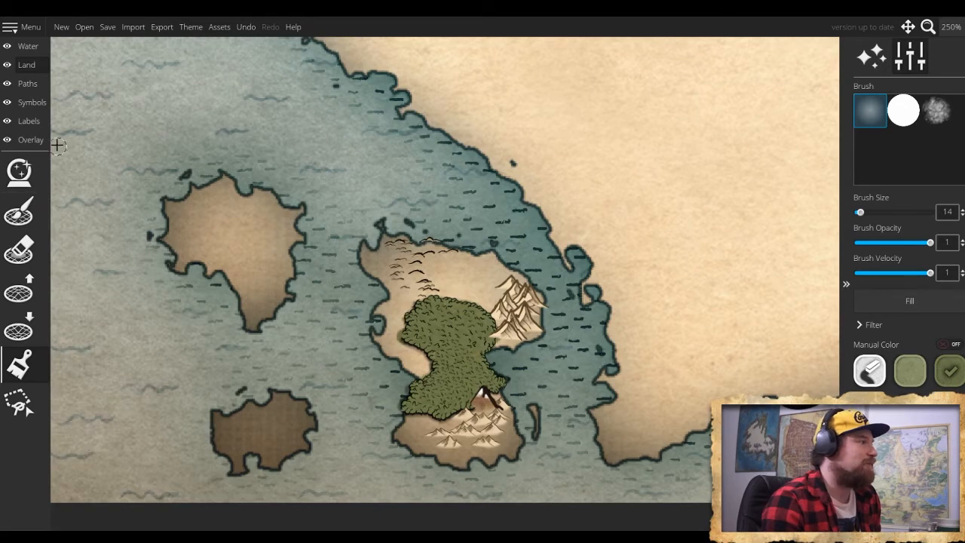
- Erase some of the mountain symbols crowding the forest's eastern side with the symbol eraser at size 12
{"action": "left_click", "coordinate": [32, 102]}
{"action": "left_click", "coordinate": [19, 287]}
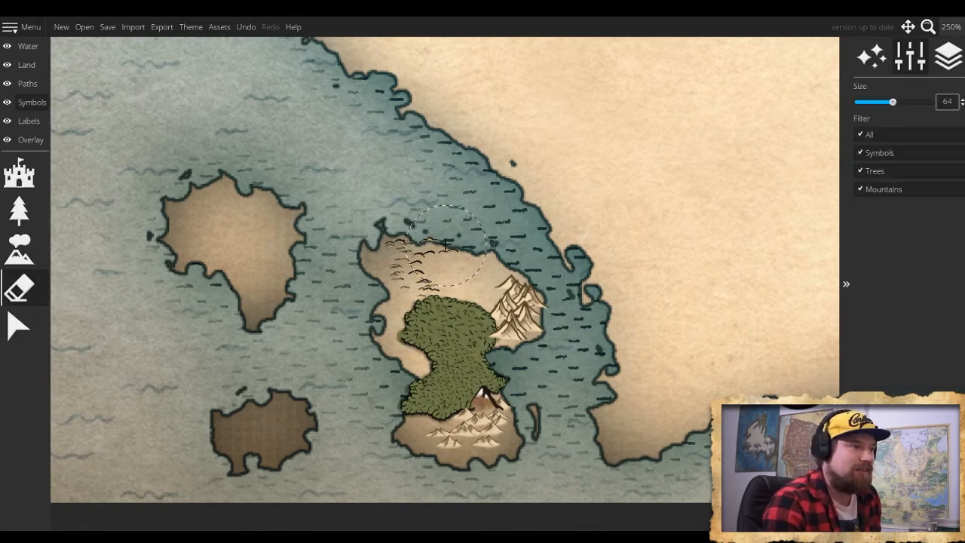
{"action": "scroll", "coordinate": [445, 250], "scroll_direction": "up", "scroll_amount": 4}
{"action": "scroll", "coordinate": [450, 253], "scroll_direction": "down", "scroll_amount": 10}
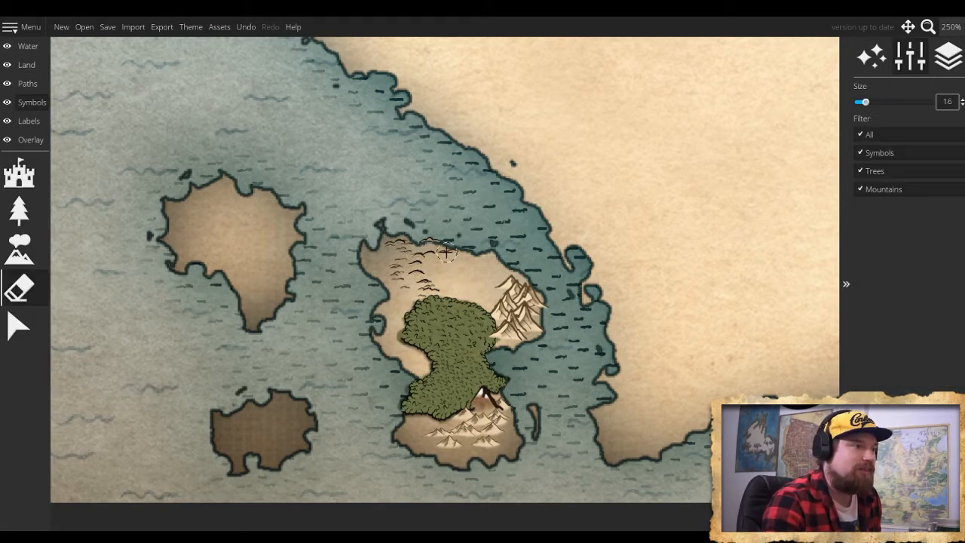
{"action": "scroll", "coordinate": [443, 247], "scroll_direction": "down", "scroll_amount": 1}
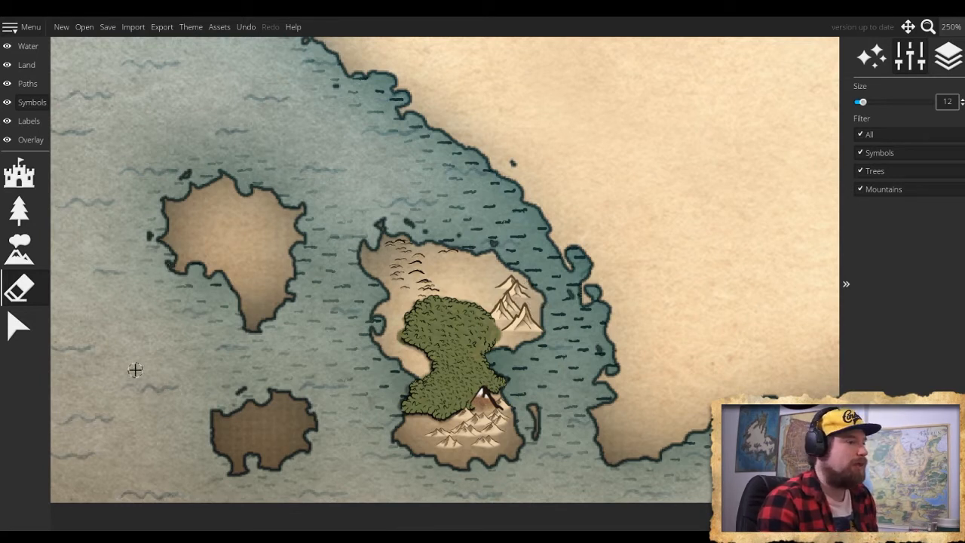
- Add small white peak symbols at symbol scale 10 around the northwestern side of the island's eastern mountains
{"action": "left_click", "coordinate": [34, 243]}
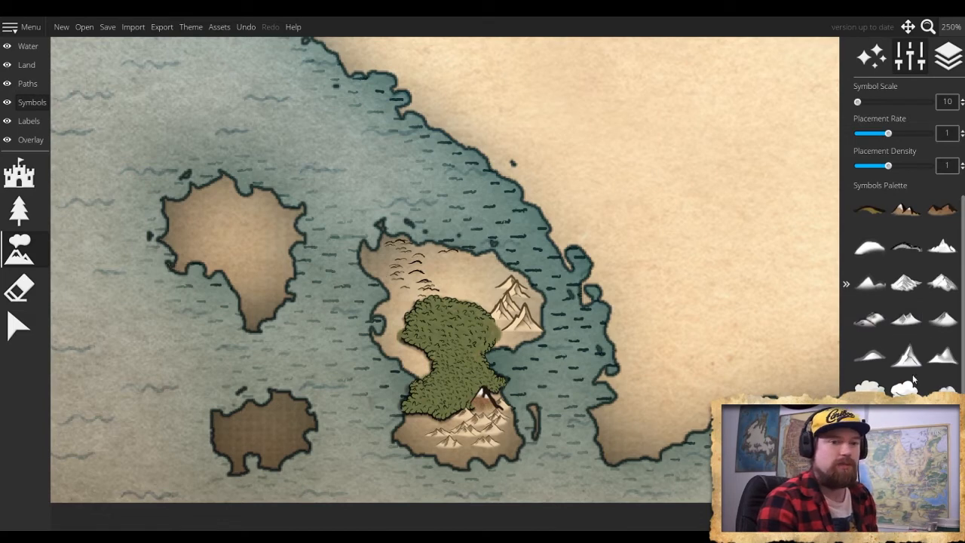
{"action": "left_click", "coordinate": [946, 362]}
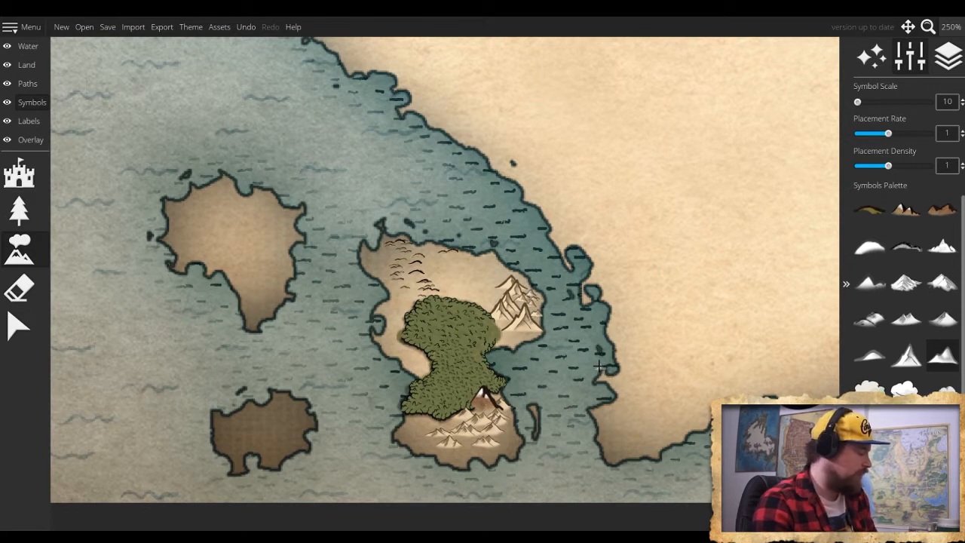
{"action": "key", "text": "ctrl+z"}
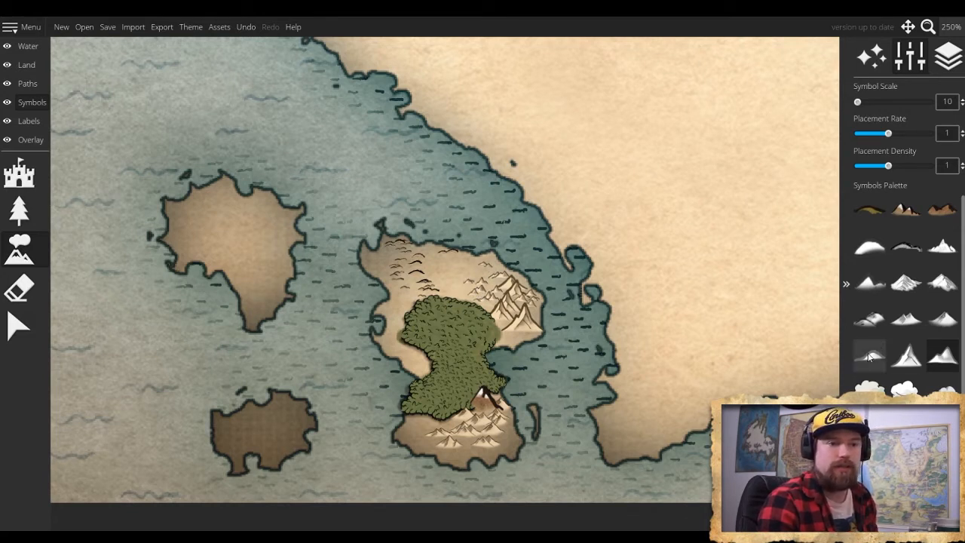
- Scatter rocky hill symbols over the island's northwestern part and among its southern mountains, finishing at symbol scale 35
{"action": "left_click", "coordinate": [869, 319]}
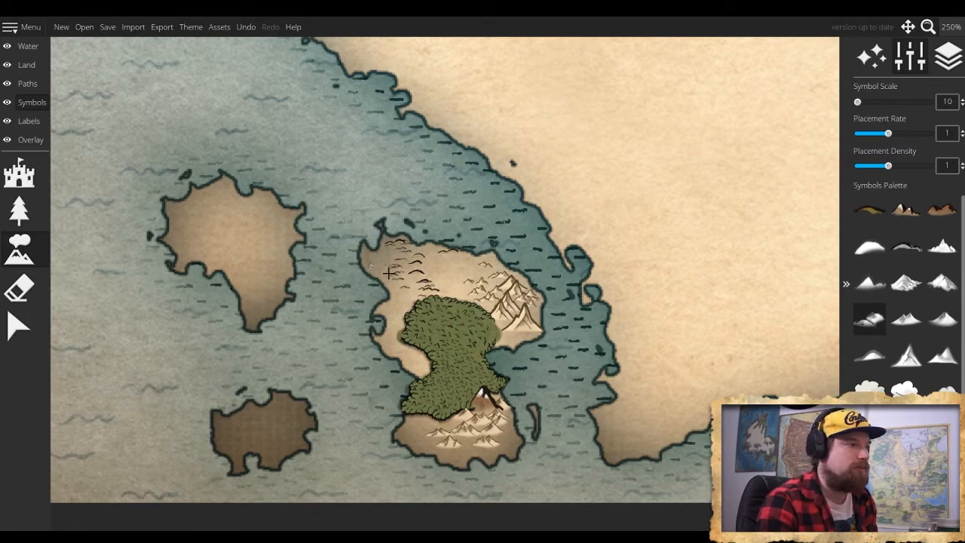
{"action": "scroll", "coordinate": [385, 272], "scroll_direction": "up", "scroll_amount": 10}
{"action": "scroll", "coordinate": [378, 260], "scroll_direction": "down", "scroll_amount": 5}
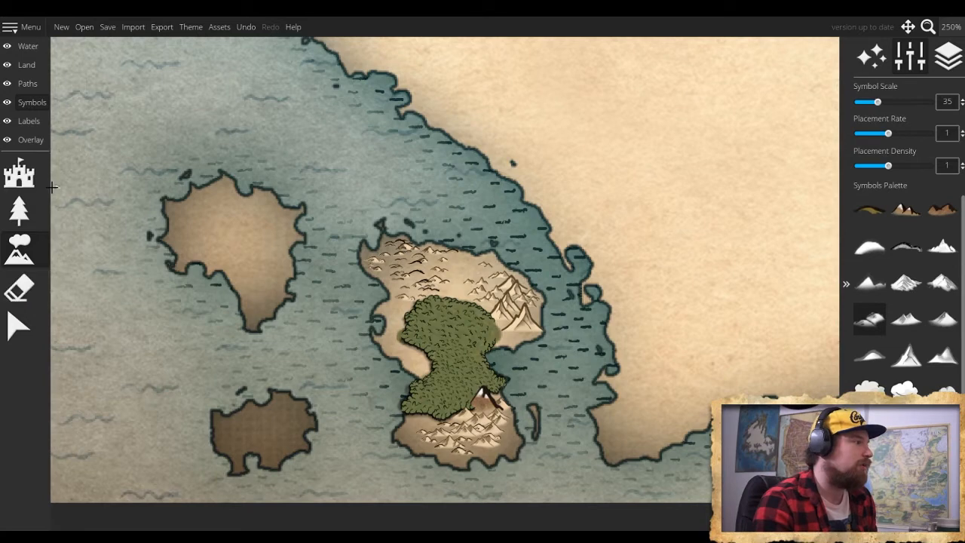
- Pick the curved tree block from the Treeblock set, then rotate and mirror it to fit the forest's eastern edge
{"action": "left_click", "coordinate": [19, 211]}
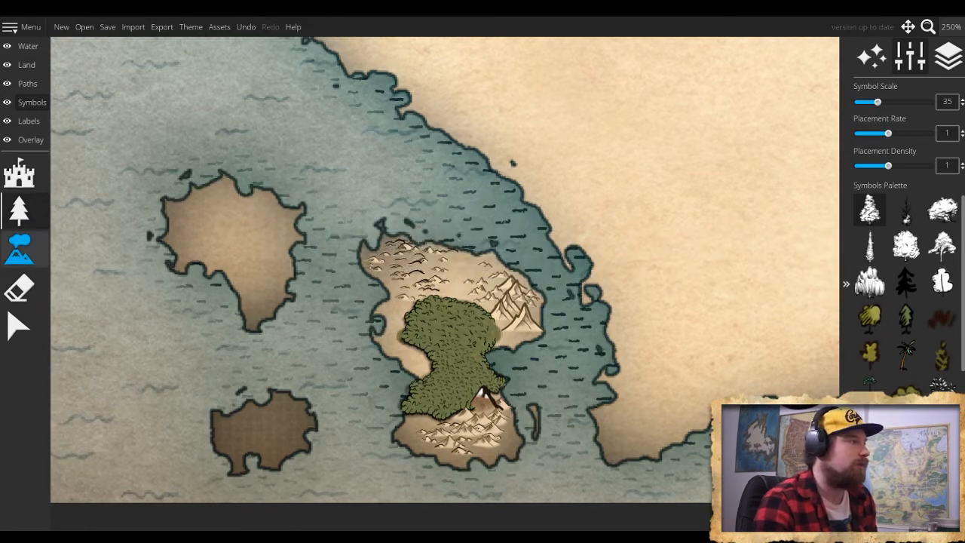
{"action": "left_click", "coordinate": [18, 171]}
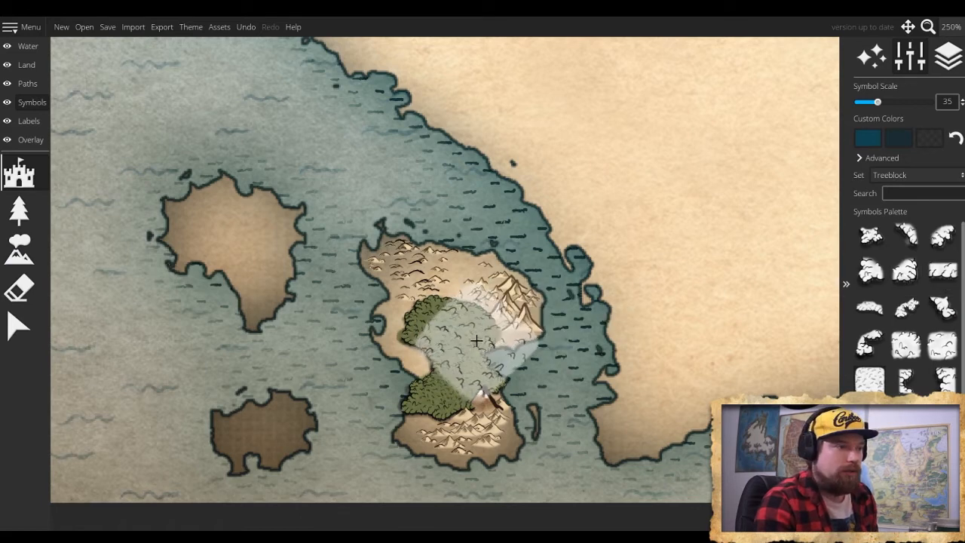
{"action": "left_click", "coordinate": [908, 236]}
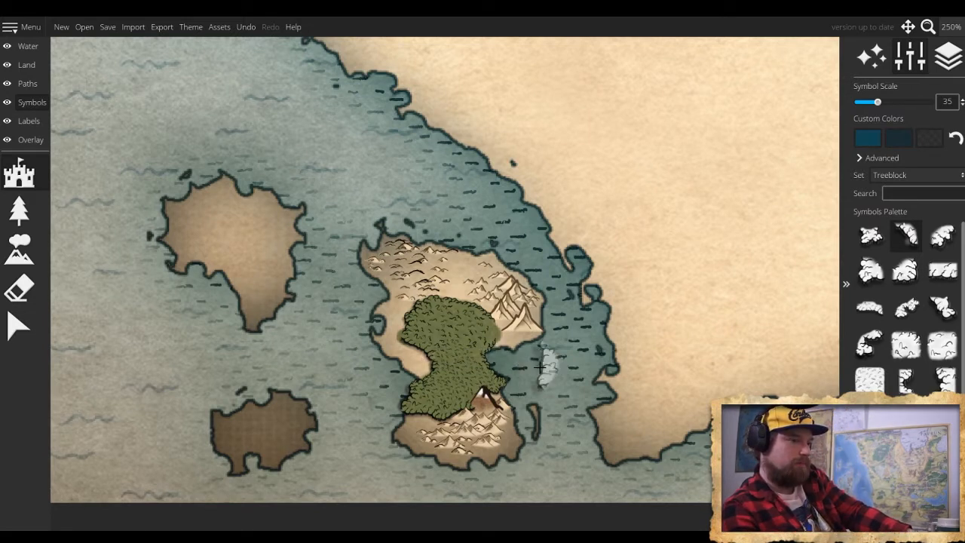
{"action": "scroll", "coordinate": [539, 367], "scroll_direction": "up", "scroll_amount": 5}
{"action": "key", "text": "m"}
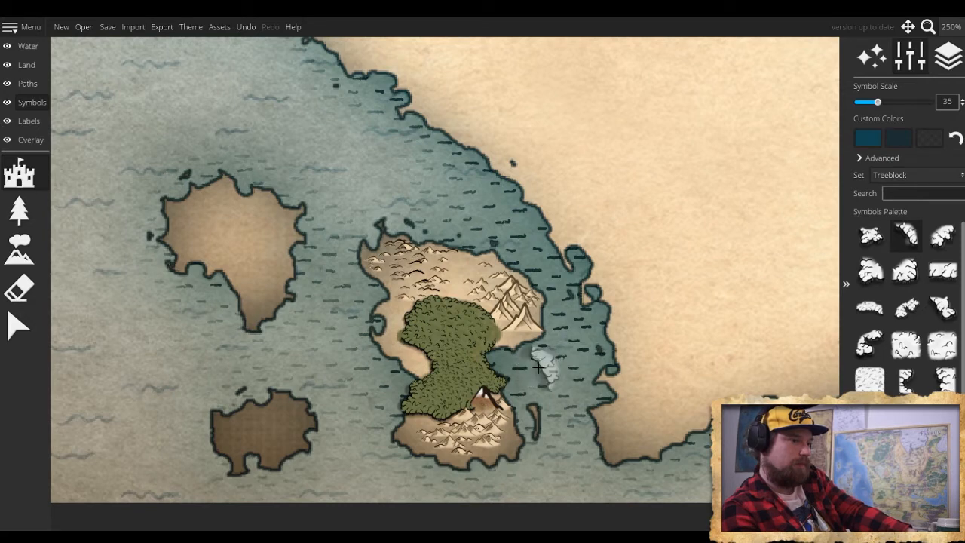
{"action": "key", "text": "m"}
{"action": "scroll", "coordinate": [539, 367], "scroll_direction": "up", "scroll_amount": 6}
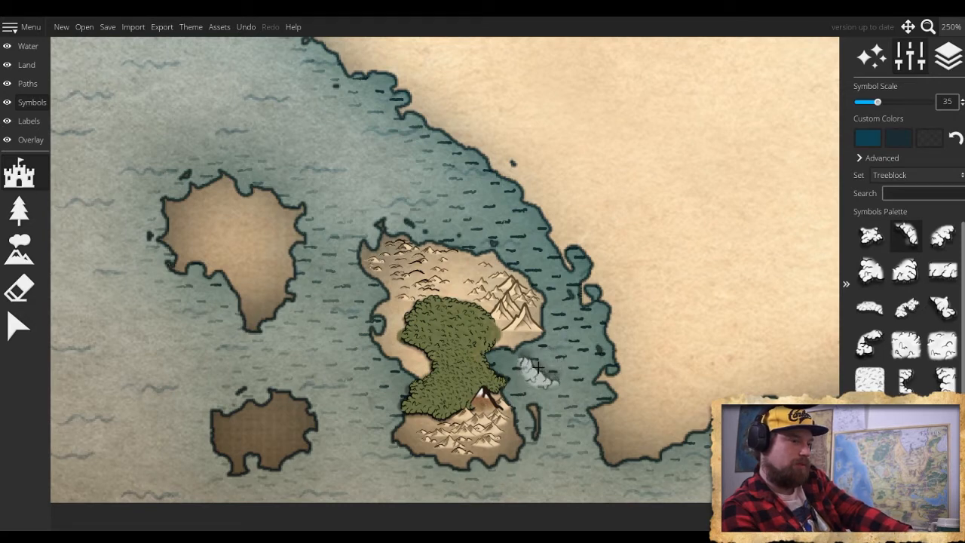
{"action": "key", "text": "m"}
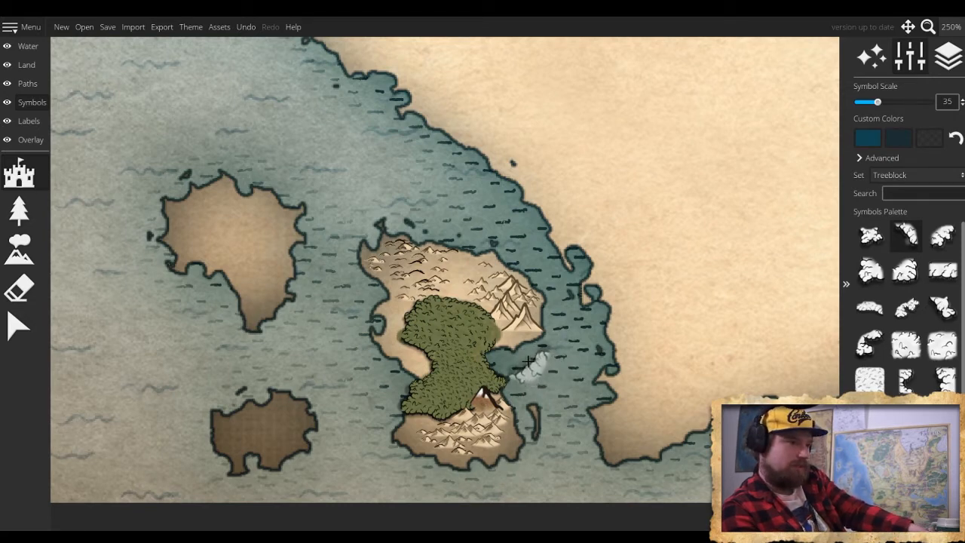
{"action": "key", "text": "m"}
{"action": "scroll", "coordinate": [521, 360], "scroll_direction": "up", "scroll_amount": 4}
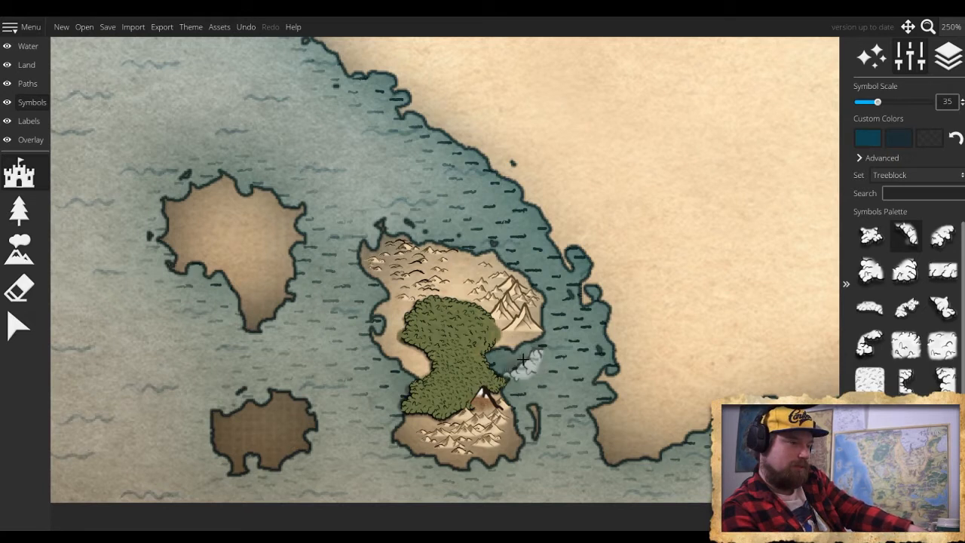
{"action": "scroll", "coordinate": [521, 360], "scroll_direction": "up", "scroll_amount": 7}
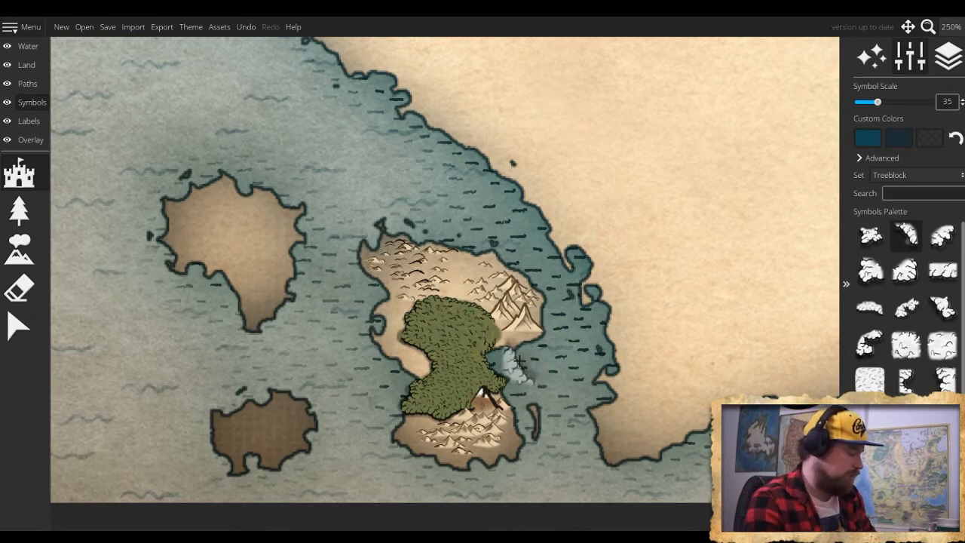
{"action": "scroll", "coordinate": [520, 361], "scroll_direction": "up", "scroll_amount": 6}
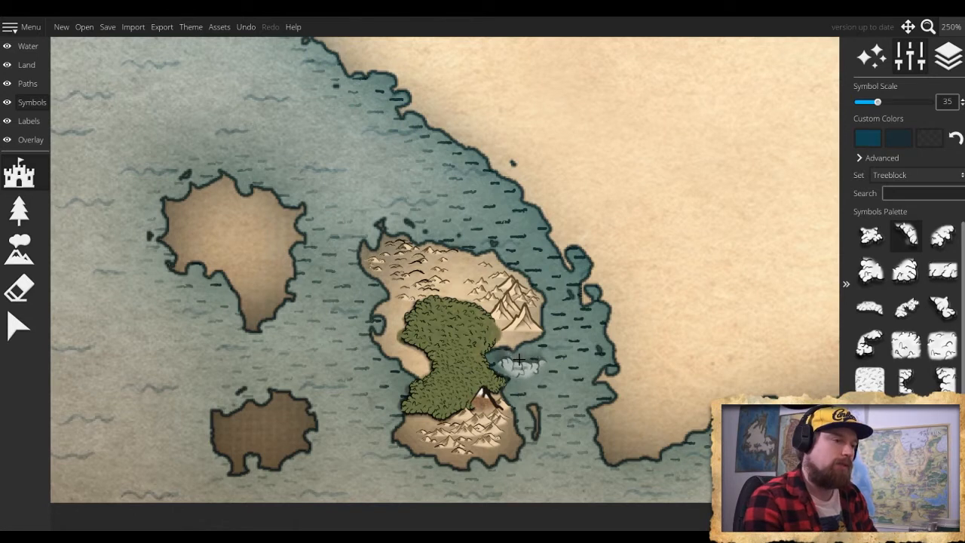
{"action": "scroll", "coordinate": [520, 361], "scroll_direction": "up", "scroll_amount": 6}
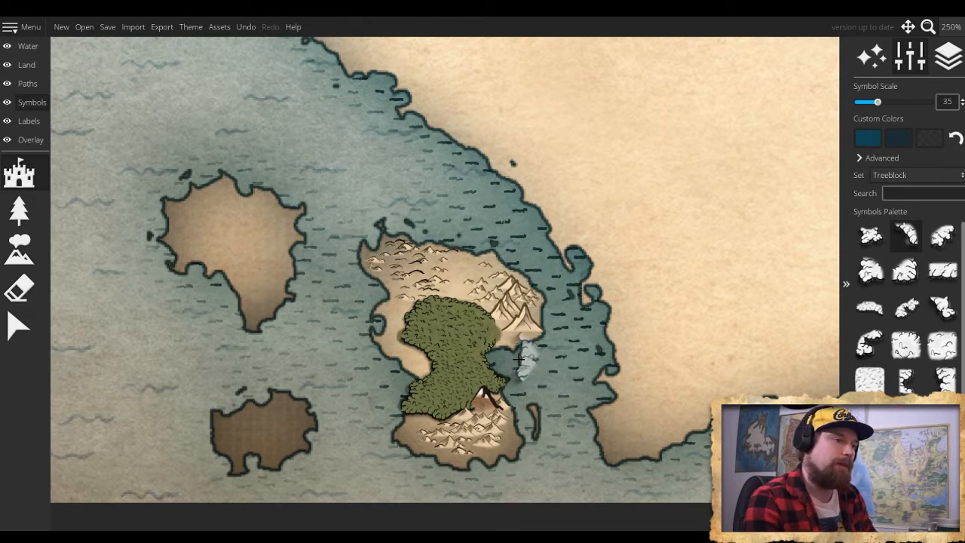
{"action": "scroll", "coordinate": [519, 359], "scroll_direction": "up", "scroll_amount": 6}
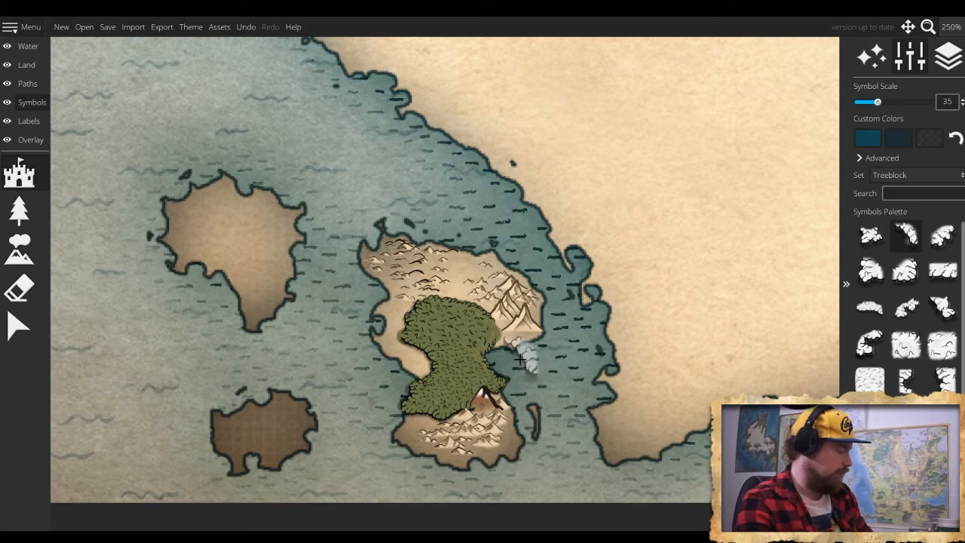
{"action": "key", "text": "m"}
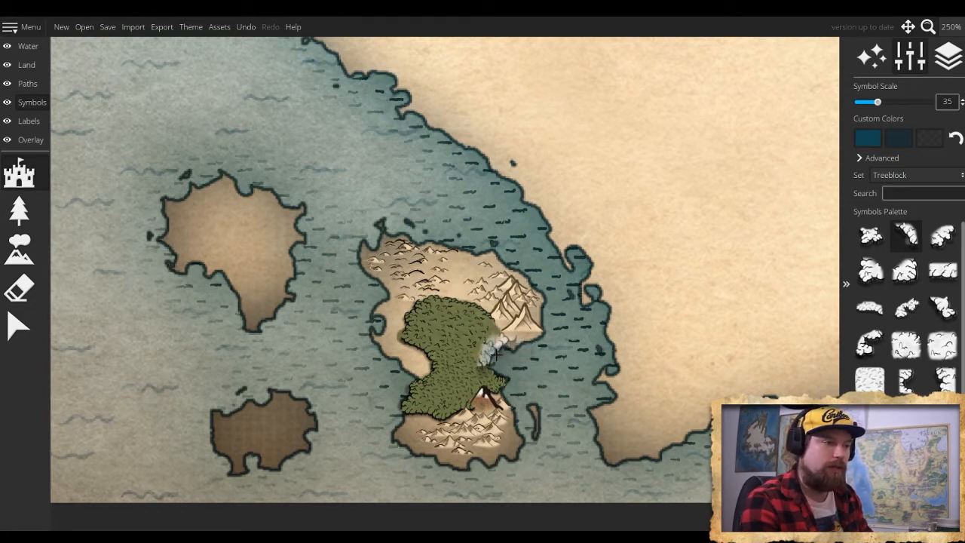
- Patch the forest's eastern edge beside the mountains with tree blocks at symbol scale 15, switching to the narrow vertical block
{"action": "scroll", "coordinate": [496, 354], "scroll_direction": "up", "scroll_amount": 4}
{"action": "scroll", "coordinate": [496, 354], "scroll_direction": "down", "scroll_amount": 8}
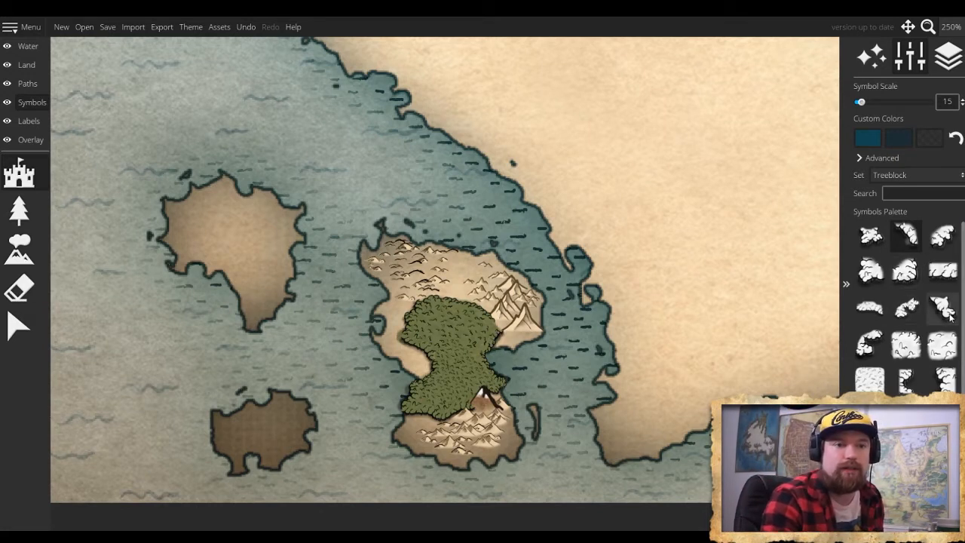
{"action": "left_click", "coordinate": [908, 383]}
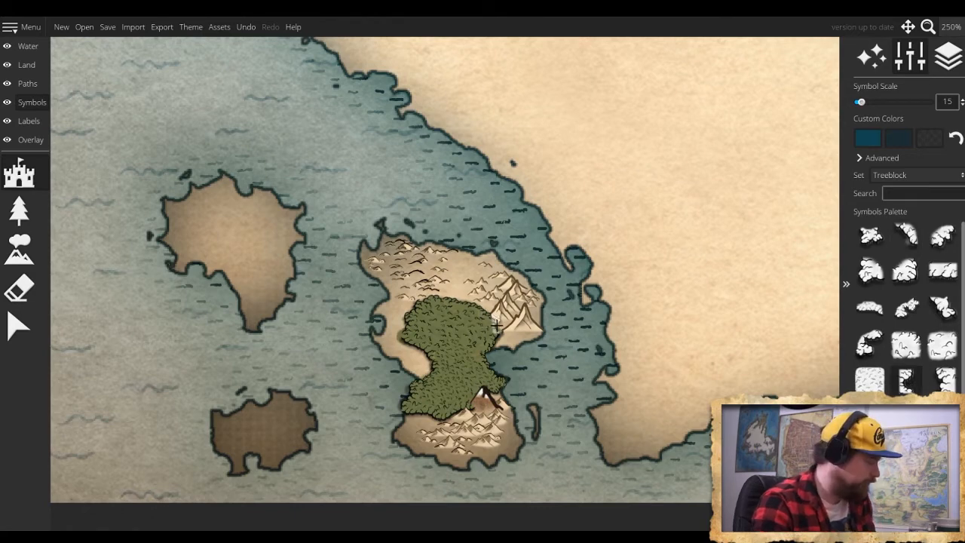
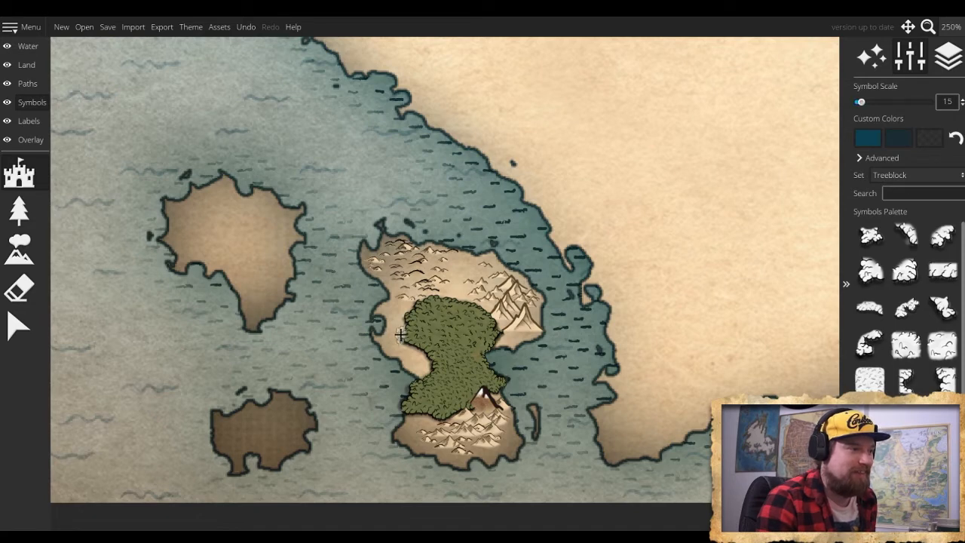
- Add a tree block at symbol scale 10 to the western edge of the island's forest
{"action": "scroll", "coordinate": [400, 335], "scroll_direction": "down", "scroll_amount": 1}
{"action": "left_click", "coordinate": [401, 335]}
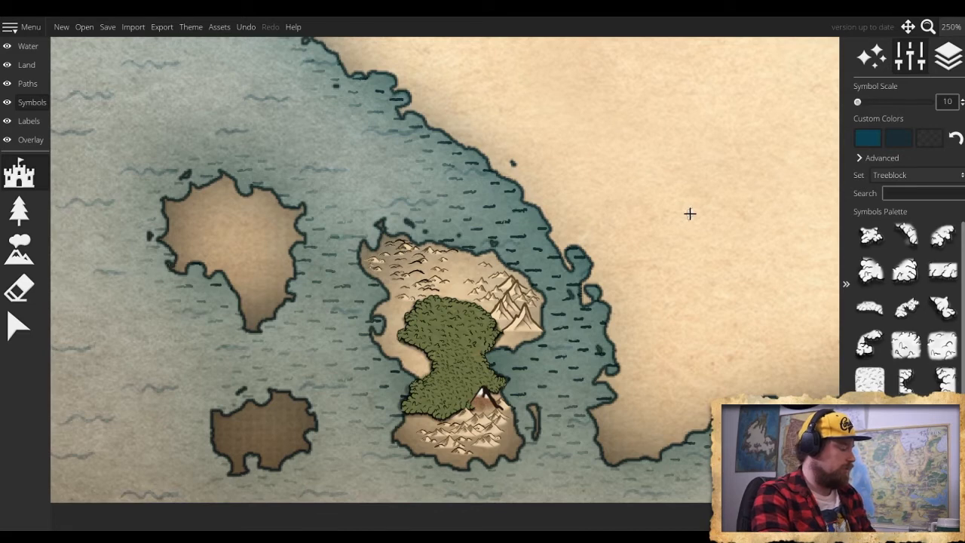
- Bring up the hand-drawn trace image over the whole map and set its opacity to 0.16
{"action": "scroll", "coordinate": [690, 214], "scroll_direction": "down", "scroll_amount": 4}
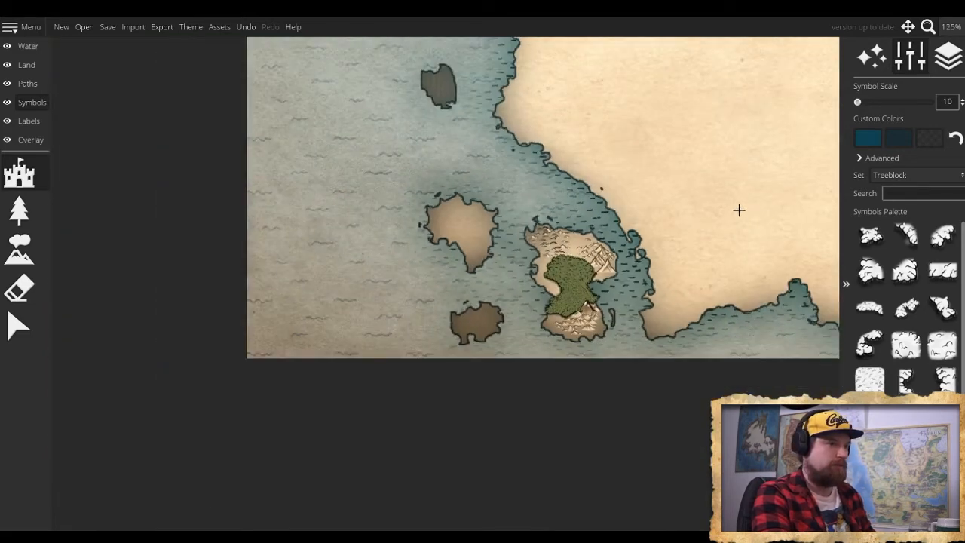
{"action": "scroll", "coordinate": [736, 209], "scroll_direction": "down", "scroll_amount": 3}
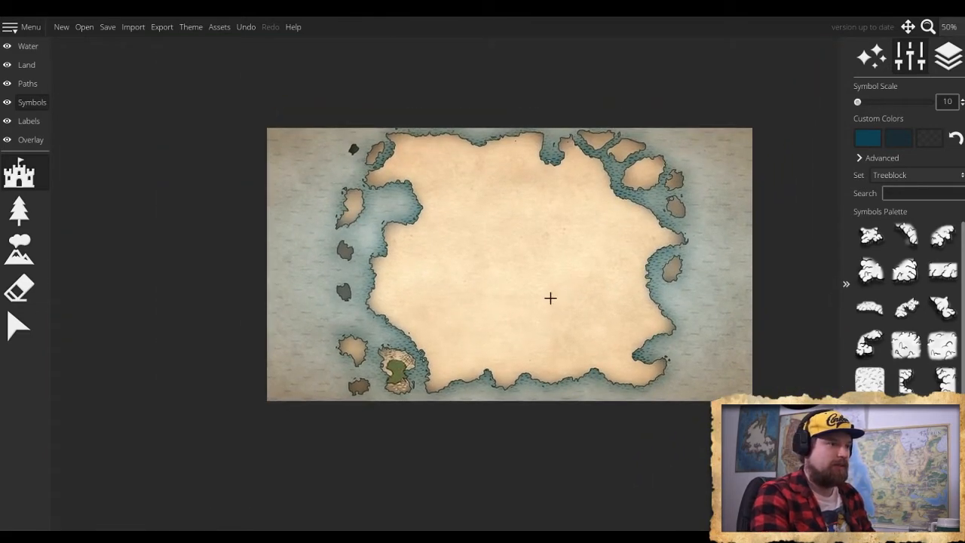
{"action": "scroll", "coordinate": [550, 297], "scroll_direction": "up", "scroll_amount": 1}
{"action": "left_click_drag", "start_coordinate": [548, 300], "coordinate": [503, 334]}
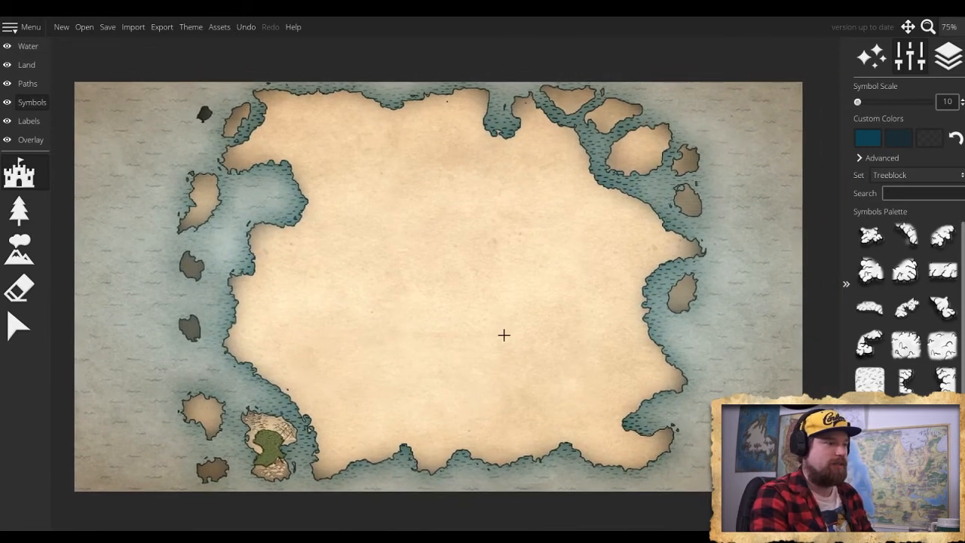
{"action": "scroll", "coordinate": [262, 446], "scroll_direction": "up", "scroll_amount": 5}
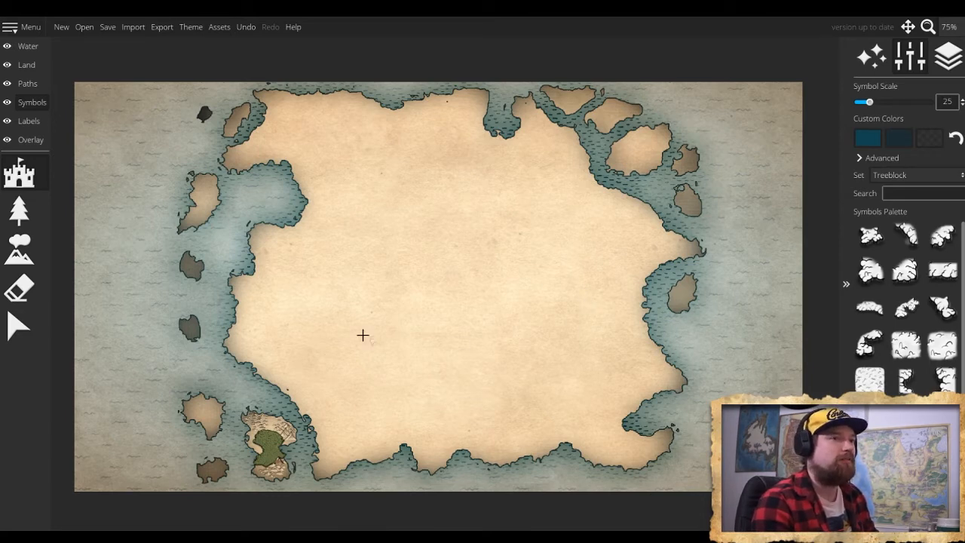
{"action": "left_click", "coordinate": [30, 140]}
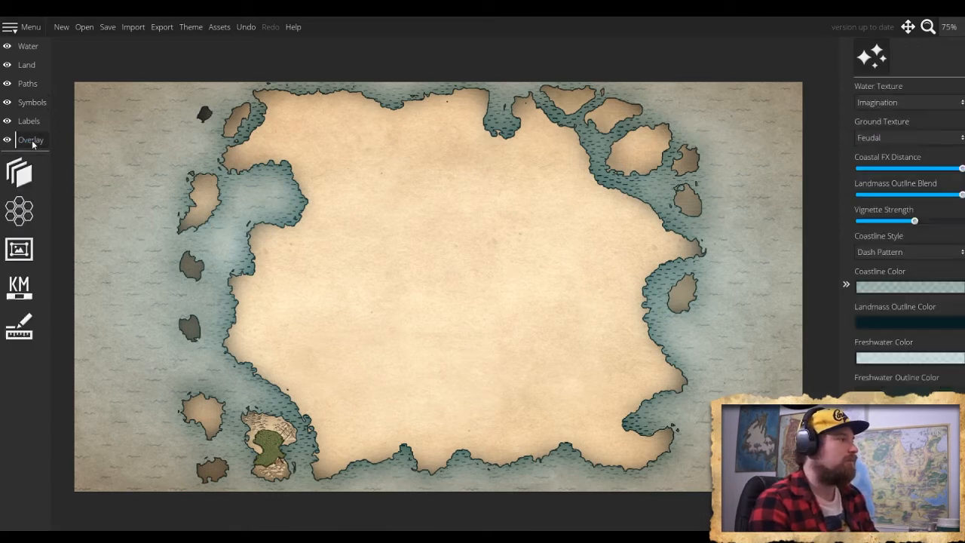
{"action": "left_click", "coordinate": [32, 172]}
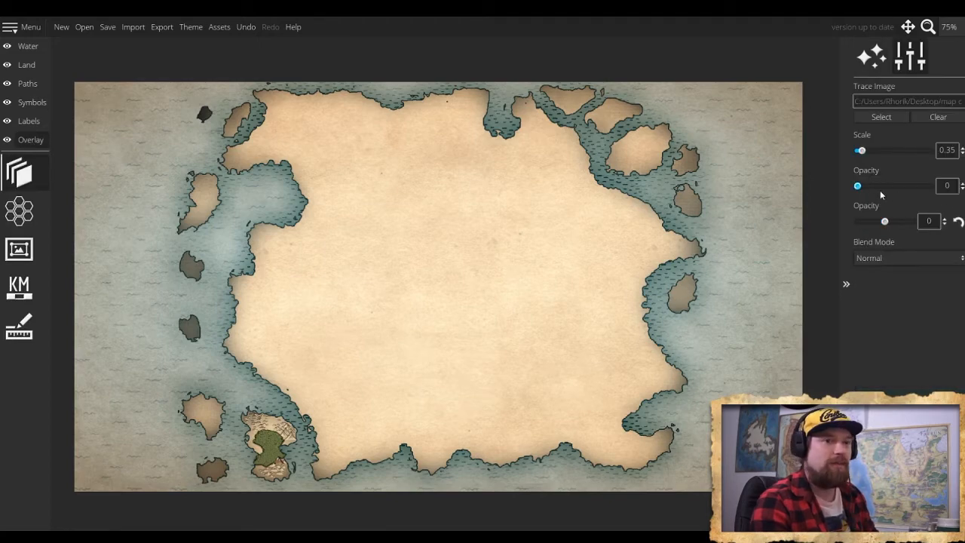
{"action": "mouse_move", "coordinate": [859, 187]}
{"action": "left_mouse_down"}
{"action": "mouse_move", "coordinate": [912, 189]}
{"action": "mouse_move", "coordinate": [842, 194]}
{"action": "left_mouse_up"}
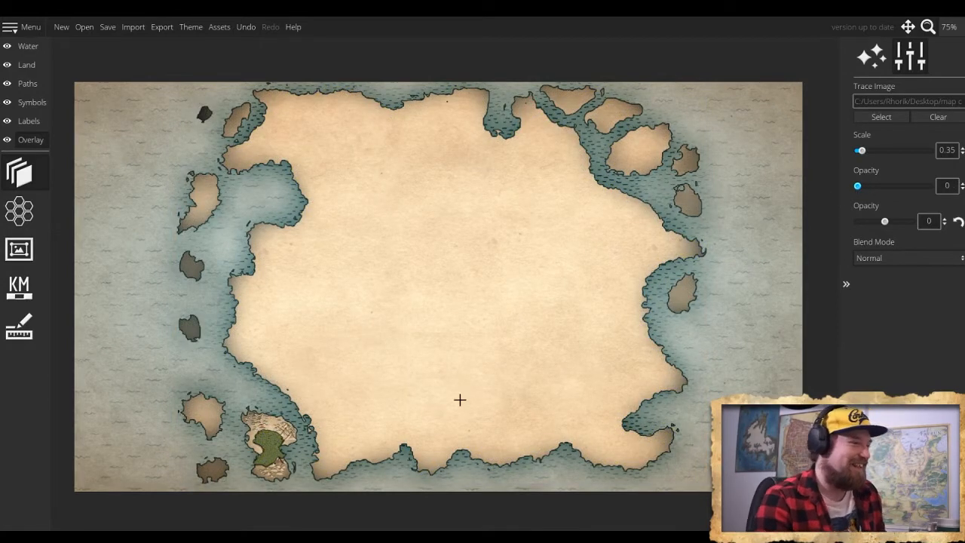
{"action": "mouse_move", "coordinate": [857, 185]}
{"action": "left_mouse_down"}
{"action": "mouse_move", "coordinate": [896, 190]}
{"action": "mouse_move", "coordinate": [887, 189]}
{"action": "left_mouse_up"}
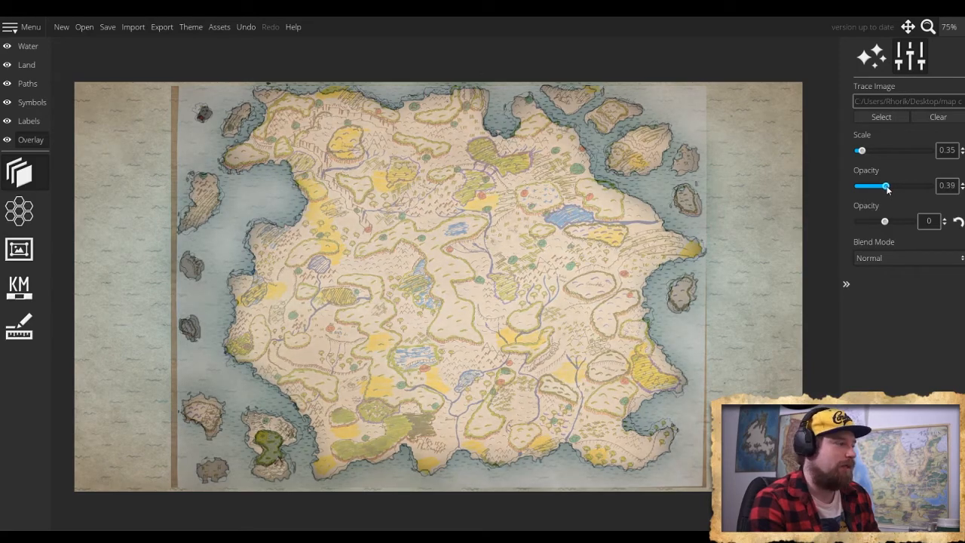
{"action": "left_click_drag", "start_coordinate": [890, 187], "coordinate": [868, 192]}
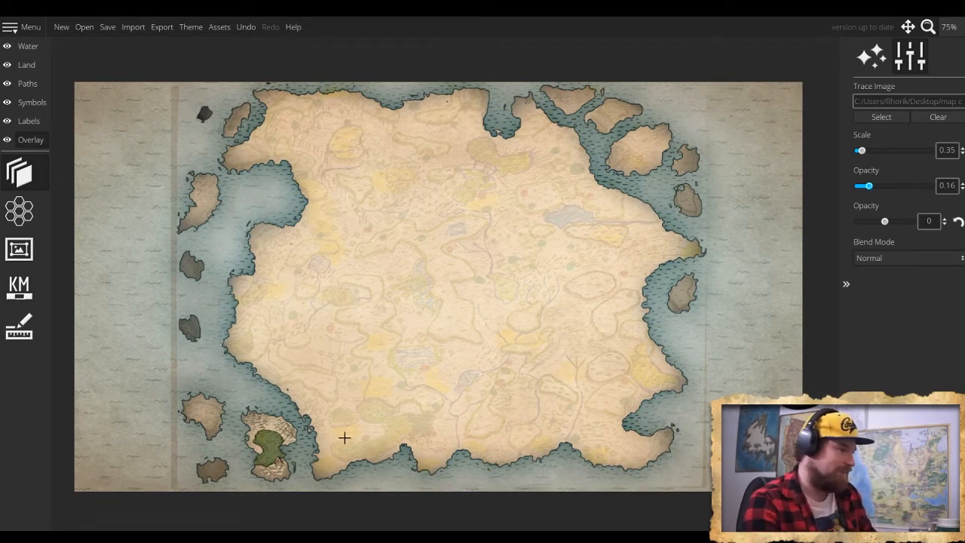
- Compare the forested island with the hand-drawn original, setting the trace image's opacity to 0.26
{"action": "scroll", "coordinate": [270, 443], "scroll_direction": "up", "scroll_amount": 2}
{"action": "scroll", "coordinate": [270, 443], "scroll_direction": "up", "scroll_amount": 3}
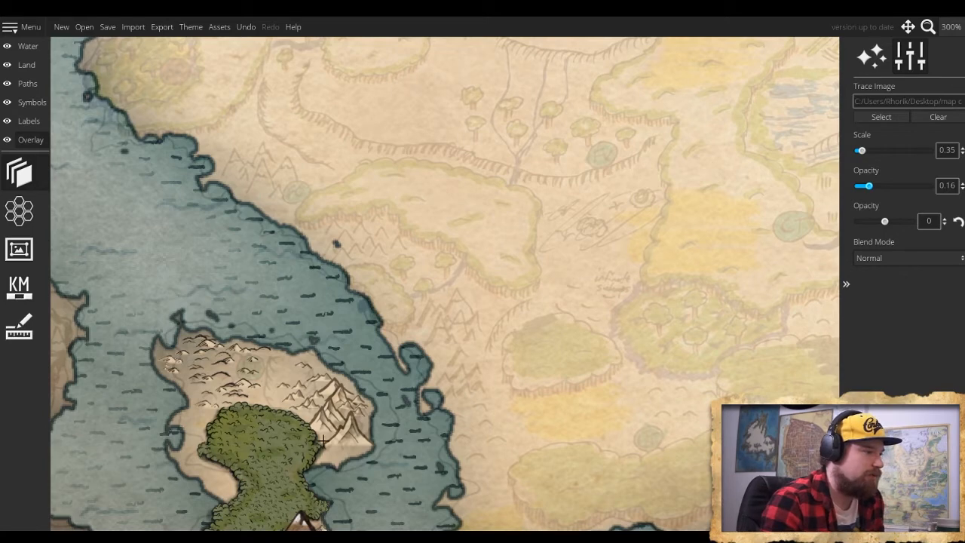
{"action": "left_click_drag", "start_coordinate": [238, 407], "coordinate": [355, 305]}
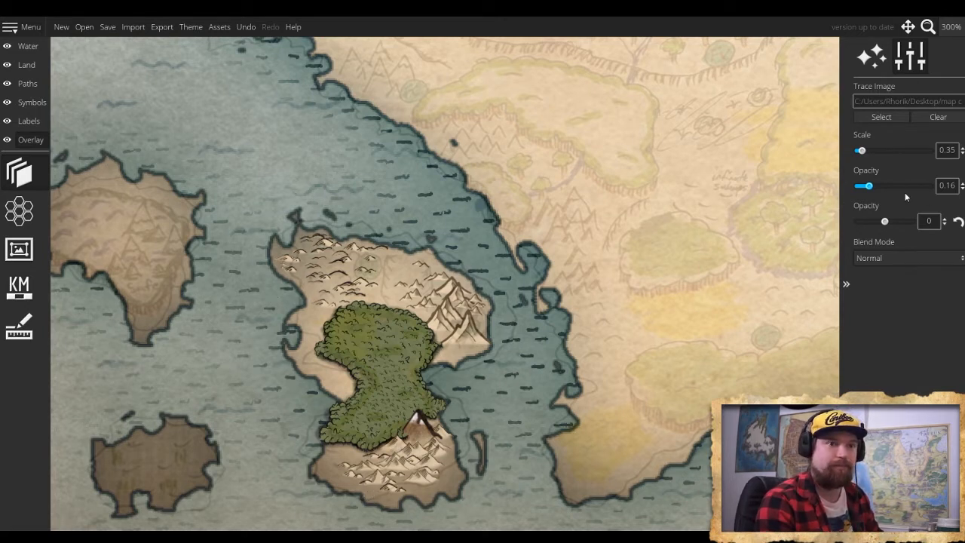
{"action": "mouse_move", "coordinate": [872, 188]}
{"action": "left_mouse_down"}
{"action": "mouse_move", "coordinate": [932, 188]}
{"action": "mouse_move", "coordinate": [856, 195]}
{"action": "left_mouse_up"}
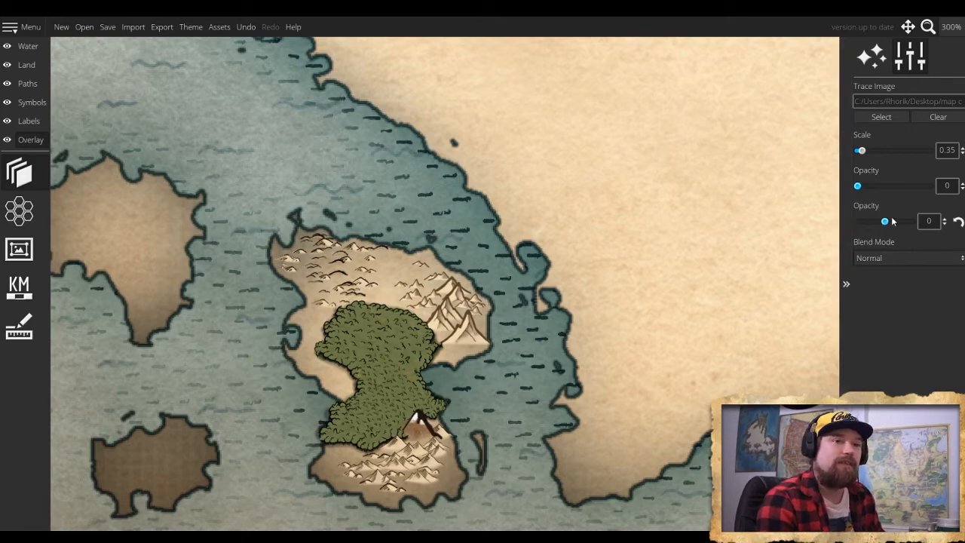
{"action": "mouse_move", "coordinate": [861, 188]}
{"action": "left_mouse_down"}
{"action": "mouse_move", "coordinate": [929, 188]}
{"action": "mouse_move", "coordinate": [861, 189]}
{"action": "left_mouse_up"}
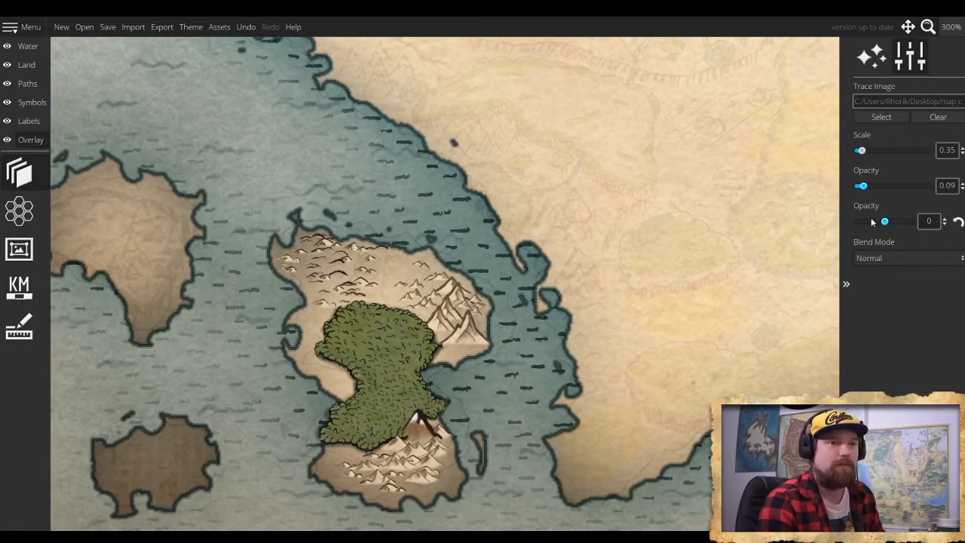
{"action": "left_click_drag", "start_coordinate": [866, 189], "coordinate": [877, 192]}
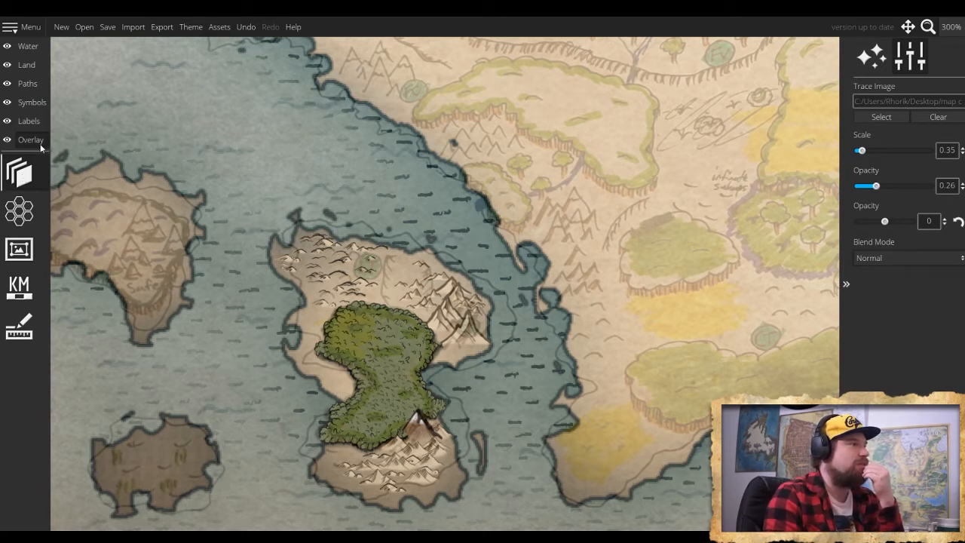
- Try to brush trees over the small southwestern island at symbol scale 25 and undo the stroke
{"action": "left_click", "coordinate": [31, 102]}
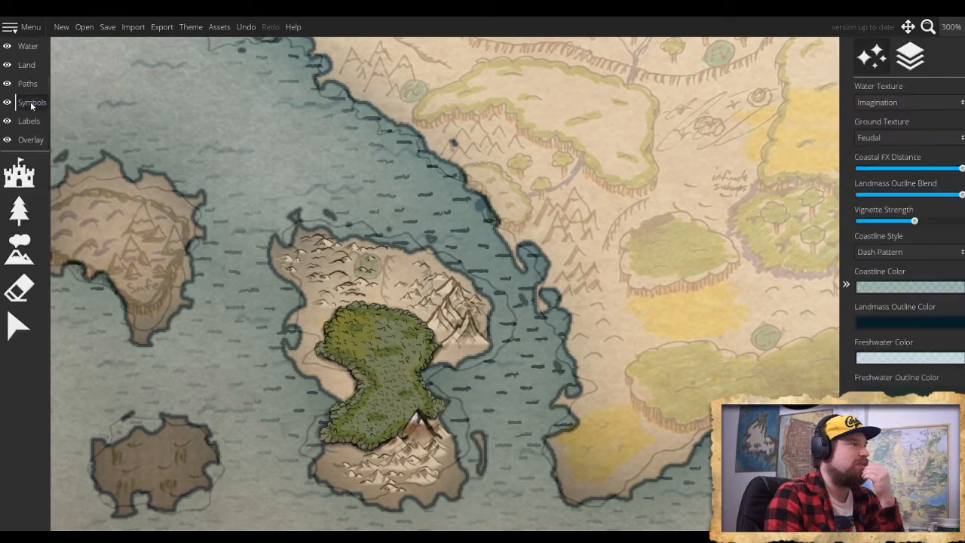
{"action": "left_click", "coordinate": [20, 211]}
{"action": "scroll", "coordinate": [908, 339], "scroll_direction": "down", "scroll_amount": 5}
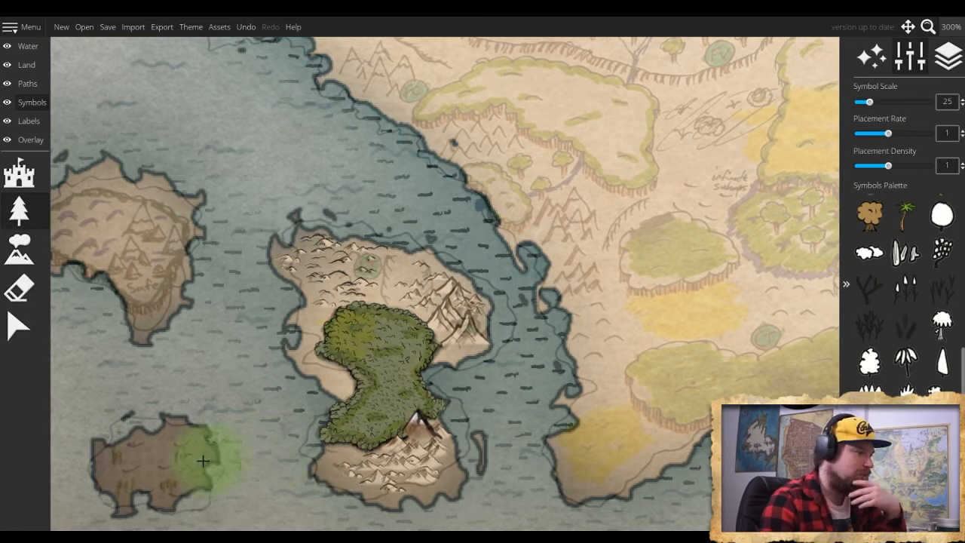
{"action": "mouse_move", "coordinate": [128, 443]}
{"action": "left_mouse_down"}
{"action": "mouse_move", "coordinate": [131, 425]}
{"action": "mouse_move", "coordinate": [134, 493]}
{"action": "mouse_move", "coordinate": [98, 471]}
{"action": "left_mouse_up"}
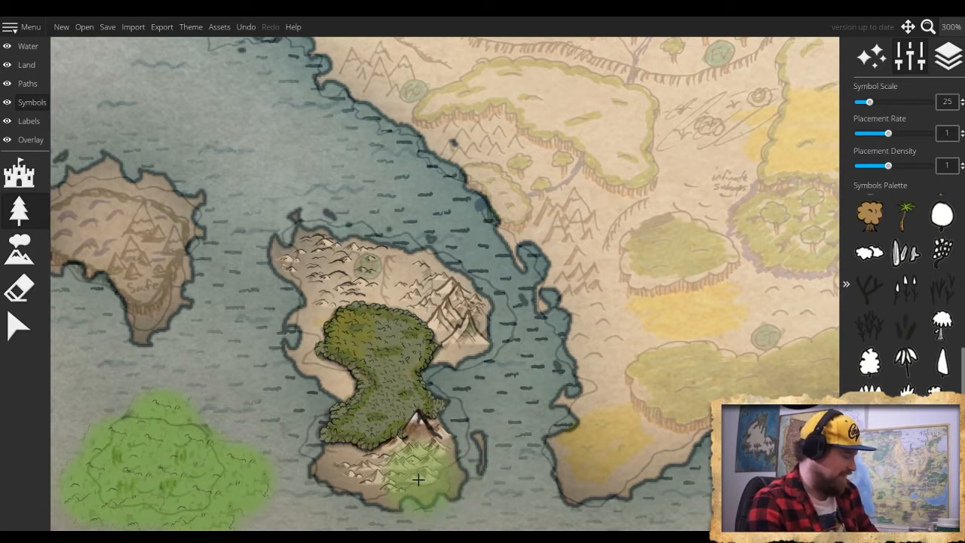
{"action": "key", "text": "ctrl+z"}
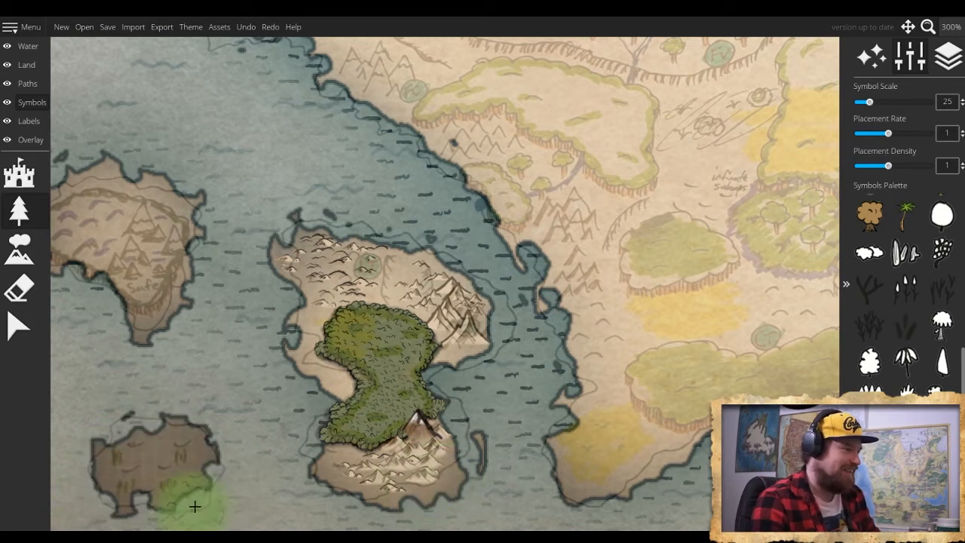
- Reduce the tree brush to symbol scale 10 and cover the small southwestern island with bright green trees
{"action": "scroll", "coordinate": [167, 482], "scroll_direction": "up", "scroll_amount": 4}
{"action": "scroll", "coordinate": [169, 472], "scroll_direction": "down", "scroll_amount": 6}
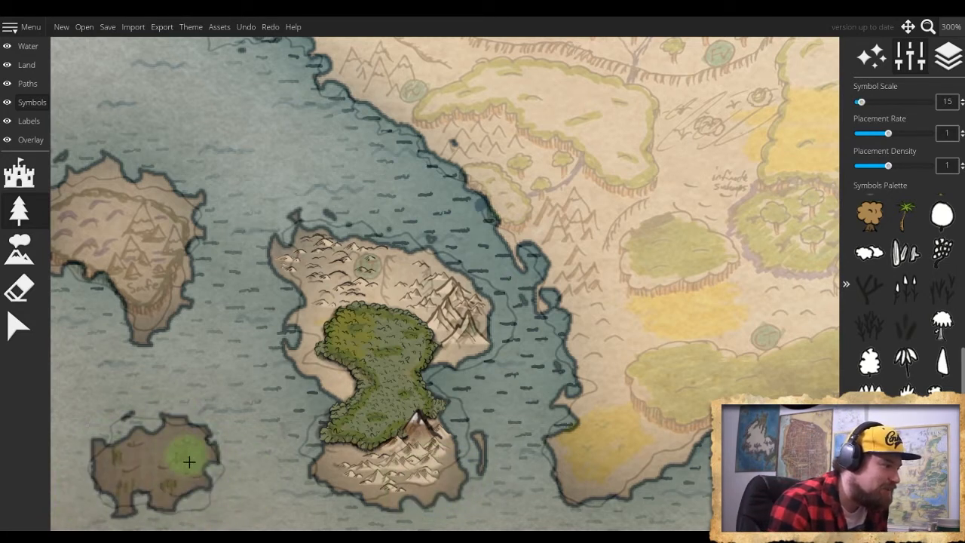
{"action": "mouse_move", "coordinate": [177, 441]}
{"action": "left_mouse_down"}
{"action": "mouse_move", "coordinate": [184, 452]}
{"action": "mouse_move", "coordinate": [173, 452]}
{"action": "mouse_move", "coordinate": [172, 439]}
{"action": "mouse_move", "coordinate": [191, 452]}
{"action": "mouse_move", "coordinate": [162, 486]}
{"action": "mouse_move", "coordinate": [153, 456]}
{"action": "mouse_move", "coordinate": [134, 450]}
{"action": "mouse_move", "coordinate": [128, 463]}
{"action": "mouse_move", "coordinate": [108, 461]}
{"action": "mouse_move", "coordinate": [113, 476]}
{"action": "mouse_move", "coordinate": [143, 471]}
{"action": "mouse_move", "coordinate": [191, 488]}
{"action": "mouse_move", "coordinate": [162, 504]}
{"action": "mouse_move", "coordinate": [155, 497]}
{"action": "mouse_move", "coordinate": [170, 501]}
{"action": "mouse_move", "coordinate": [167, 489]}
{"action": "left_mouse_up"}
{"action": "key", "text": "ctrl+z"}
{"action": "scroll", "coordinate": [174, 451], "scroll_direction": "down", "scroll_amount": 2}
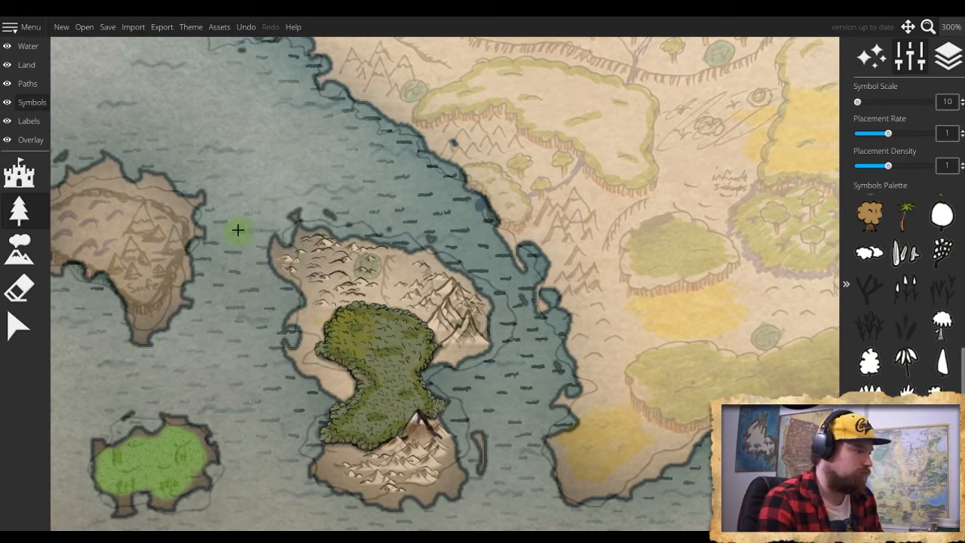
{"action": "scroll", "coordinate": [294, 226], "scroll_direction": "up", "scroll_amount": 1}
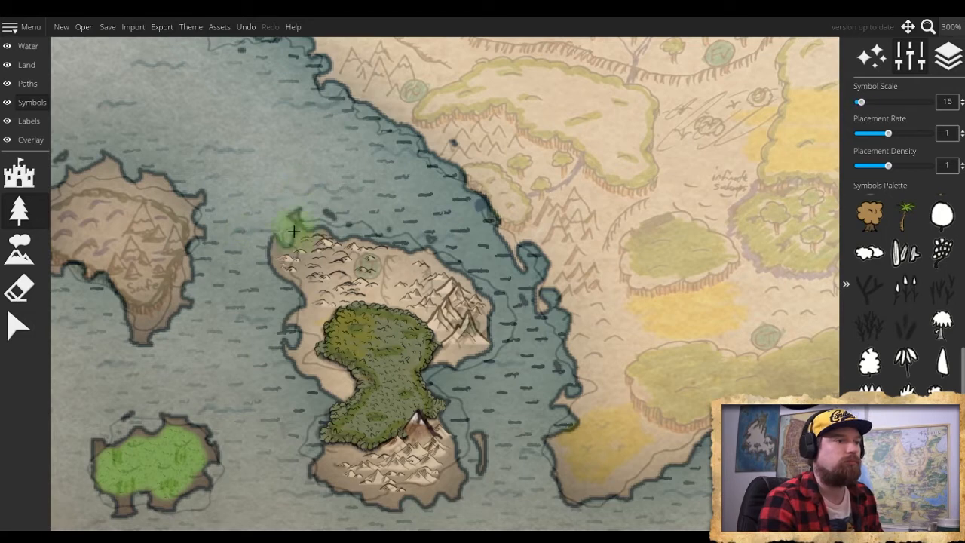
{"action": "scroll", "coordinate": [294, 226], "scroll_direction": "up", "scroll_amount": 1}
{"action": "scroll", "coordinate": [294, 223], "scroll_direction": "down", "scroll_amount": 2}
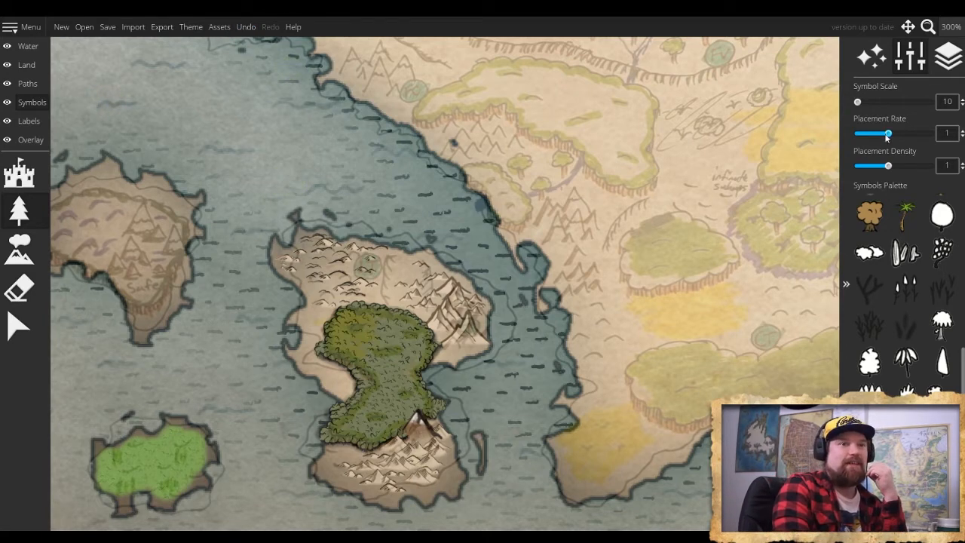
- Hide the hand-drawn trace image by setting its opacity to 0
{"action": "left_click", "coordinate": [26, 140]}
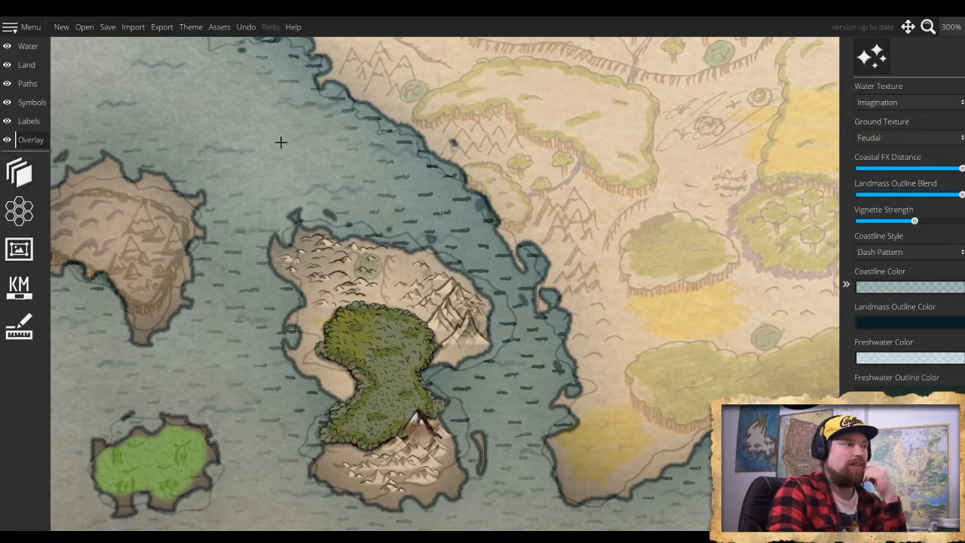
{"action": "left_click", "coordinate": [19, 173]}
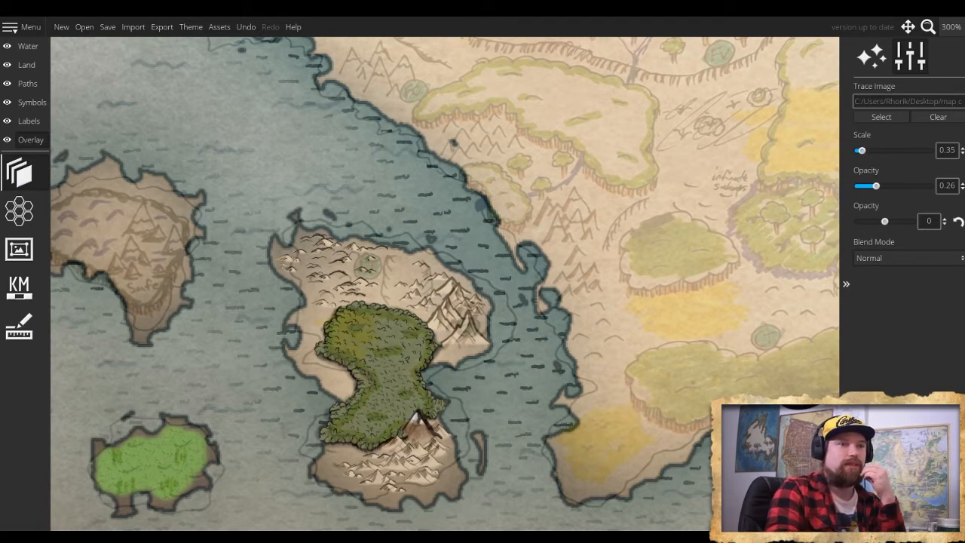
{"action": "left_click_drag", "start_coordinate": [889, 184], "coordinate": [850, 190]}
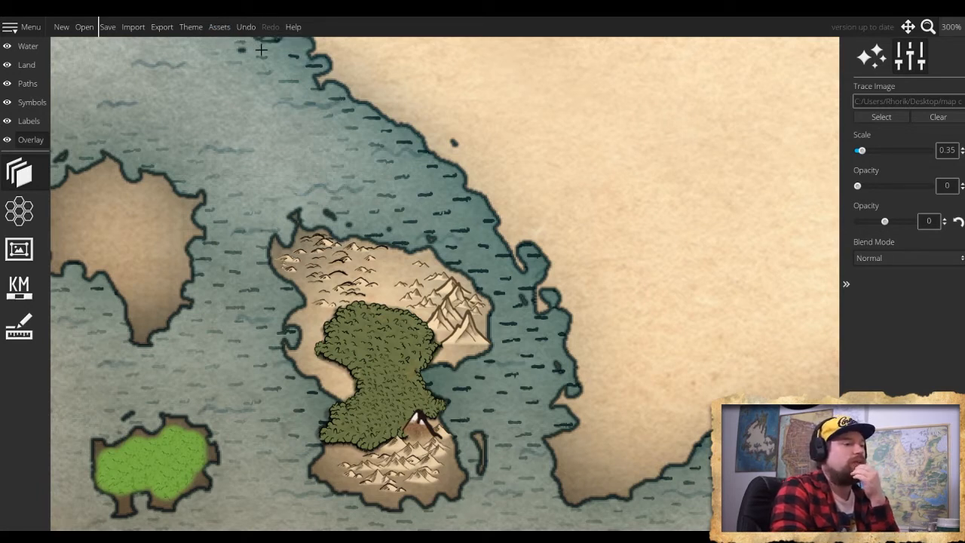
{"action": "scroll", "coordinate": [634, 304], "scroll_direction": "down", "scroll_amount": 1}
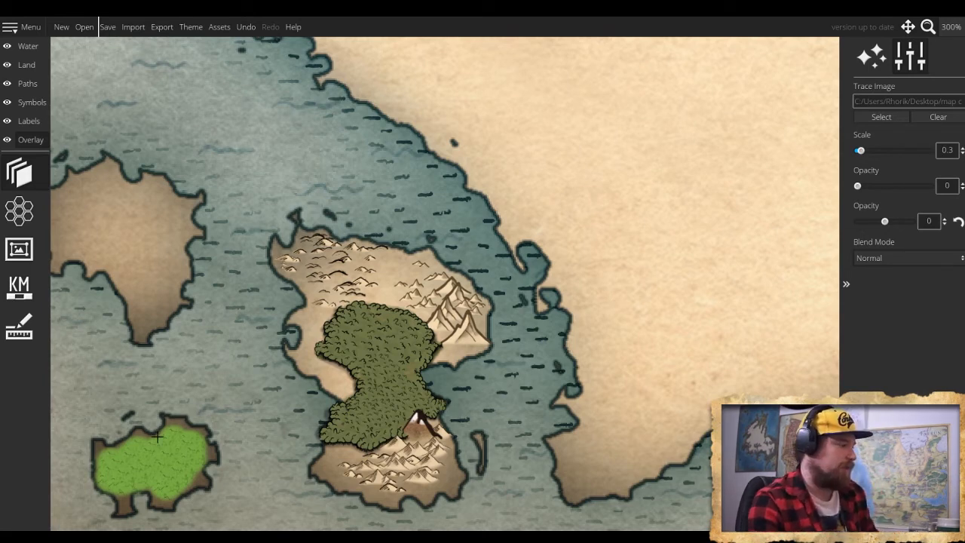
- Erase all the bright green trees from the small southwestern island with the symbol eraser
{"action": "left_click", "coordinate": [31, 102]}
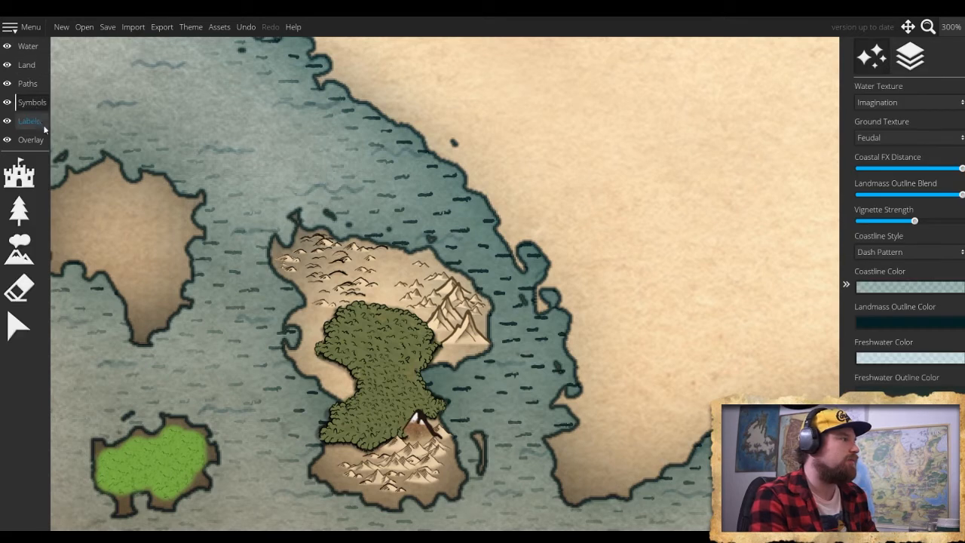
{"action": "left_click", "coordinate": [19, 289]}
{"action": "mouse_move", "coordinate": [145, 427]}
{"action": "left_mouse_down"}
{"action": "mouse_move", "coordinate": [143, 466]}
{"action": "mouse_move", "coordinate": [169, 462]}
{"action": "mouse_move", "coordinate": [153, 445]}
{"action": "mouse_move", "coordinate": [109, 447]}
{"action": "mouse_move", "coordinate": [110, 476]}
{"action": "mouse_move", "coordinate": [158, 477]}
{"action": "left_mouse_up"}
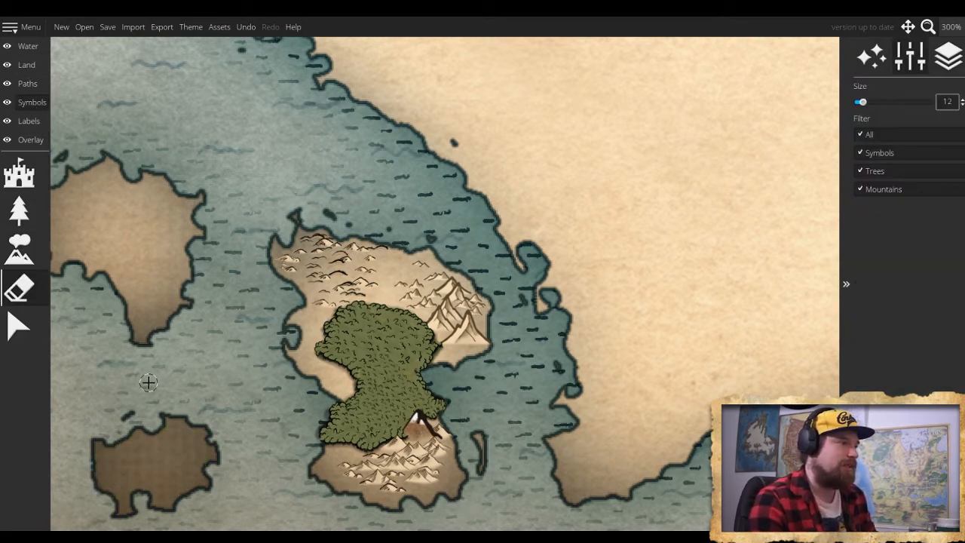
{"action": "scroll", "coordinate": [176, 400], "scroll_direction": "down", "scroll_amount": 1}
{"action": "scroll", "coordinate": [176, 401], "scroll_direction": "up", "scroll_amount": 6}
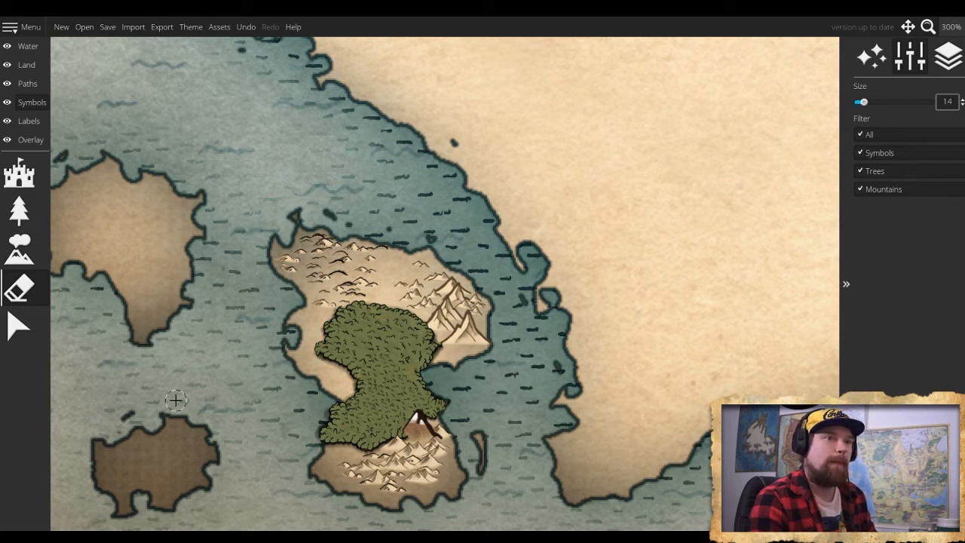
{"action": "left_click", "coordinate": [18, 325]}
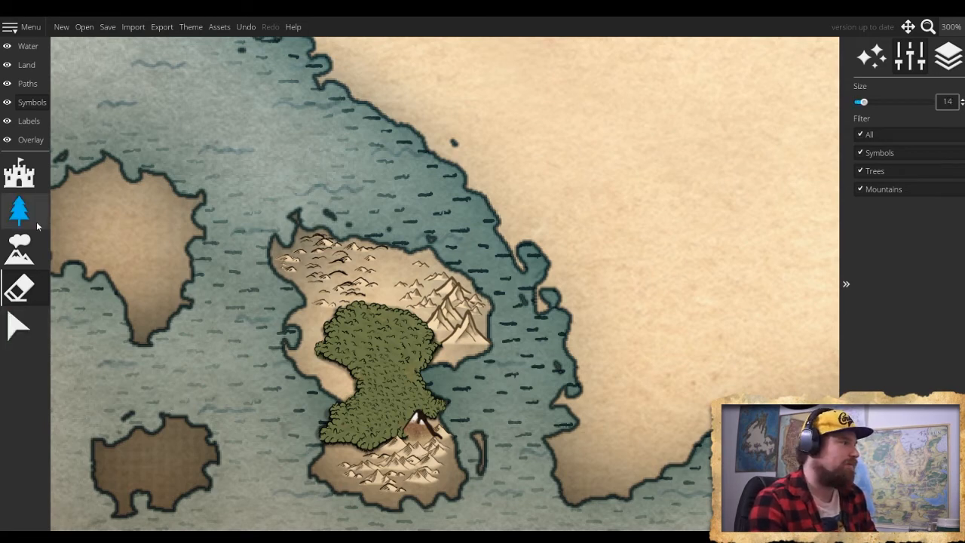
- Switch to the land tools and look through the available water textures, keeping Imagination
{"action": "left_click", "coordinate": [32, 65]}
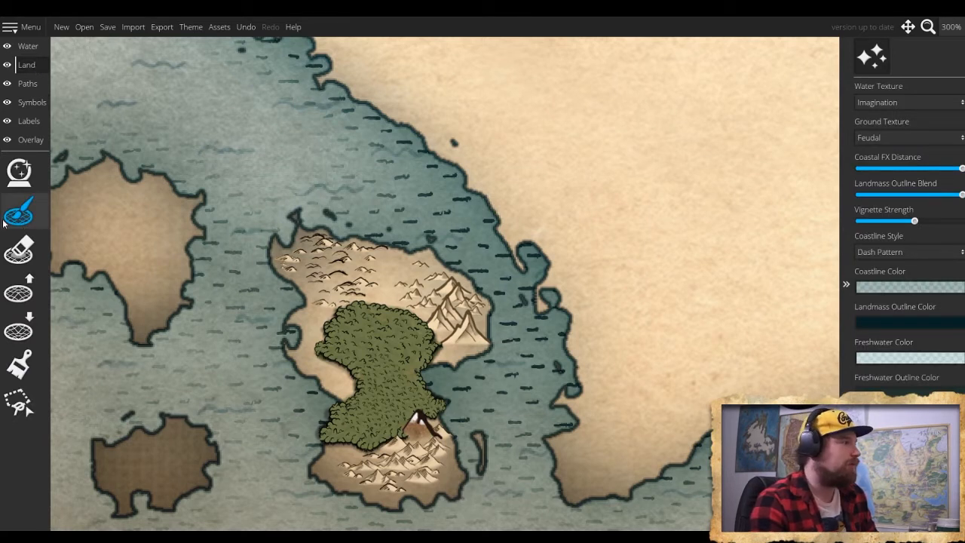
{"action": "left_click", "coordinate": [906, 106]}
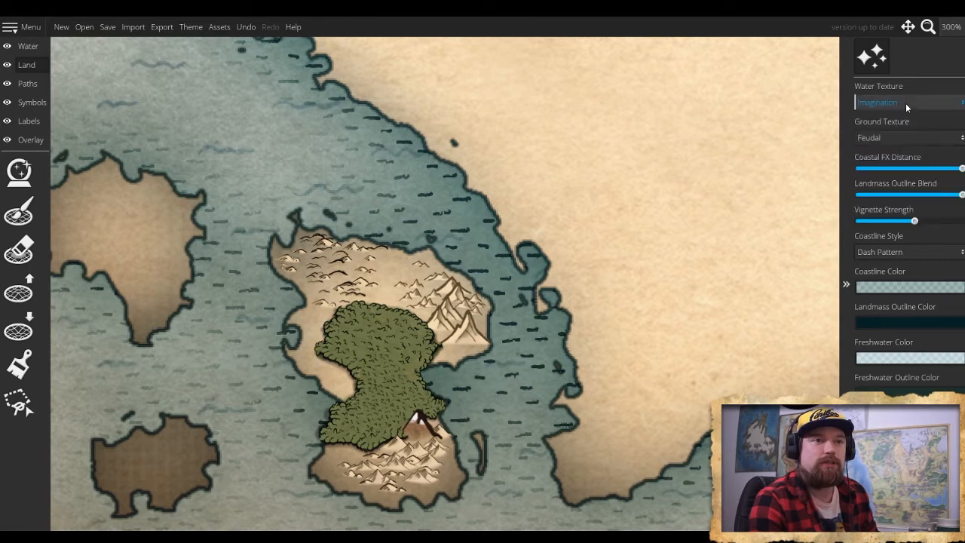
{"action": "left_click", "coordinate": [888, 102]}
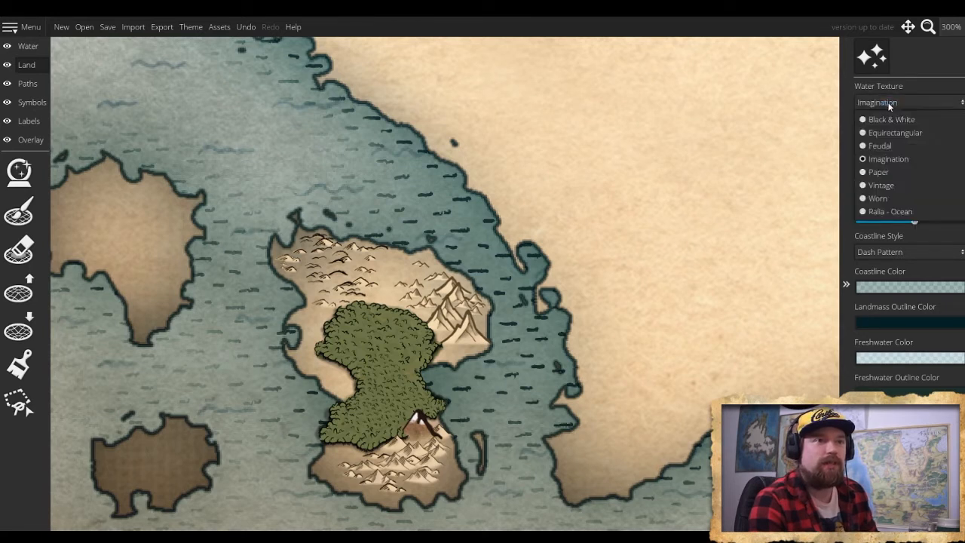
{"action": "left_click", "coordinate": [889, 106]}
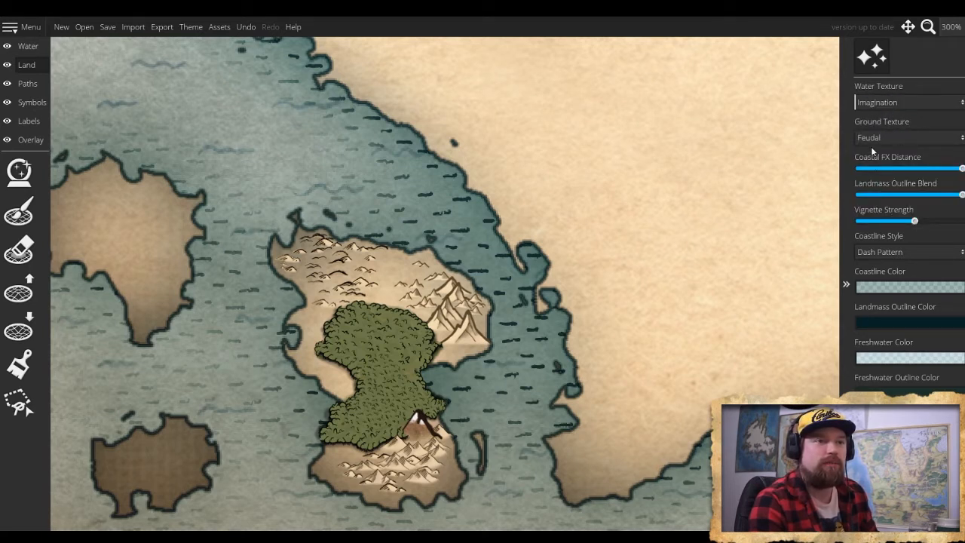
- Keep the Feudal ground texture, shorten the coastal FX distance to about a quarter, and reduce the landmass outline blend and vignette strength
{"action": "left_click", "coordinate": [883, 139]}
{"action": "left_click", "coordinate": [883, 139]}
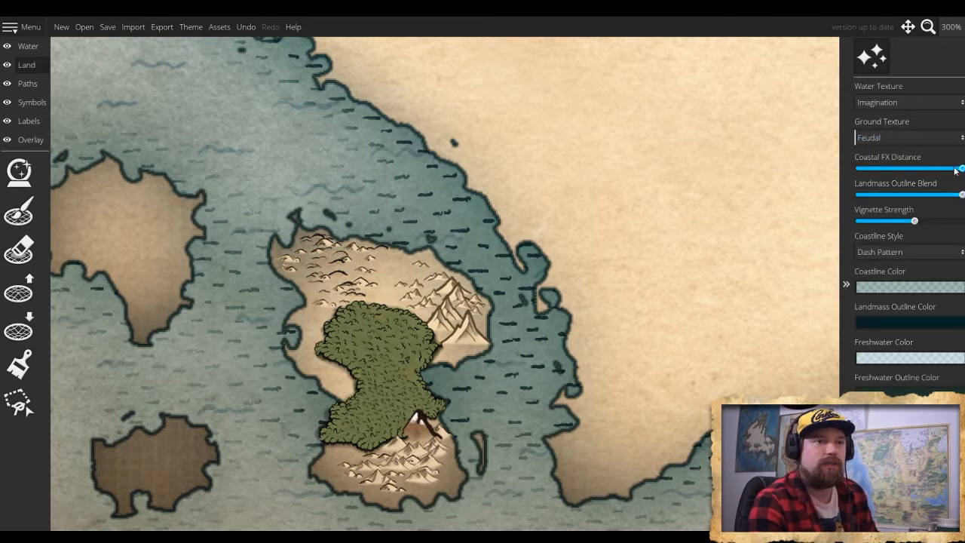
{"action": "left_click_drag", "start_coordinate": [962, 169], "coordinate": [883, 172]}
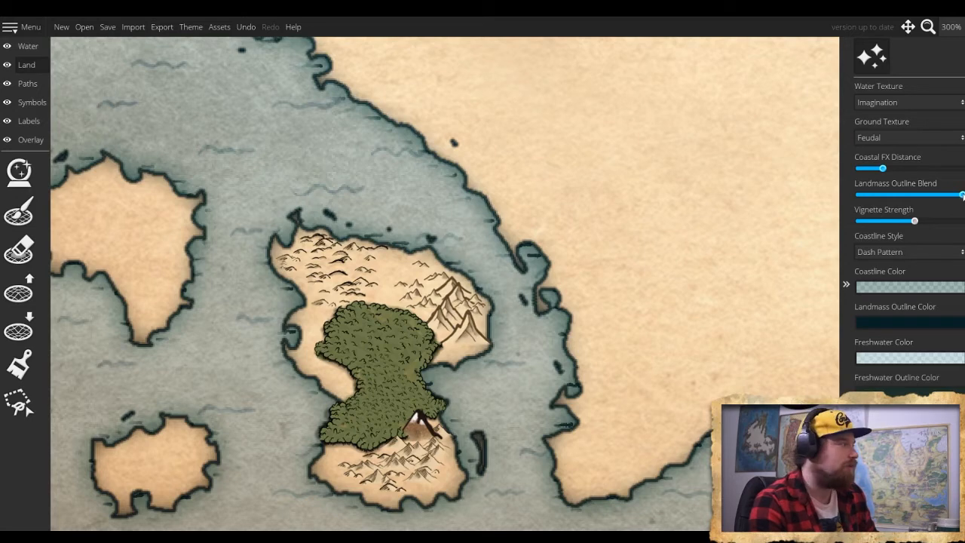
{"action": "left_click_drag", "start_coordinate": [960, 194], "coordinate": [893, 226]}
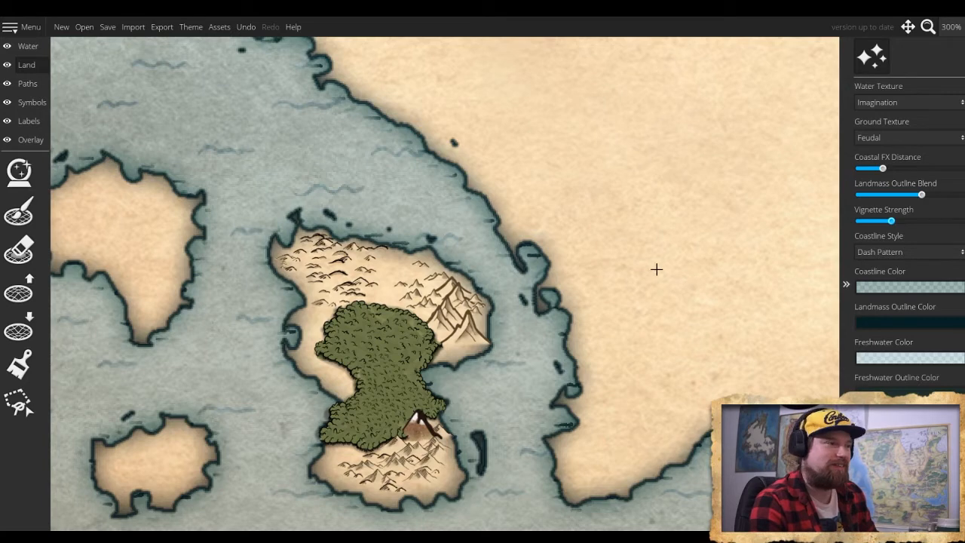
- Raise the map's vignette strength to slightly above half
{"action": "scroll", "coordinate": [507, 326], "scroll_direction": "down", "scroll_amount": 5}
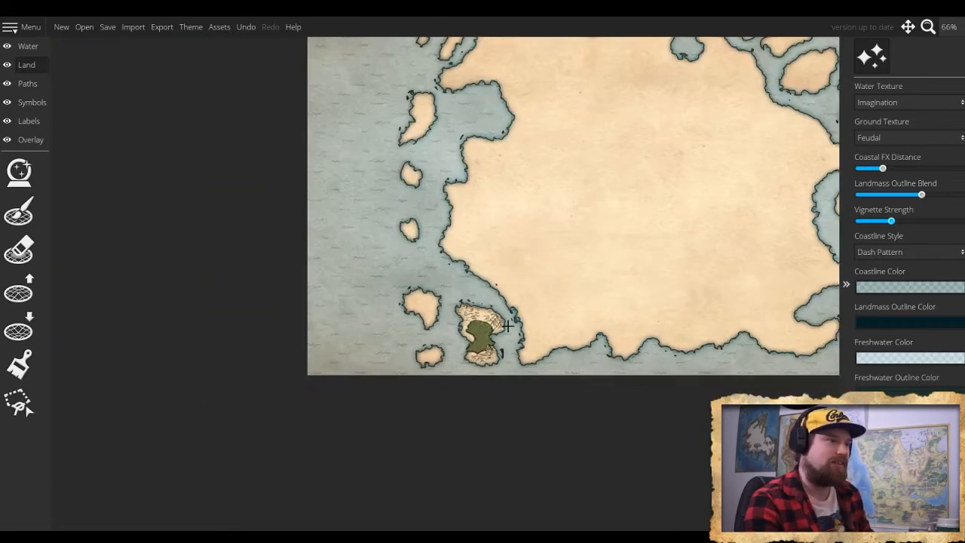
{"action": "scroll", "coordinate": [507, 326], "scroll_direction": "down", "scroll_amount": 2}
{"action": "scroll", "coordinate": [508, 325], "scroll_direction": "up", "scroll_amount": 2}
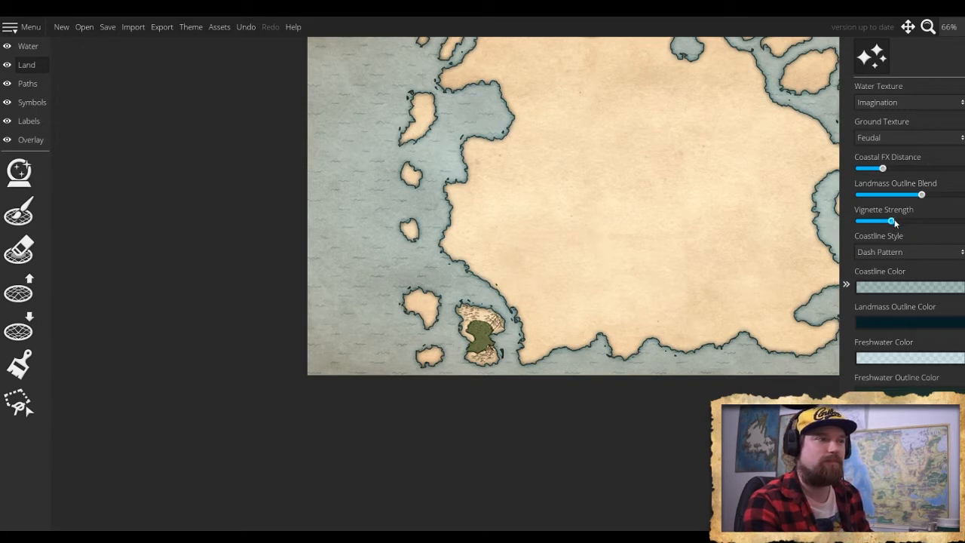
{"action": "left_click_drag", "start_coordinate": [894, 222], "coordinate": [920, 224]}
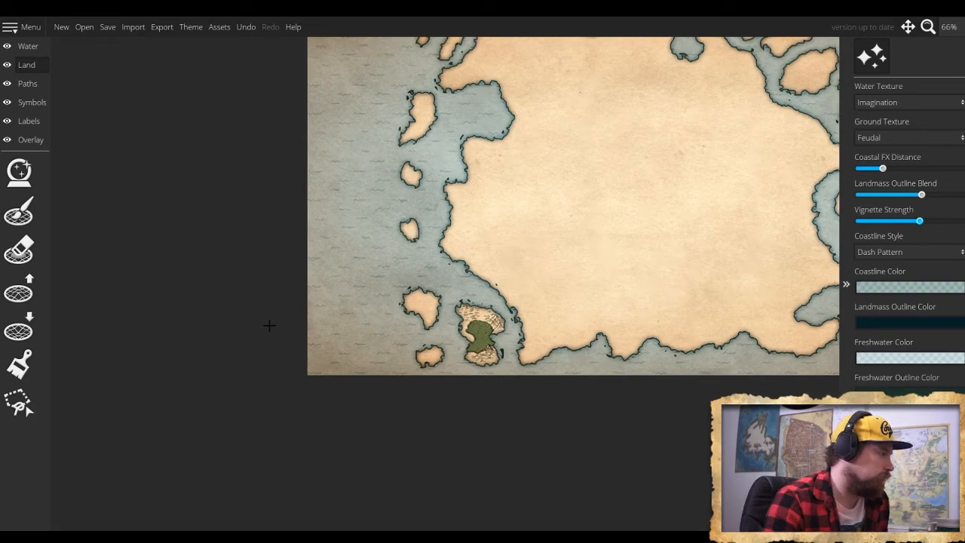
- Inspect the coastline effects and vignette across the whole map and around the southwestern islands
{"action": "left_click_drag", "start_coordinate": [389, 317], "coordinate": [225, 403]}
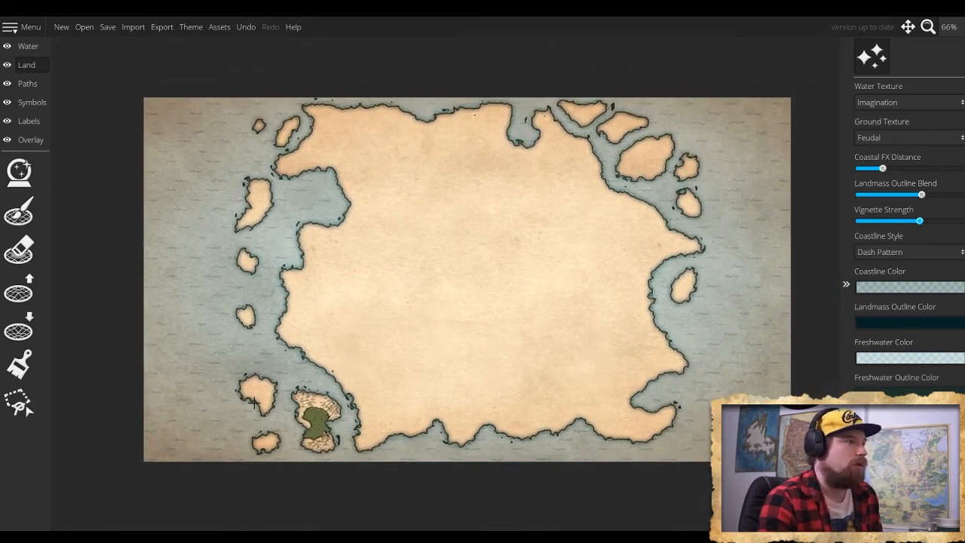
{"action": "scroll", "coordinate": [279, 341], "scroll_direction": "up", "scroll_amount": 5}
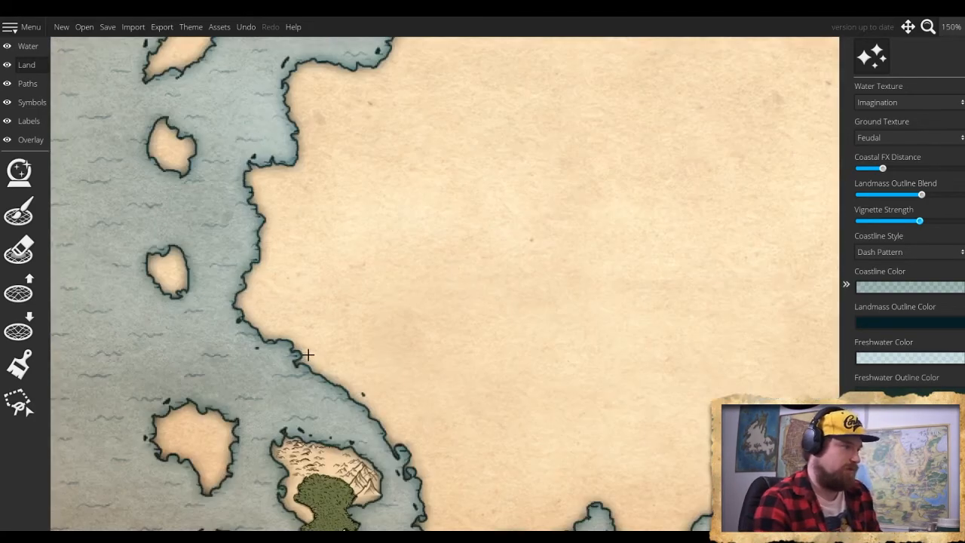
{"action": "scroll", "coordinate": [307, 360], "scroll_direction": "down", "scroll_amount": 4}
{"action": "scroll", "coordinate": [308, 362], "scroll_direction": "up", "scroll_amount": 3}
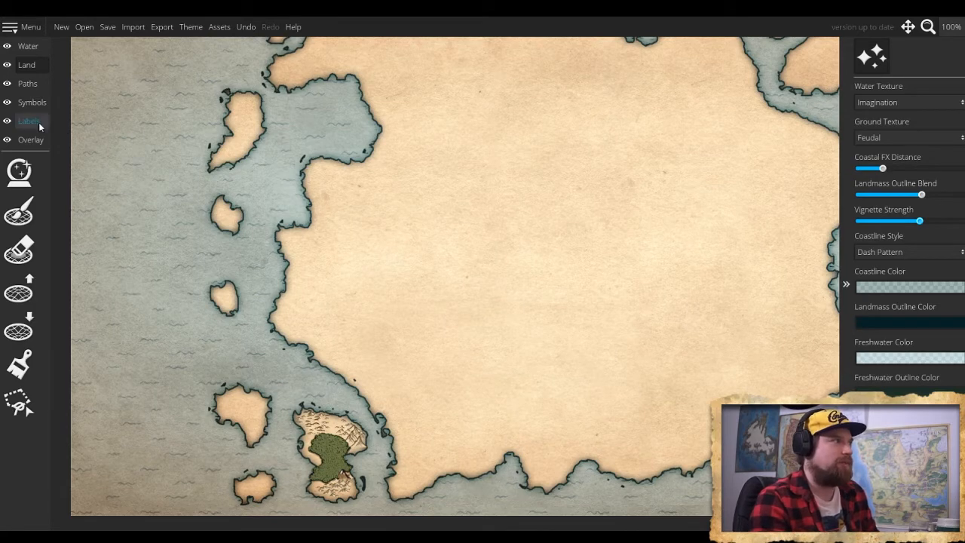
{"action": "left_click", "coordinate": [34, 65]}
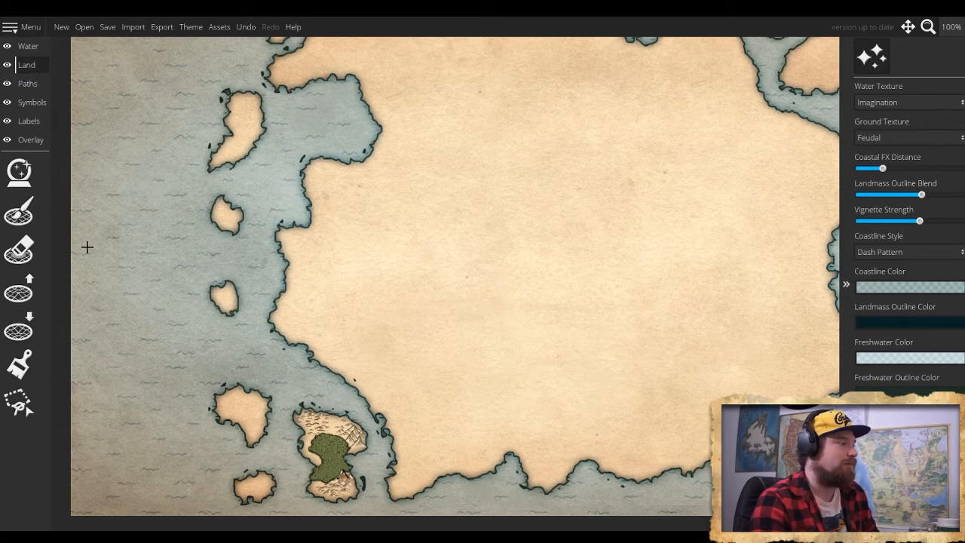
{"action": "left_click", "coordinate": [37, 355]}
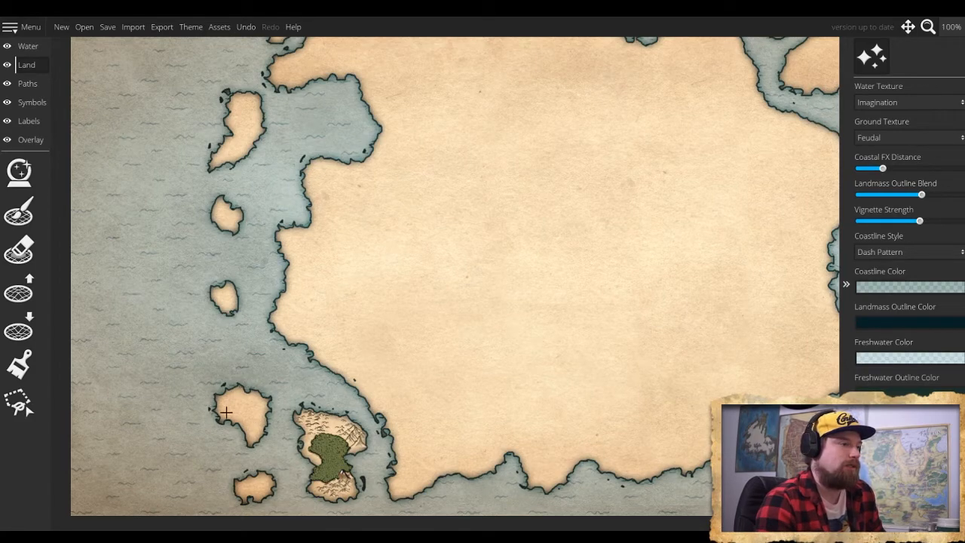
{"action": "scroll", "coordinate": [246, 423], "scroll_direction": "up", "scroll_amount": 3}
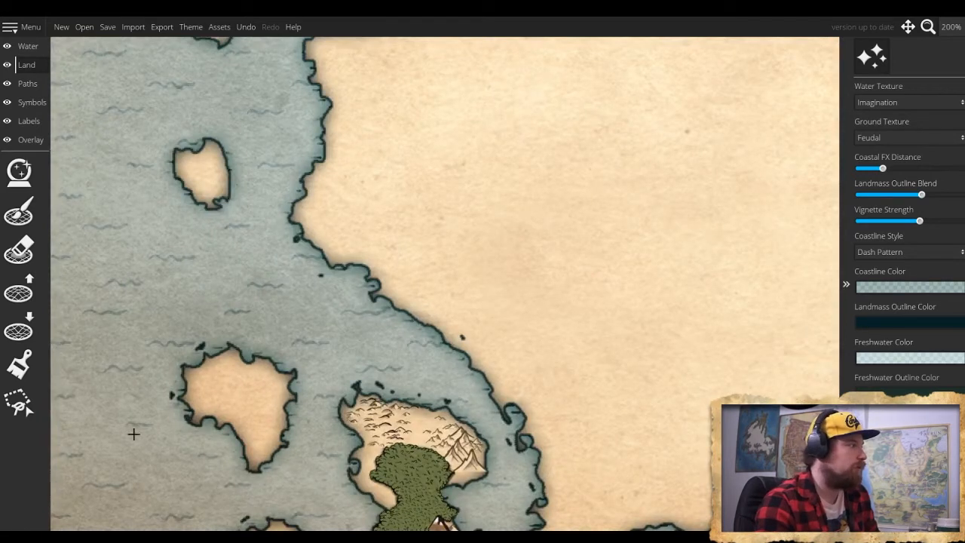
{"action": "left_click_drag", "start_coordinate": [204, 430], "coordinate": [229, 314]}
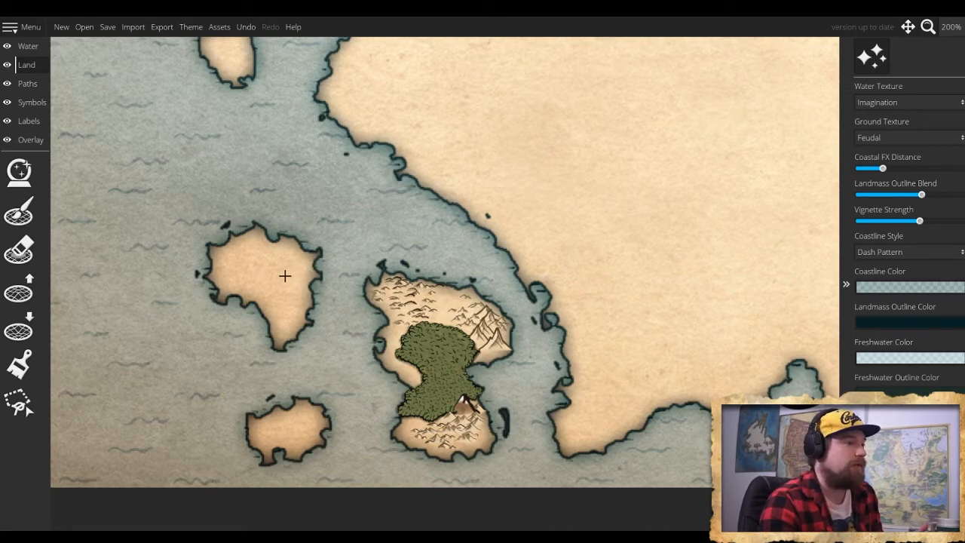
- Bring back the hand-drawn trace image at opacity 0.32 and scale 0.35 so that it lines up with the southwestern islands
{"action": "left_click", "coordinate": [36, 141]}
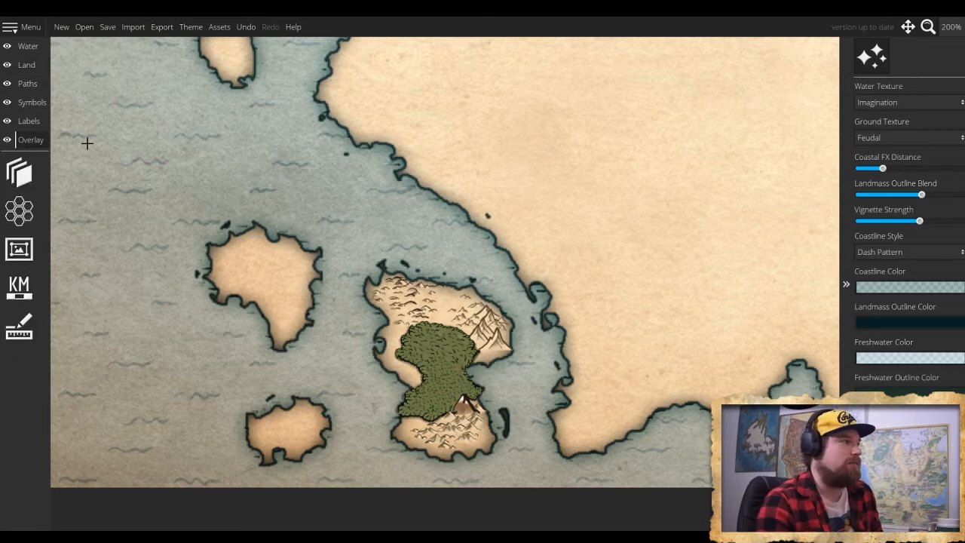
{"action": "left_click", "coordinate": [33, 187]}
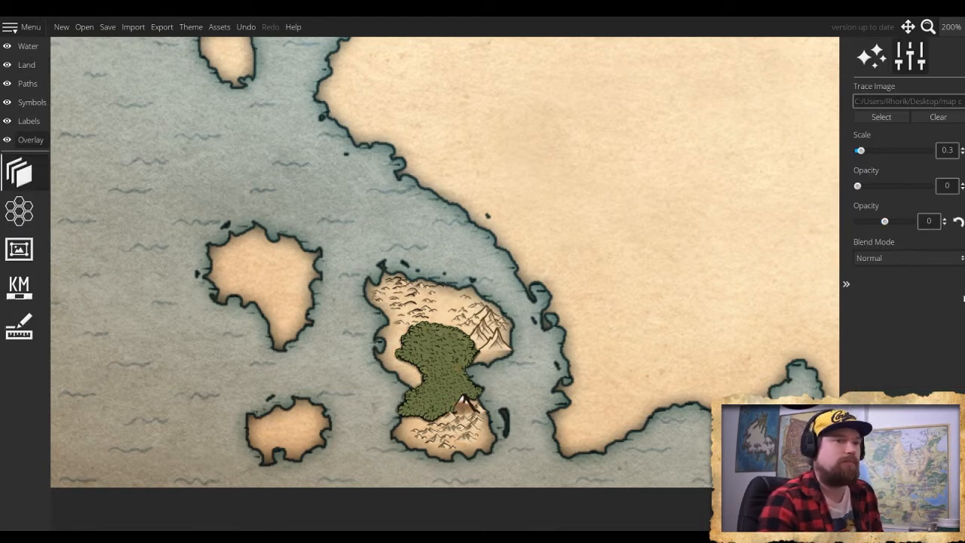
{"action": "left_click_drag", "start_coordinate": [858, 186], "coordinate": [882, 189]}
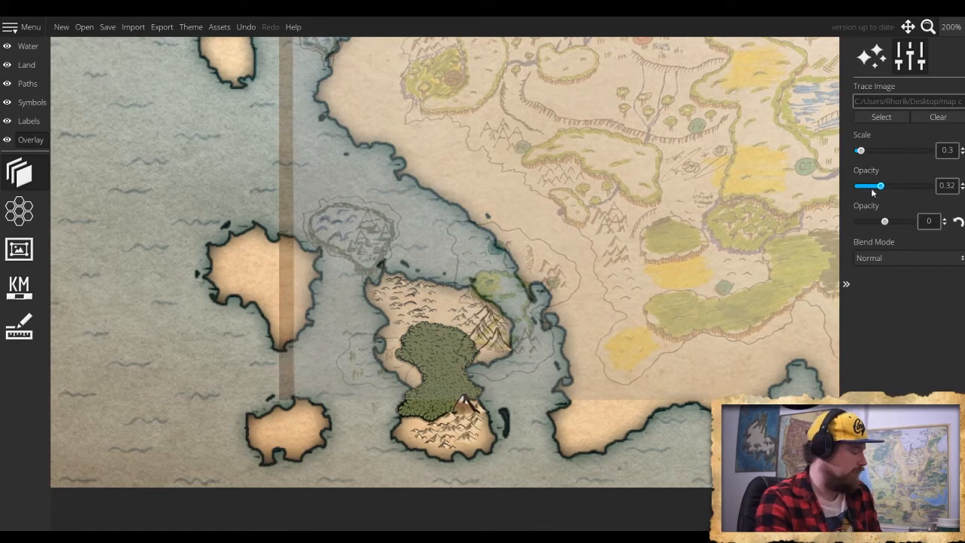
{"action": "scroll", "coordinate": [741, 263], "scroll_direction": "down", "scroll_amount": 5}
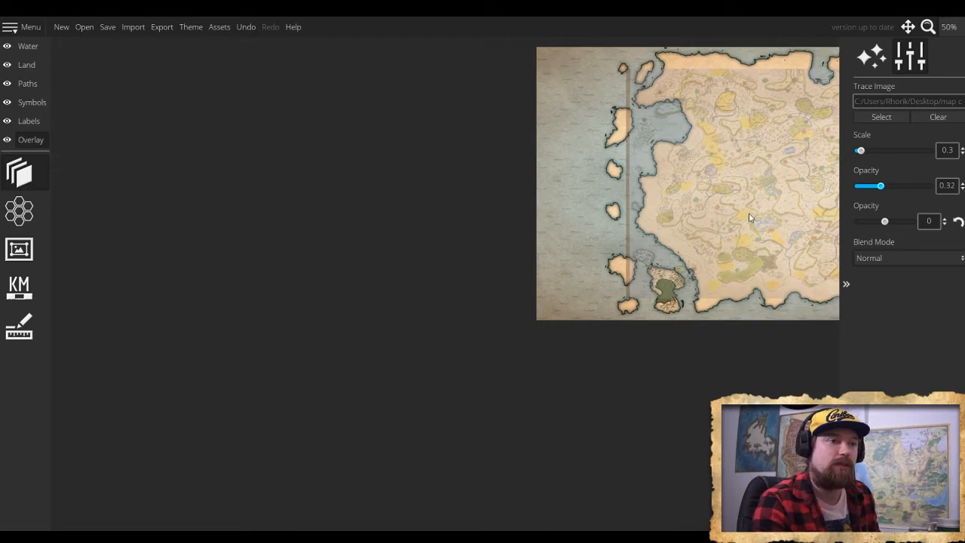
{"action": "scroll", "coordinate": [748, 218], "scroll_direction": "up", "scroll_amount": 1}
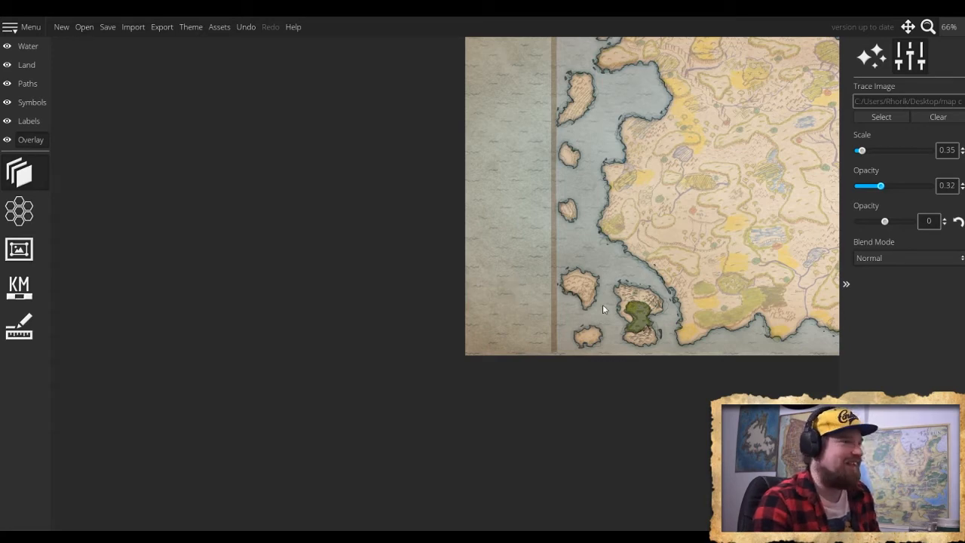
{"action": "scroll", "coordinate": [577, 302], "scroll_direction": "up", "scroll_amount": 6}
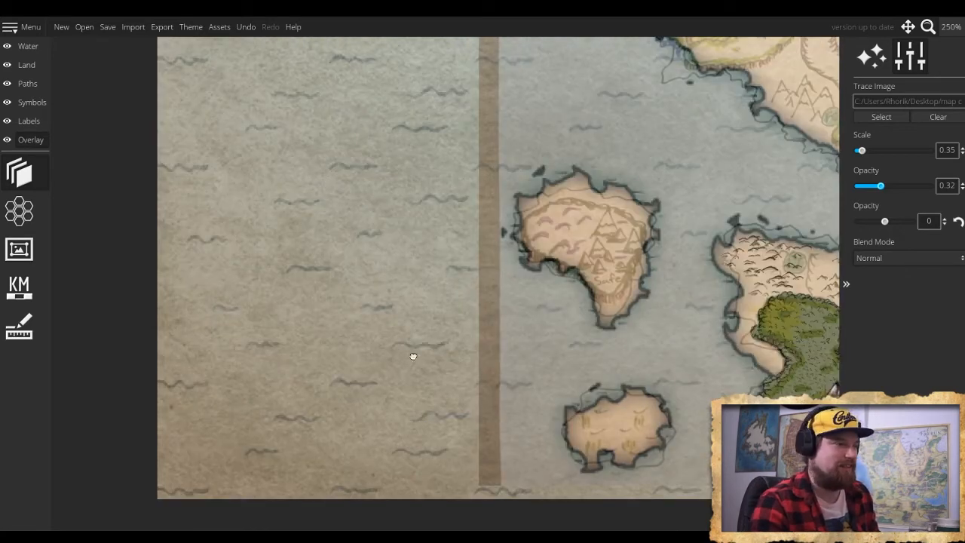
{"action": "left_click_drag", "start_coordinate": [413, 355], "coordinate": [58, 385]}
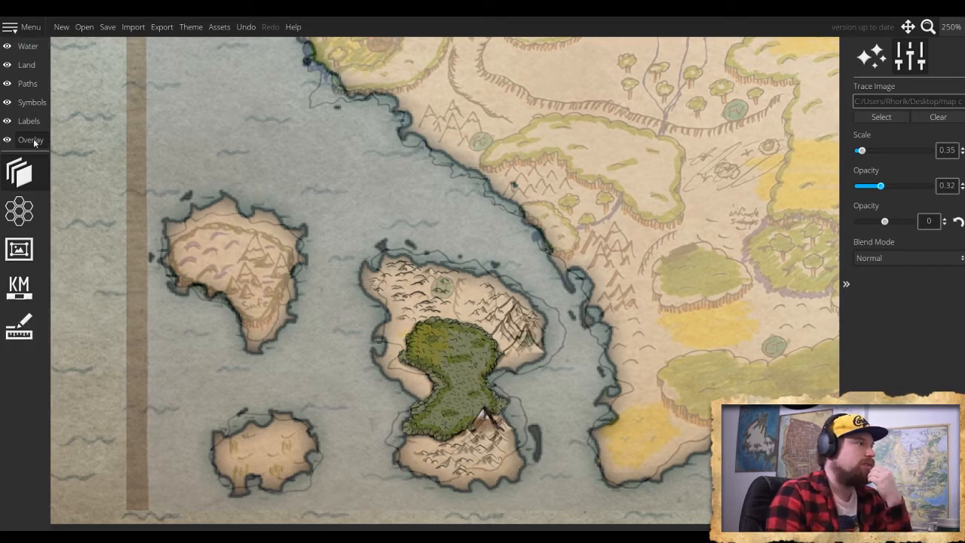
- Choose the brown grass tuft from the tree symbols and set its symbol scale to 70
{"action": "left_click", "coordinate": [31, 101]}
{"action": "left_click", "coordinate": [19, 211]}
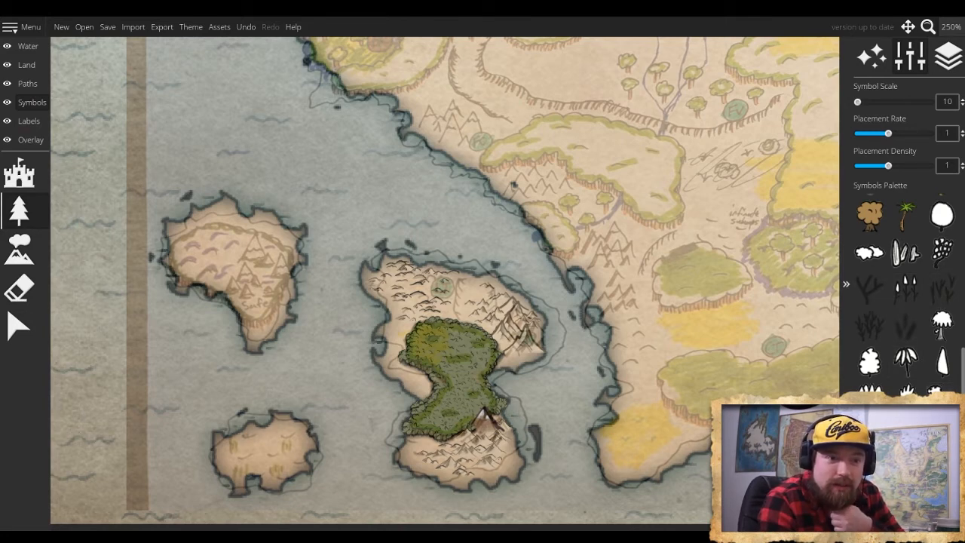
{"action": "scroll", "coordinate": [904, 294], "scroll_direction": "up", "scroll_amount": 3}
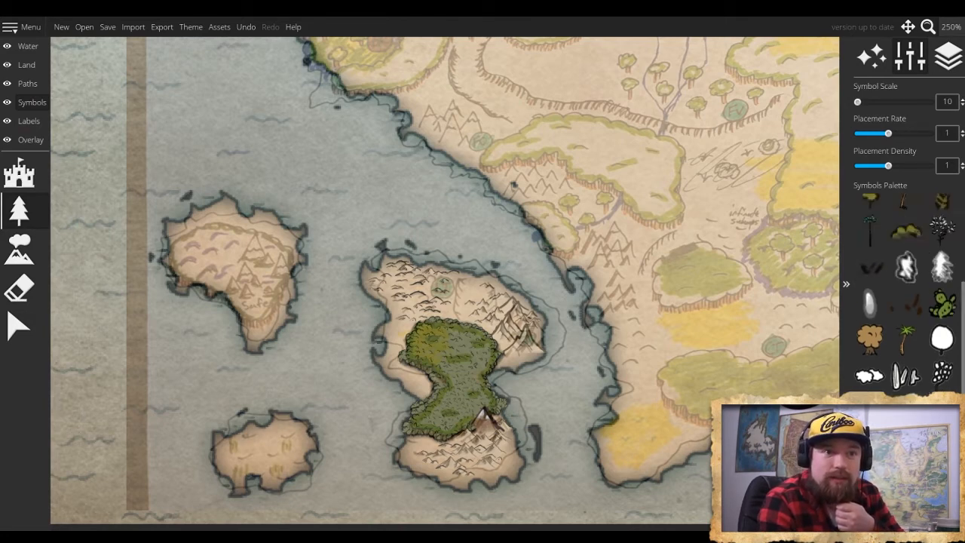
{"action": "scroll", "coordinate": [911, 307], "scroll_direction": "up", "scroll_amount": 3}
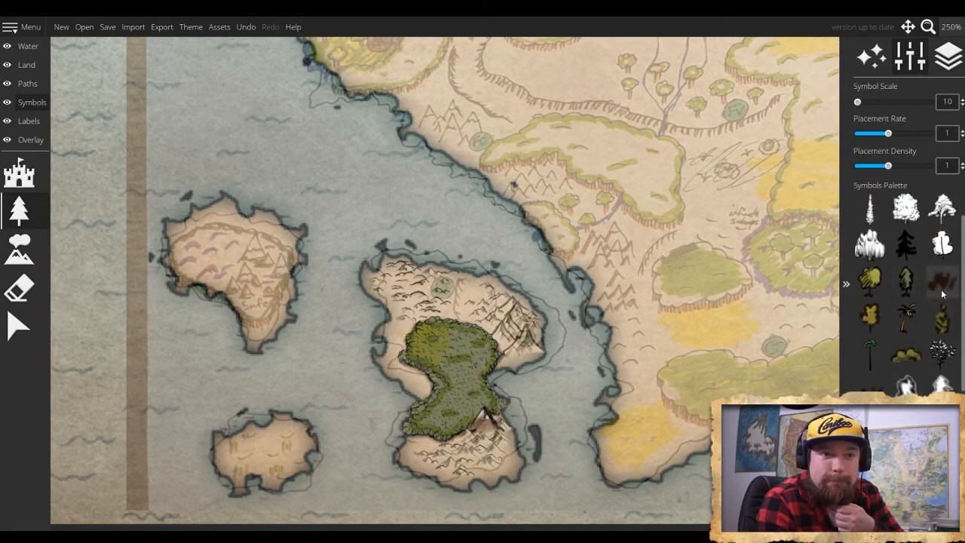
{"action": "left_click", "coordinate": [941, 292]}
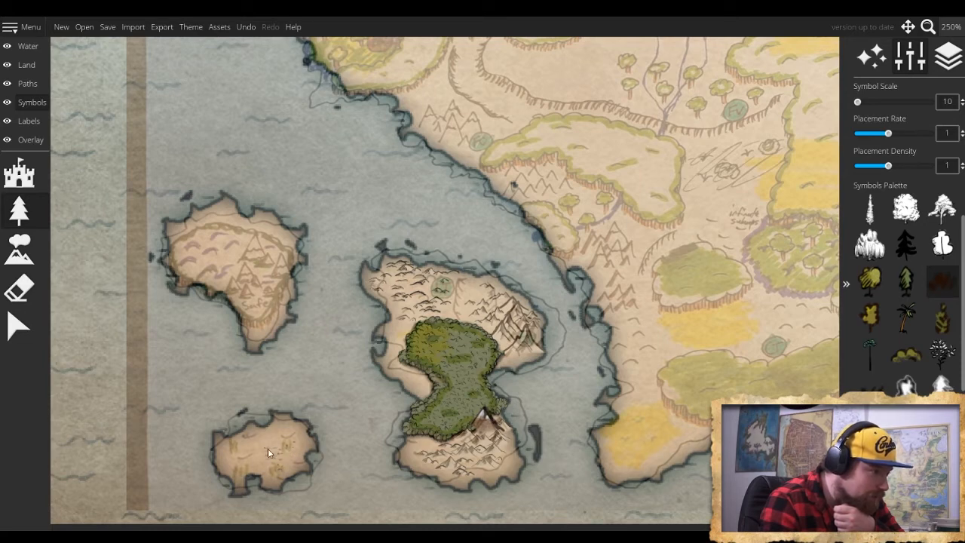
{"action": "scroll", "coordinate": [266, 446], "scroll_direction": "up", "scroll_amount": 3}
{"action": "scroll", "coordinate": [267, 445], "scroll_direction": "down", "scroll_amount": 3}
{"action": "scroll", "coordinate": [267, 441], "scroll_direction": "up", "scroll_amount": 16}
{"action": "scroll", "coordinate": [266, 441], "scroll_direction": "down", "scroll_amount": 3}
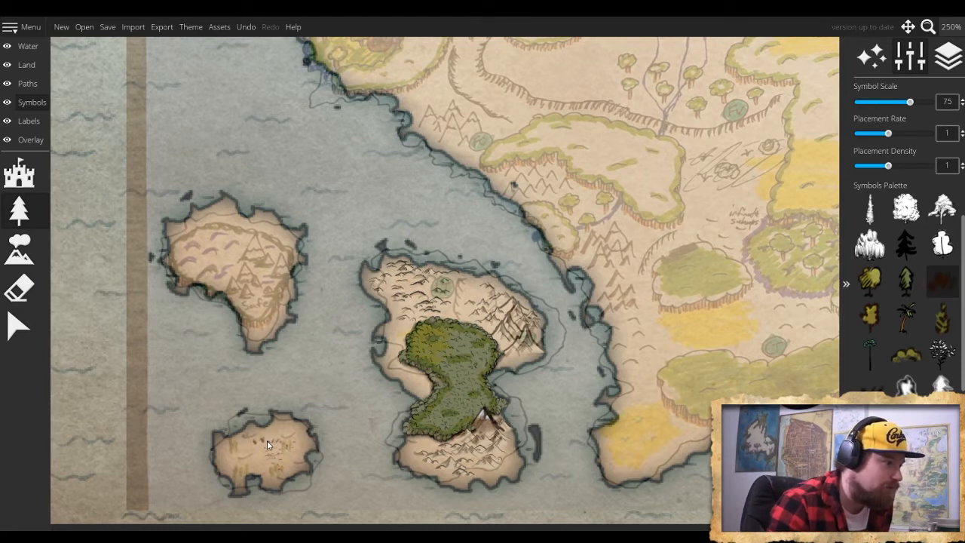
{"action": "scroll", "coordinate": [256, 446], "scroll_direction": "down", "scroll_amount": 1}
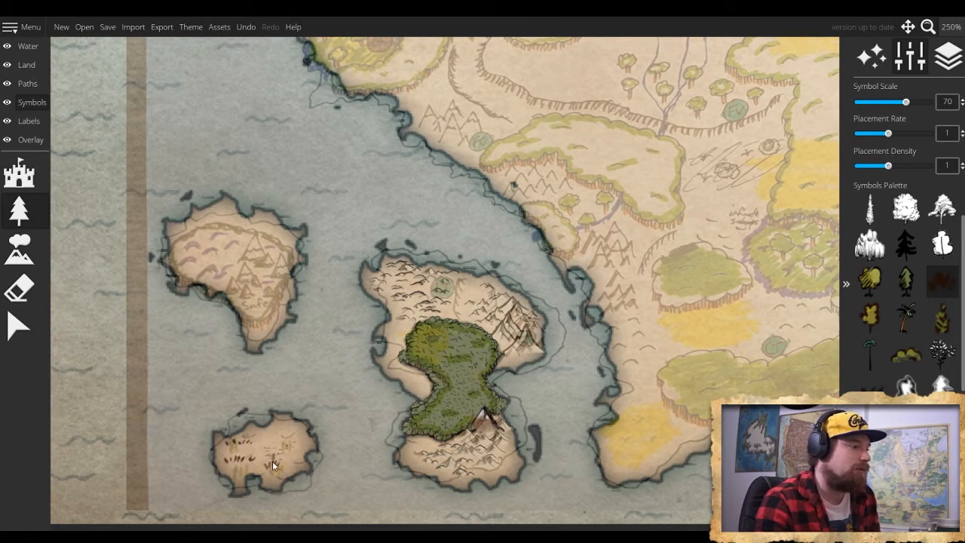
- Scatter brown grass tufts across the small southwestern island, following the traced tuft marks
{"action": "left_click", "coordinate": [274, 459]}
{"action": "left_click", "coordinate": [294, 440]}
{"action": "left_click", "coordinate": [282, 441]}
{"action": "left_click", "coordinate": [265, 440]}
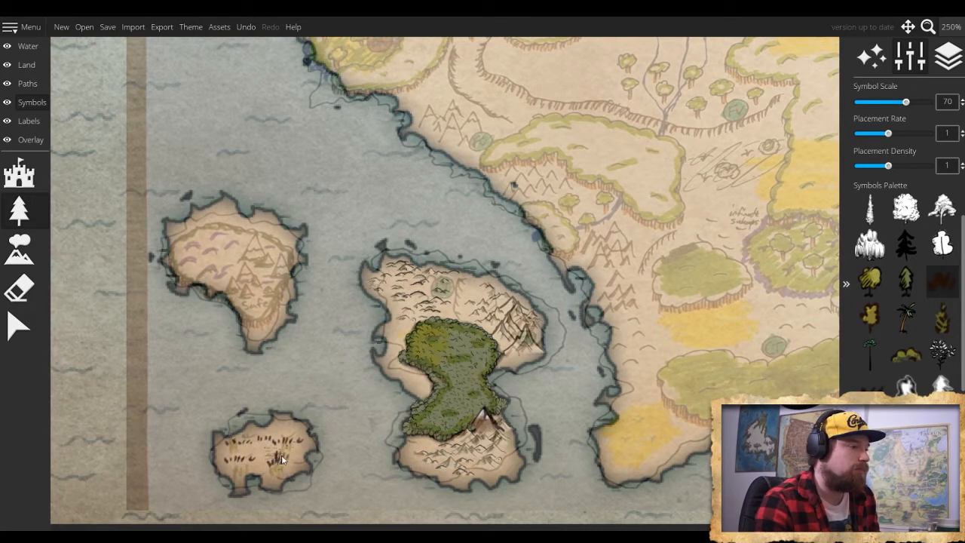
{"action": "left_click", "coordinate": [290, 456]}
{"action": "left_click", "coordinate": [281, 429]}
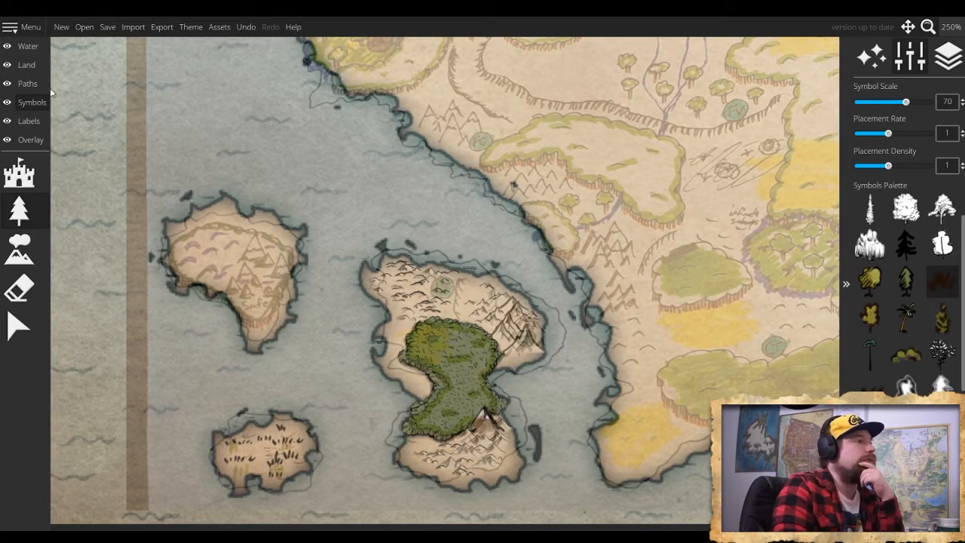
- Paint the small southwestern island's ground olive green using the soft land color brush at size 14
{"action": "left_click", "coordinate": [30, 66]}
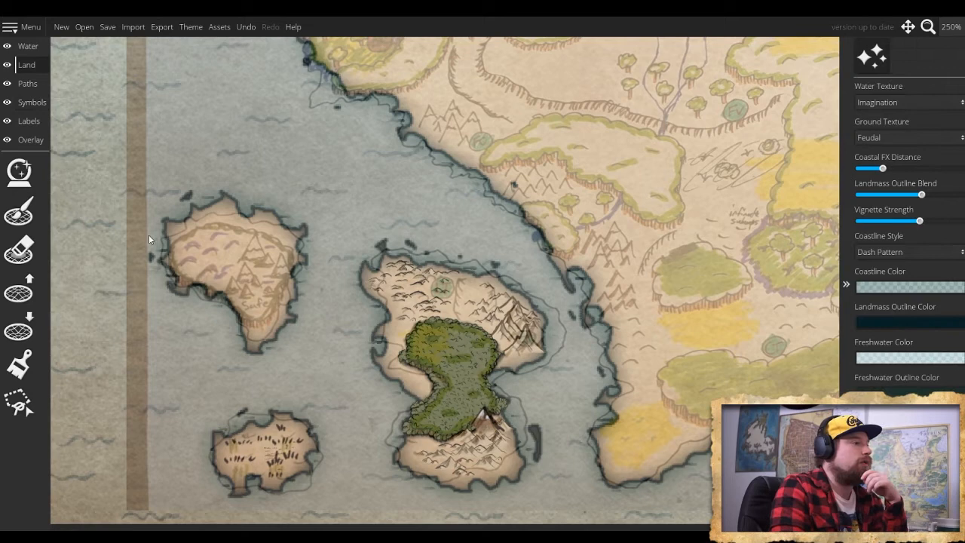
{"action": "left_click", "coordinate": [21, 366]}
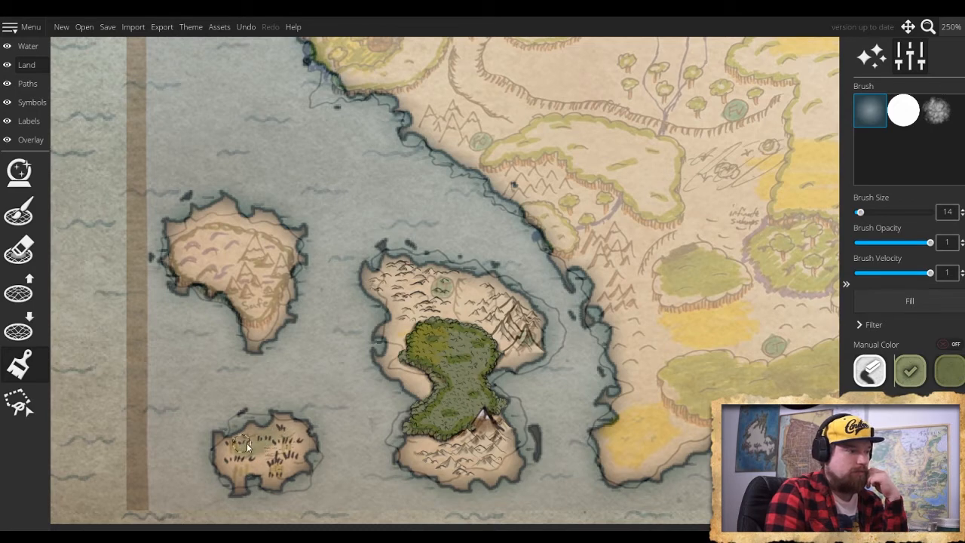
{"action": "mouse_move", "coordinate": [224, 462]}
{"action": "left_mouse_down"}
{"action": "mouse_move", "coordinate": [256, 463]}
{"action": "mouse_move", "coordinate": [248, 472]}
{"action": "mouse_move", "coordinate": [261, 449]}
{"action": "mouse_move", "coordinate": [300, 459]}
{"action": "mouse_move", "coordinate": [262, 480]}
{"action": "mouse_move", "coordinate": [246, 462]}
{"action": "mouse_move", "coordinate": [260, 454]}
{"action": "mouse_move", "coordinate": [271, 483]}
{"action": "mouse_move", "coordinate": [302, 476]}
{"action": "mouse_move", "coordinate": [288, 441]}
{"action": "mouse_move", "coordinate": [302, 454]}
{"action": "mouse_move", "coordinate": [295, 434]}
{"action": "mouse_move", "coordinate": [264, 423]}
{"action": "left_mouse_up"}
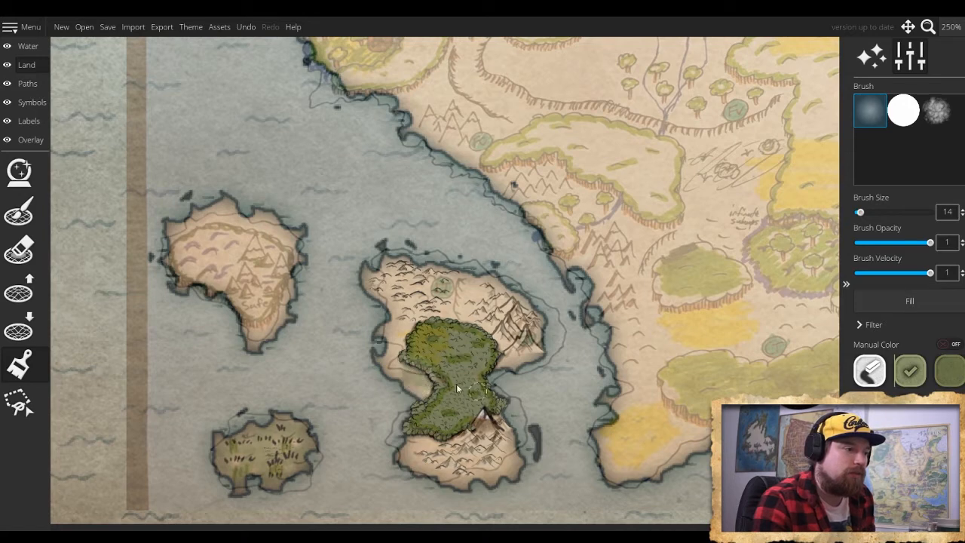
- Try green ground color on the larger forested island, including with brush size 70, and undo the strokes
{"action": "key", "text": "ctrl+z"}
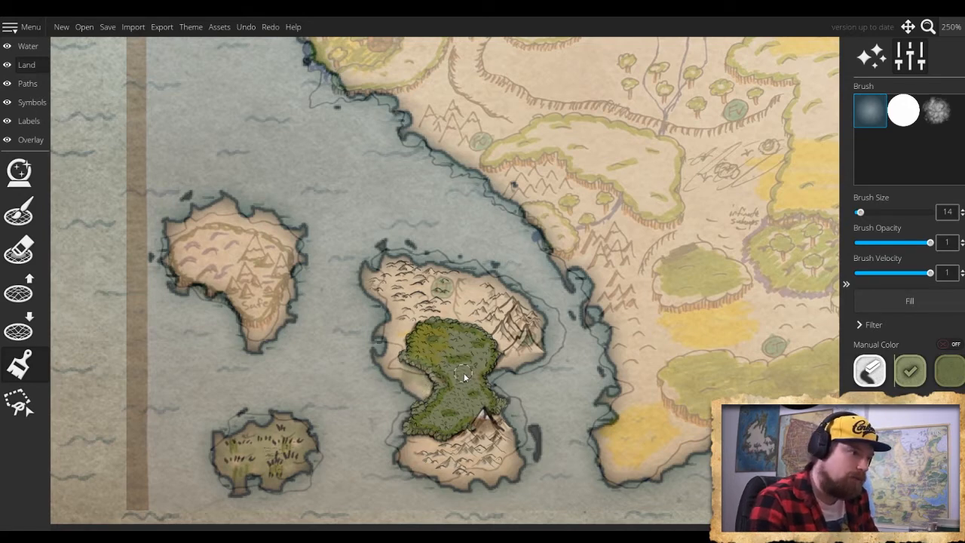
{"action": "key", "text": "ctrl+z"}
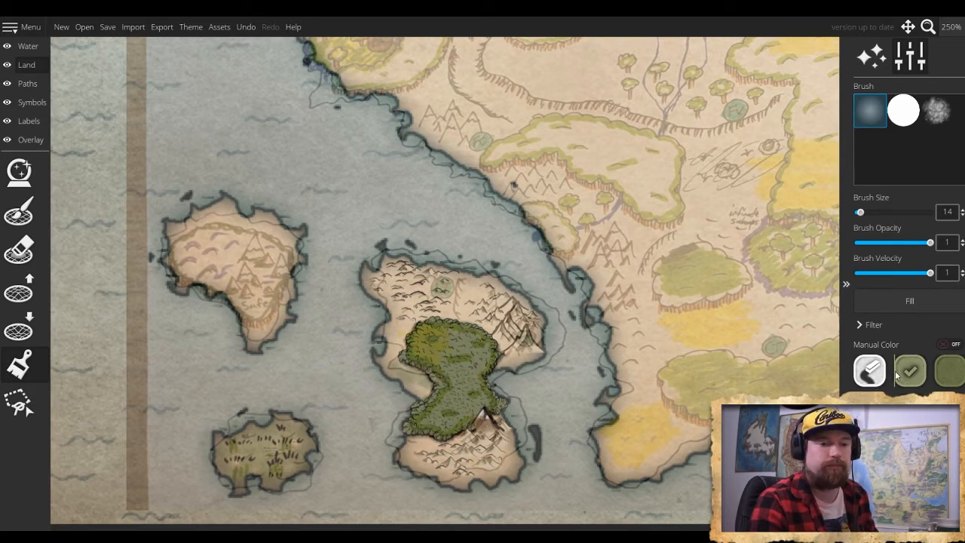
{"action": "scroll", "coordinate": [381, 347], "scroll_direction": "up", "scroll_amount": 10}
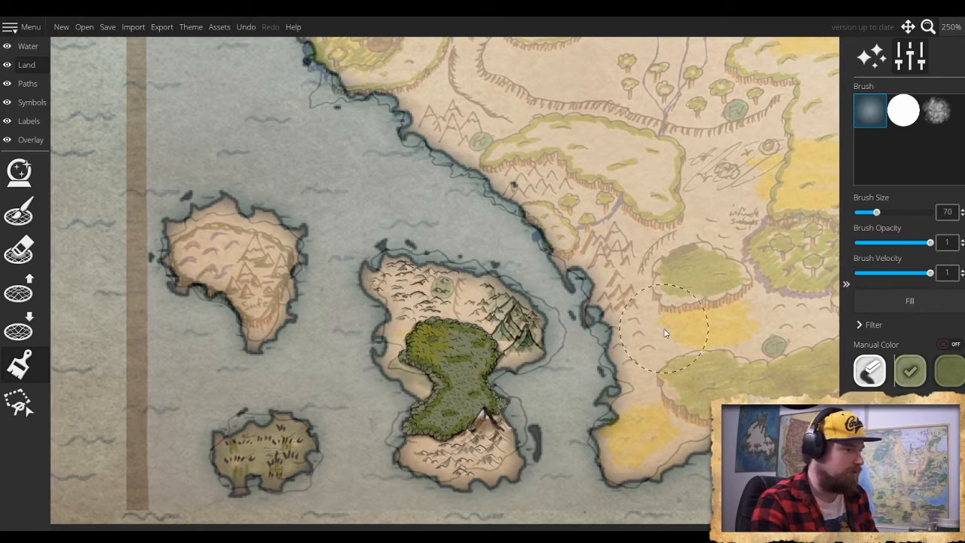
{"action": "key", "text": "ctrl+z"}
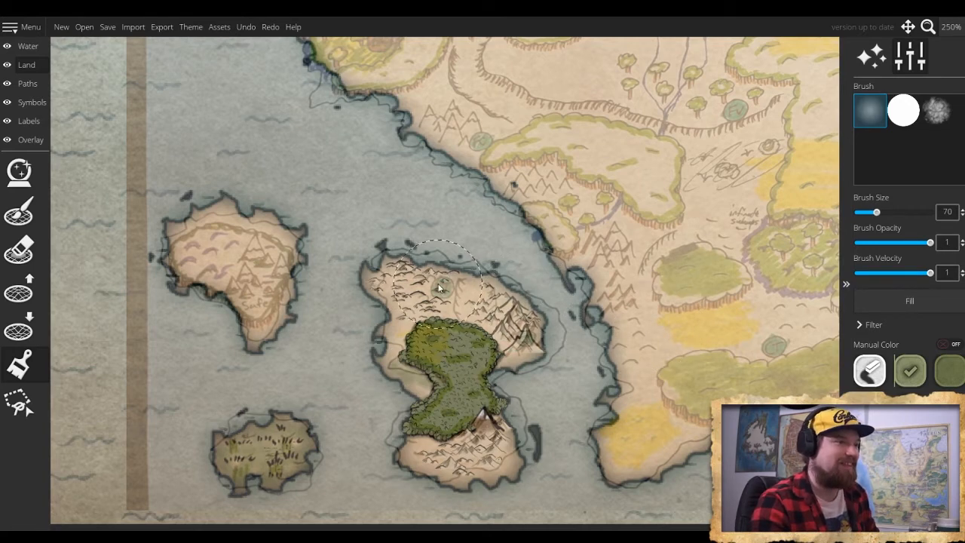
- Paint green ground color across the northern and southern parts of the larger forested island using brush size 70
{"action": "mouse_move", "coordinate": [446, 257]}
{"action": "left_mouse_down"}
{"action": "mouse_move", "coordinate": [365, 284]}
{"action": "mouse_move", "coordinate": [387, 287]}
{"action": "mouse_move", "coordinate": [361, 307]}
{"action": "mouse_move", "coordinate": [407, 263]}
{"action": "mouse_move", "coordinate": [428, 275]}
{"action": "mouse_move", "coordinate": [489, 266]}
{"action": "mouse_move", "coordinate": [484, 275]}
{"action": "mouse_move", "coordinate": [509, 273]}
{"action": "left_mouse_up"}
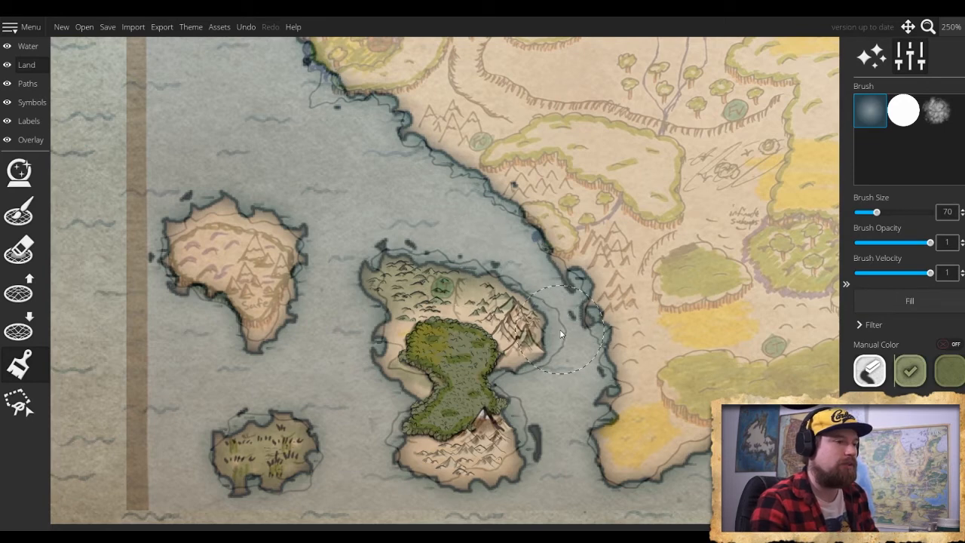
{"action": "mouse_move", "coordinate": [559, 329]}
{"action": "left_mouse_down"}
{"action": "mouse_move", "coordinate": [504, 285]}
{"action": "mouse_move", "coordinate": [526, 285]}
{"action": "mouse_move", "coordinate": [509, 299]}
{"action": "mouse_move", "coordinate": [542, 310]}
{"action": "left_mouse_up"}
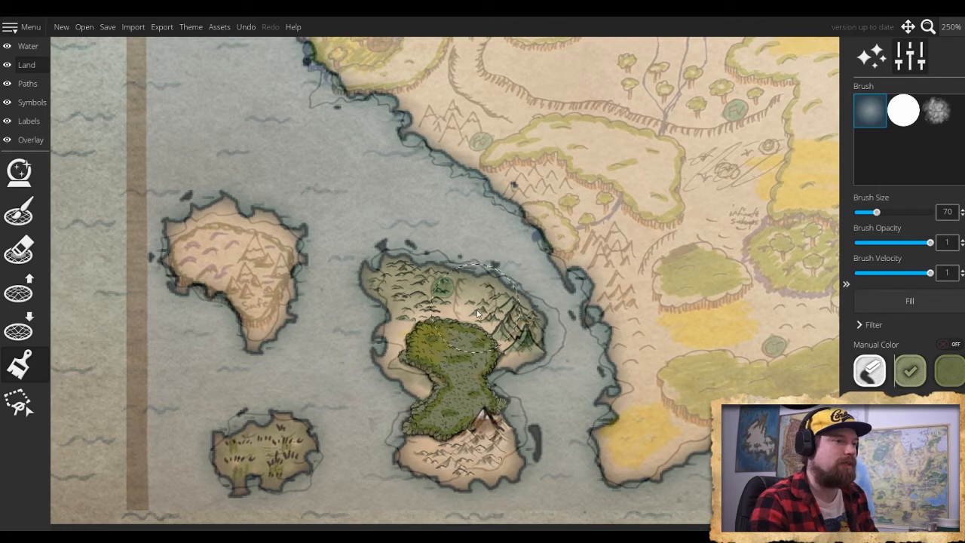
{"action": "left_click_drag", "start_coordinate": [476, 310], "coordinate": [475, 304]}
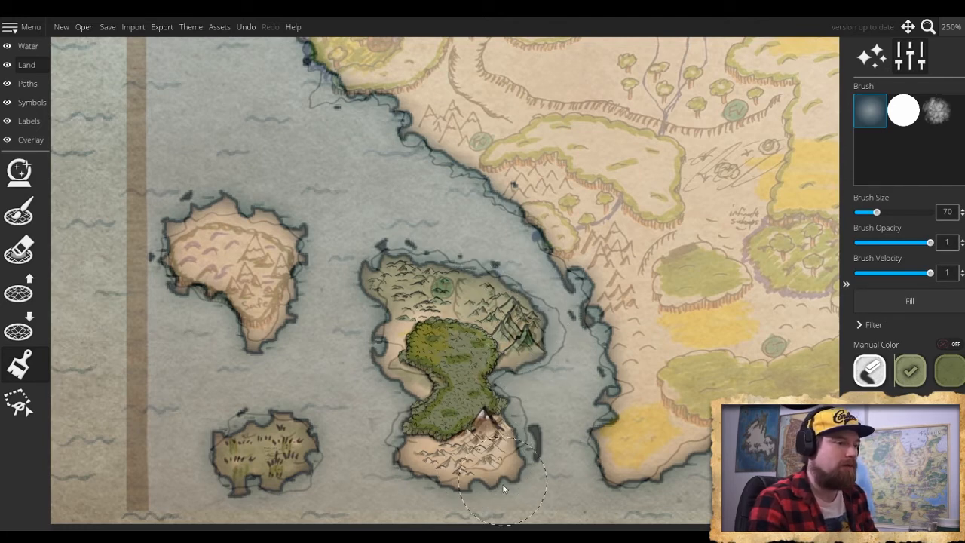
{"action": "mouse_move", "coordinate": [503, 488]}
{"action": "left_mouse_down"}
{"action": "mouse_move", "coordinate": [503, 463]}
{"action": "mouse_move", "coordinate": [463, 473]}
{"action": "mouse_move", "coordinate": [411, 453]}
{"action": "left_mouse_up"}
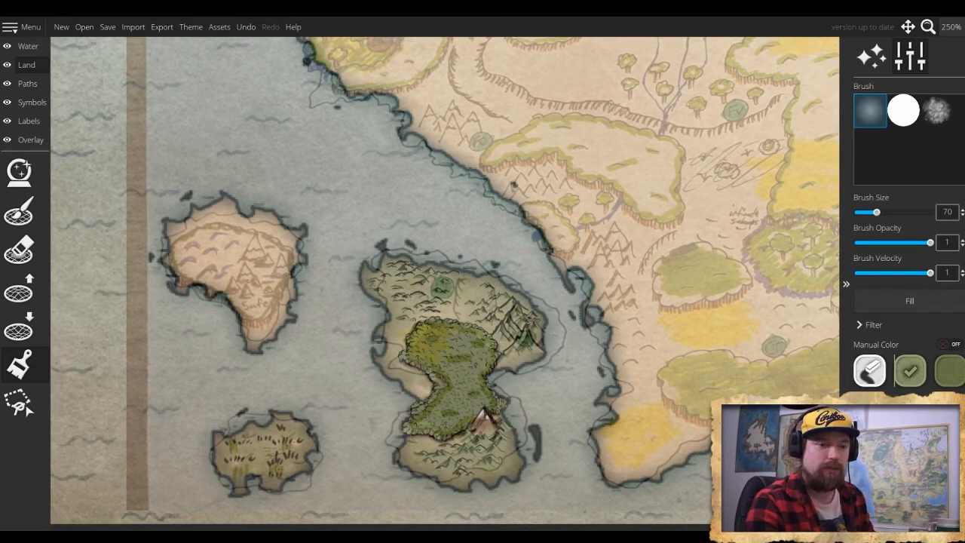
- Color both mountain ranges on the forested island with a custom orange-brown land color, using the soft brush at size 10
{"action": "left_click", "coordinate": [910, 450]}
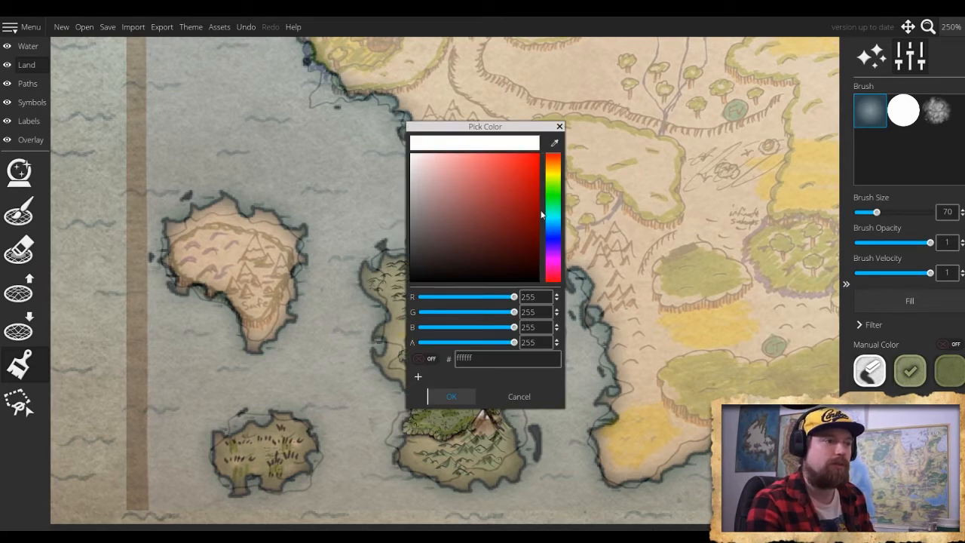
{"action": "left_click", "coordinate": [555, 168]}
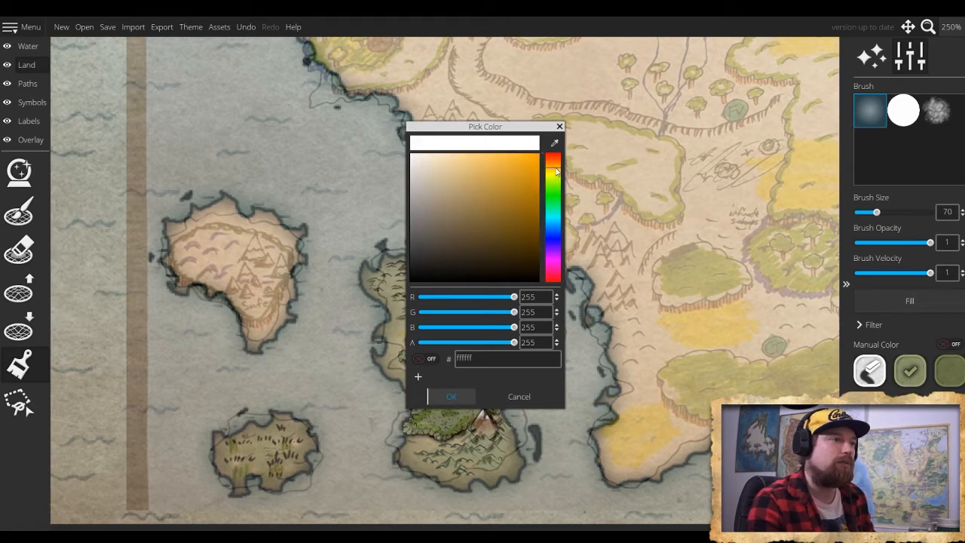
{"action": "mouse_move", "coordinate": [528, 160]}
{"action": "left_mouse_down"}
{"action": "mouse_move", "coordinate": [504, 173]}
{"action": "mouse_move", "coordinate": [529, 158]}
{"action": "mouse_move", "coordinate": [533, 214]}
{"action": "left_mouse_up"}
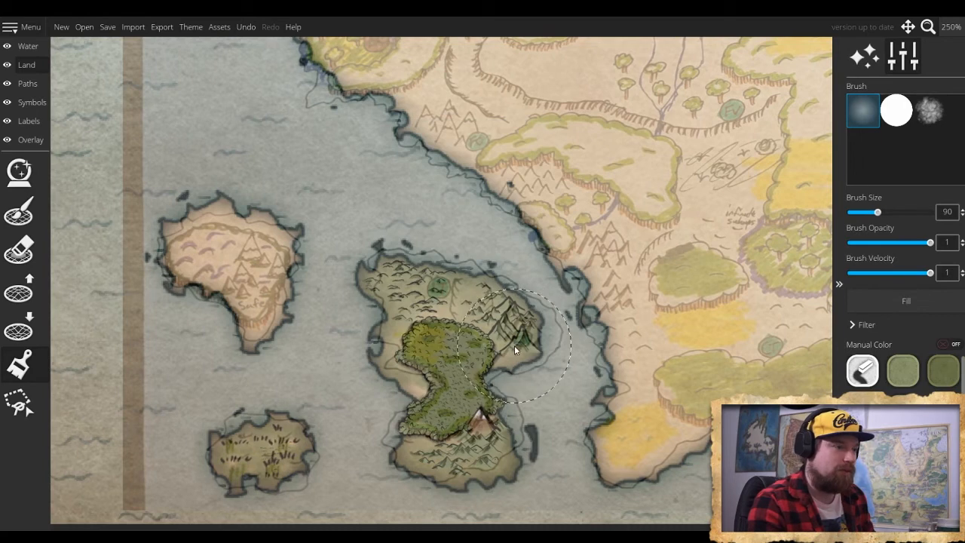
{"action": "key", "text": "bracketleft"}
{"action": "key", "text": "bracketright"}
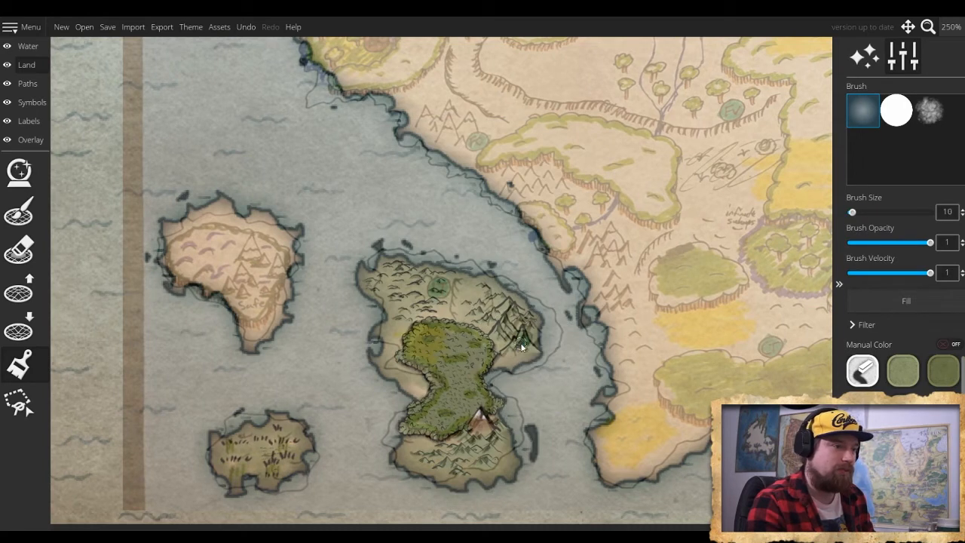
{"action": "mouse_move", "coordinate": [517, 346]}
{"action": "left_mouse_down"}
{"action": "mouse_move", "coordinate": [524, 340]}
{"action": "mouse_move", "coordinate": [507, 333]}
{"action": "left_mouse_up"}
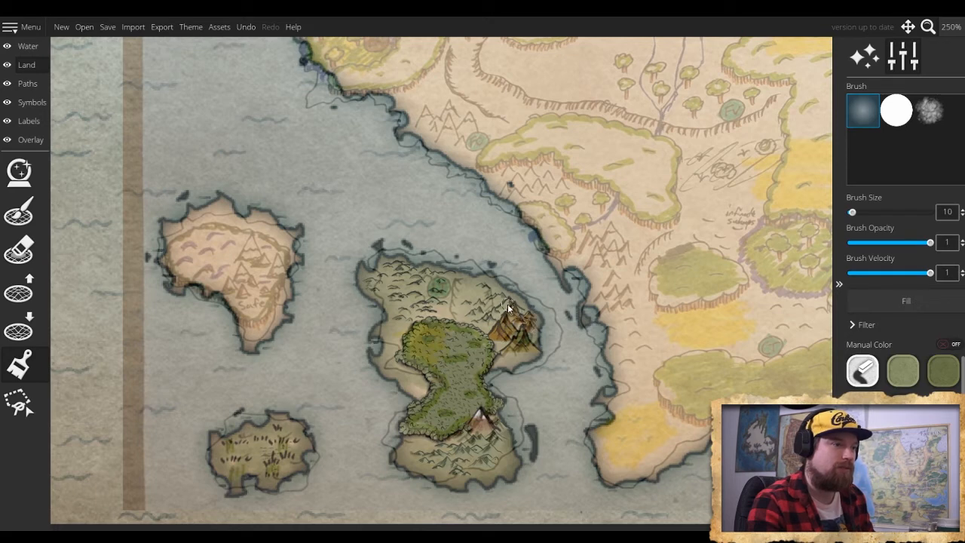
{"action": "left_click_drag", "start_coordinate": [493, 309], "coordinate": [473, 312]}
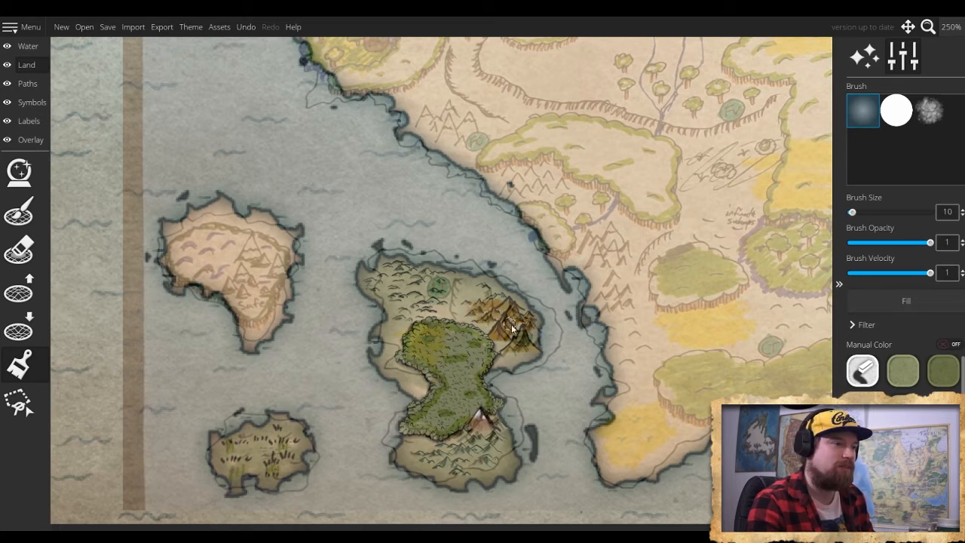
{"action": "mouse_move", "coordinate": [514, 316]}
{"action": "left_mouse_down"}
{"action": "mouse_move", "coordinate": [485, 288]}
{"action": "mouse_move", "coordinate": [504, 327]}
{"action": "mouse_move", "coordinate": [484, 320]}
{"action": "mouse_move", "coordinate": [483, 291]}
{"action": "left_mouse_up"}
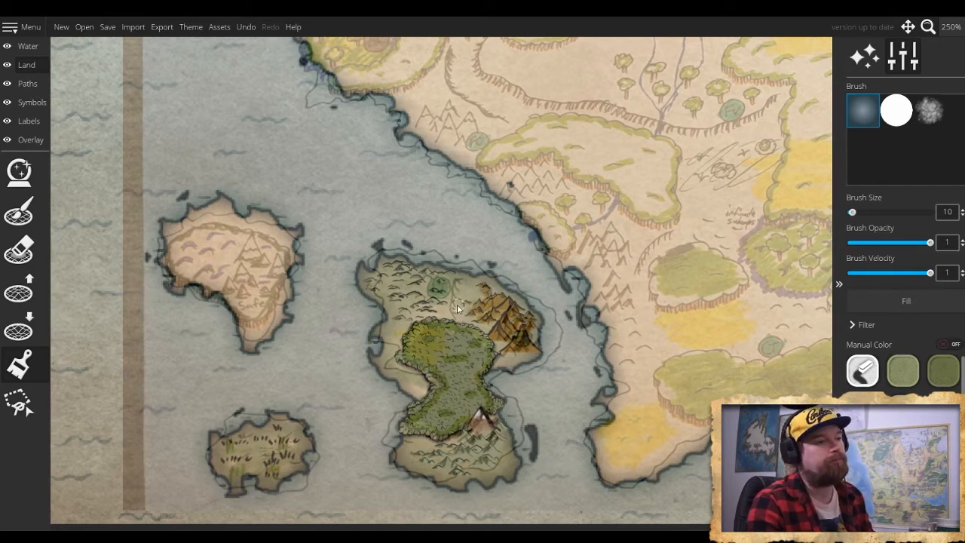
{"action": "left_click_drag", "start_coordinate": [471, 450], "coordinate": [486, 447]}
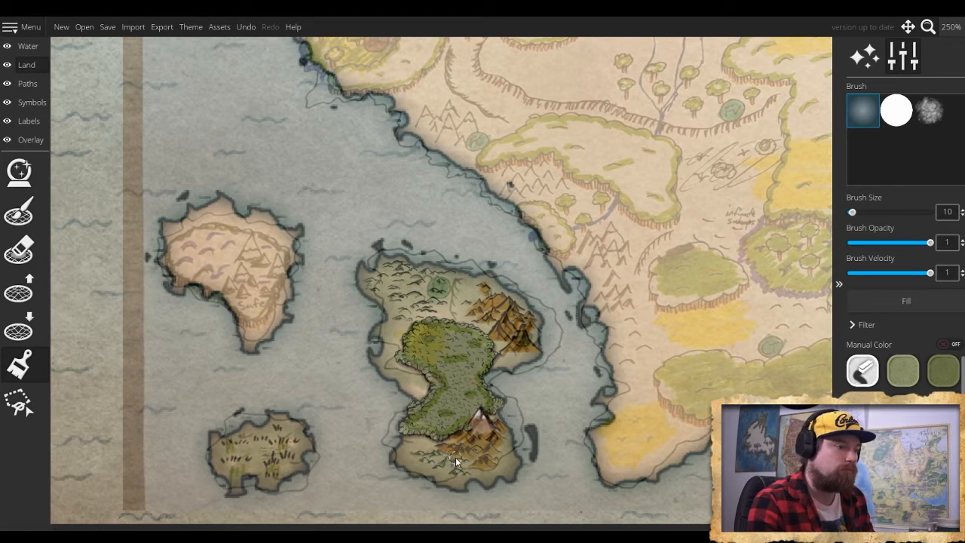
{"action": "left_click_drag", "start_coordinate": [450, 464], "coordinate": [476, 459]}
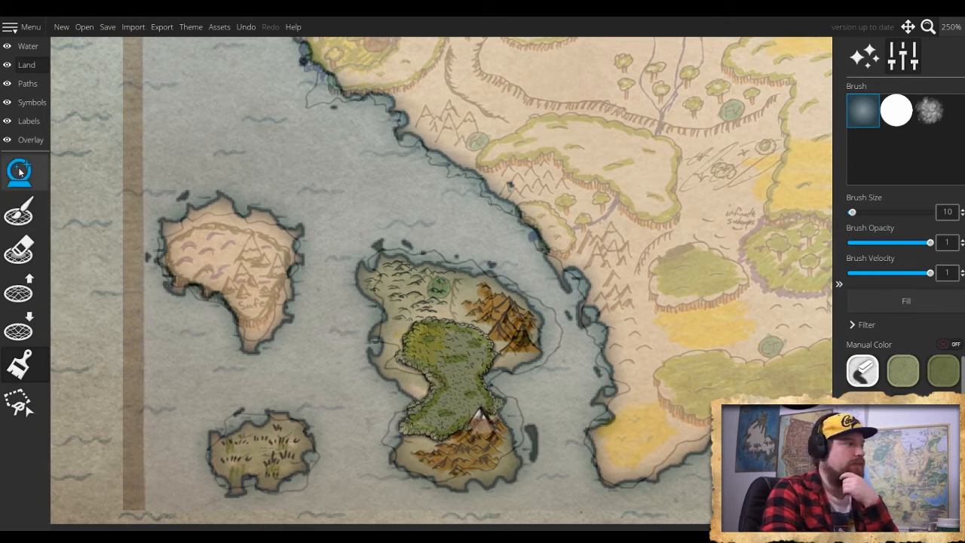
- Hide the traced sketch by setting the trace image opacity to 0
{"action": "left_click", "coordinate": [30, 139]}
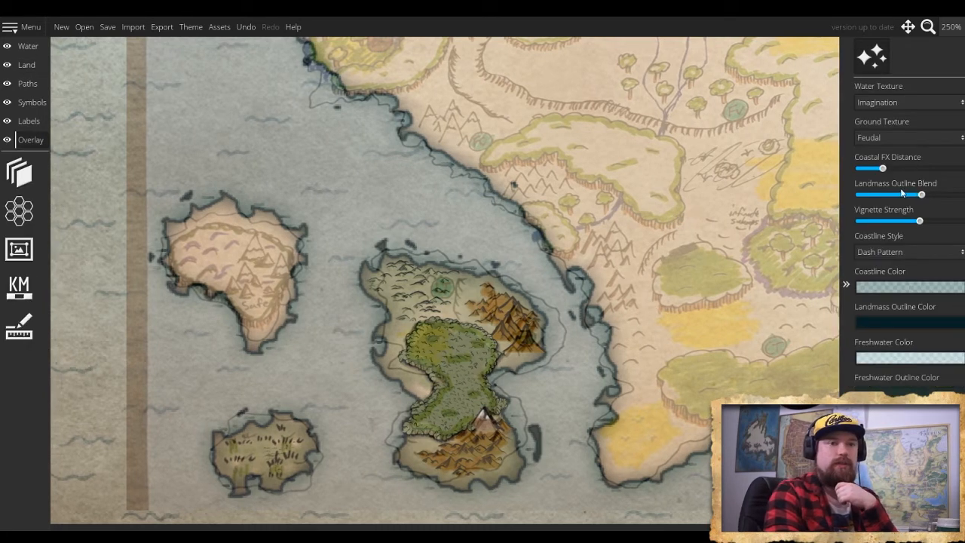
{"action": "left_click", "coordinate": [18, 173]}
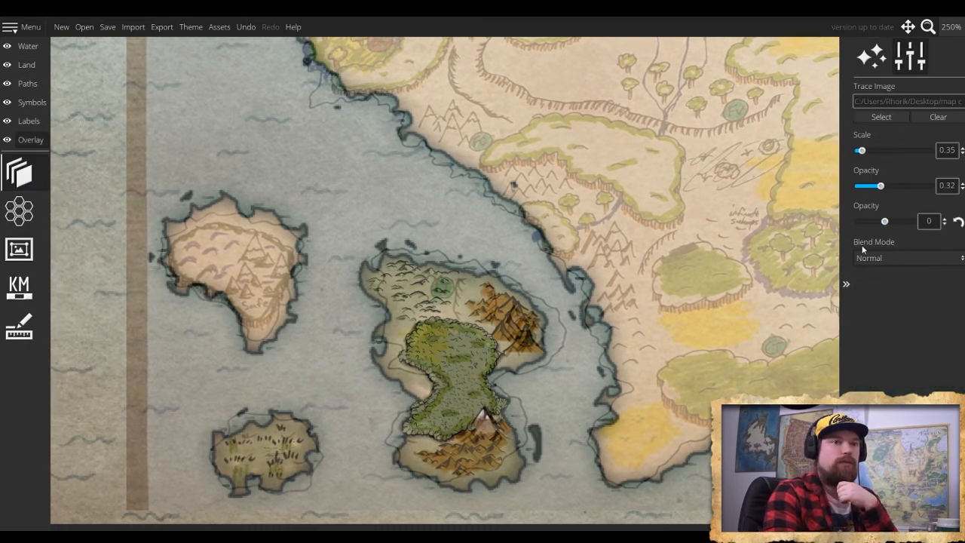
{"action": "left_click_drag", "start_coordinate": [875, 194], "coordinate": [849, 192]}
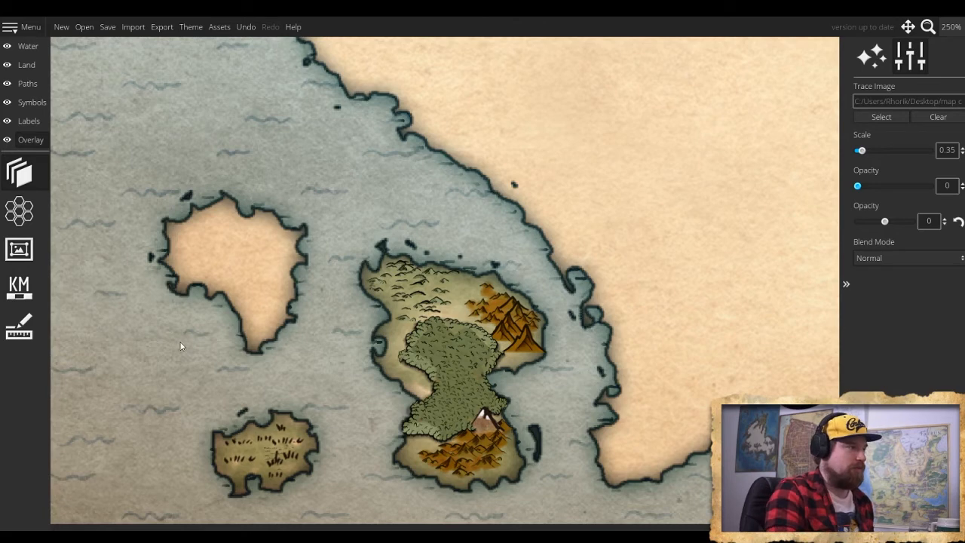
- Return to the land color brush and select the darker olive green swatch
{"action": "left_click", "coordinate": [27, 65]}
{"action": "left_click", "coordinate": [20, 365]}
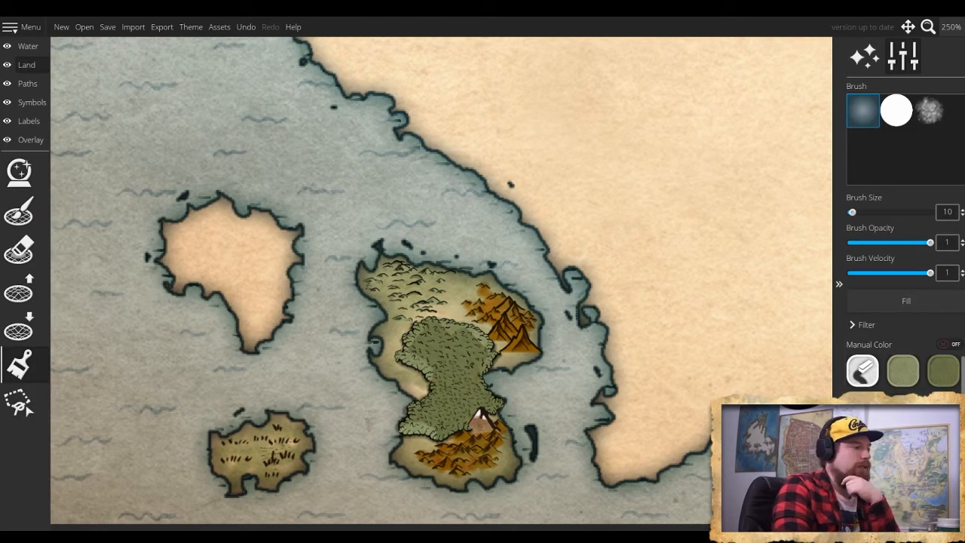
{"action": "left_click", "coordinate": [902, 370]}
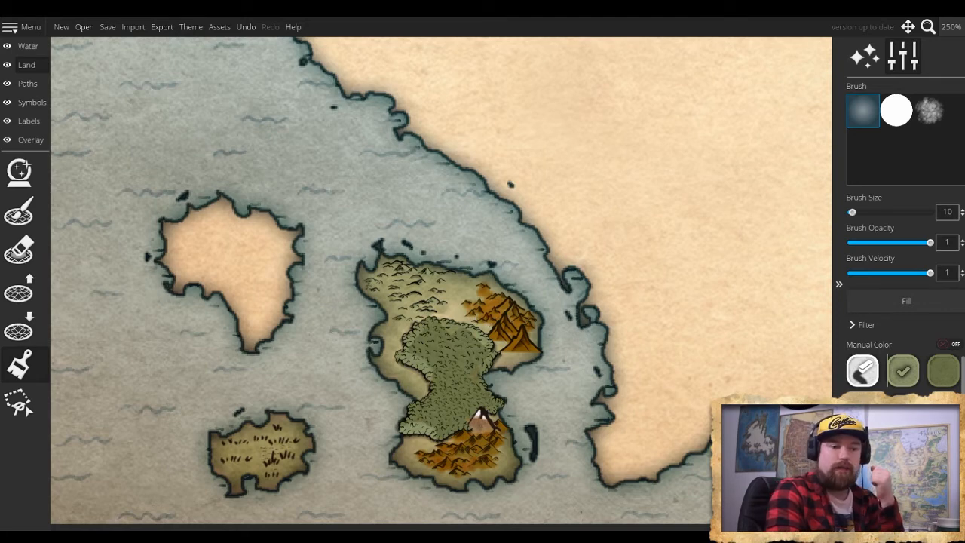
{"action": "left_click", "coordinate": [942, 371]}
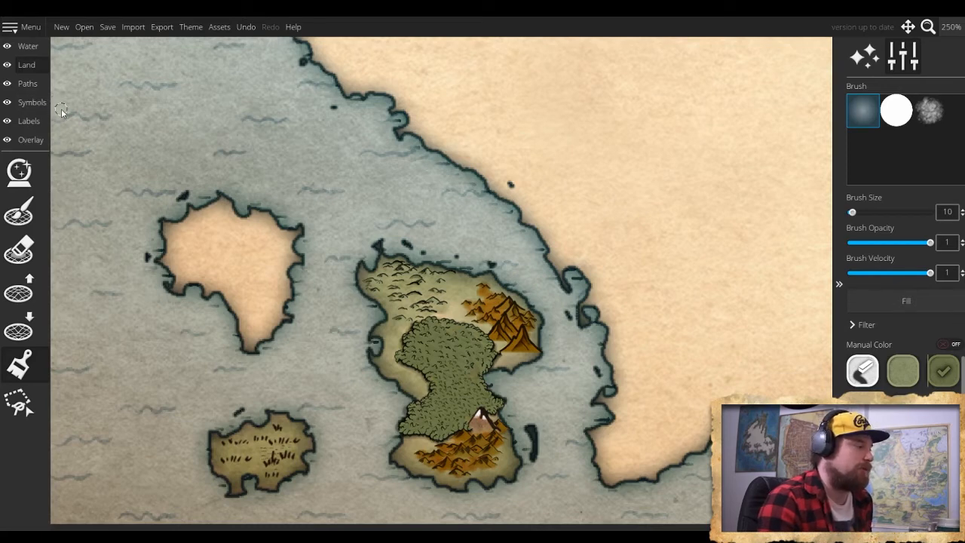
{"action": "left_click", "coordinate": [29, 27]}
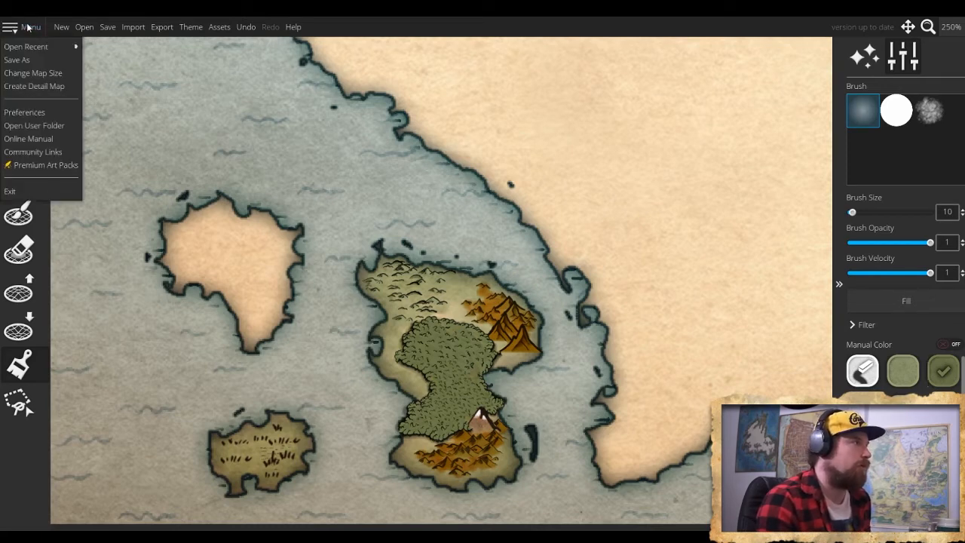
{"action": "left_click", "coordinate": [46, 85]}
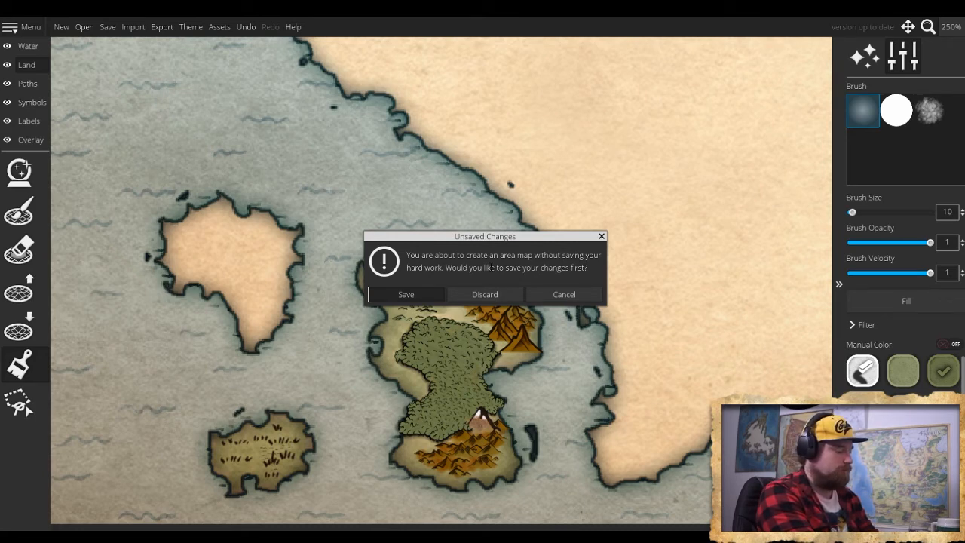
{"action": "left_click", "coordinate": [536, 298]}
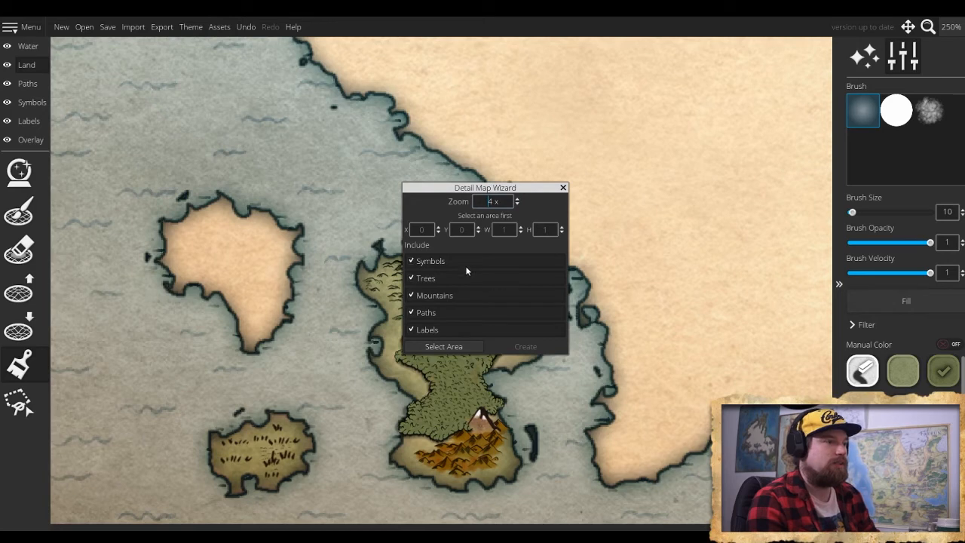
{"action": "left_click", "coordinate": [454, 346]}
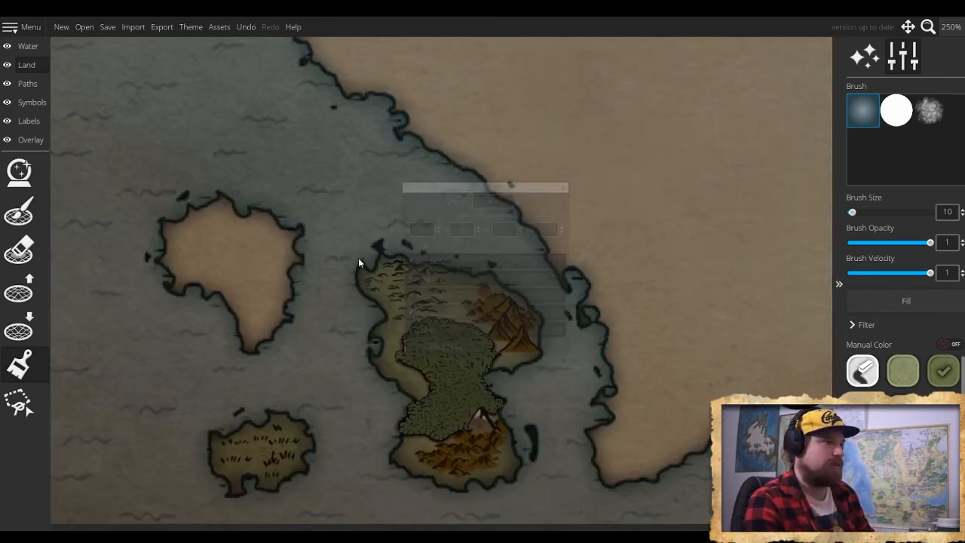
{"action": "left_click", "coordinate": [547, 209]}
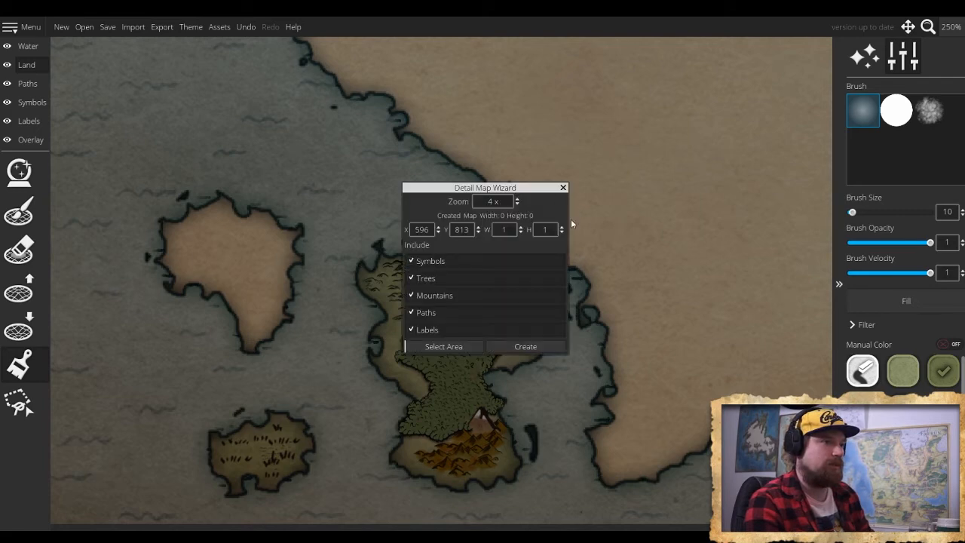
{"action": "left_click", "coordinate": [562, 189]}
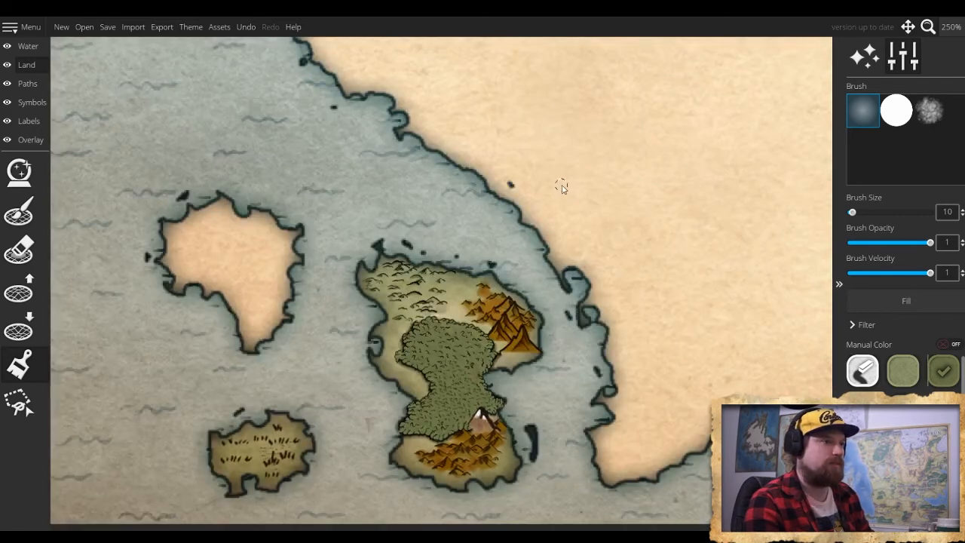
- Create a 4x detail map of the southwestern island group from an area about 359 by 267, including symbols, trees, mountains, paths and labels
{"action": "scroll", "coordinate": [528, 260], "scroll_direction": "down", "scroll_amount": 5}
{"action": "scroll", "coordinate": [550, 262], "scroll_direction": "up", "scroll_amount": 4}
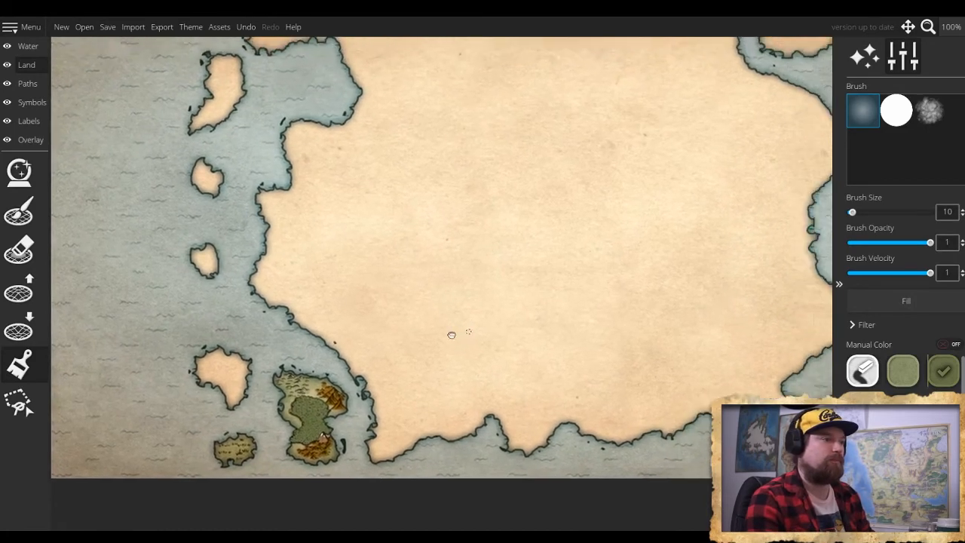
{"action": "left_click_drag", "start_coordinate": [451, 334], "coordinate": [459, 382]}
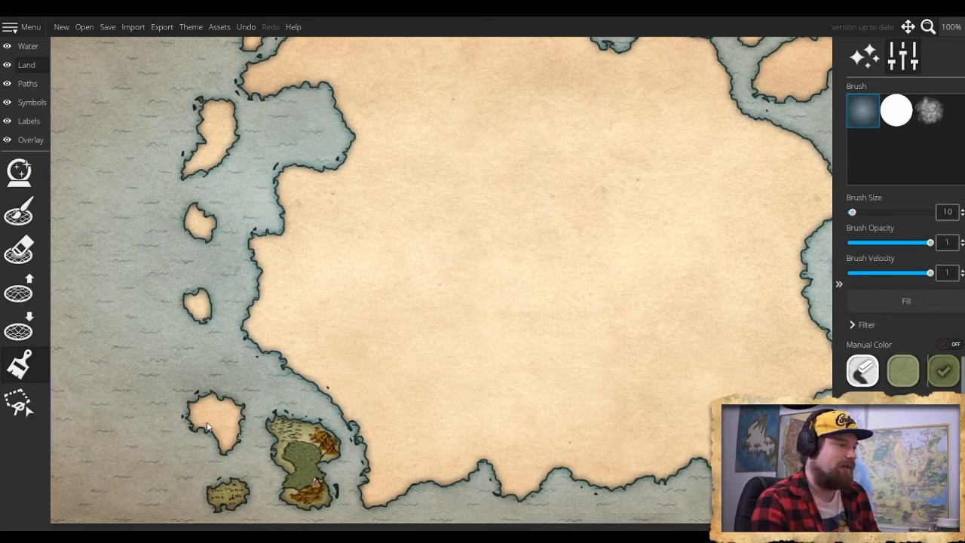
{"action": "left_click", "coordinate": [23, 27]}
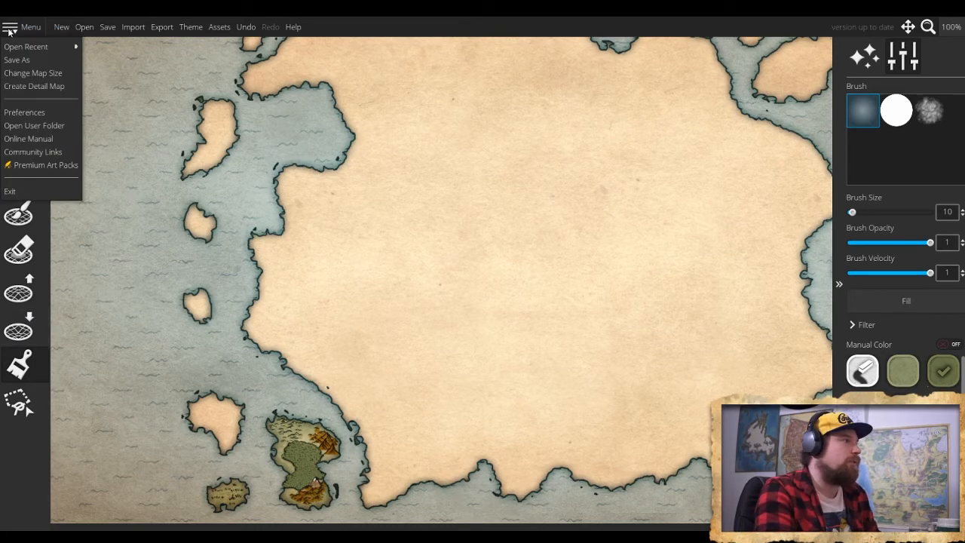
{"action": "left_click", "coordinate": [46, 88]}
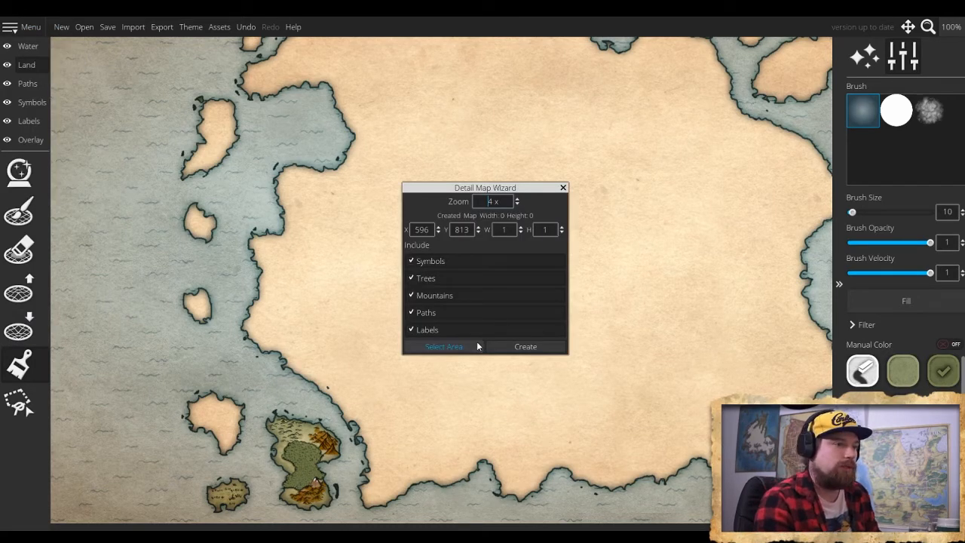
{"action": "left_click", "coordinate": [457, 350]}
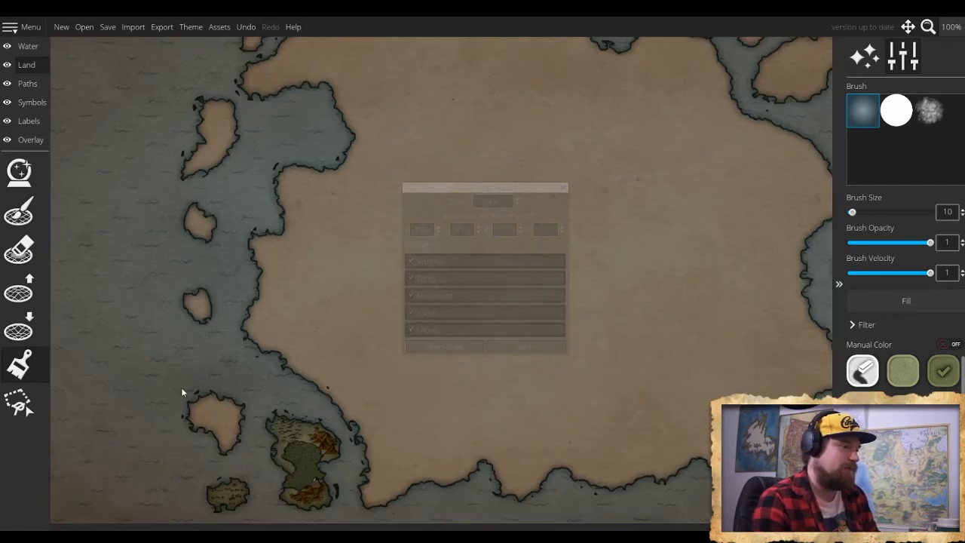
{"action": "left_click_drag", "start_coordinate": [172, 380], "coordinate": [353, 520]}
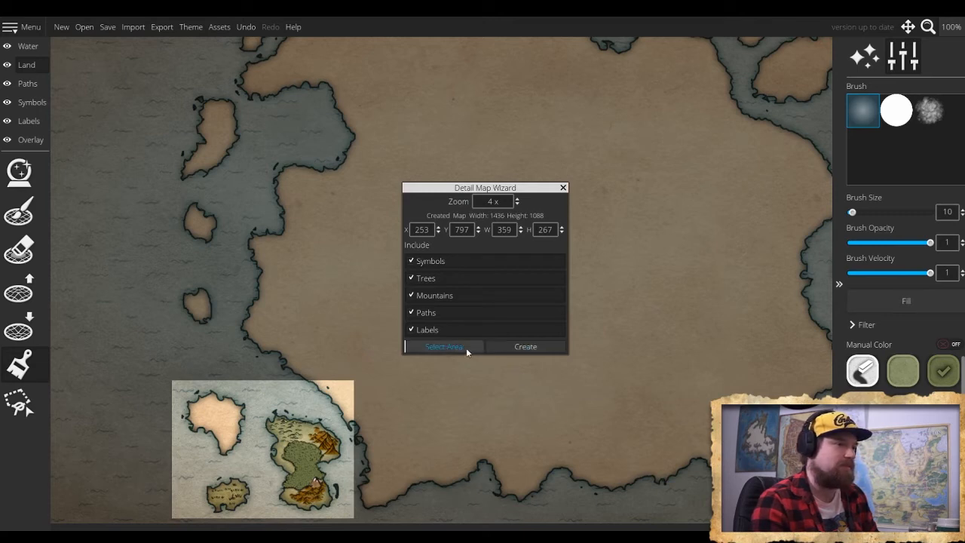
{"action": "left_click", "coordinate": [511, 346]}
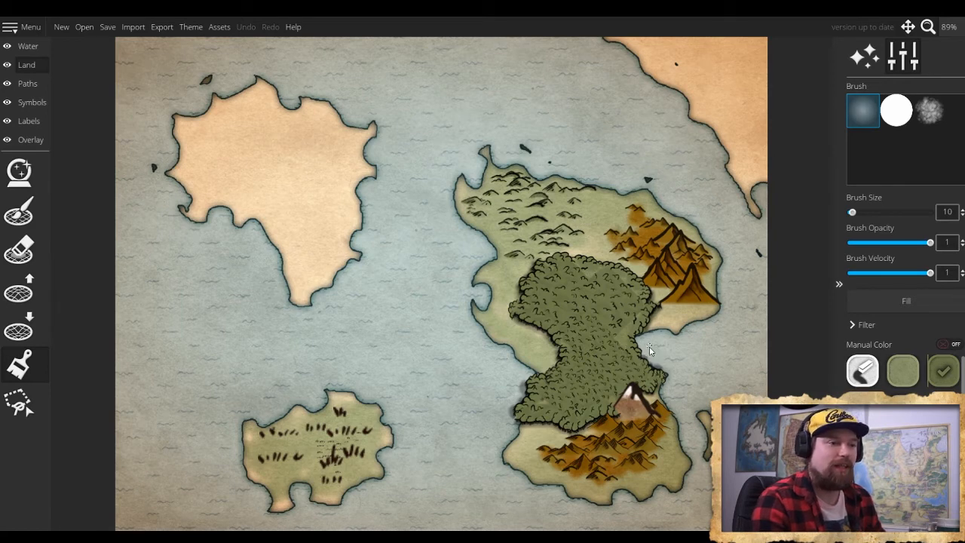
- Paint darker olive green land color over the forest and its edges, using the soft brush enlarged to size 54
{"action": "left_click_drag", "start_coordinate": [651, 350], "coordinate": [626, 329]}
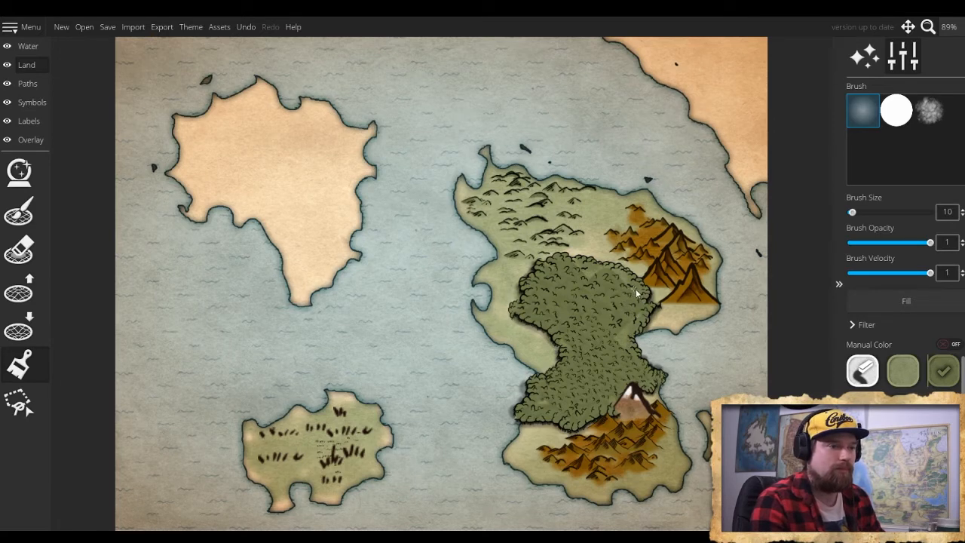
{"action": "key", "text": "]"}
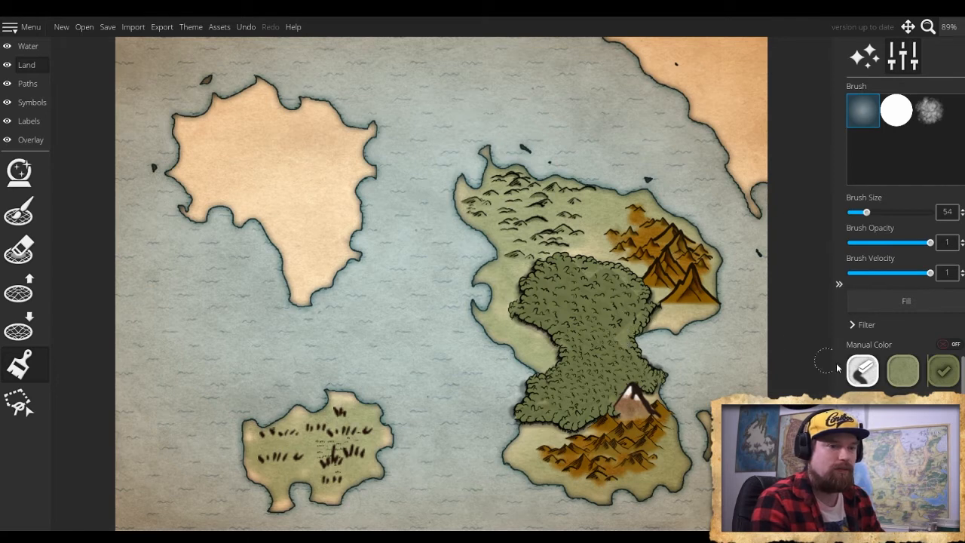
{"action": "scroll", "coordinate": [904, 369], "scroll_direction": "down", "scroll_amount": 1}
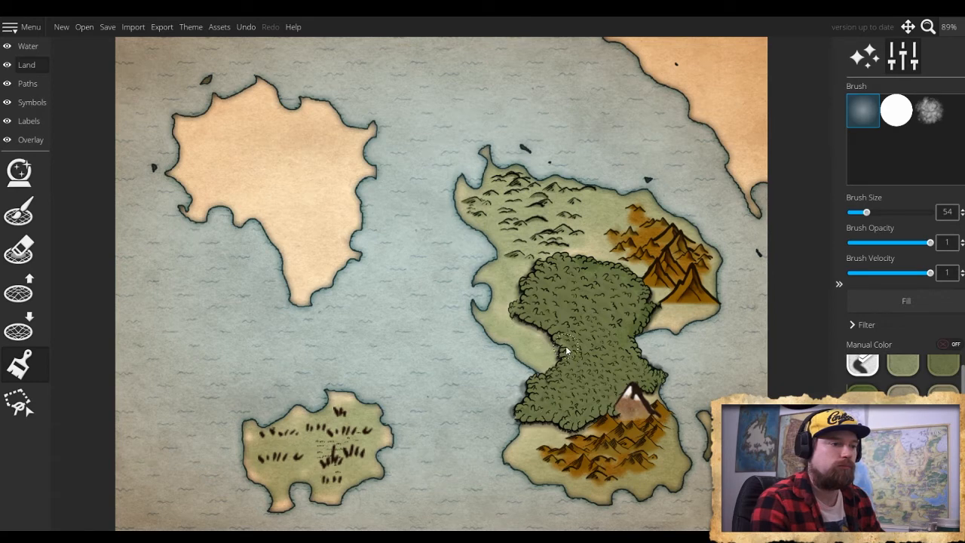
{"action": "mouse_move", "coordinate": [568, 264]}
{"action": "left_mouse_down"}
{"action": "mouse_move", "coordinate": [516, 314]}
{"action": "mouse_move", "coordinate": [562, 354]}
{"action": "mouse_move", "coordinate": [569, 376]}
{"action": "mouse_move", "coordinate": [563, 347]}
{"action": "mouse_move", "coordinate": [564, 368]}
{"action": "mouse_move", "coordinate": [534, 390]}
{"action": "mouse_move", "coordinate": [528, 413]}
{"action": "mouse_move", "coordinate": [573, 430]}
{"action": "mouse_move", "coordinate": [658, 395]}
{"action": "mouse_move", "coordinate": [661, 369]}
{"action": "mouse_move", "coordinate": [642, 354]}
{"action": "left_mouse_up"}
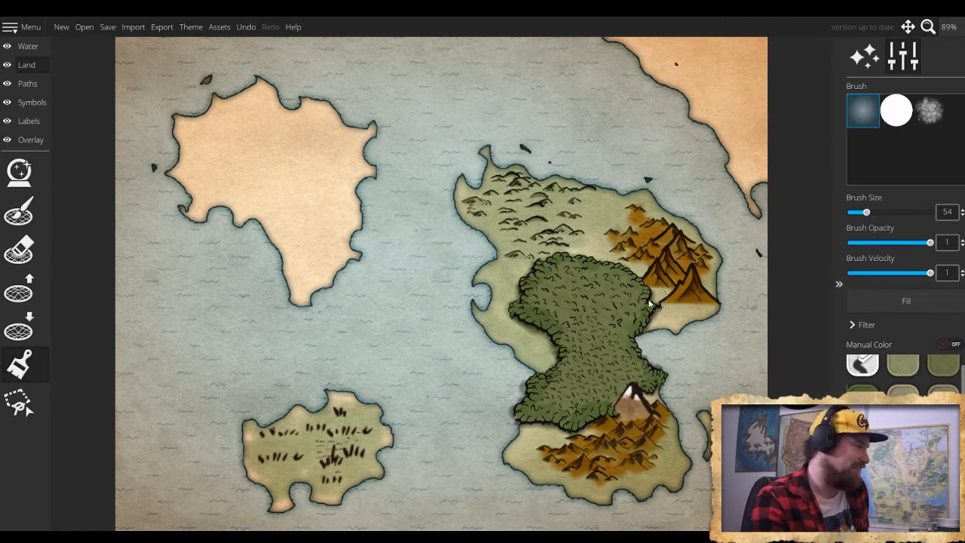
{"action": "left_click", "coordinate": [480, 315]}
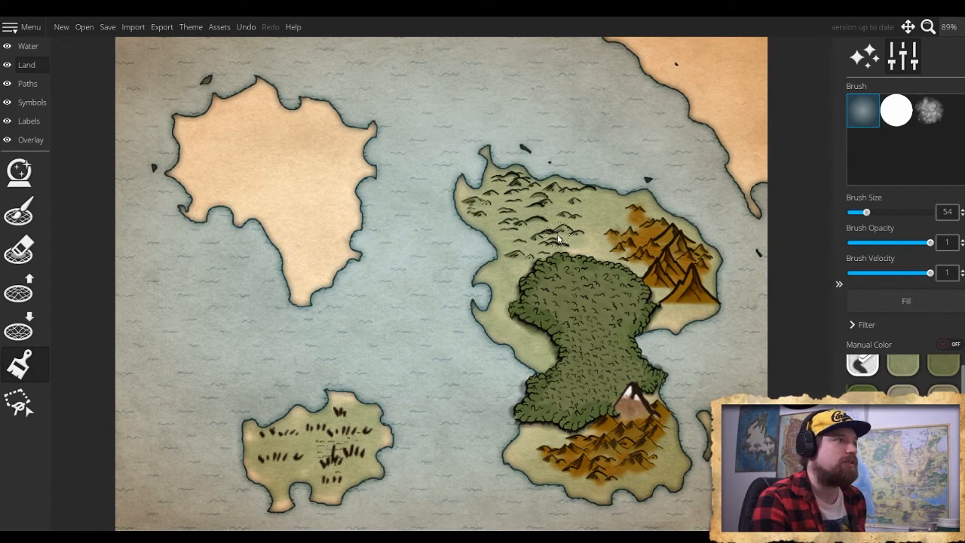
- Lower the land along the northwestern island's coastline with brush size 44 and roughness 1
{"action": "scroll", "coordinate": [386, 295], "scroll_direction": "down", "scroll_amount": 4}
{"action": "scroll", "coordinate": [377, 326], "scroll_direction": "down", "scroll_amount": 7}
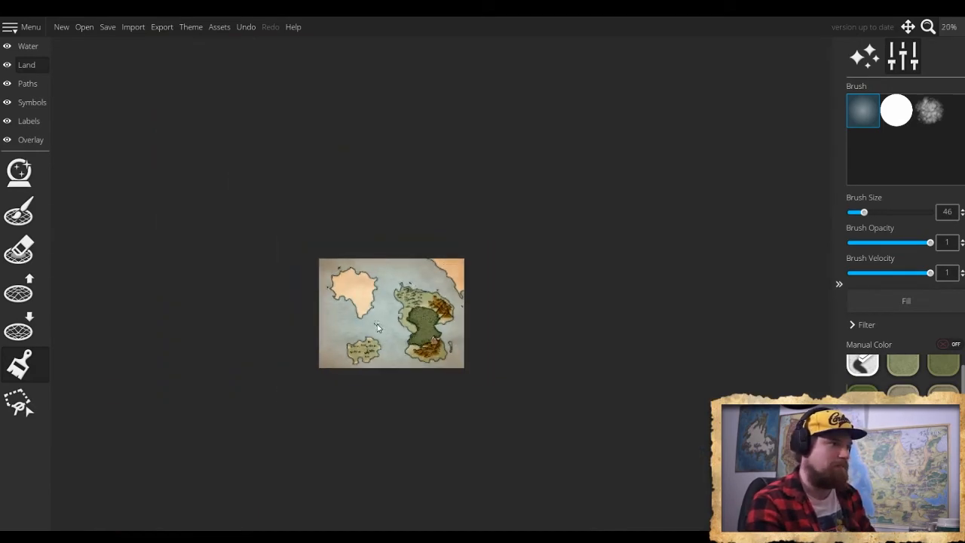
{"action": "scroll", "coordinate": [377, 330], "scroll_direction": "up", "scroll_amount": 5}
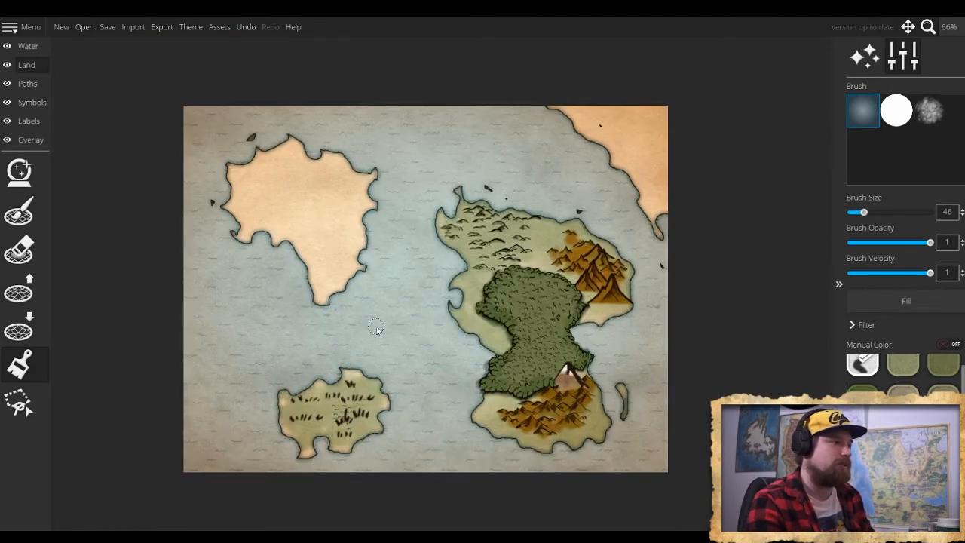
{"action": "scroll", "coordinate": [425, 295], "scroll_direction": "up", "scroll_amount": 3}
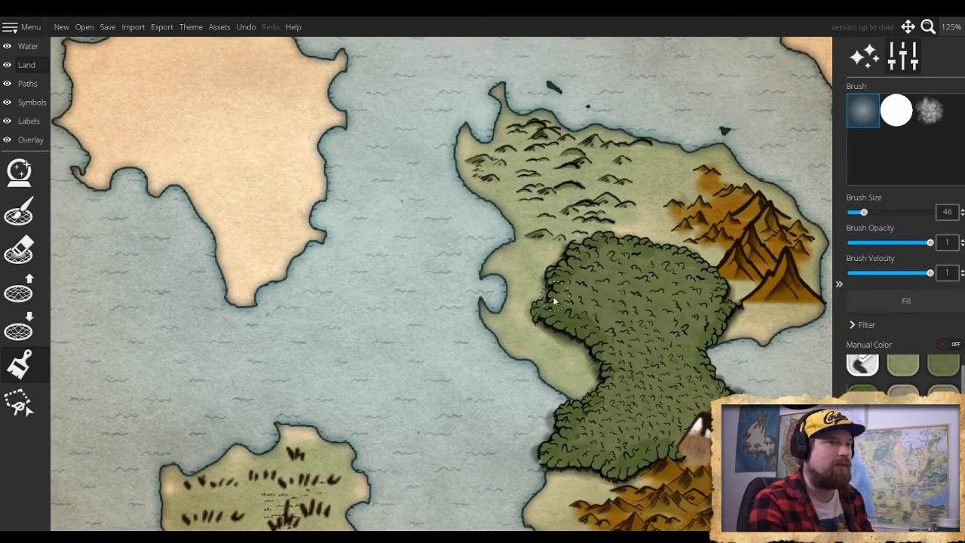
{"action": "scroll", "coordinate": [542, 301], "scroll_direction": "down", "scroll_amount": 3}
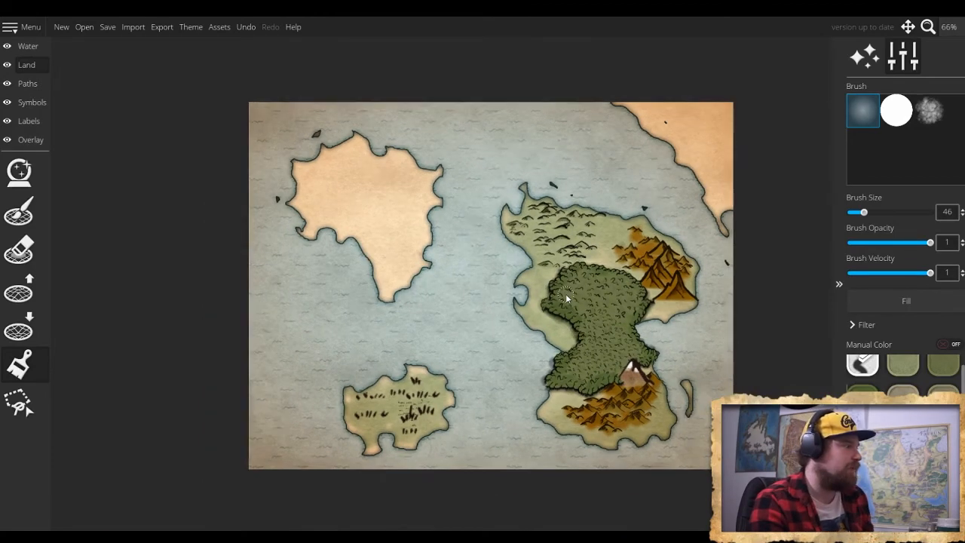
{"action": "scroll", "coordinate": [565, 294], "scroll_direction": "up", "scroll_amount": 1}
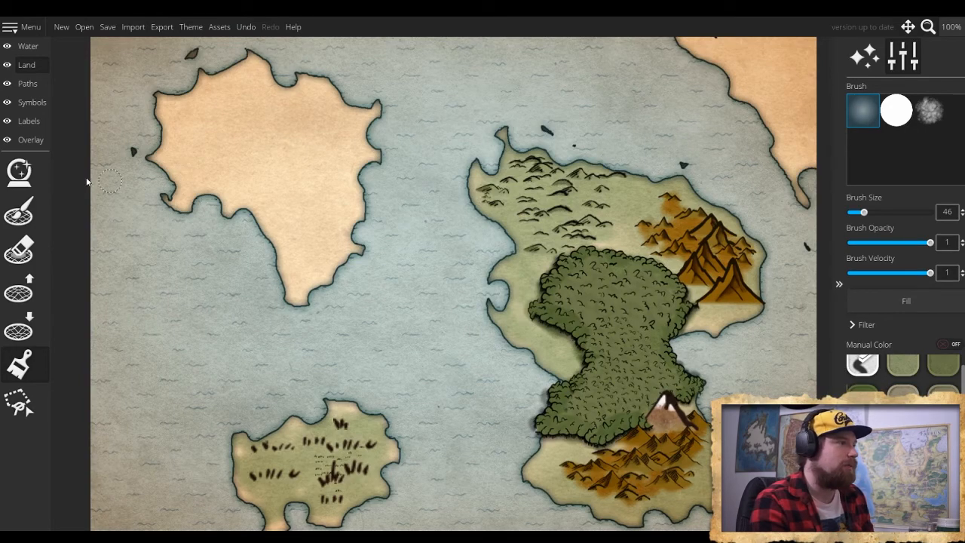
{"action": "left_click", "coordinate": [20, 332]}
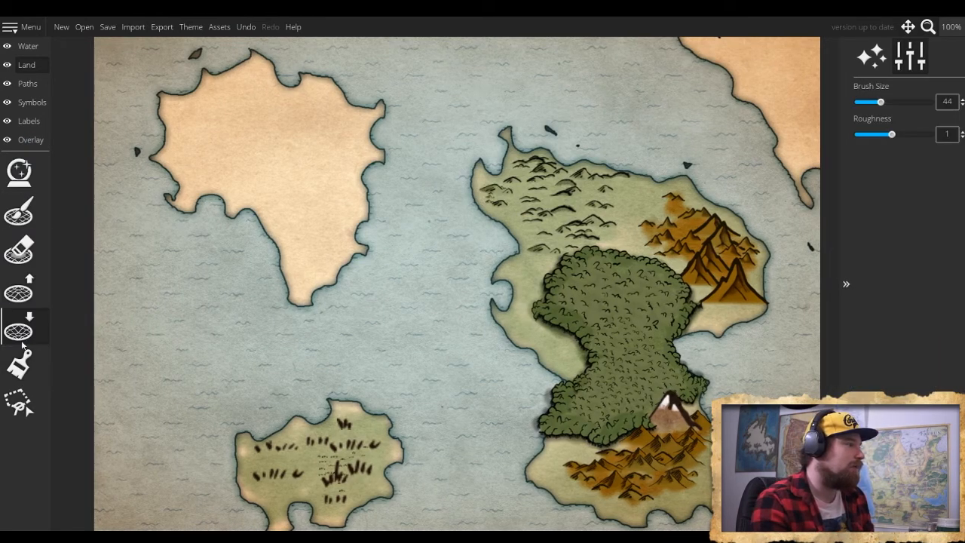
{"action": "mouse_move", "coordinate": [284, 251]}
{"action": "left_mouse_down"}
{"action": "mouse_move", "coordinate": [288, 303]}
{"action": "mouse_move", "coordinate": [312, 305]}
{"action": "mouse_move", "coordinate": [367, 252]}
{"action": "mouse_move", "coordinate": [373, 218]}
{"action": "left_mouse_up"}
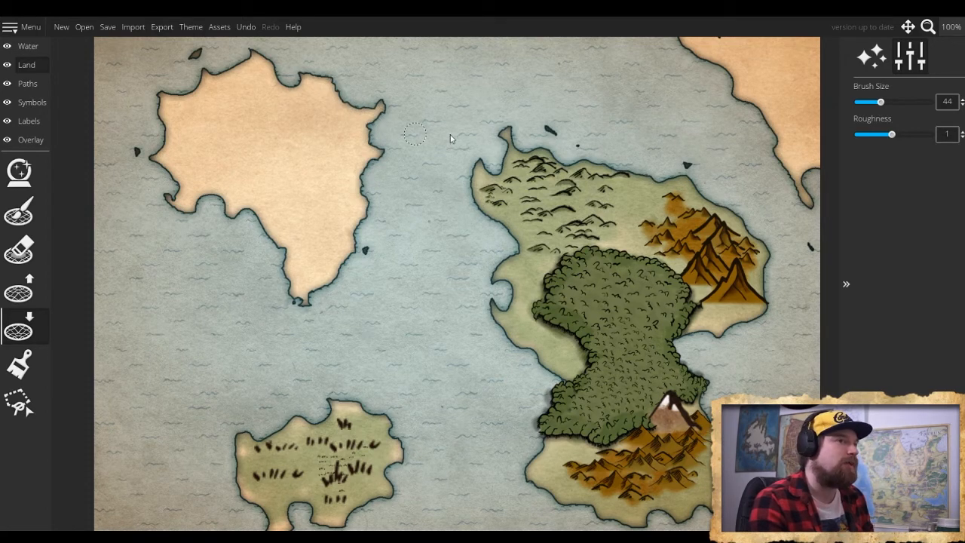
{"action": "mouse_move", "coordinate": [296, 84]}
{"action": "left_mouse_down"}
{"action": "mouse_move", "coordinate": [283, 86]}
{"action": "mouse_move", "coordinate": [277, 68]}
{"action": "left_mouse_up"}
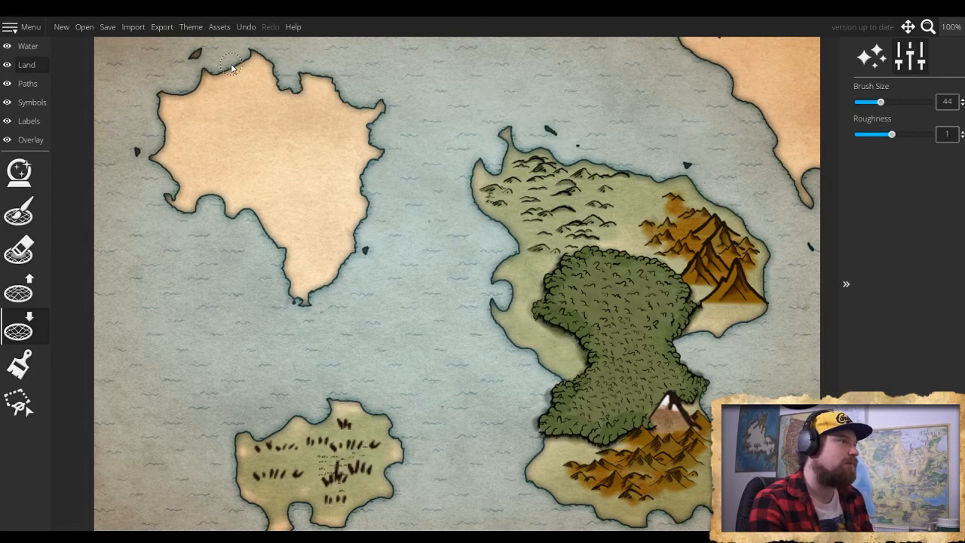
{"action": "mouse_move", "coordinate": [218, 72]}
{"action": "left_mouse_down"}
{"action": "mouse_move", "coordinate": [181, 98]}
{"action": "mouse_move", "coordinate": [165, 96]}
{"action": "mouse_move", "coordinate": [166, 143]}
{"action": "left_mouse_up"}
- Lower more land on the northwestern island's northern shore, and raise and lower spots along the forested island's west coast
{"action": "left_click", "coordinate": [12, 217]}
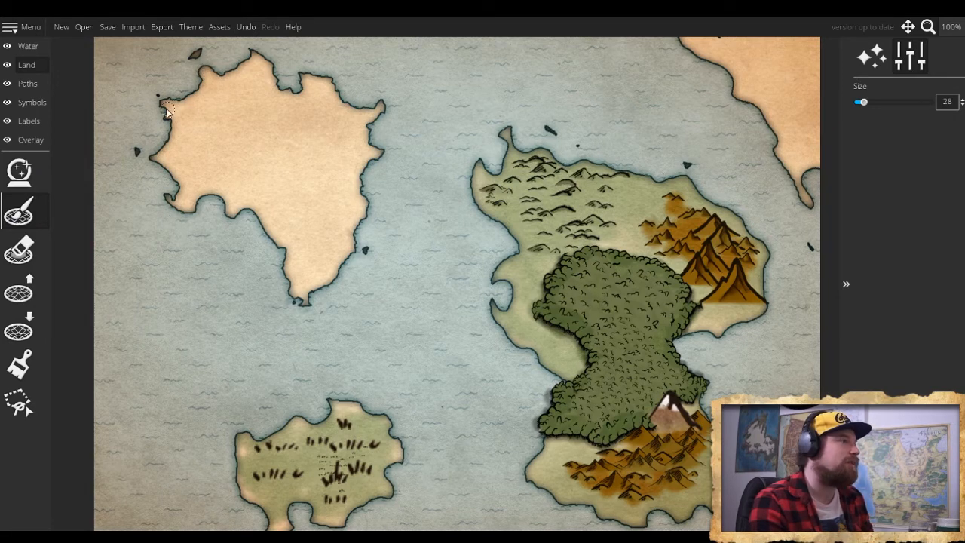
{"action": "left_click", "coordinate": [19, 289]}
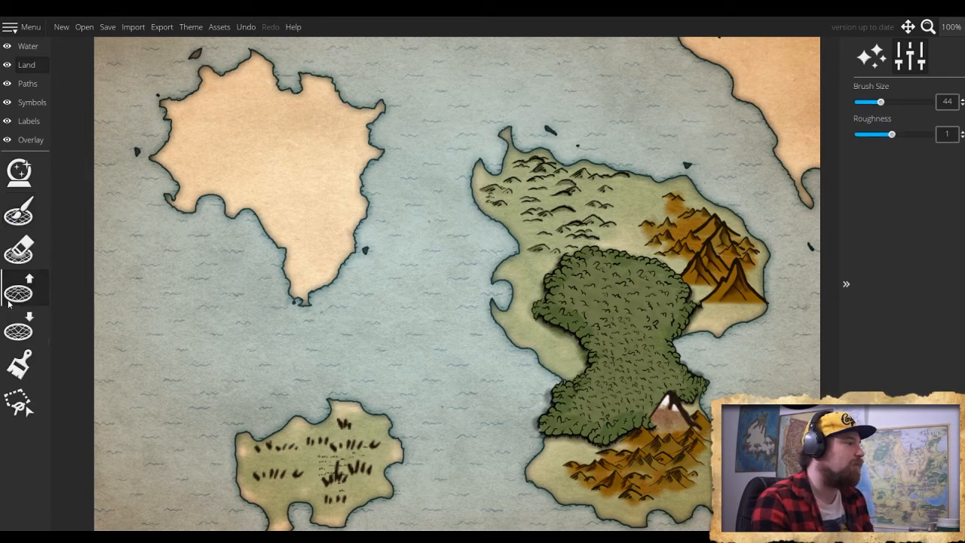
{"action": "left_click", "coordinate": [19, 326]}
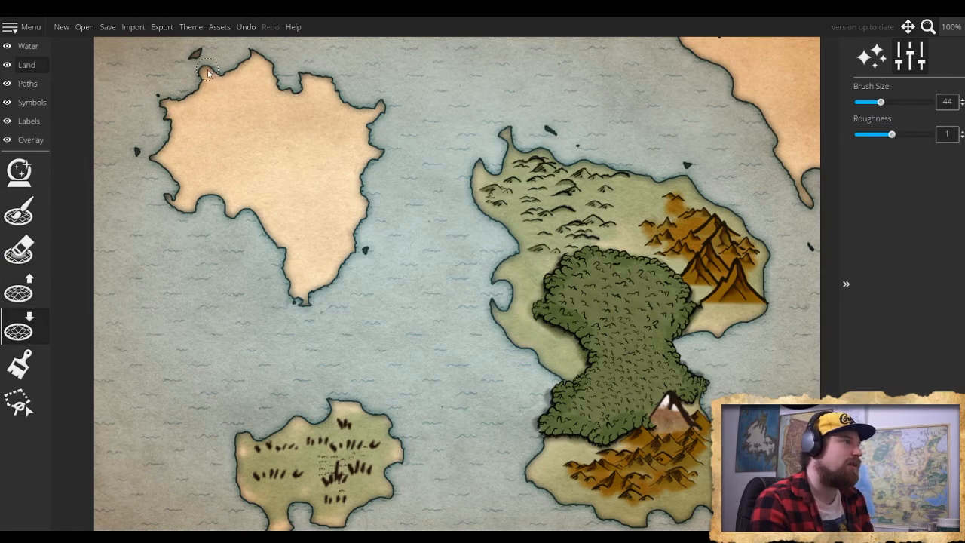
{"action": "left_click_drag", "start_coordinate": [205, 73], "coordinate": [202, 70]}
{"action": "left_click", "coordinate": [19, 289]}
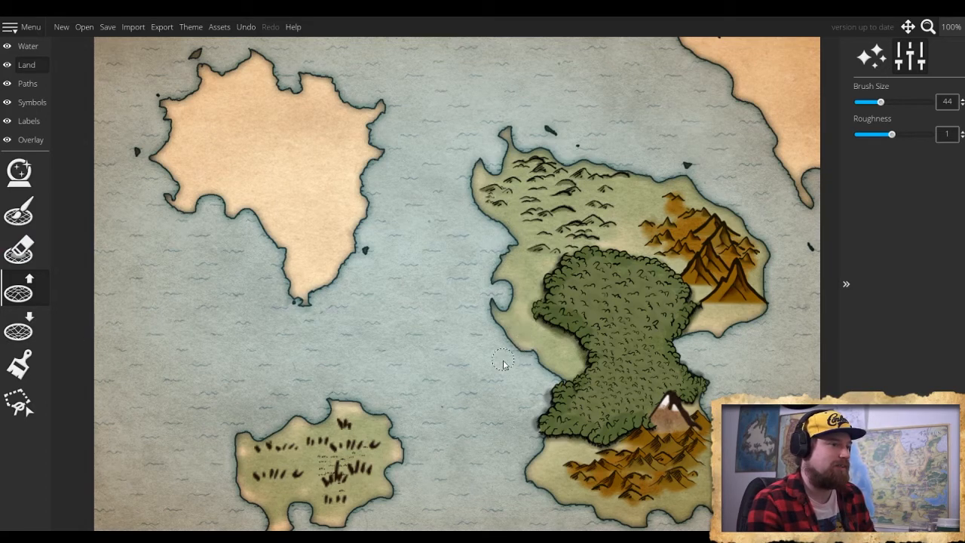
{"action": "left_click", "coordinate": [30, 329]}
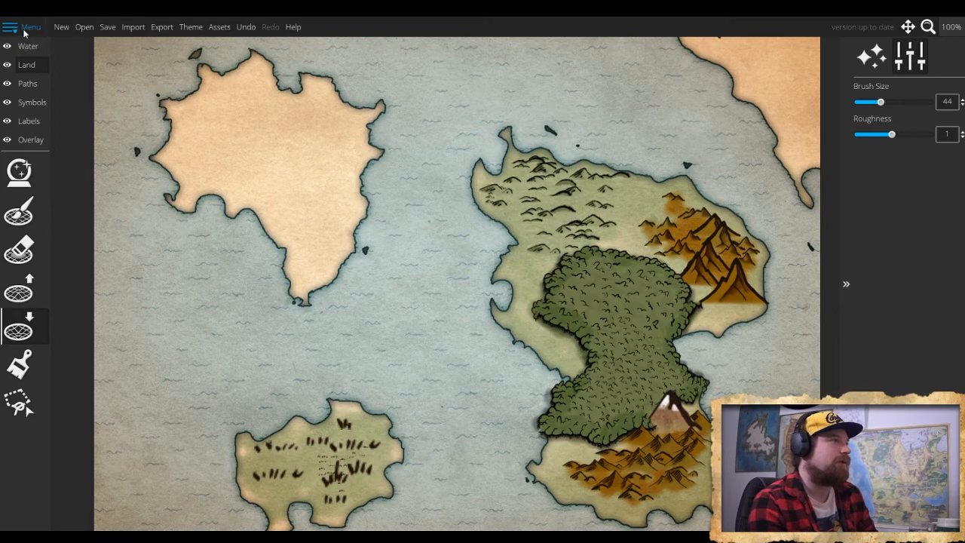
- Reopen the full continent map, discarding the unsaved changes to the detail map
{"action": "left_click", "coordinate": [80, 28]}
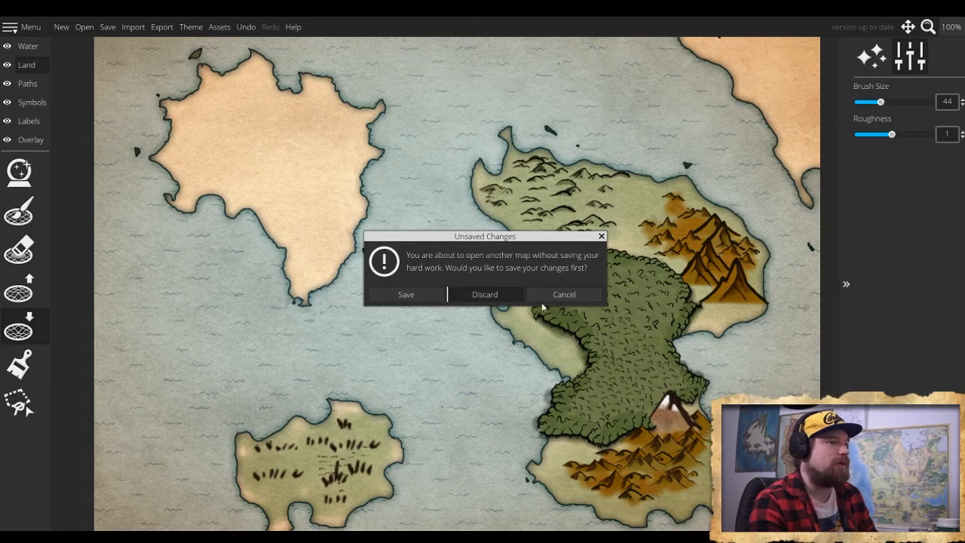
{"action": "left_click", "coordinate": [474, 296]}
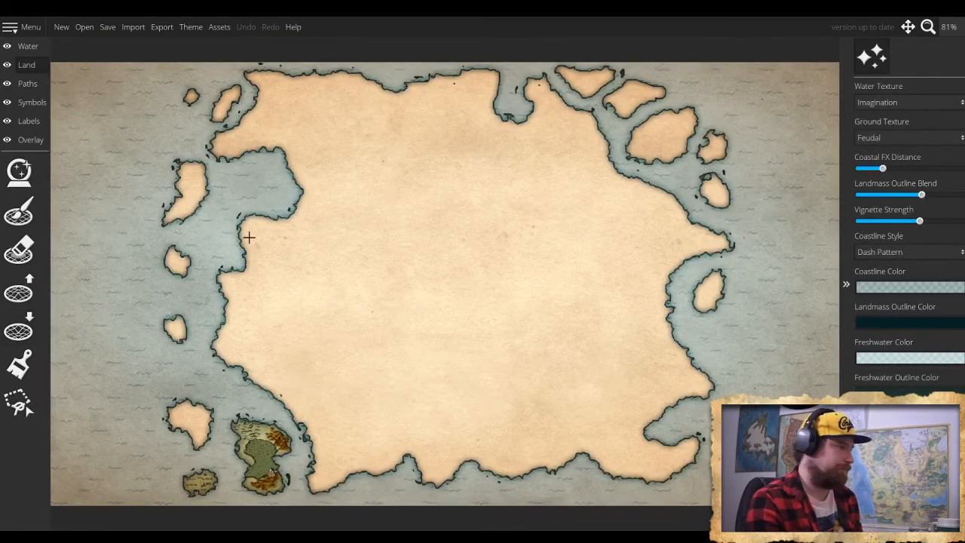
- Show the traced sketch over the continent's southwestern coast by setting the trace image opacity to 0.21
{"action": "left_click", "coordinate": [29, 140]}
{"action": "left_click", "coordinate": [25, 182]}
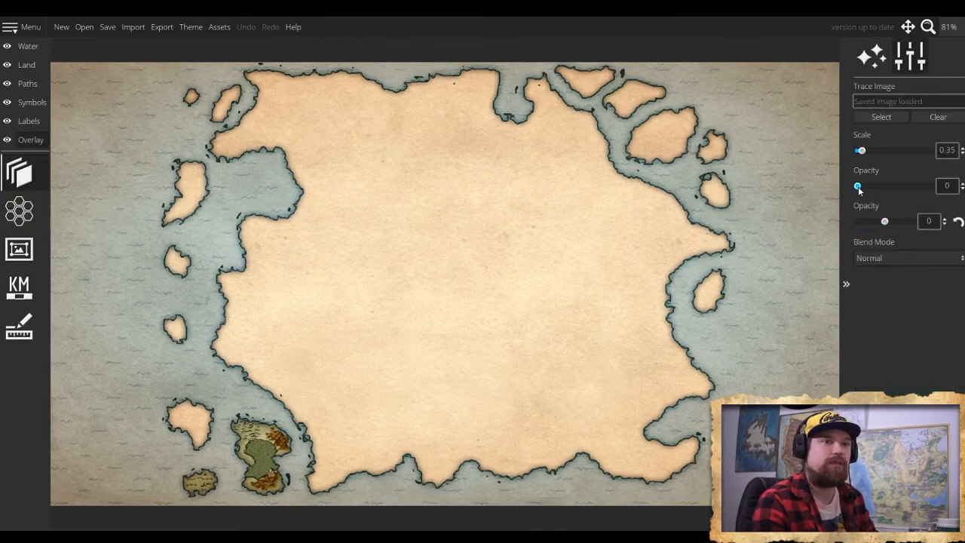
{"action": "mouse_move", "coordinate": [857, 189]}
{"action": "left_mouse_down"}
{"action": "mouse_move", "coordinate": [913, 186]}
{"action": "mouse_move", "coordinate": [852, 202]}
{"action": "mouse_move", "coordinate": [867, 202]}
{"action": "left_mouse_up"}
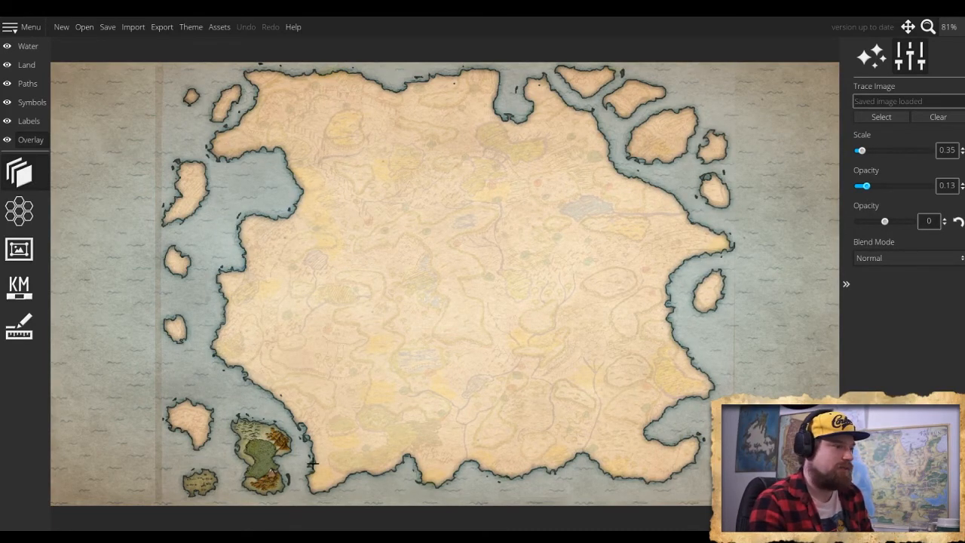
{"action": "scroll", "coordinate": [312, 462], "scroll_direction": "up", "scroll_amount": 5}
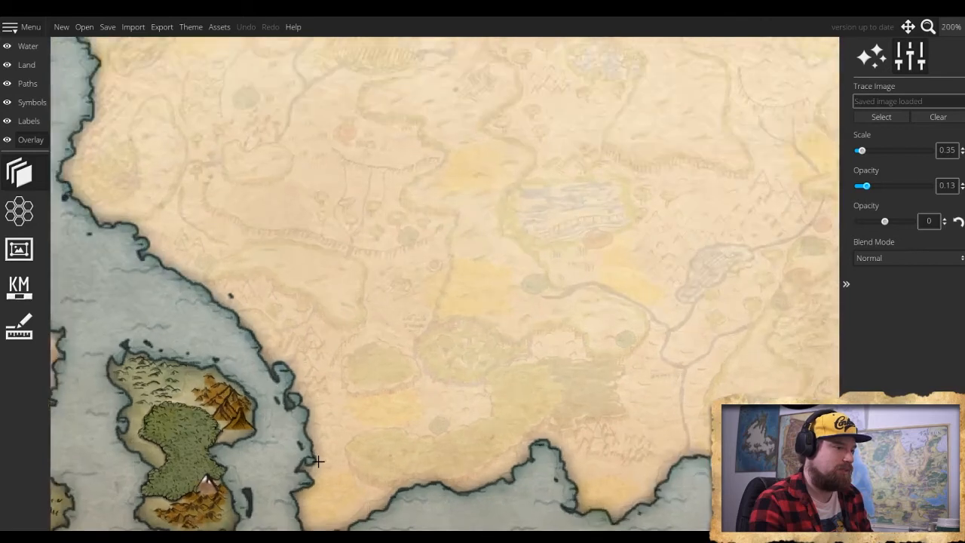
{"action": "scroll", "coordinate": [318, 460], "scroll_direction": "up", "scroll_amount": 1}
{"action": "left_click_drag", "start_coordinate": [344, 437], "coordinate": [411, 370]}
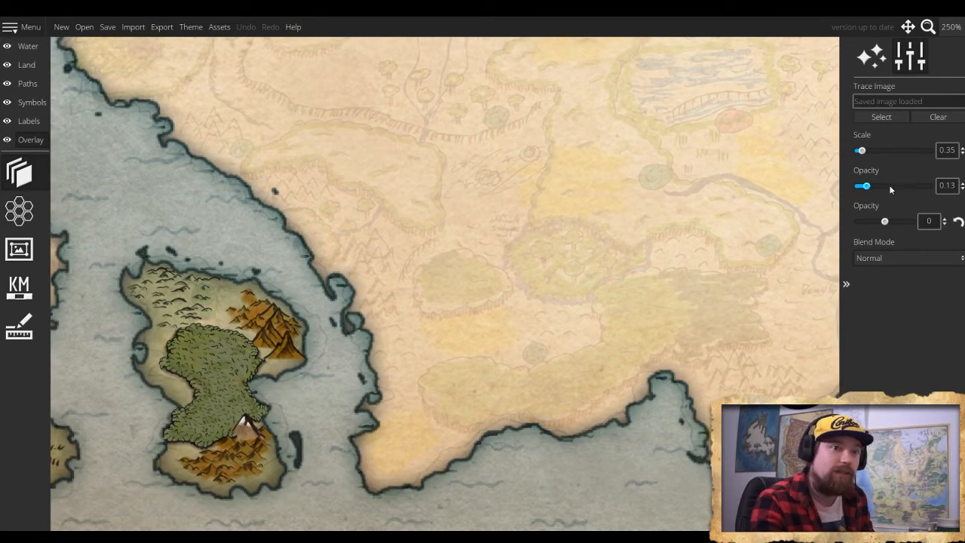
{"action": "mouse_move", "coordinate": [870, 186]}
{"action": "left_mouse_down"}
{"action": "mouse_move", "coordinate": [891, 187]}
{"action": "mouse_move", "coordinate": [871, 194]}
{"action": "left_mouse_up"}
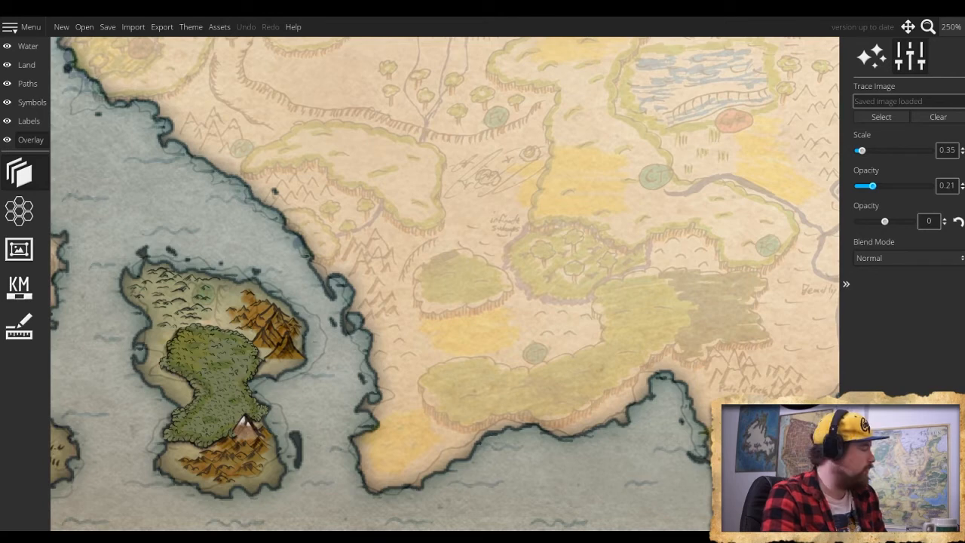
- Choose the tall, sharply pointed white mountain symbol for the mainland and reduce the symbol scale to 35
{"action": "left_click", "coordinate": [26, 65]}
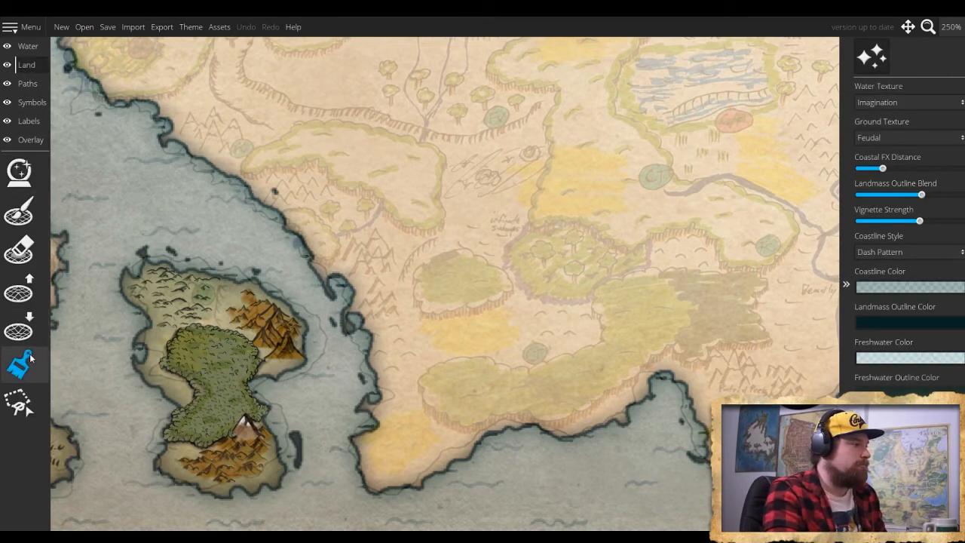
{"action": "left_click", "coordinate": [30, 102]}
{"action": "left_click", "coordinate": [28, 166]}
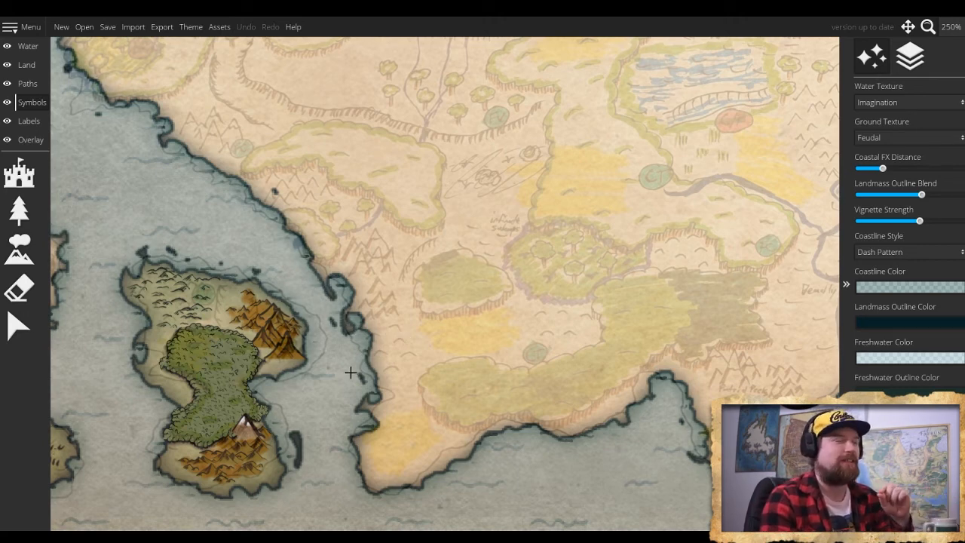
{"action": "left_click", "coordinate": [19, 249]}
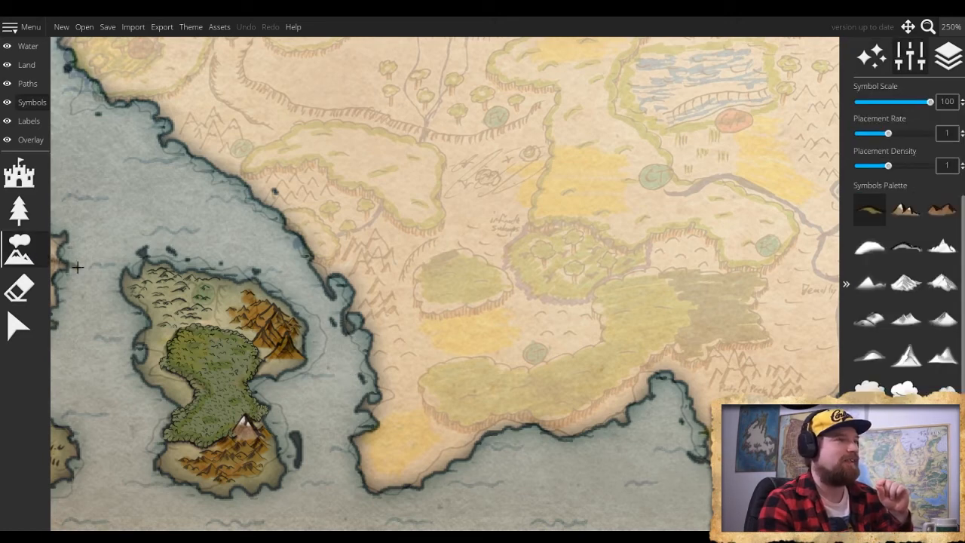
{"action": "left_click", "coordinate": [944, 249]}
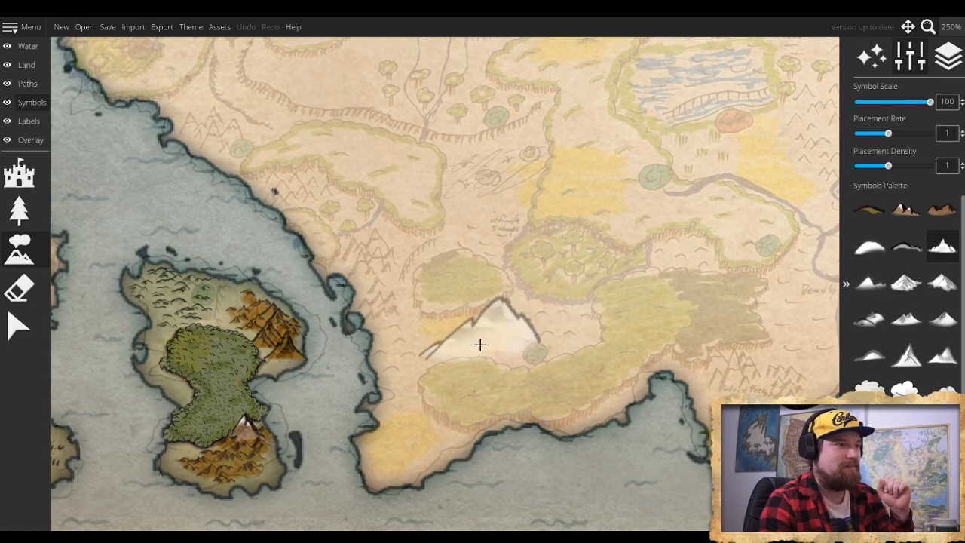
{"action": "scroll", "coordinate": [478, 348], "scroll_direction": "down", "scroll_amount": 6}
{"action": "left_click", "coordinate": [908, 365]}
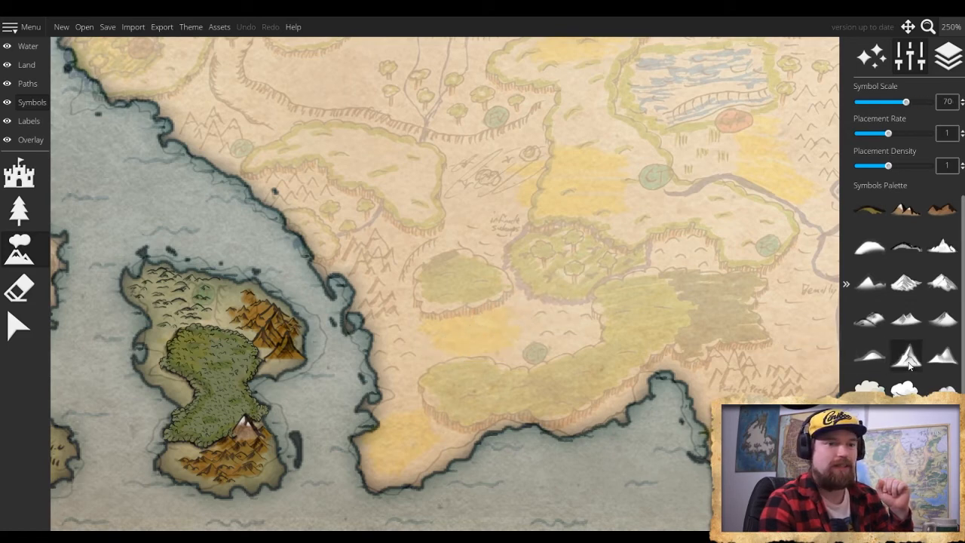
{"action": "scroll", "coordinate": [395, 325], "scroll_direction": "down", "scroll_amount": 5}
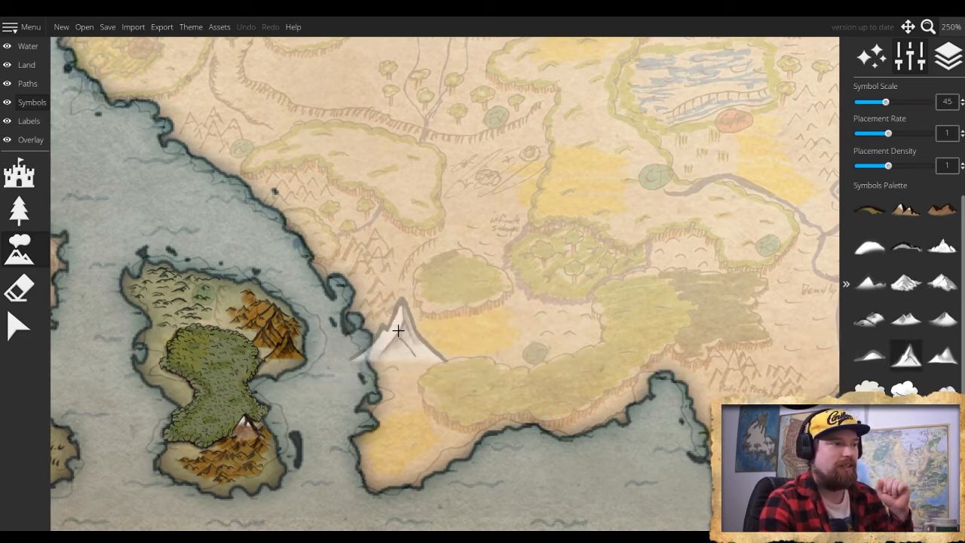
{"action": "scroll", "coordinate": [398, 330], "scroll_direction": "down", "scroll_amount": 2}
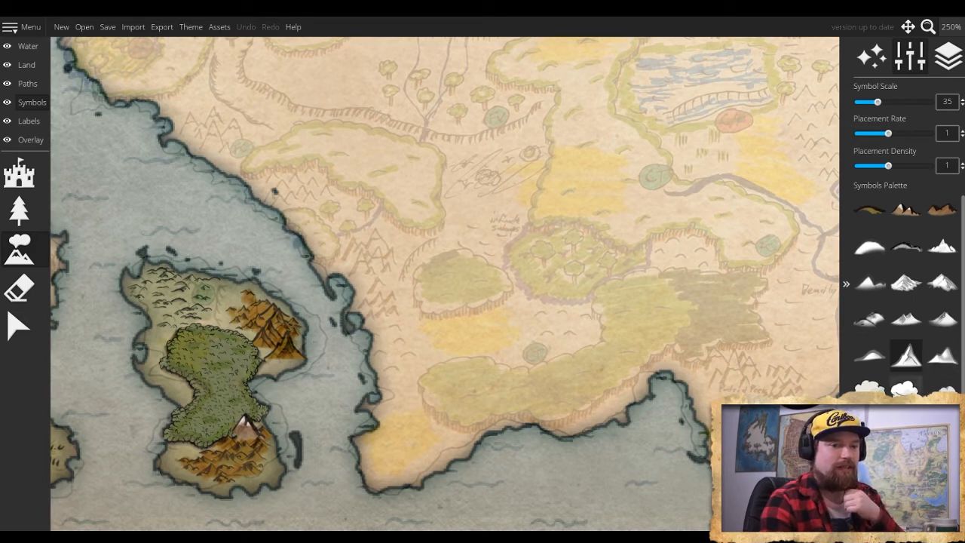
- Set the symbol scale to 10 and paint a cluster of small pointed mountains along the peninsula's west coast, over the sketched peaks
{"action": "scroll", "coordinate": [905, 302], "scroll_direction": "down", "scroll_amount": 3}
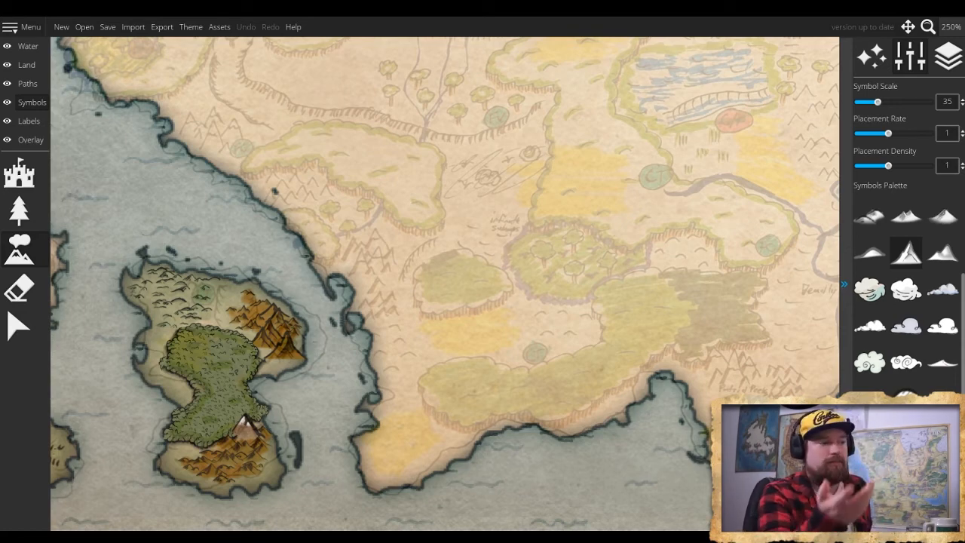
{"action": "scroll", "coordinate": [904, 301], "scroll_direction": "up", "scroll_amount": 3}
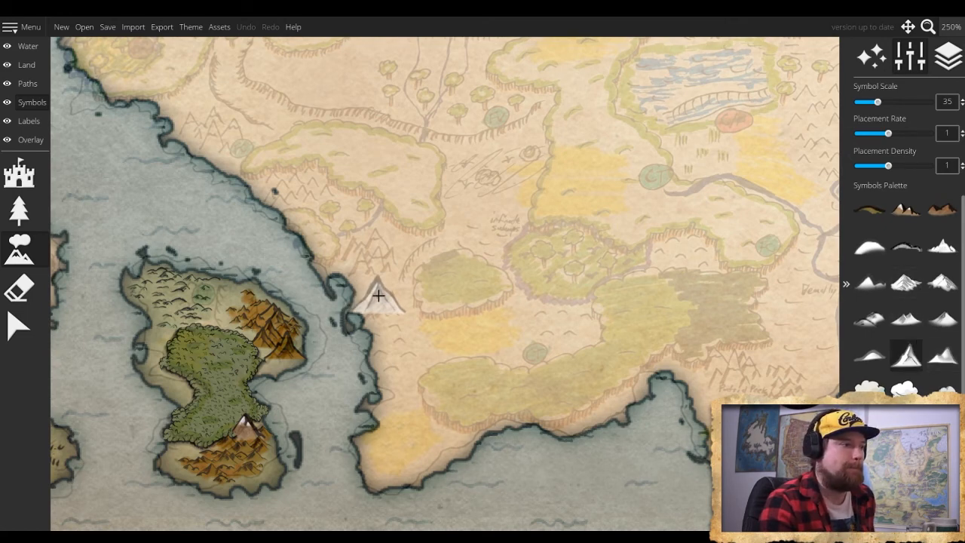
{"action": "scroll", "coordinate": [379, 305], "scroll_direction": "up", "scroll_amount": 4}
{"action": "scroll", "coordinate": [379, 319], "scroll_direction": "down", "scroll_amount": 5}
{"action": "scroll", "coordinate": [379, 319], "scroll_direction": "down", "scroll_amount": 3}
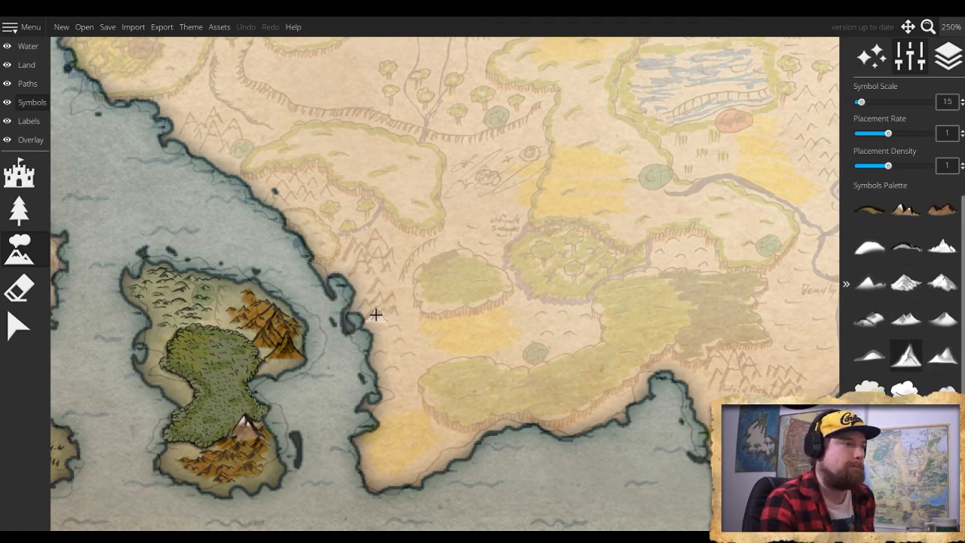
{"action": "scroll", "coordinate": [379, 311], "scroll_direction": "down", "scroll_amount": 1}
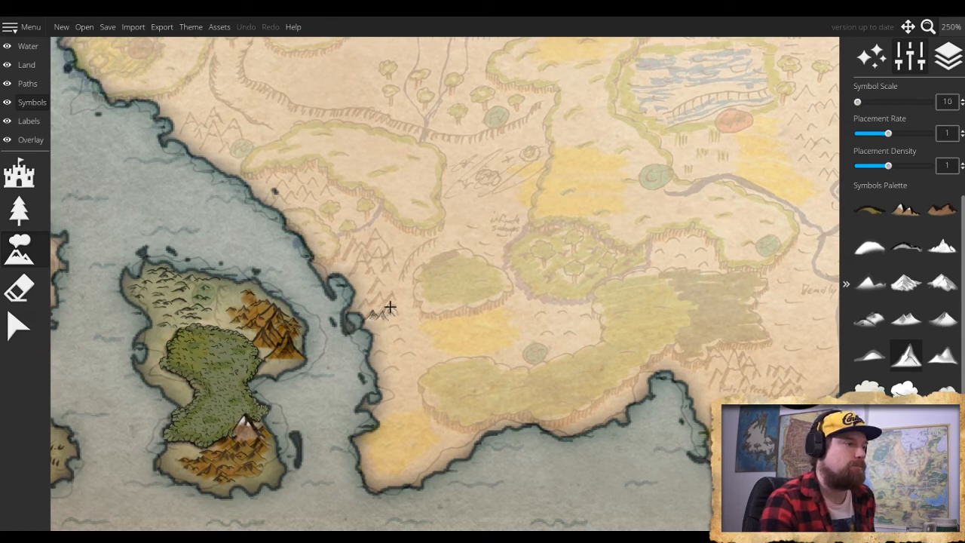
{"action": "left_click_drag", "start_coordinate": [375, 306], "coordinate": [373, 277]}
- Add larger pointed peaks at scales 35 and 30 at the northern end of the peninsula's small mountain cluster
{"action": "scroll", "coordinate": [379, 263], "scroll_direction": "up", "scroll_amount": 4}
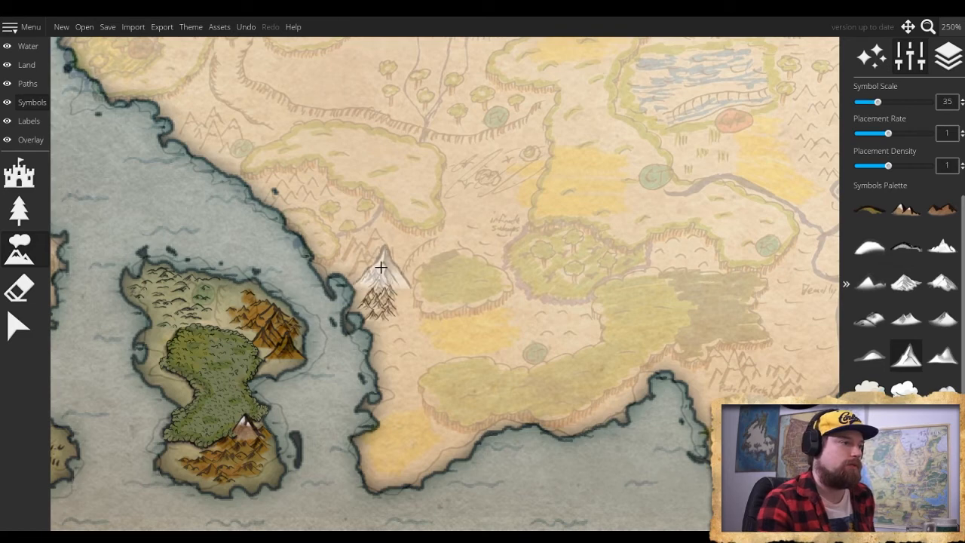
{"action": "left_click", "coordinate": [370, 255]}
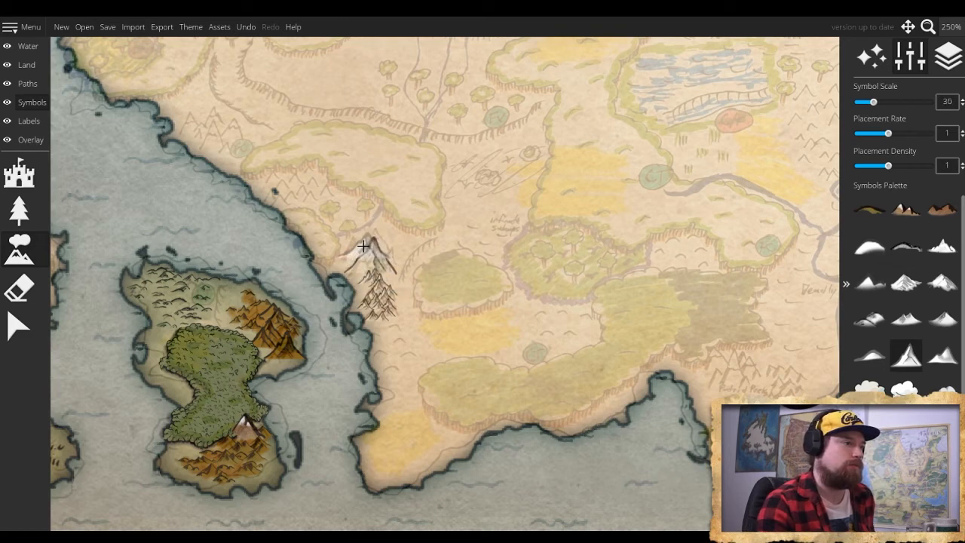
{"action": "left_click", "coordinate": [369, 245]}
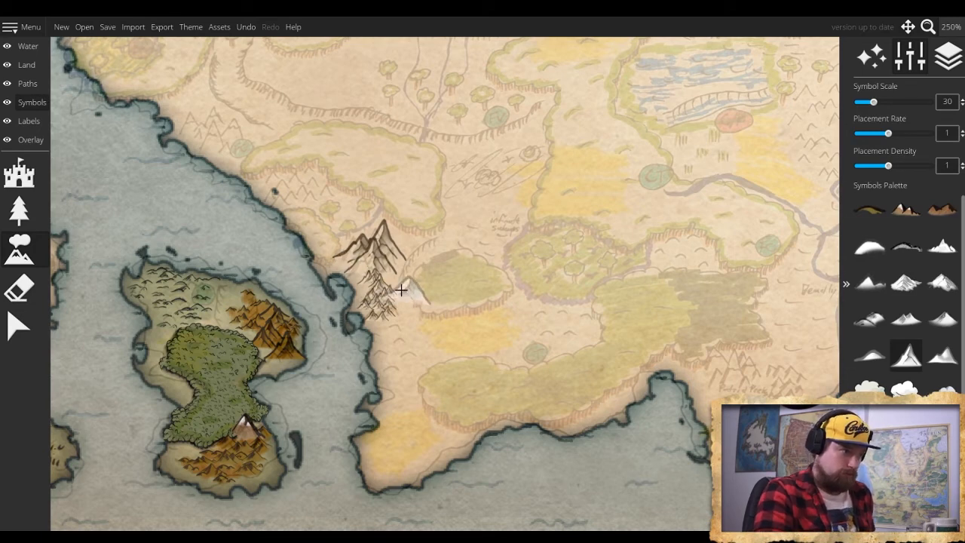
- Paint a patch of small mountains at scale 10 over the next sketched range northwest along the coast
{"action": "scroll", "coordinate": [393, 288], "scroll_direction": "up", "scroll_amount": 3}
{"action": "scroll", "coordinate": [393, 287], "scroll_direction": "down", "scroll_amount": 7}
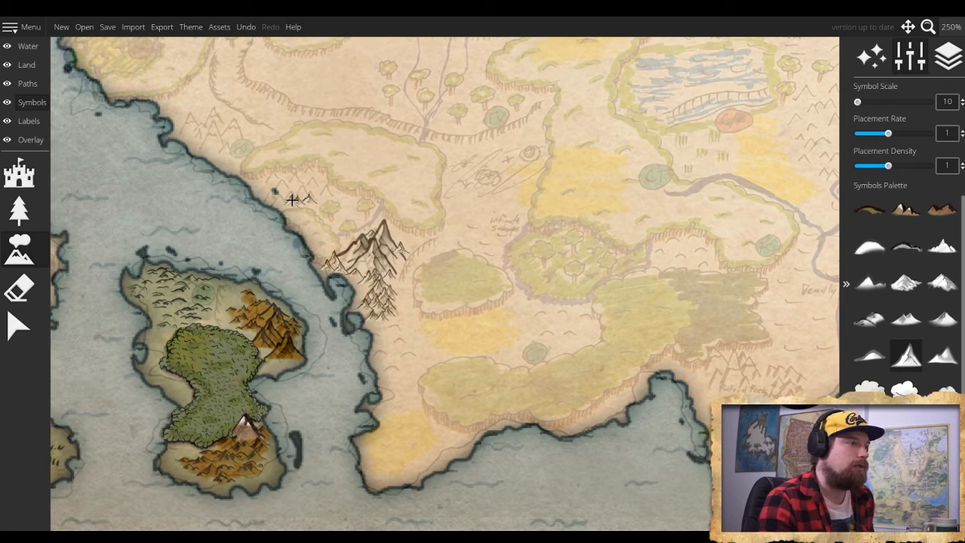
{"action": "mouse_move", "coordinate": [292, 200]}
{"action": "left_mouse_down"}
{"action": "mouse_move", "coordinate": [263, 181]}
{"action": "mouse_move", "coordinate": [270, 176]}
{"action": "mouse_move", "coordinate": [325, 193]}
{"action": "mouse_move", "coordinate": [304, 172]}
{"action": "left_mouse_up"}
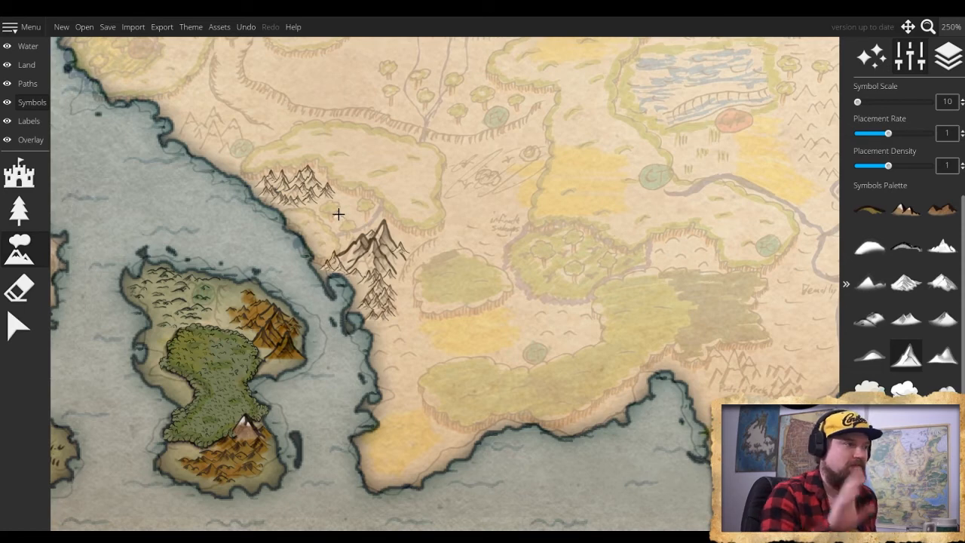
- Start the northernmost sketched coastal range with a small peak at scale 10 and larger peaks, including one at scale 35
{"action": "left_click", "coordinate": [226, 154]}
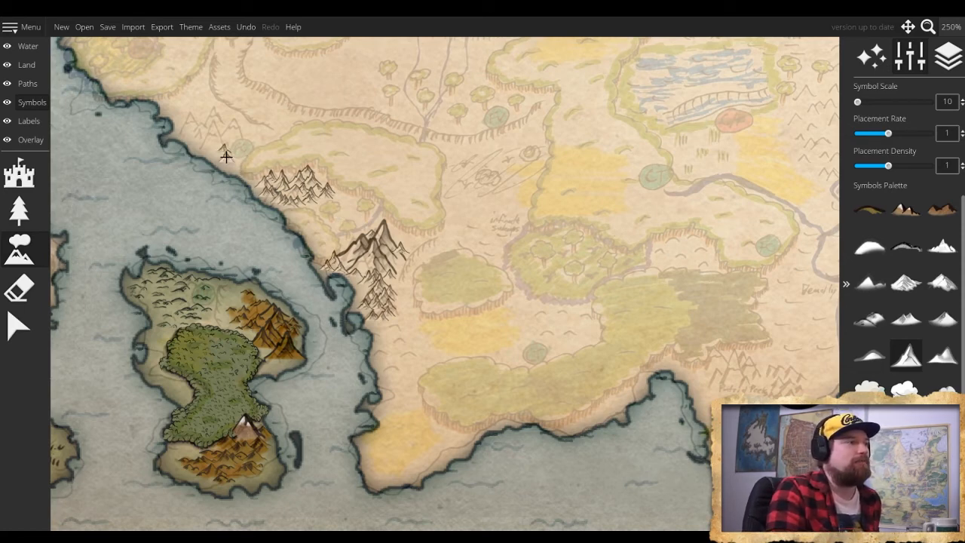
{"action": "scroll", "coordinate": [215, 146], "scroll_direction": "up", "scroll_amount": 4}
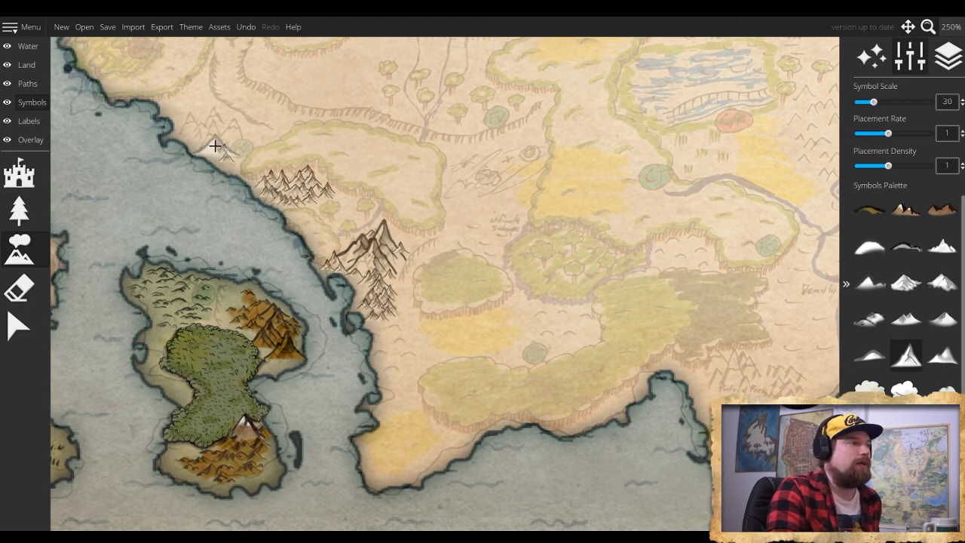
{"action": "scroll", "coordinate": [217, 143], "scroll_direction": "down", "scroll_amount": 1}
{"action": "scroll", "coordinate": [216, 134], "scroll_direction": "up", "scroll_amount": 4}
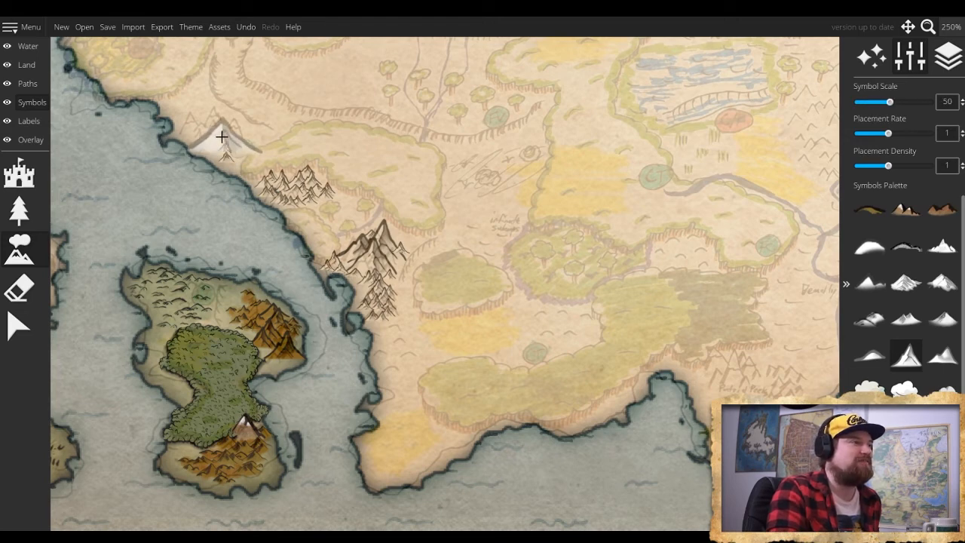
{"action": "scroll", "coordinate": [218, 117], "scroll_direction": "down", "scroll_amount": 2}
{"action": "left_click", "coordinate": [217, 117]}
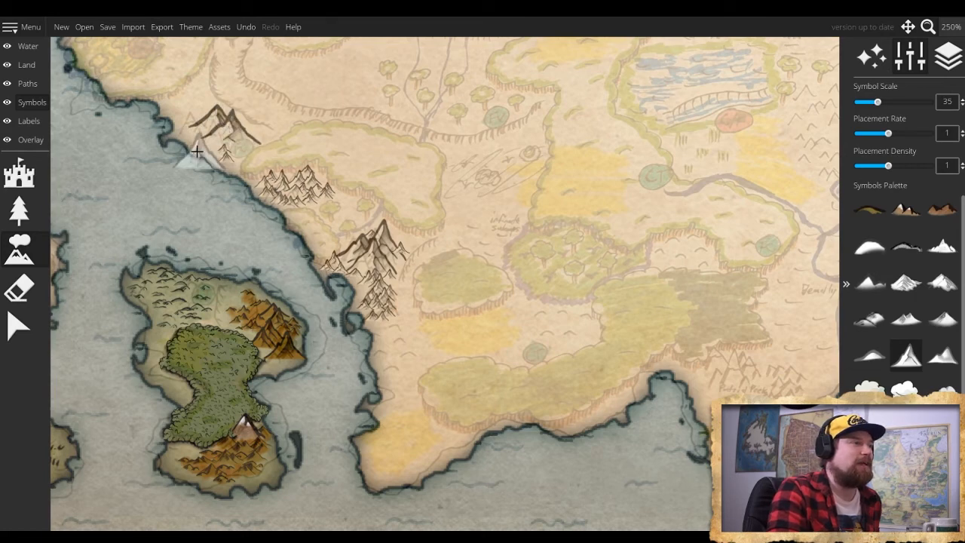
{"action": "left_click", "coordinate": [200, 117]}
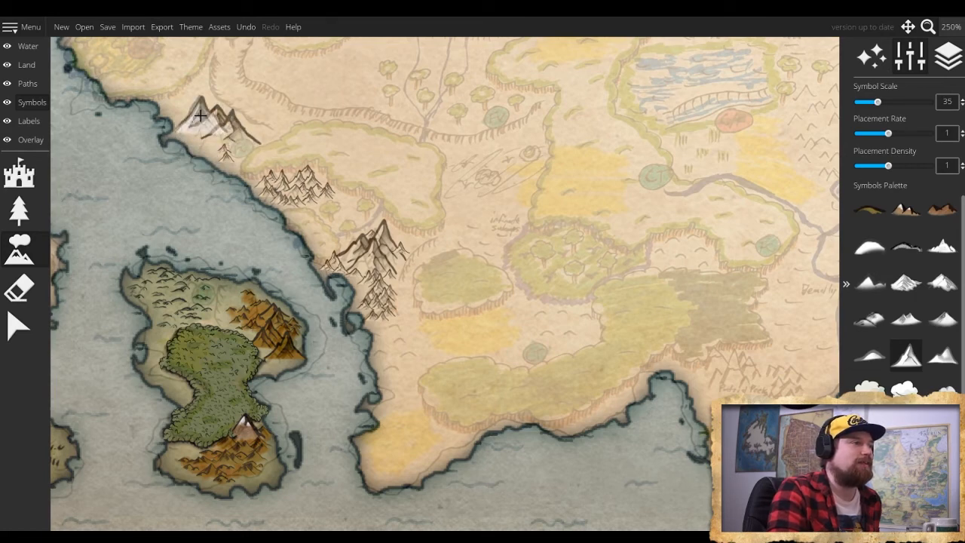
- Fill in the foot and western side of the northernmost coastal range with small mountains at scale 15
{"action": "scroll", "coordinate": [215, 133], "scroll_direction": "down", "scroll_amount": 2}
{"action": "scroll", "coordinate": [214, 134], "scroll_direction": "down", "scroll_amount": 3}
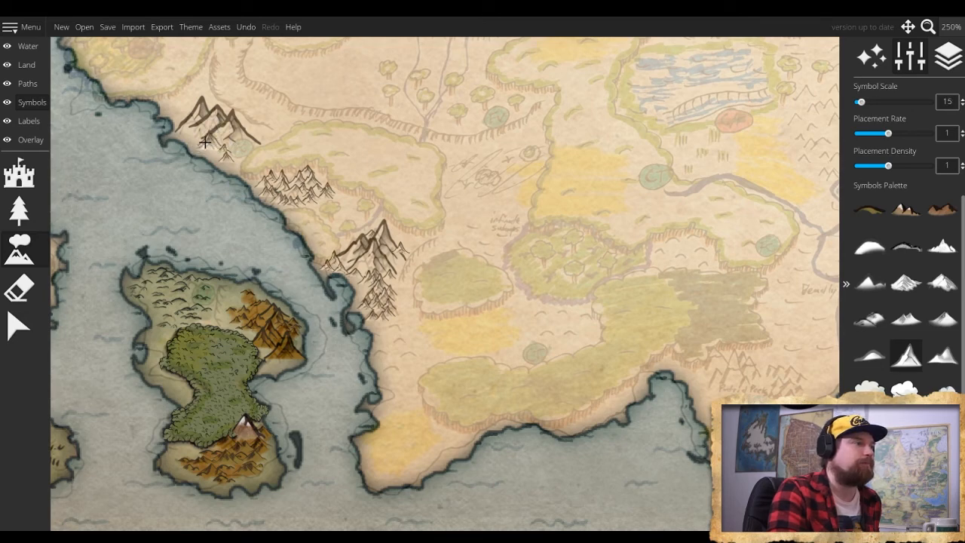
{"action": "left_click", "coordinate": [200, 136]}
{"action": "left_click", "coordinate": [183, 129]}
{"action": "left_click", "coordinate": [187, 109]}
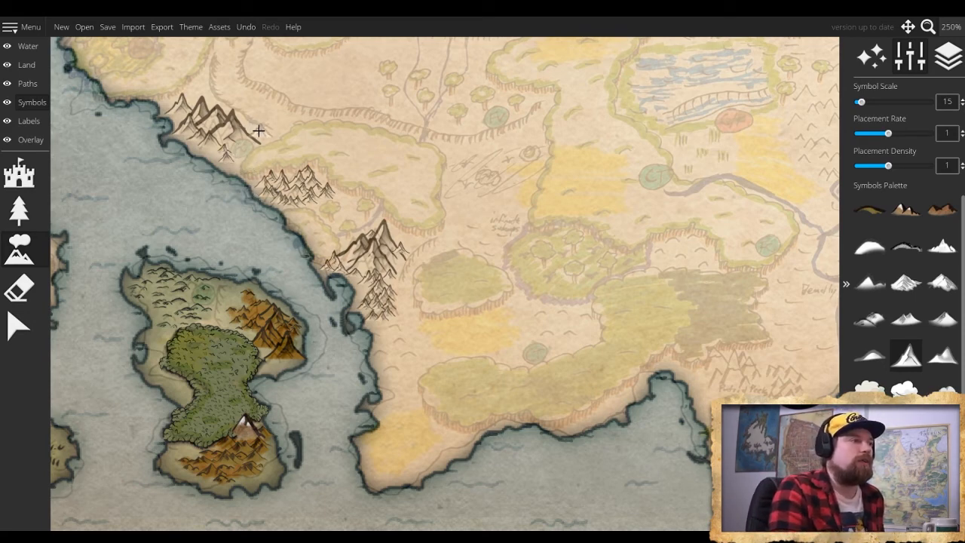
{"action": "scroll", "coordinate": [256, 133], "scroll_direction": "up", "scroll_amount": 1}
{"action": "scroll", "coordinate": [255, 131], "scroll_direction": "down", "scroll_amount": 2}
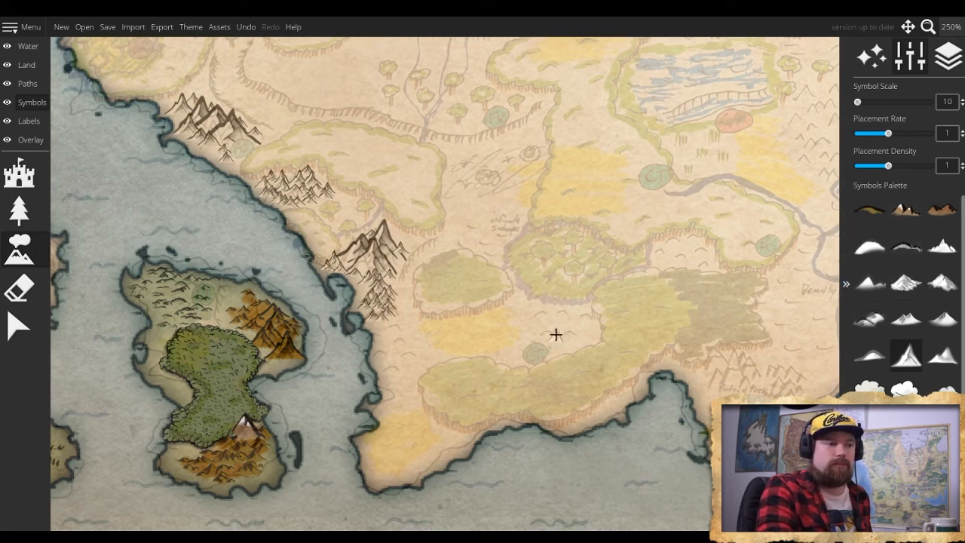
- Choose the white clustered rounded hill symbol and place hills at scale 55 in the clearing beside the teal circle, replacing one poorly placed hill
{"action": "left_click", "coordinate": [874, 322]}
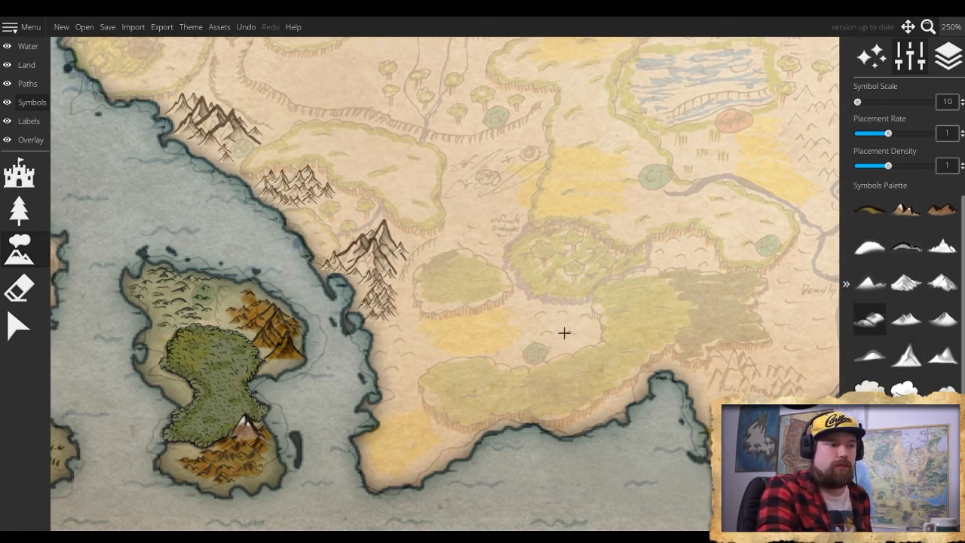
{"action": "scroll", "coordinate": [507, 324], "scroll_direction": "up", "scroll_amount": 11}
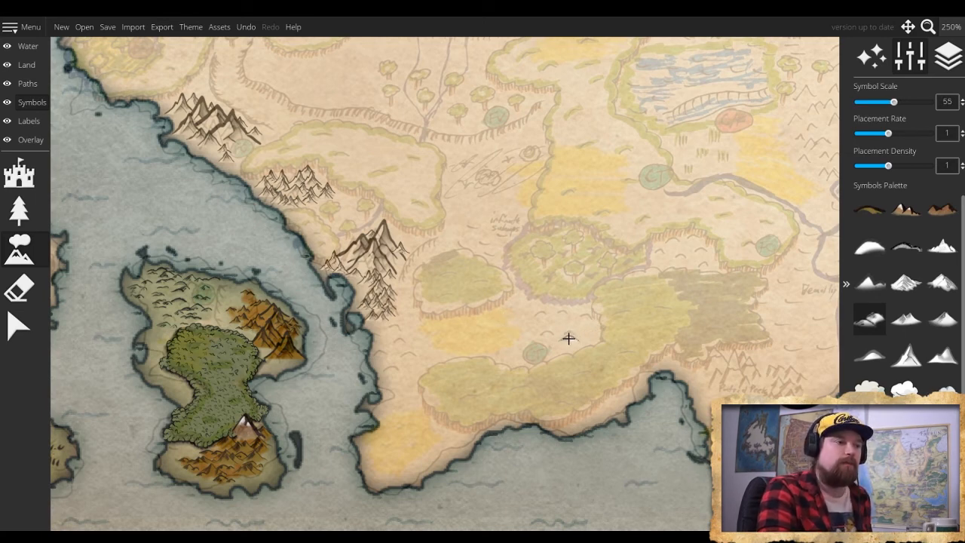
{"action": "scroll", "coordinate": [568, 331], "scroll_direction": "down", "scroll_amount": 1}
{"action": "mouse_move", "coordinate": [569, 332]}
{"action": "left_mouse_down"}
{"action": "mouse_move", "coordinate": [539, 330]}
{"action": "mouse_move", "coordinate": [532, 318]}
{"action": "mouse_move", "coordinate": [554, 313]}
{"action": "left_mouse_up"}
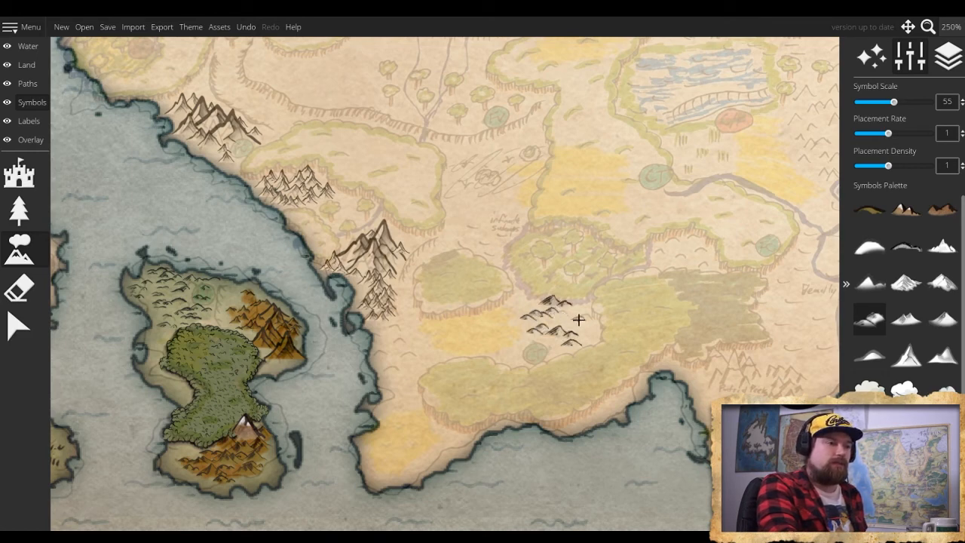
{"action": "key", "text": "ctrl+z"}
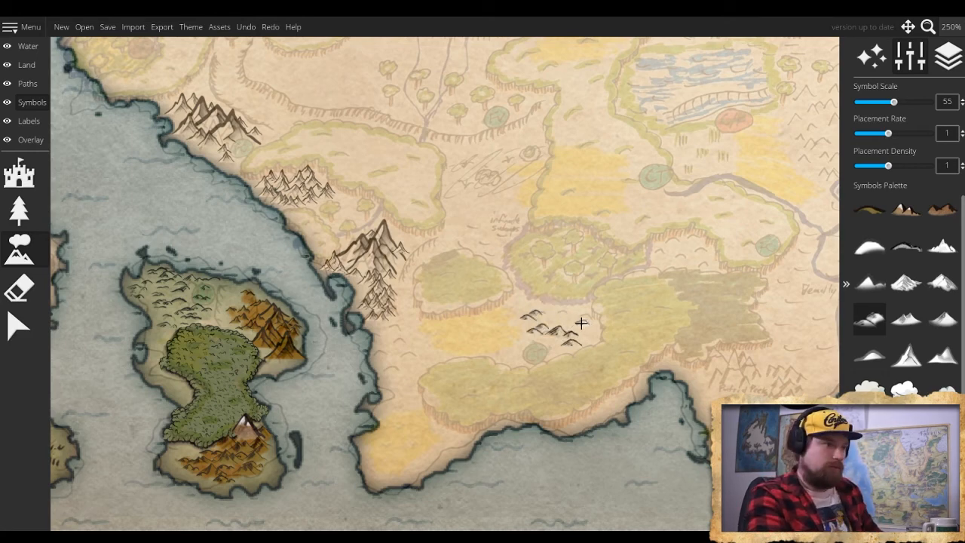
{"action": "left_click", "coordinate": [577, 319]}
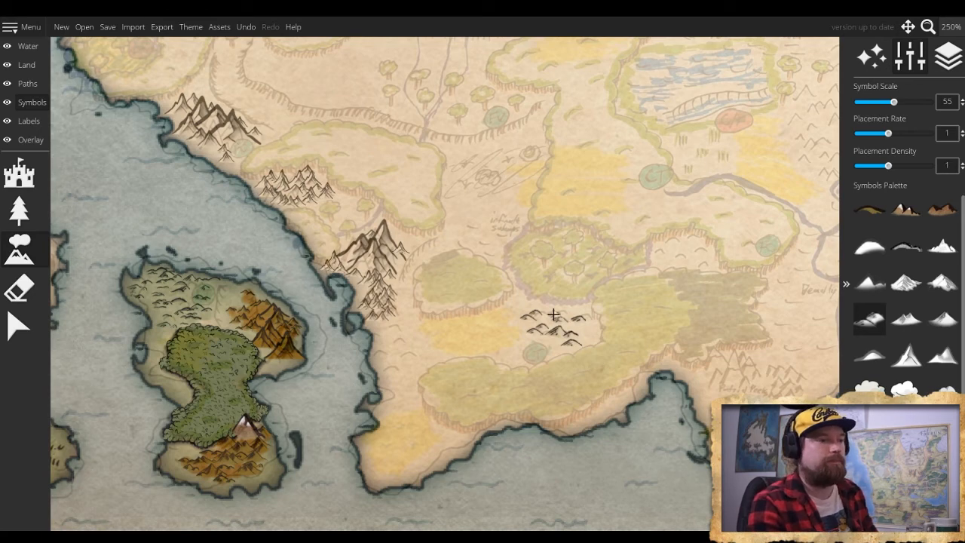
- Place hills at scale 55 along the southwestern coast, directly south of the pointed mountains
{"action": "left_click", "coordinate": [399, 367]}
{"action": "mouse_move", "coordinate": [410, 360]}
{"action": "left_mouse_down"}
{"action": "mouse_move", "coordinate": [385, 353]}
{"action": "mouse_move", "coordinate": [392, 333]}
{"action": "left_mouse_up"}
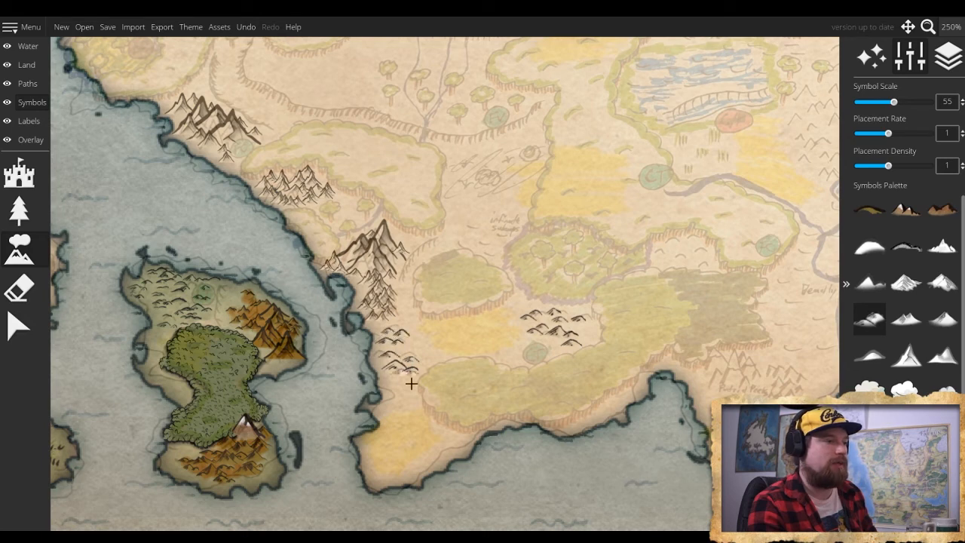
{"action": "left_click", "coordinate": [399, 321]}
- Extend the southwestern coastal hills to the east and south with smaller hills, reducing the symbol scale through 45 and 40 to 35
{"action": "key", "text": "bracketright"}
{"action": "key", "text": "bracketright"}
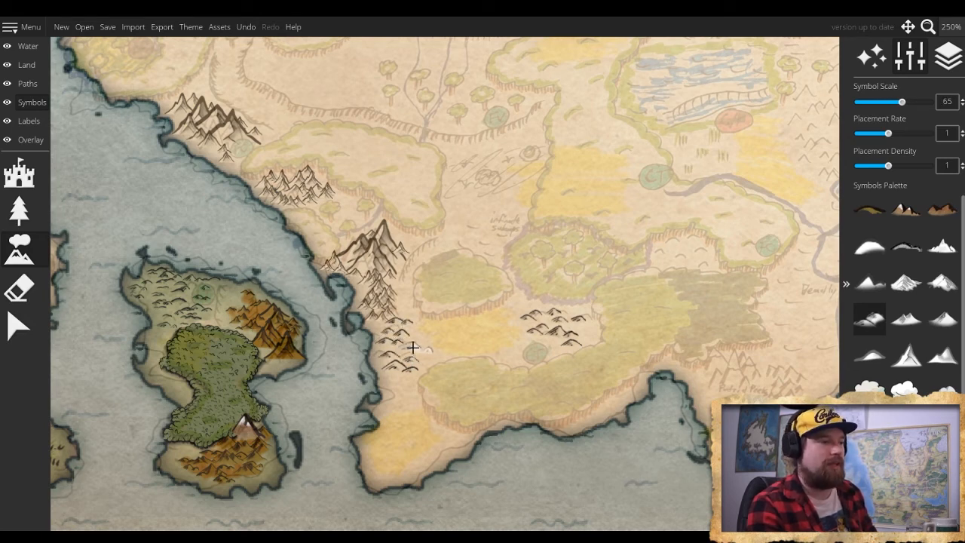
{"action": "key", "text": "bracketleft"}
{"action": "key", "text": "bracketleft"}
{"action": "key", "text": "bracketleft"}
{"action": "key", "text": "bracketleft"}
{"action": "left_click", "coordinate": [405, 345]}
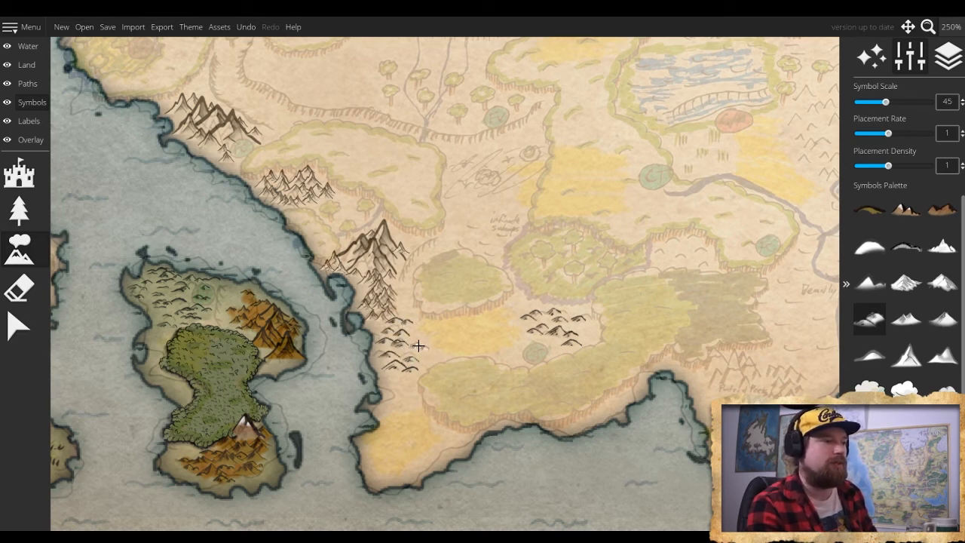
{"action": "left_click", "coordinate": [421, 352]}
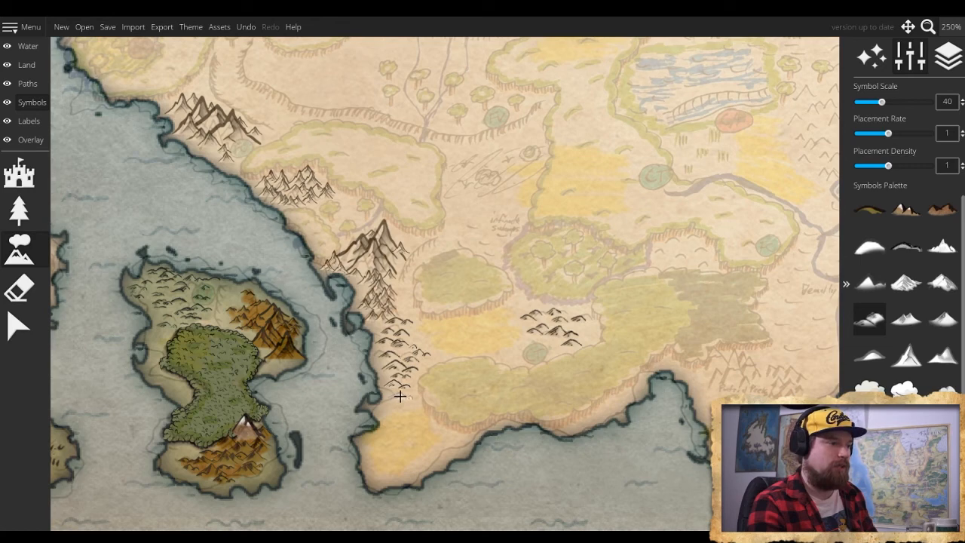
{"action": "scroll", "coordinate": [399, 395], "scroll_direction": "down", "scroll_amount": 5}
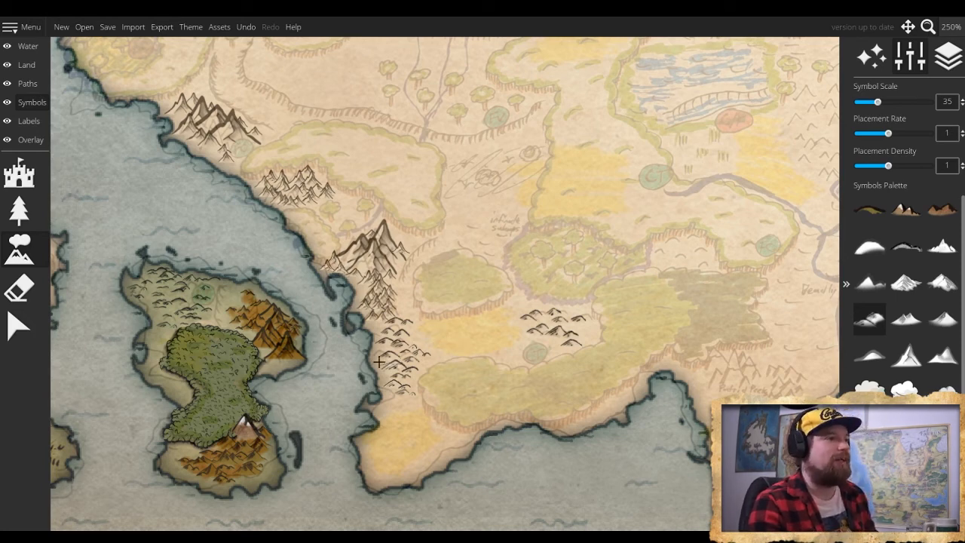
- Try a cluster of broad multi-peaked white mountains at scale 35 on the plain inland from the continent's west coast, and undo it
{"action": "left_click_drag", "start_coordinate": [528, 347], "coordinate": [291, 312]}
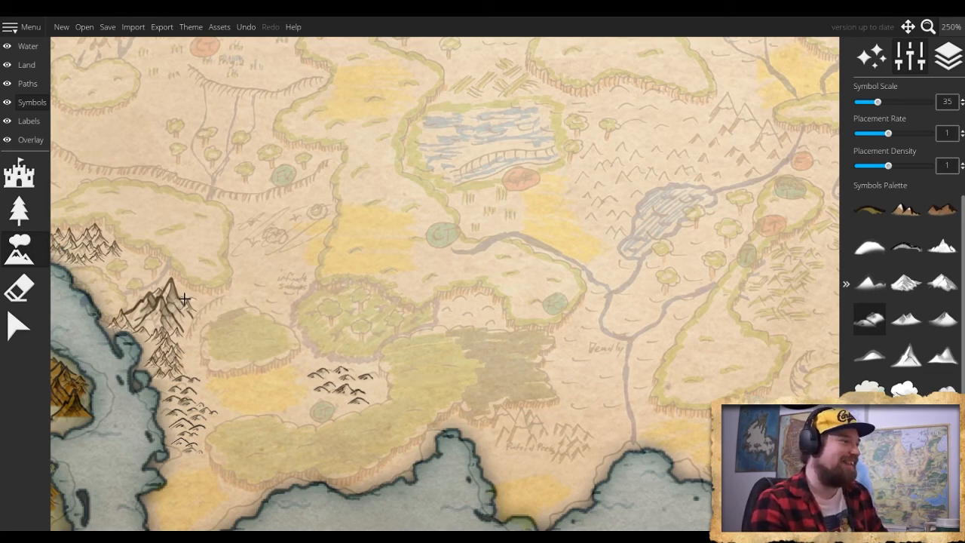
{"action": "left_click_drag", "start_coordinate": [184, 299], "coordinate": [419, 388]}
{"action": "left_click_drag", "start_coordinate": [313, 323], "coordinate": [326, 374]}
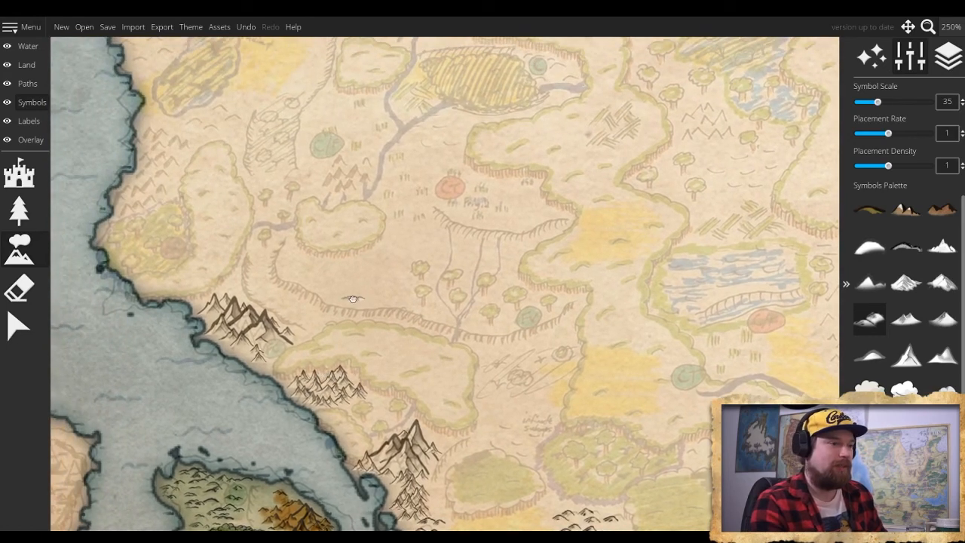
{"action": "left_click_drag", "start_coordinate": [352, 300], "coordinate": [448, 370]}
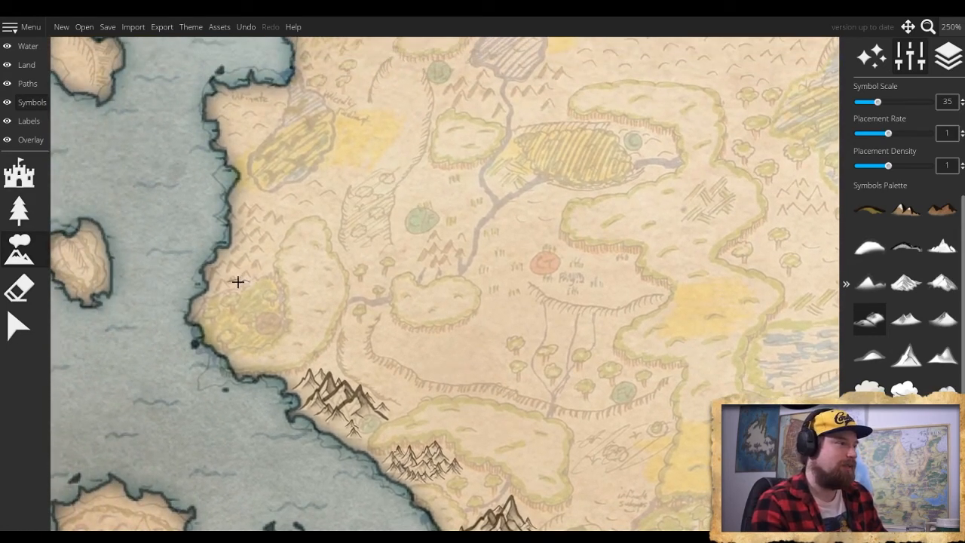
{"action": "left_click_drag", "start_coordinate": [168, 333], "coordinate": [277, 320]}
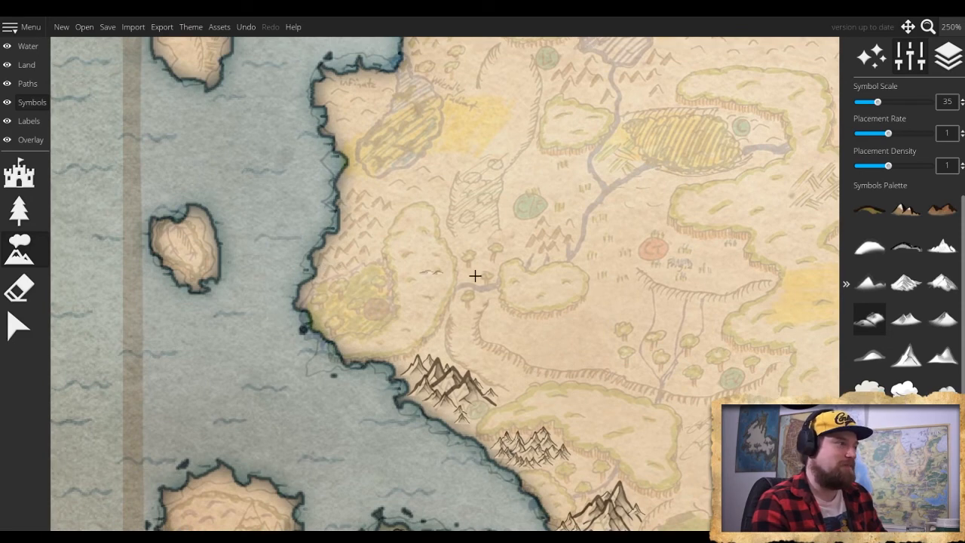
{"action": "left_click", "coordinate": [914, 324]}
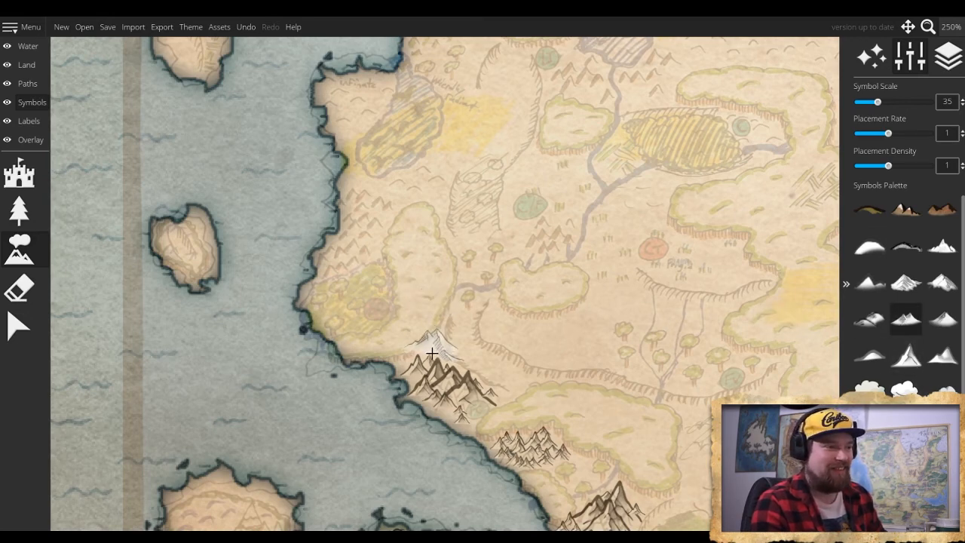
{"action": "left_click", "coordinate": [547, 336]}
{"action": "mouse_move", "coordinate": [591, 337]}
{"action": "left_mouse_down"}
{"action": "mouse_move", "coordinate": [601, 293]}
{"action": "mouse_move", "coordinate": [558, 283]}
{"action": "mouse_move", "coordinate": [542, 338]}
{"action": "mouse_move", "coordinate": [521, 340]}
{"action": "mouse_move", "coordinate": [507, 285]}
{"action": "mouse_move", "coordinate": [559, 274]}
{"action": "mouse_move", "coordinate": [585, 314]}
{"action": "mouse_move", "coordinate": [596, 342]}
{"action": "left_mouse_up"}
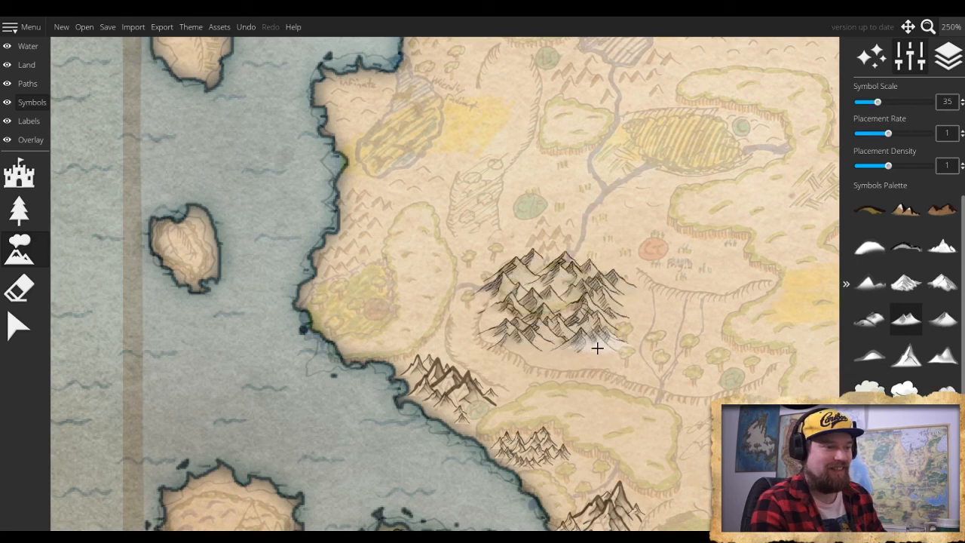
{"action": "scroll", "coordinate": [573, 309], "scroll_direction": "down", "scroll_amount": 5}
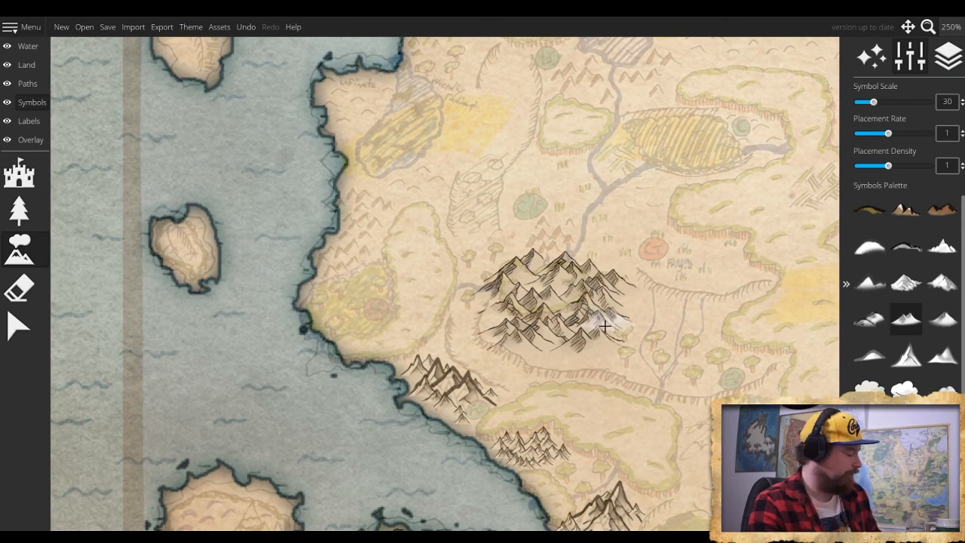
{"action": "key", "text": "ctrl+z"}
{"action": "key", "text": "ctrl+z"}
{"action": "key", "text": "ctrl+z"}
{"action": "key", "text": "ctrl+z"}
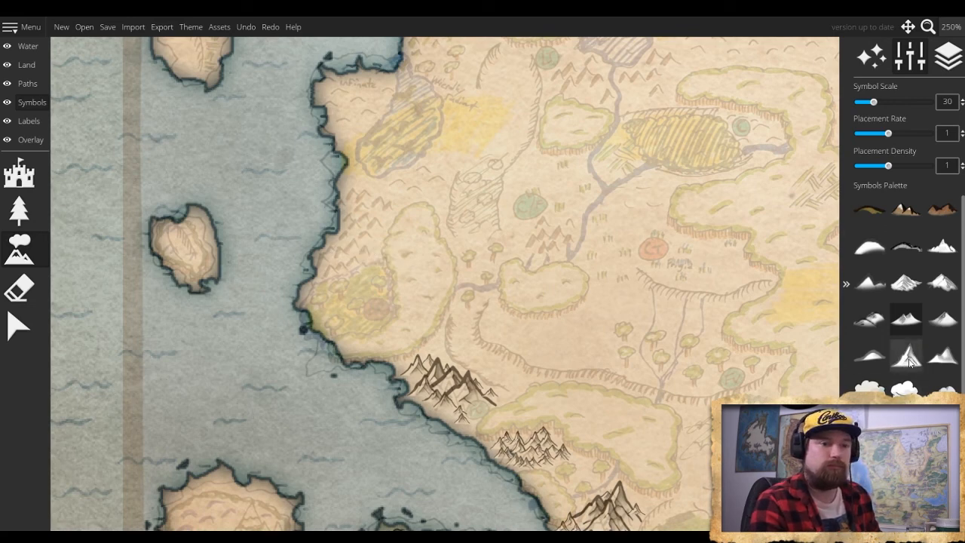
- Choose the white twin-peaked mountain symbol and place a range at scale 15 along the west coast, north of the yellow-shaded forest
{"action": "left_click", "coordinate": [942, 354]}
{"action": "scroll", "coordinate": [337, 277], "scroll_direction": "up", "scroll_amount": 3}
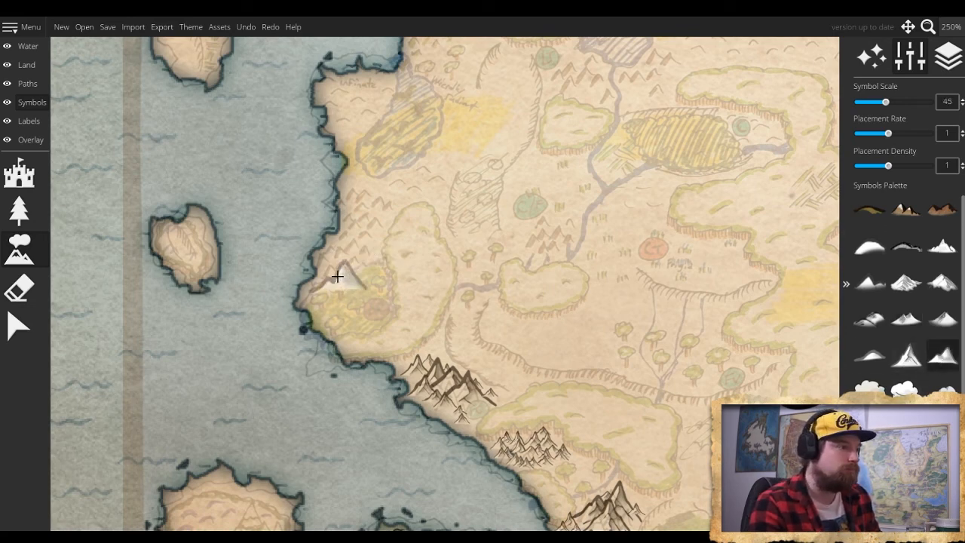
{"action": "scroll", "coordinate": [337, 278], "scroll_direction": "down", "scroll_amount": 6}
{"action": "left_click", "coordinate": [332, 269]}
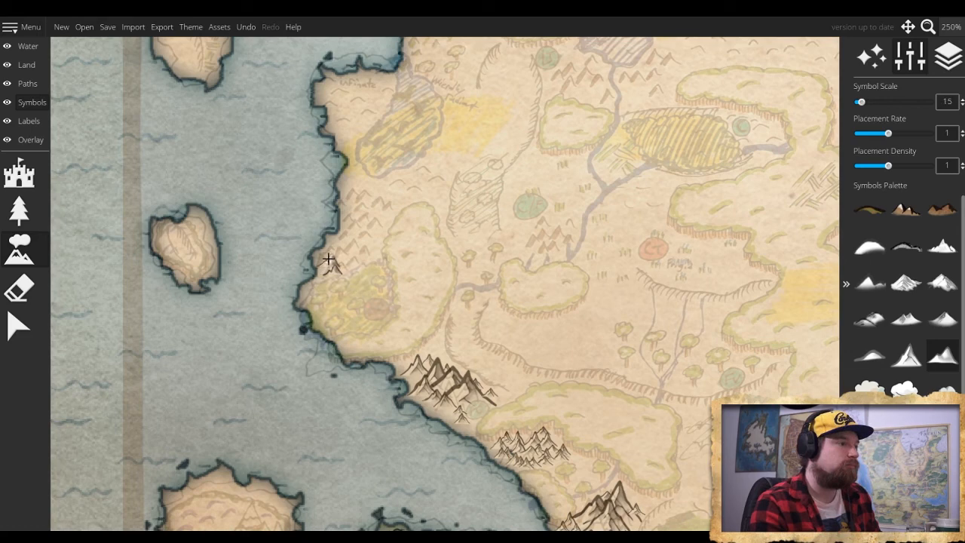
{"action": "mouse_move", "coordinate": [329, 259]}
{"action": "left_mouse_down"}
{"action": "mouse_move", "coordinate": [364, 249]}
{"action": "mouse_move", "coordinate": [352, 246]}
{"action": "mouse_move", "coordinate": [358, 228]}
{"action": "mouse_move", "coordinate": [365, 248]}
{"action": "mouse_move", "coordinate": [342, 236]}
{"action": "mouse_move", "coordinate": [366, 217]}
{"action": "mouse_move", "coordinate": [350, 214]}
{"action": "mouse_move", "coordinate": [352, 223]}
{"action": "mouse_move", "coordinate": [378, 219]}
{"action": "mouse_move", "coordinate": [363, 202]}
{"action": "mouse_move", "coordinate": [348, 209]}
{"action": "mouse_move", "coordinate": [369, 199]}
{"action": "left_mouse_up"}
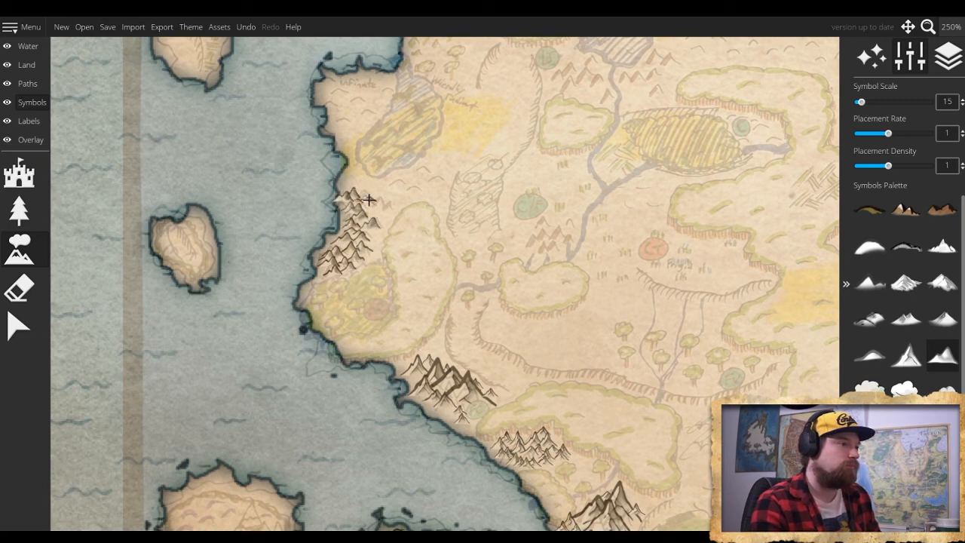
{"action": "left_click", "coordinate": [343, 201]}
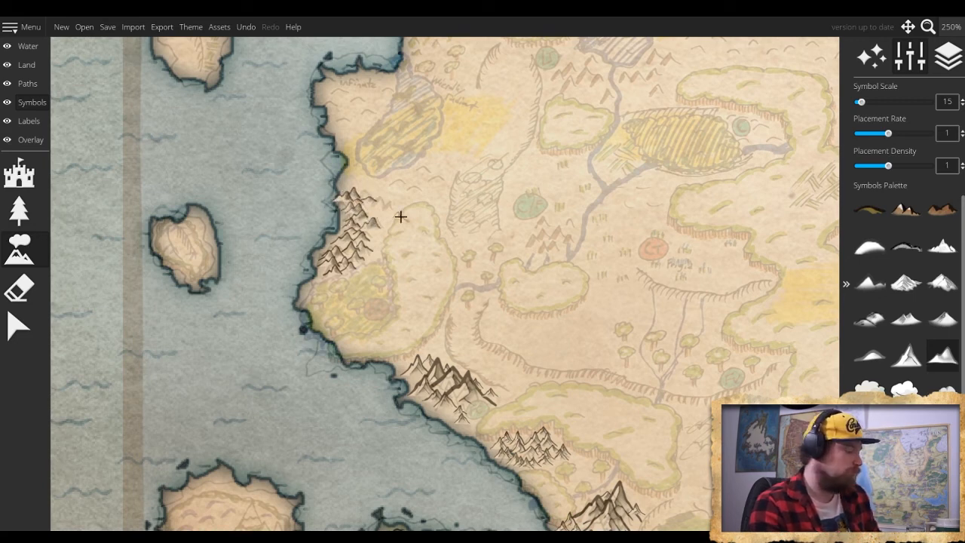
{"action": "key", "text": "ctrl+z"}
{"action": "mouse_move", "coordinate": [355, 196]}
{"action": "left_mouse_down"}
{"action": "mouse_move", "coordinate": [342, 190]}
{"action": "mouse_move", "coordinate": [381, 204]}
{"action": "left_mouse_up"}
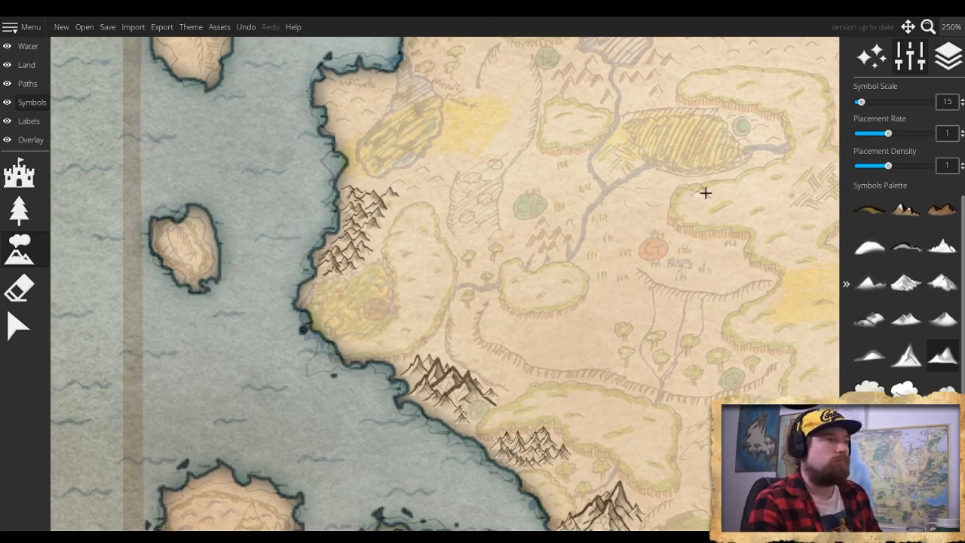
- Extend the west coast range northeastward with white clustered rounded hills at scale 35, passing below the yellow-hatched oval
{"action": "left_click", "coordinate": [877, 324]}
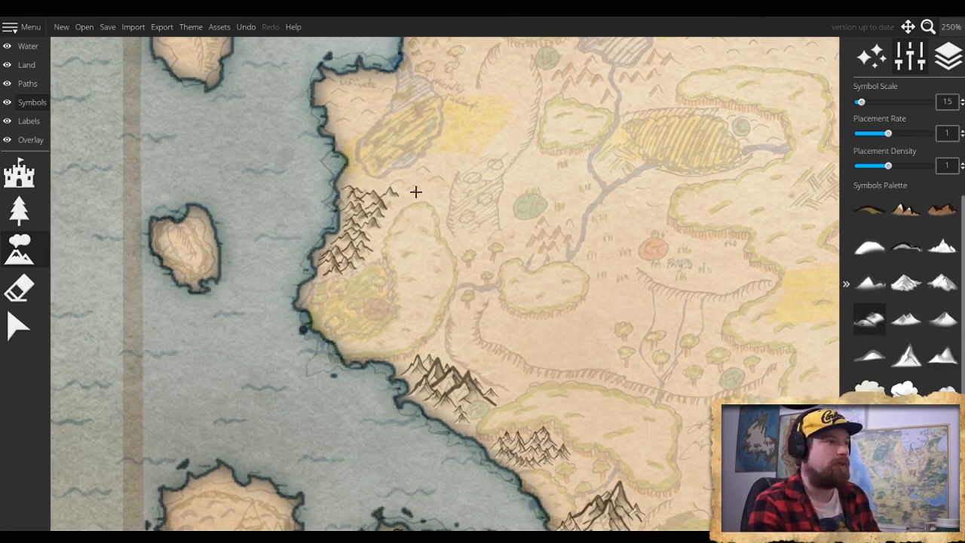
{"action": "scroll", "coordinate": [415, 188], "scroll_direction": "up", "scroll_amount": 3}
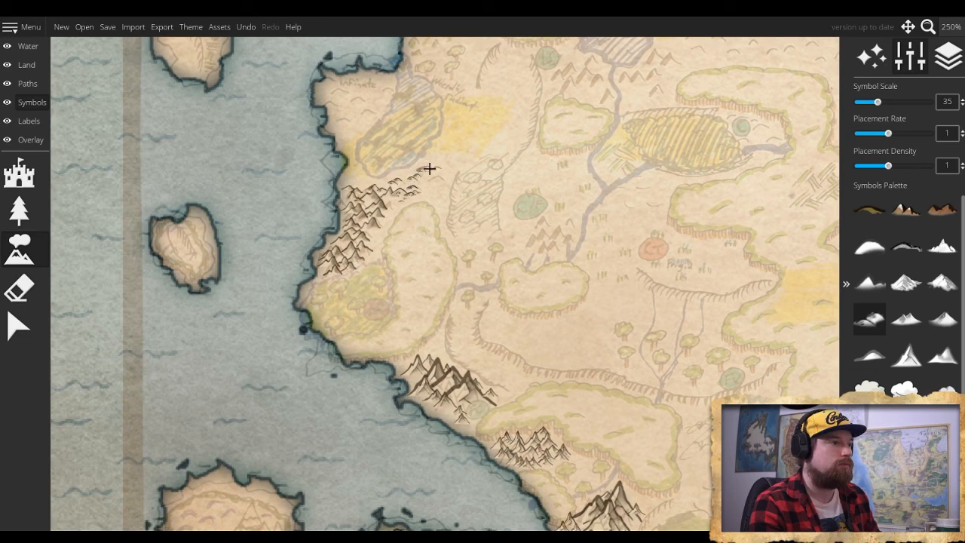
{"action": "left_click_drag", "start_coordinate": [429, 169], "coordinate": [434, 178]}
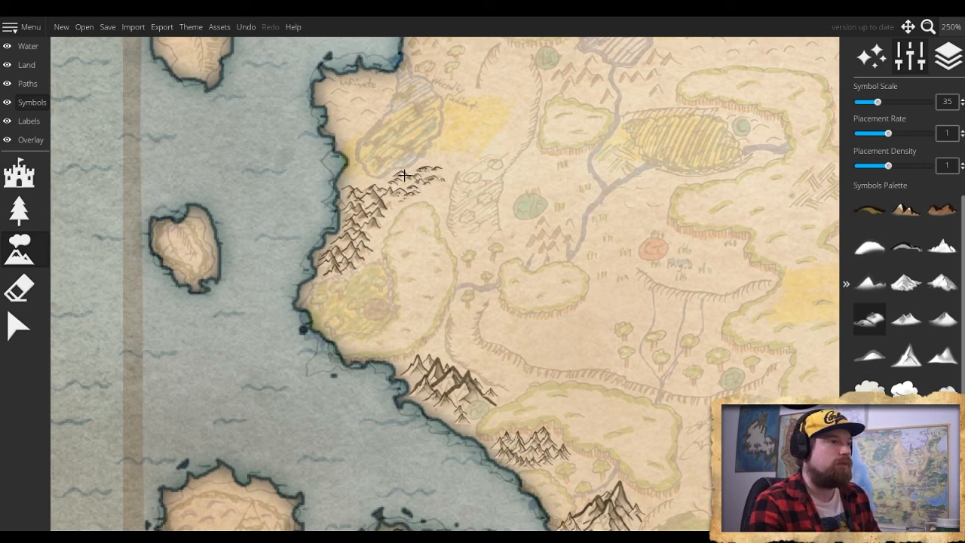
- Cover the northwestern headland above the yellow-hatched oval with rounded hills at scale 35, filling the gaps with smaller hills at scales 30 and 20
{"action": "left_click", "coordinate": [345, 122]}
{"action": "left_click", "coordinate": [356, 103]}
{"action": "left_click", "coordinate": [358, 112]}
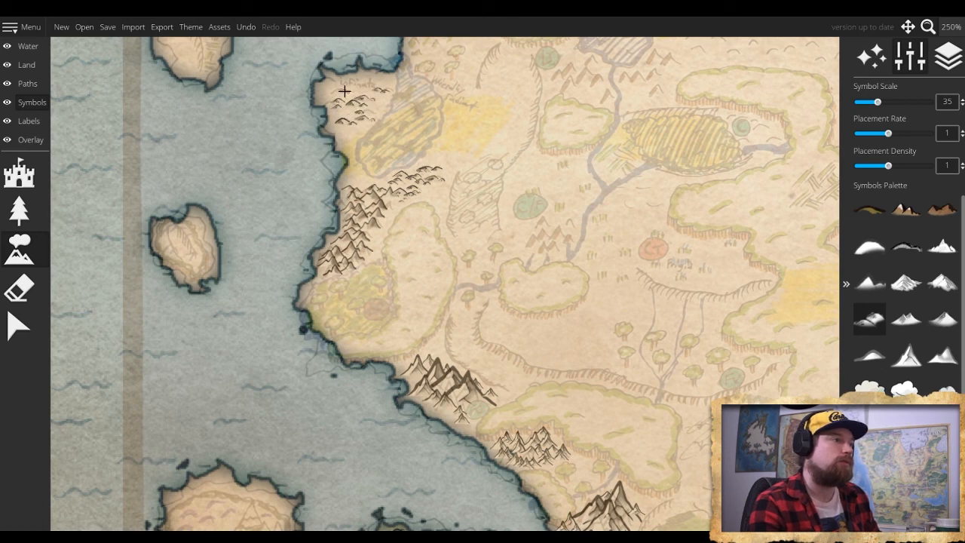
{"action": "mouse_move", "coordinate": [338, 78]}
{"action": "left_mouse_down"}
{"action": "mouse_move", "coordinate": [381, 80]}
{"action": "mouse_move", "coordinate": [365, 89]}
{"action": "left_mouse_up"}
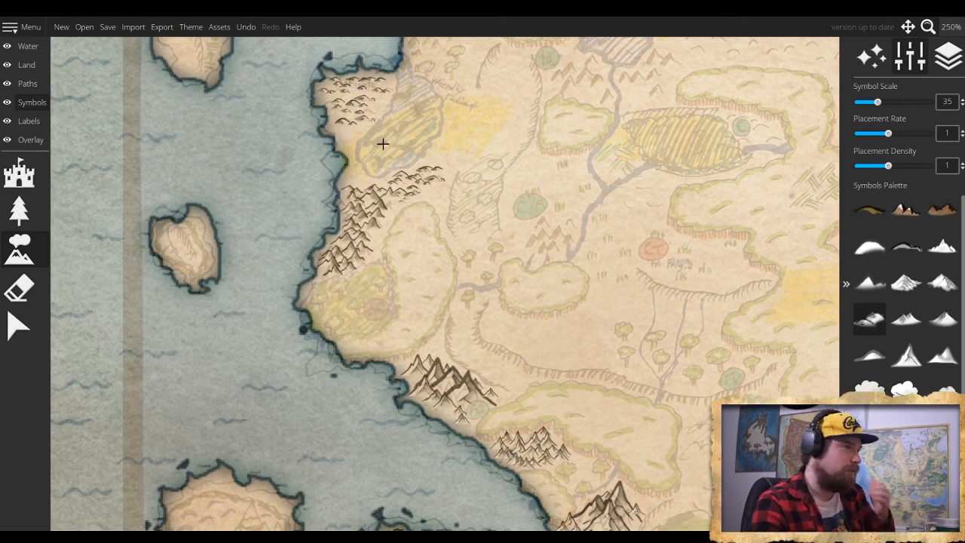
{"action": "key", "text": "bracketright"}
{"action": "key", "text": "bracketright"}
{"action": "scroll", "coordinate": [375, 116], "scroll_direction": "down", "scroll_amount": 2}
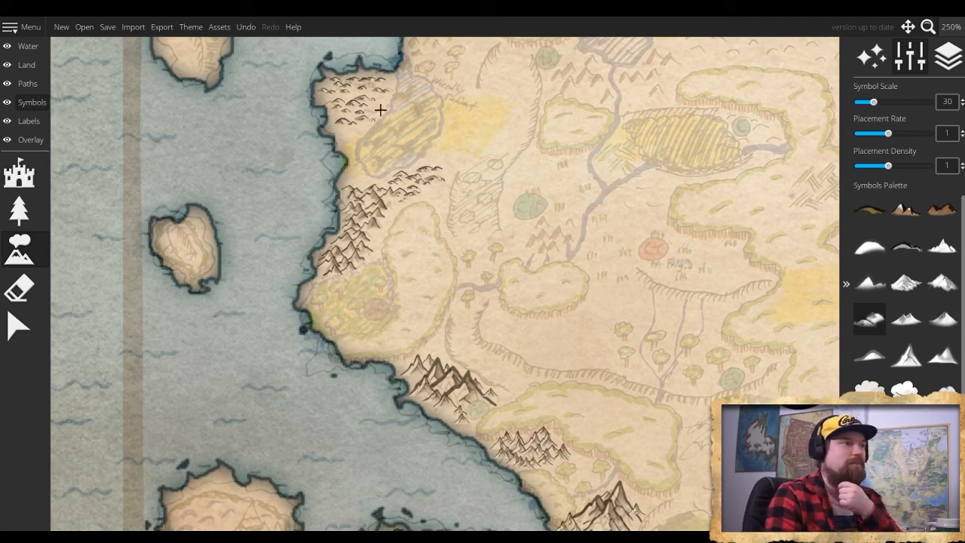
{"action": "scroll", "coordinate": [367, 113], "scroll_direction": "down", "scroll_amount": 1}
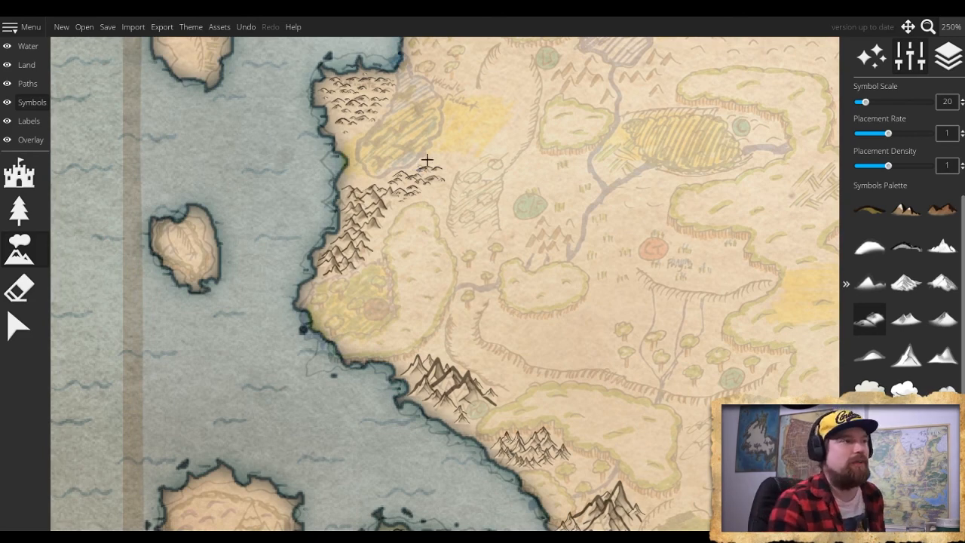
- Start the next range inland of the coast northeast of the hilly headland with twin-peaked mountains, one at scale 20 and the rest at scale 15
{"action": "left_click_drag", "start_coordinate": [489, 135], "coordinate": [404, 277]}
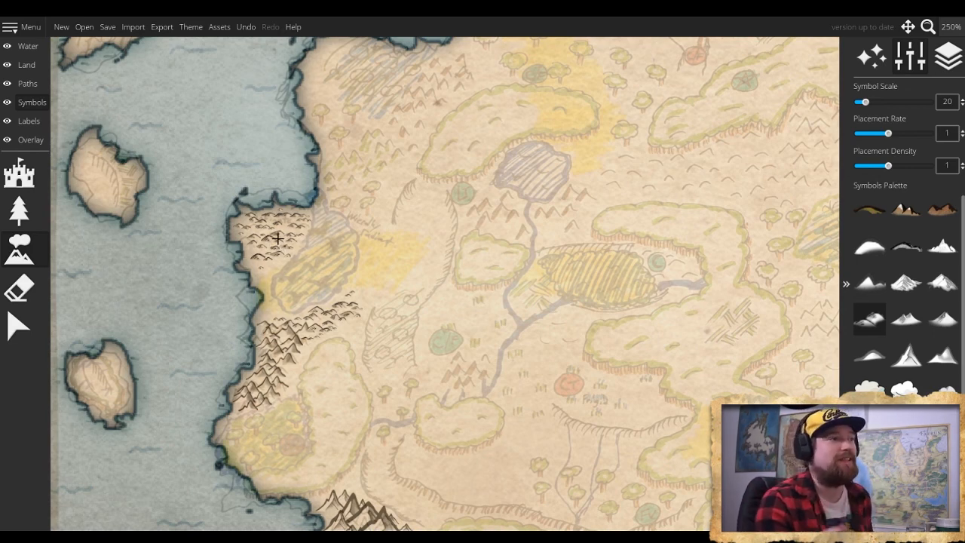
{"action": "left_click_drag", "start_coordinate": [354, 206], "coordinate": [291, 306]}
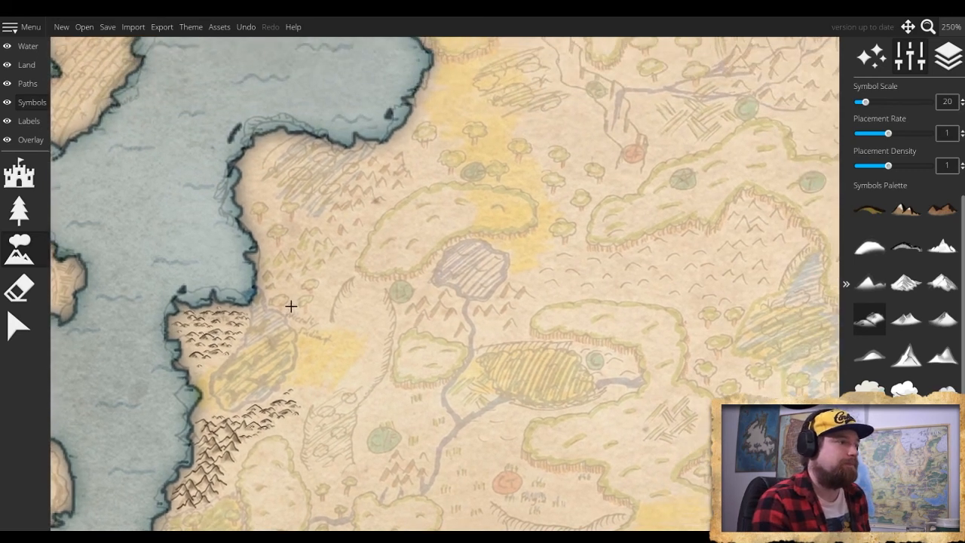
{"action": "left_click", "coordinate": [905, 318]}
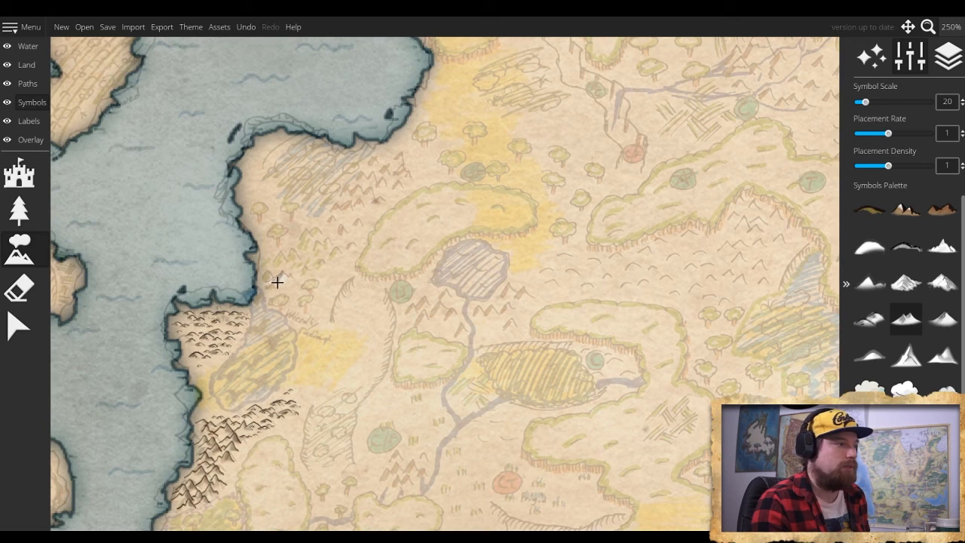
{"action": "left_click", "coordinate": [951, 361]}
{"action": "left_click", "coordinate": [278, 278]}
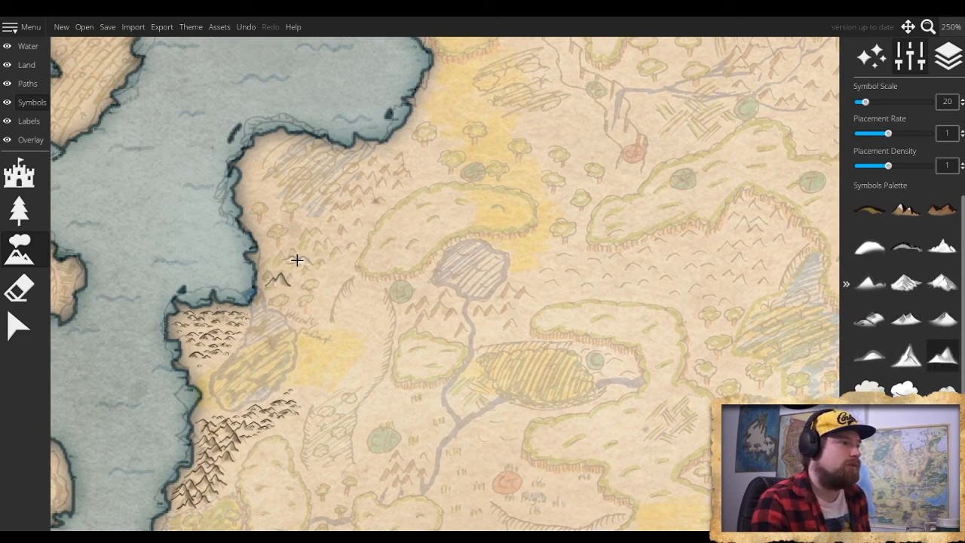
{"action": "key", "text": "bracketleft"}
{"action": "key", "text": "bracketleft"}
{"action": "key", "text": "bracketright"}
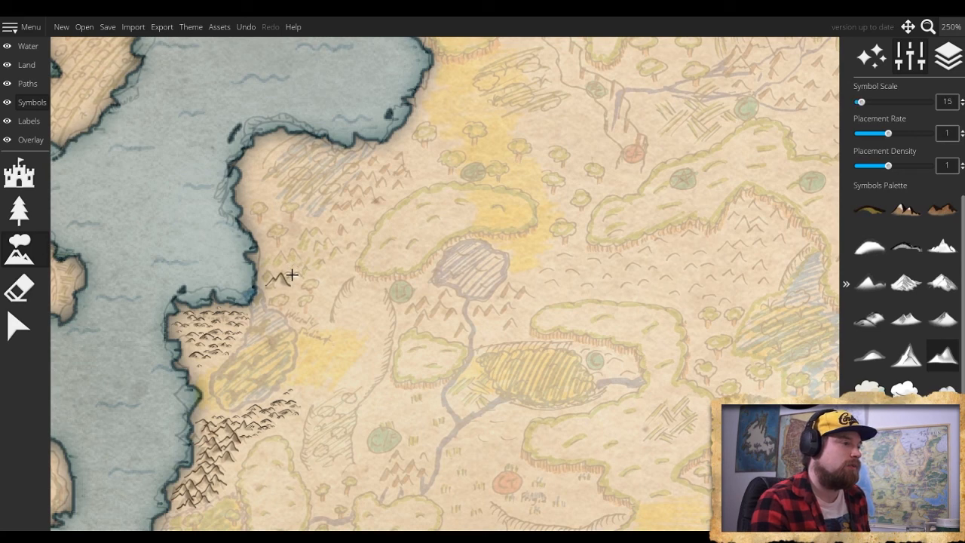
{"action": "left_click", "coordinate": [293, 275]}
{"action": "left_click", "coordinate": [269, 272]}
{"action": "left_click", "coordinate": [276, 258]}
{"action": "left_click", "coordinate": [287, 260]}
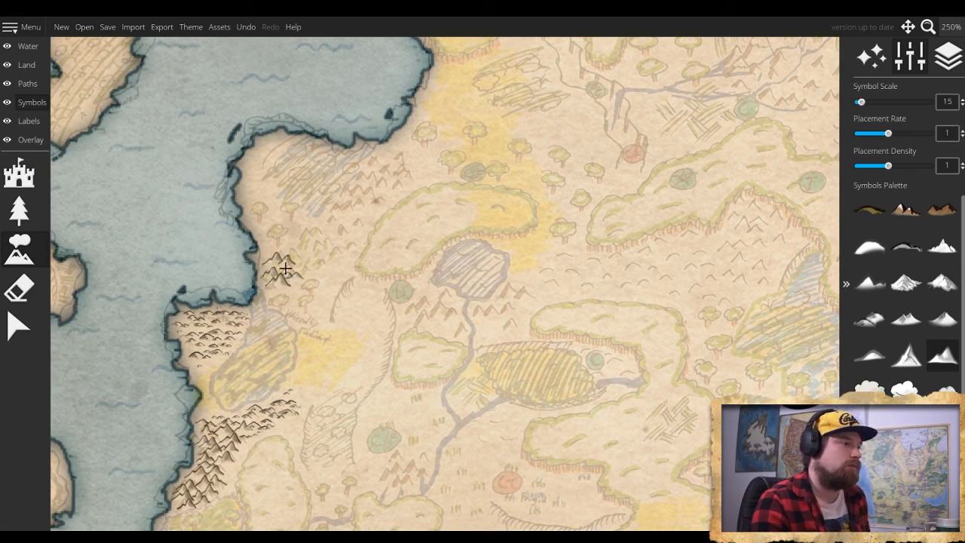
- Continue the new range northeastward over the sketched peaks with twin-peaked mountains at scale 15, stopping short of the curved green forest outline
{"action": "left_click", "coordinate": [288, 268]}
{"action": "left_click", "coordinate": [305, 267]}
{"action": "left_click", "coordinate": [300, 255]}
{"action": "left_click", "coordinate": [305, 243]}
{"action": "left_click", "coordinate": [290, 248]}
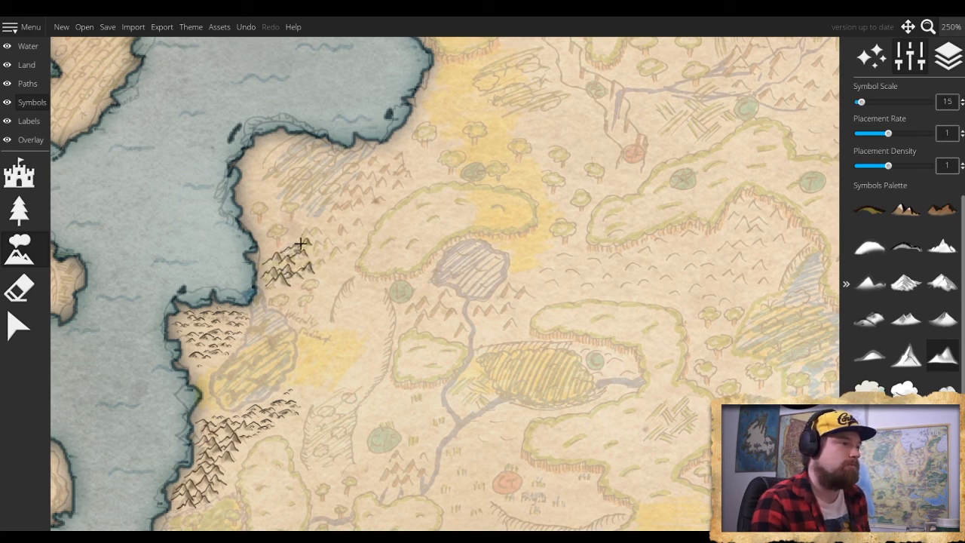
{"action": "left_click", "coordinate": [312, 231]}
{"action": "left_click", "coordinate": [322, 241]}
{"action": "left_click", "coordinate": [316, 259]}
{"action": "left_click", "coordinate": [332, 252]}
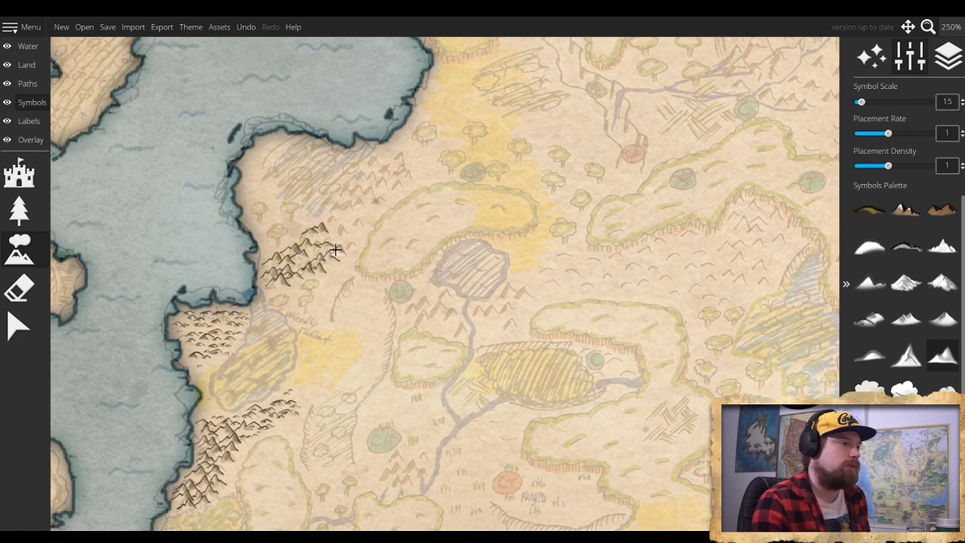
- Place more scale 15 twin-peaked mountains along the western edge of the curved green forest outline, widening the range
{"action": "left_click", "coordinate": [346, 241]}
{"action": "left_click", "coordinate": [336, 225]}
{"action": "left_click", "coordinate": [347, 235]}
{"action": "left_click", "coordinate": [339, 222]}
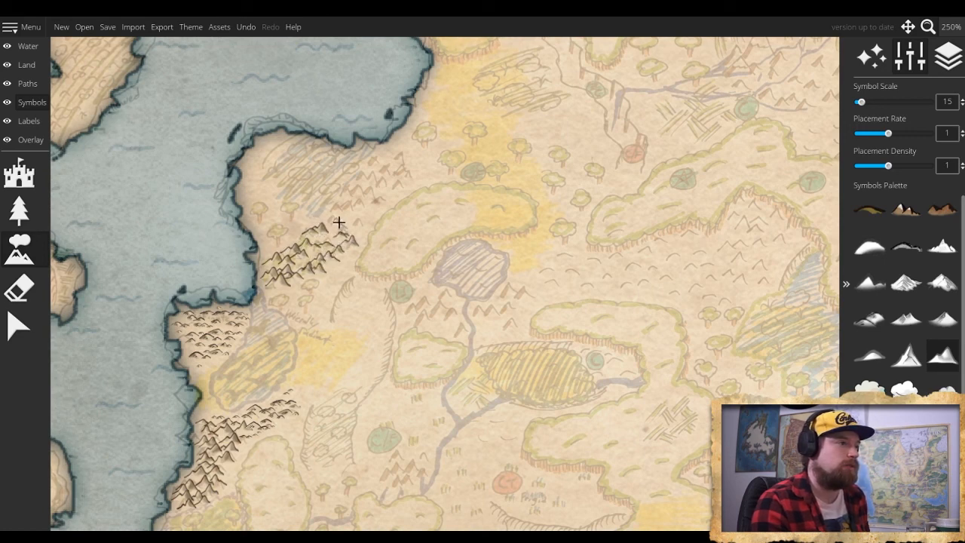
{"action": "left_click", "coordinate": [325, 209]}
{"action": "left_click", "coordinate": [336, 224]}
{"action": "left_click", "coordinate": [358, 225]}
{"action": "left_click", "coordinate": [348, 214]}
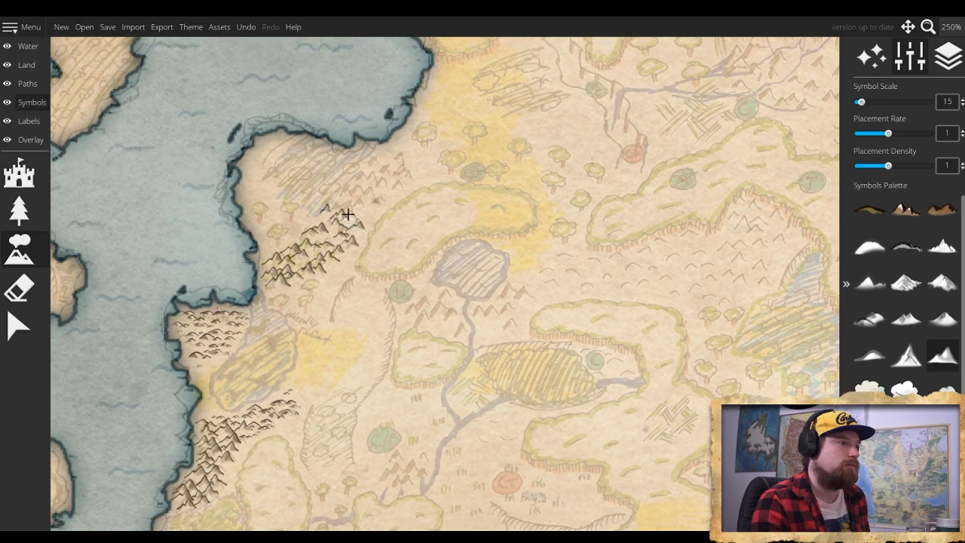
- Extend the range north in a narrow line of scale 15 mountains between the grey-hatched area and the curved forest outline
{"action": "left_click", "coordinate": [361, 201]}
{"action": "left_click", "coordinate": [347, 204]}
{"action": "left_click", "coordinate": [355, 191]}
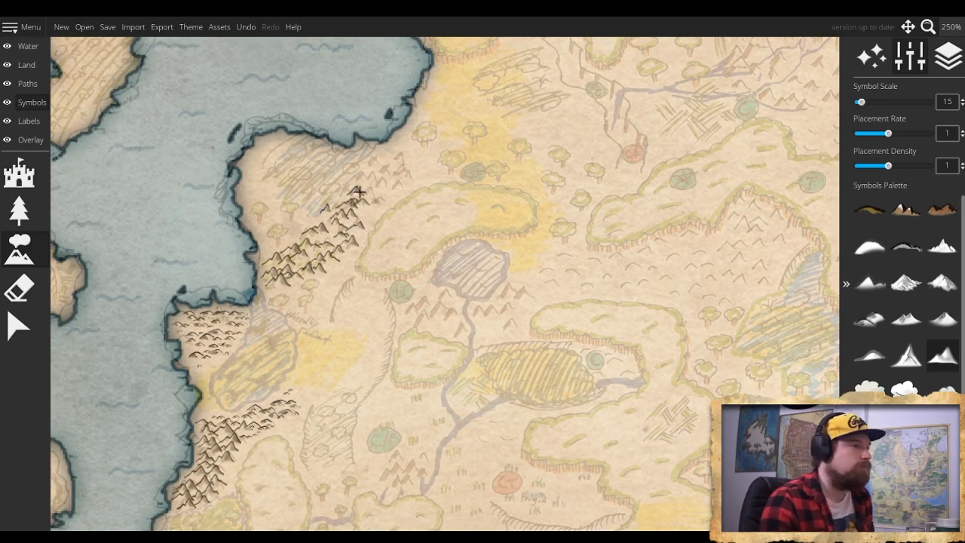
{"action": "left_click", "coordinate": [356, 194]}
{"action": "left_click", "coordinate": [347, 200]}
{"action": "left_click", "coordinate": [360, 186]}
{"action": "left_click", "coordinate": [366, 177]}
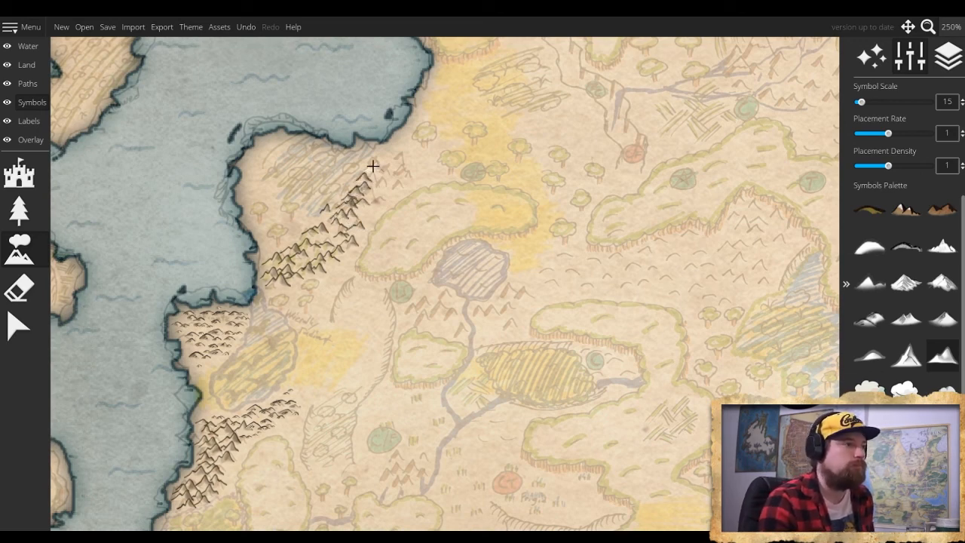